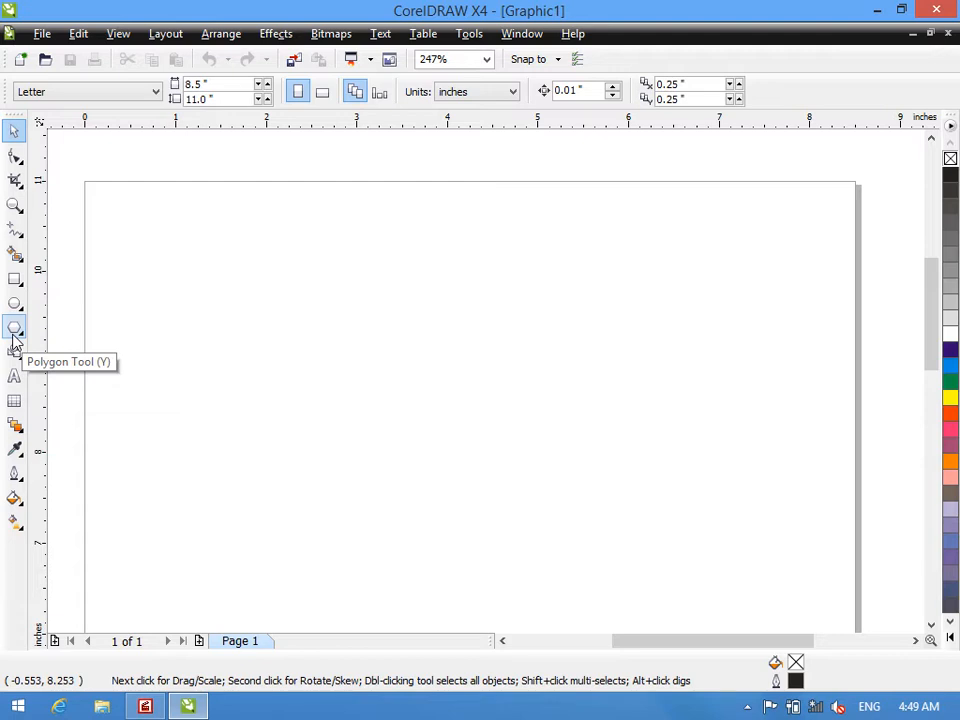
- Draw a five-sided polygon about 3.75 by 3.77 inches near the page's upper edge and nudge it slightly upward
{"action": "left_click", "coordinate": [16, 160]}
{"action": "key", "text": "y"}
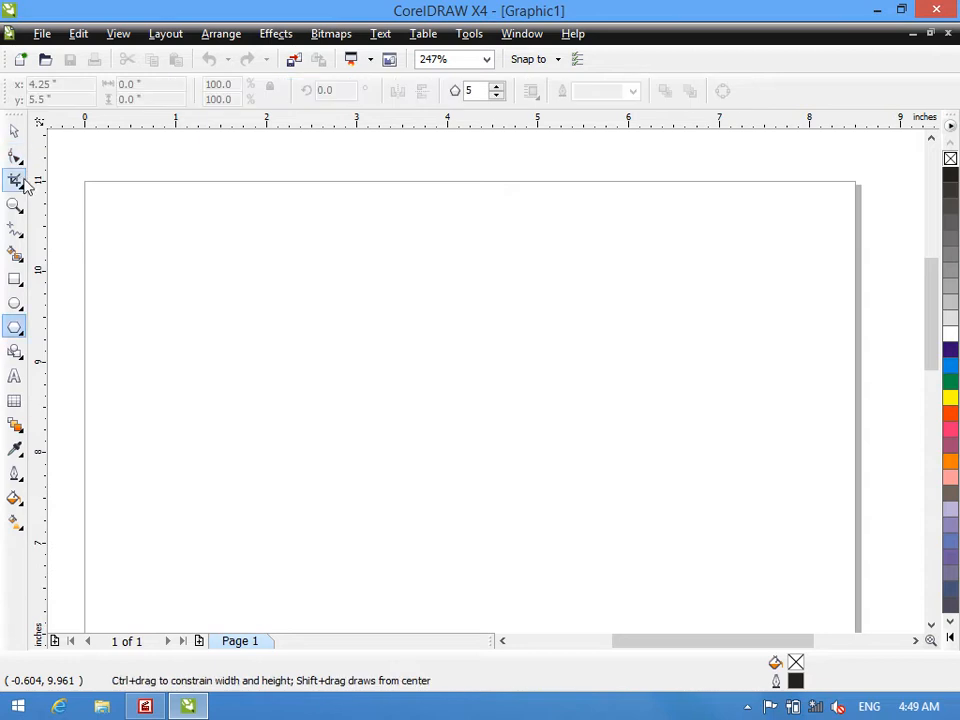
{"action": "right_click", "coordinate": [17, 331]}
{"action": "left_click", "coordinate": [16, 330]}
{"action": "left_click", "coordinate": [15, 306]}
{"action": "right_click", "coordinate": [20, 326]}
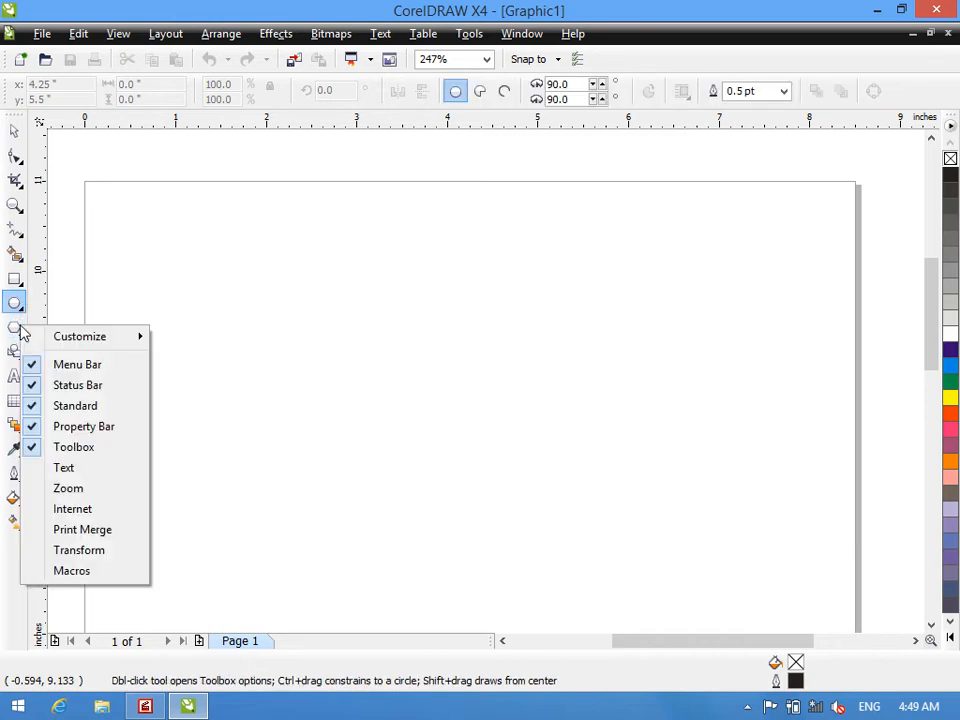
{"action": "left_click", "coordinate": [22, 329]}
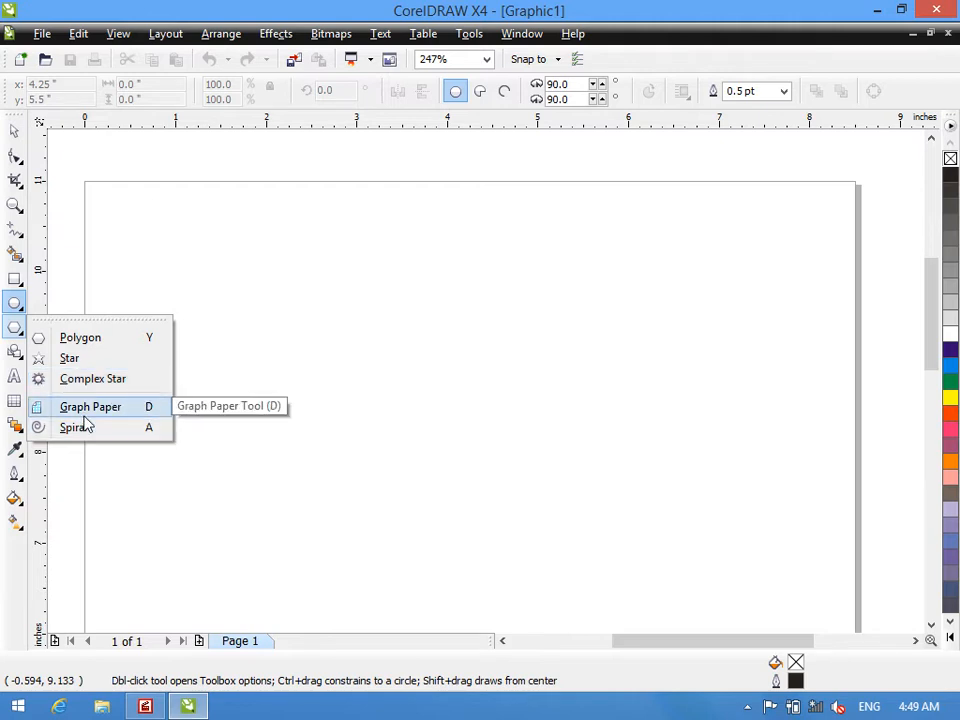
{"action": "left_click", "coordinate": [90, 347]}
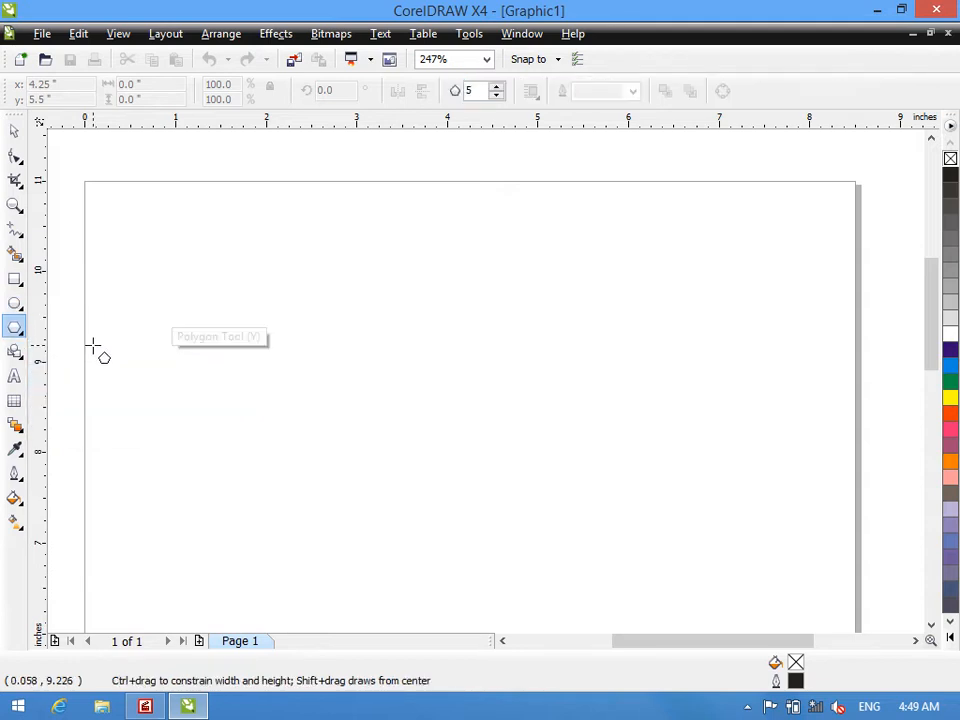
{"action": "left_click_drag", "start_coordinate": [203, 187], "coordinate": [565, 587]}
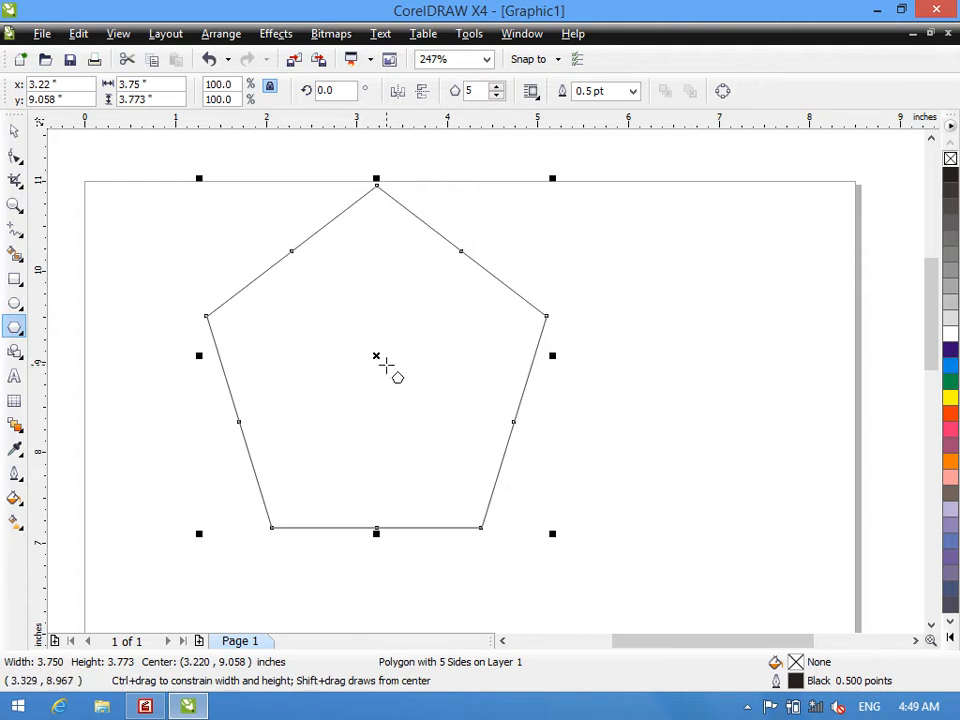
{"action": "left_click_drag", "start_coordinate": [377, 355], "coordinate": [377, 342]}
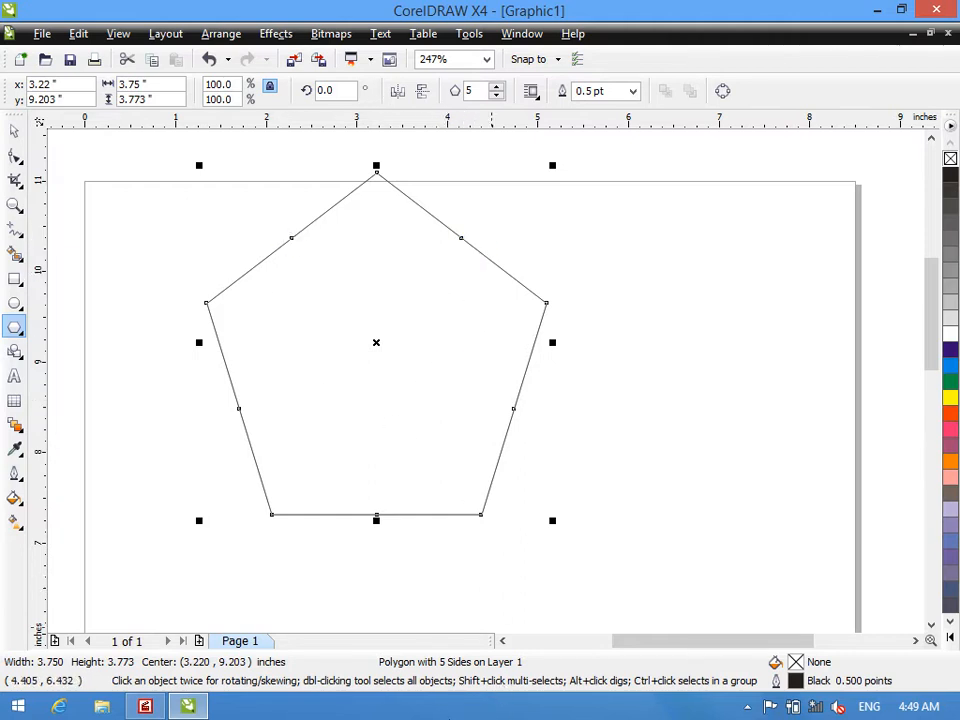
- Reshape the pentagon into a five-pointed star by pulling its corner nodes inward
{"action": "left_click", "coordinate": [14, 162]}
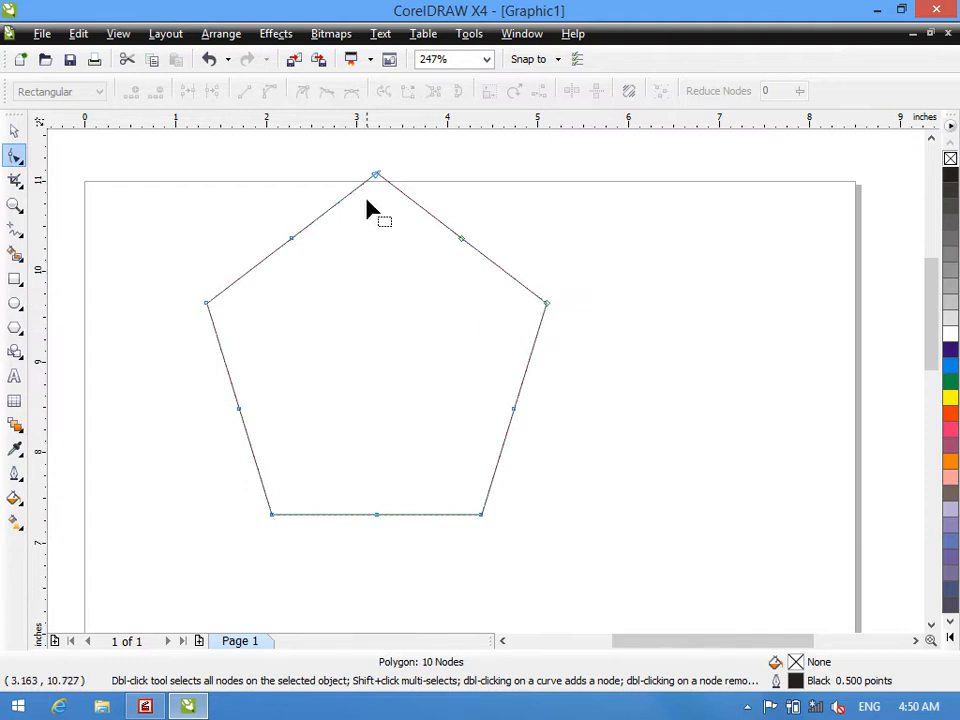
{"action": "left_click_drag", "start_coordinate": [381, 184], "coordinate": [383, 187]}
{"action": "left_click", "coordinate": [445, 225]}
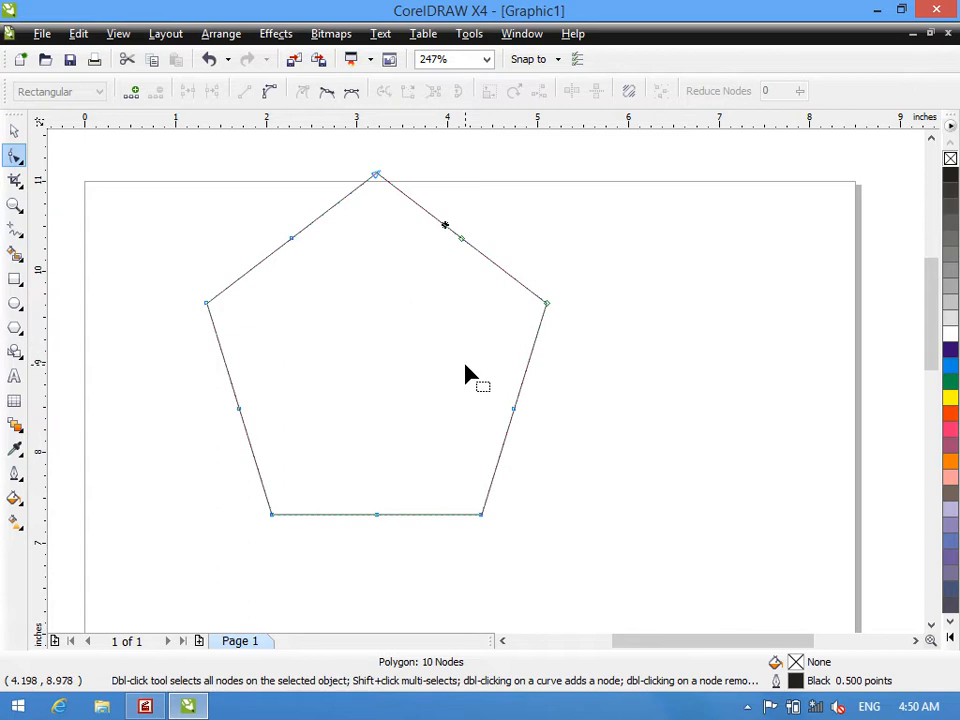
{"action": "key", "text": "ctrl+z"}
{"action": "left_click", "coordinate": [587, 254]}
- Move the five-pointed star toward the page's upper-right corner and fill it with Cyan
{"action": "left_click_drag", "start_coordinate": [547, 317], "coordinate": [709, 272]}
{"action": "left_click", "coordinate": [14, 131]}
{"action": "left_click", "coordinate": [951, 366]}
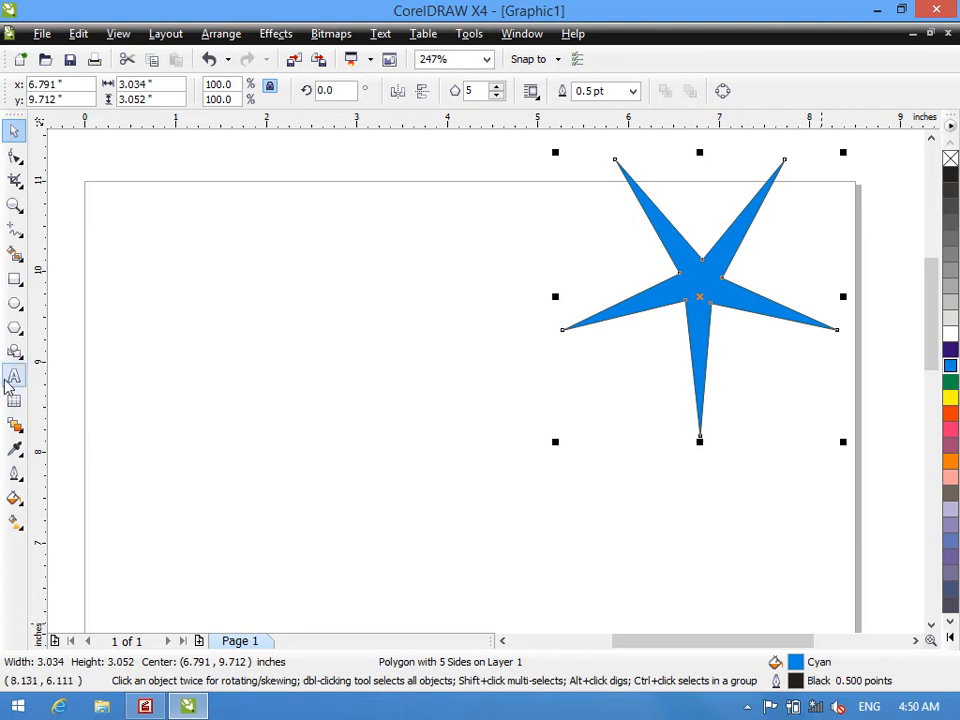
- Draw a polygon about 3.2 by 3.41 inches beside the cyan star and set it to 8 sides
{"action": "left_click", "coordinate": [15, 327]}
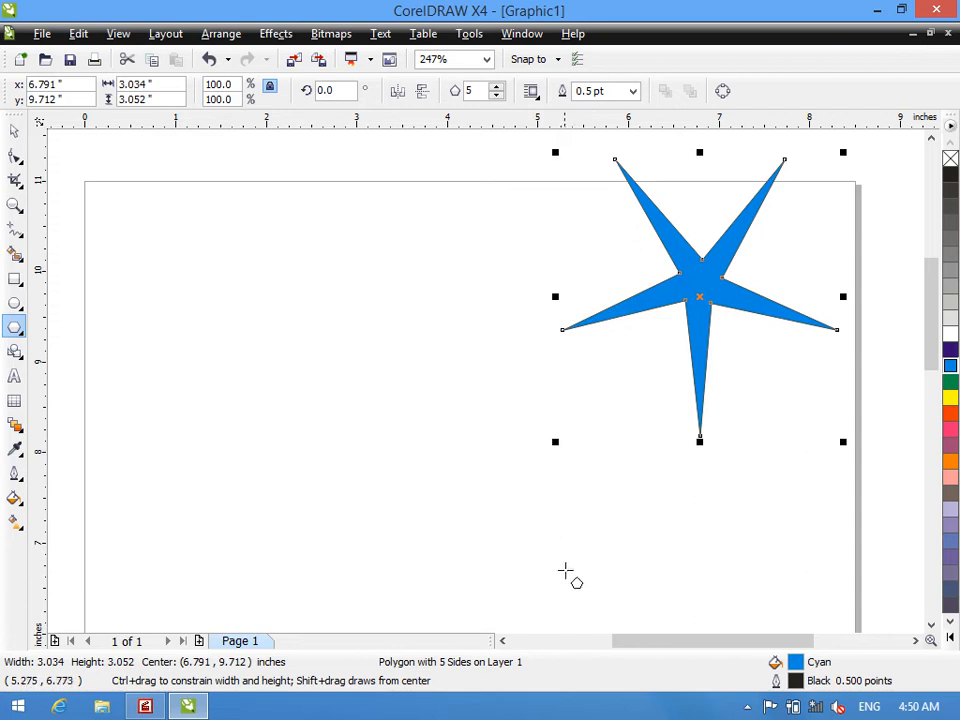
{"action": "left_click_drag", "start_coordinate": [108, 196], "coordinate": [412, 515]}
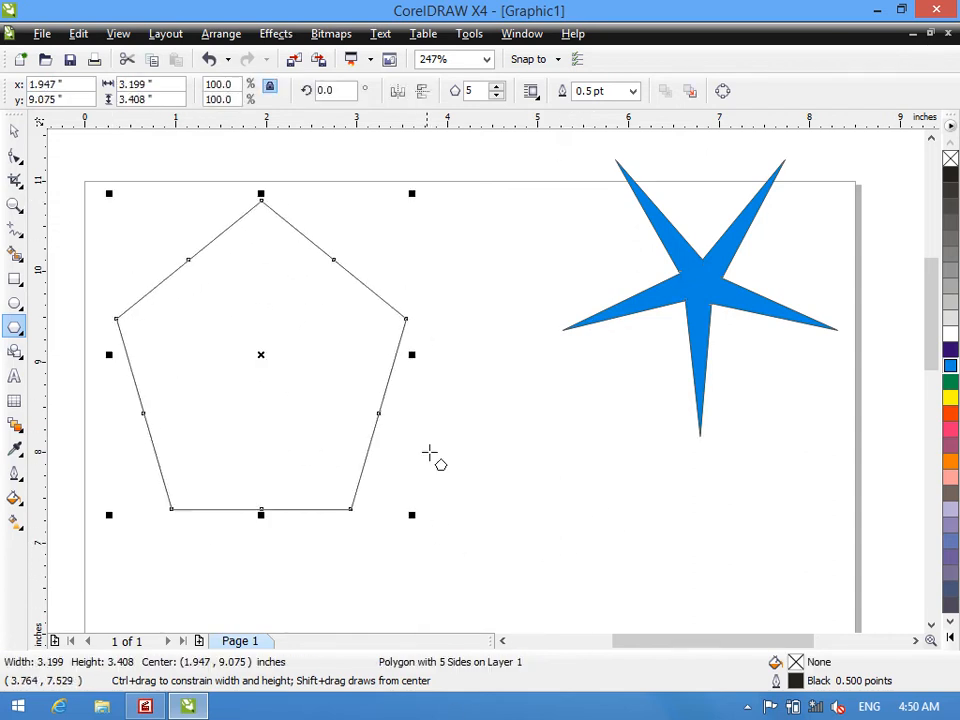
{"action": "double_click", "coordinate": [481, 88]}
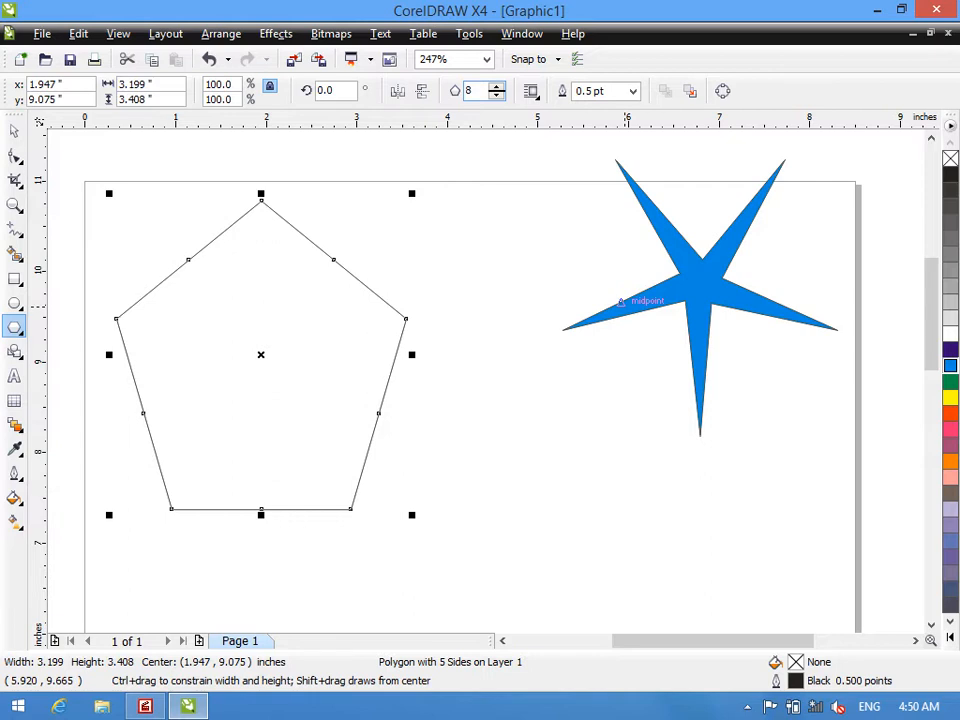
{"action": "key", "text": "Return"}
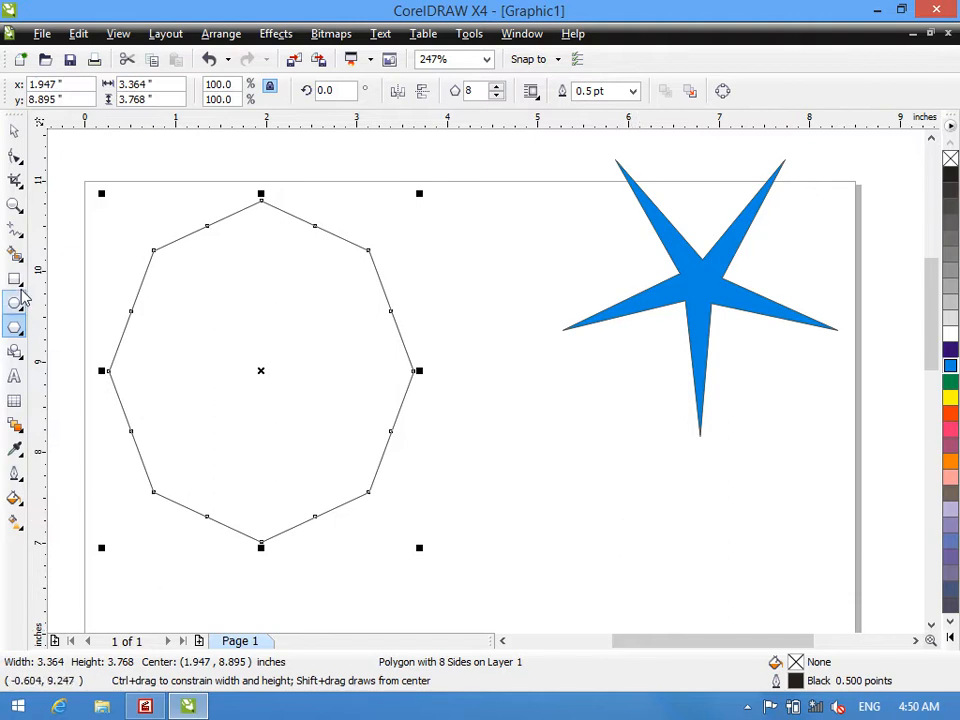
- Reshape the eight-sided polygon into an eight-pointed star by pulling its edge midpoint nodes inward
{"action": "left_click", "coordinate": [15, 155]}
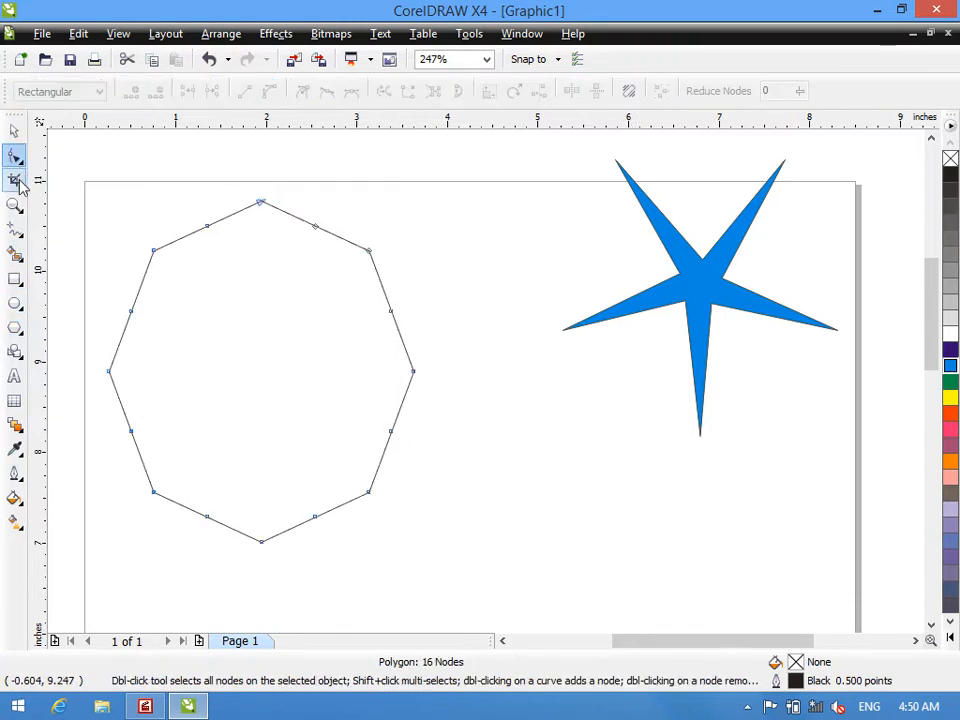
{"action": "left_click_drag", "start_coordinate": [391, 314], "coordinate": [301, 349]}
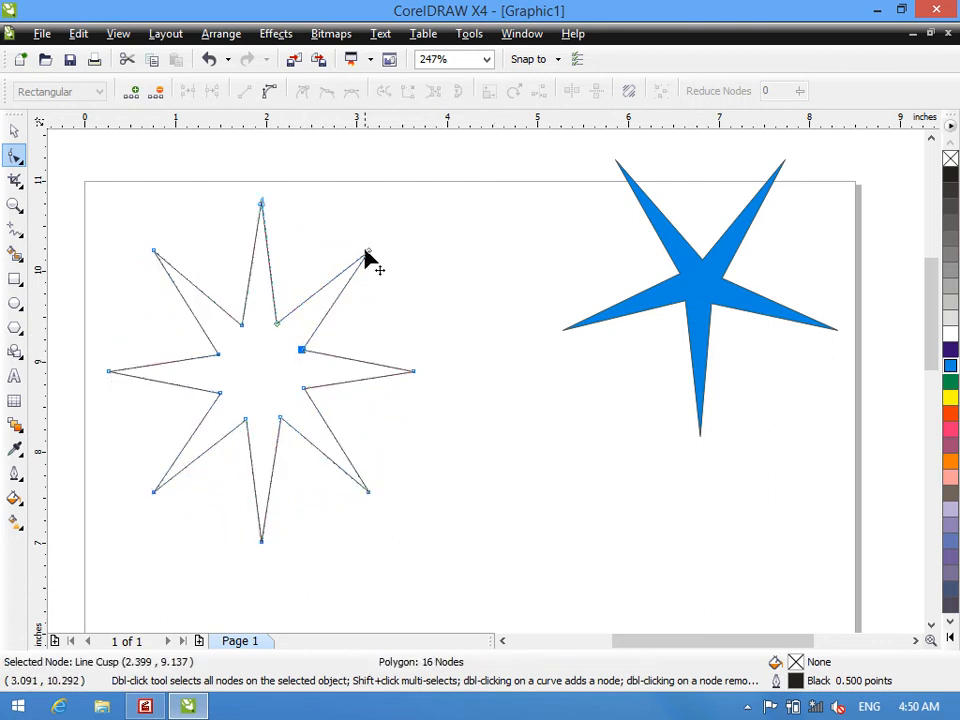
{"action": "left_click", "coordinate": [14, 131]}
- Fill the eight-pointed star with Pink and shrink it to about 1.97 by 2.21 inches near the page's upper edge
{"action": "left_click_drag", "start_coordinate": [298, 347], "coordinate": [435, 294]}
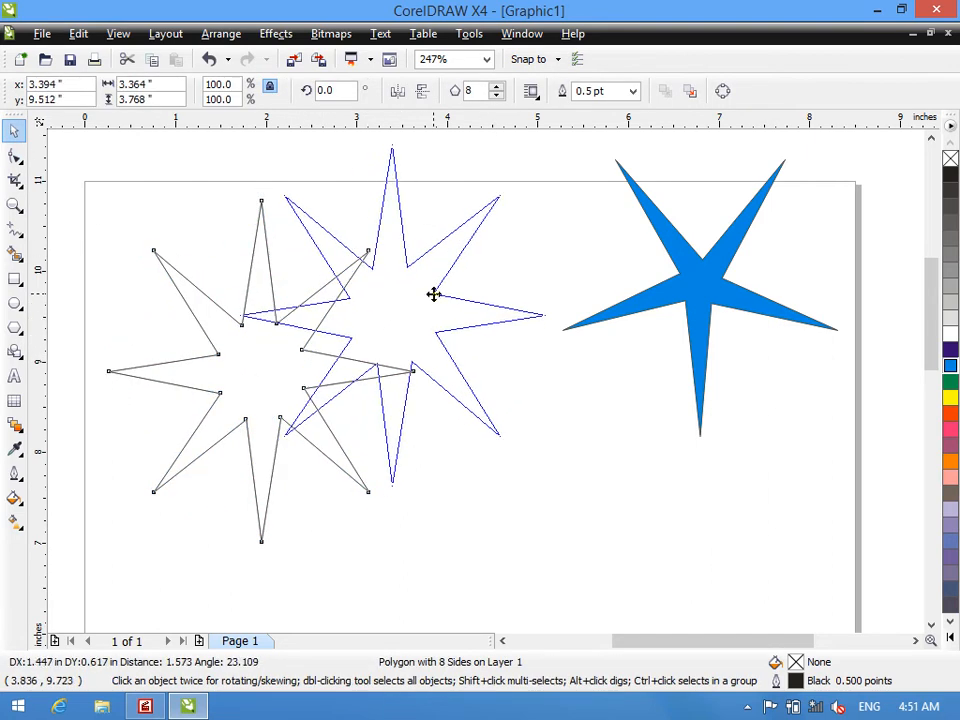
{"action": "left_click", "coordinate": [950, 478]}
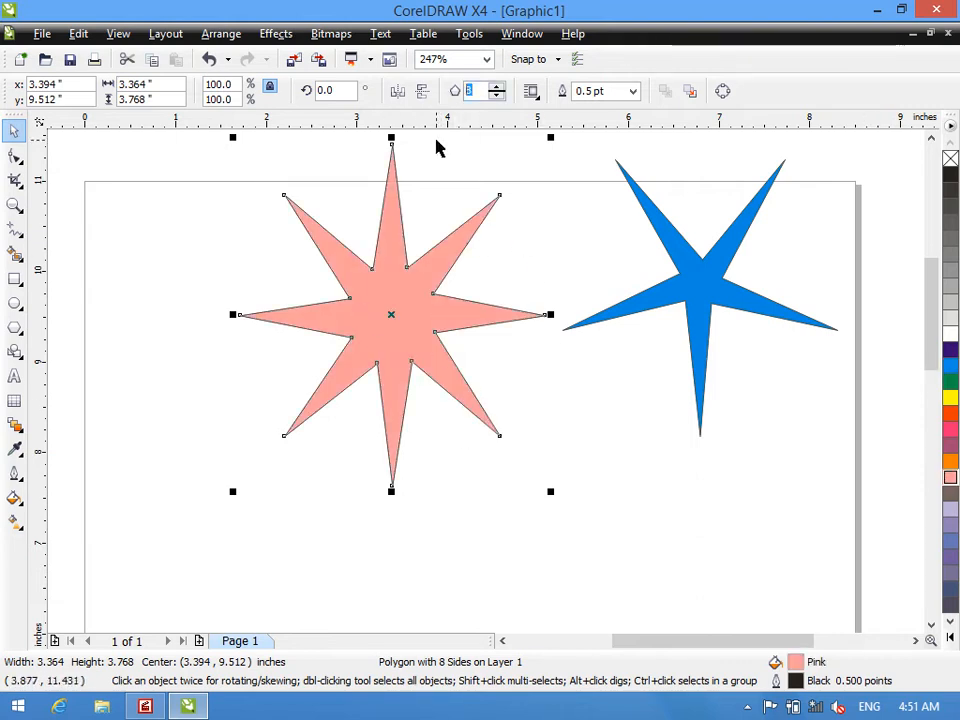
{"action": "left_click_drag", "start_coordinate": [233, 137], "coordinate": [359, 282]}
{"action": "left_click_drag", "start_coordinate": [424, 378], "coordinate": [424, 243]}
{"action": "left_click_drag", "start_coordinate": [431, 264], "coordinate": [445, 251]}
- Shrink the cyan star into the page's upper-right corner and move the pink star up beside it
{"action": "left_click", "coordinate": [712, 278]}
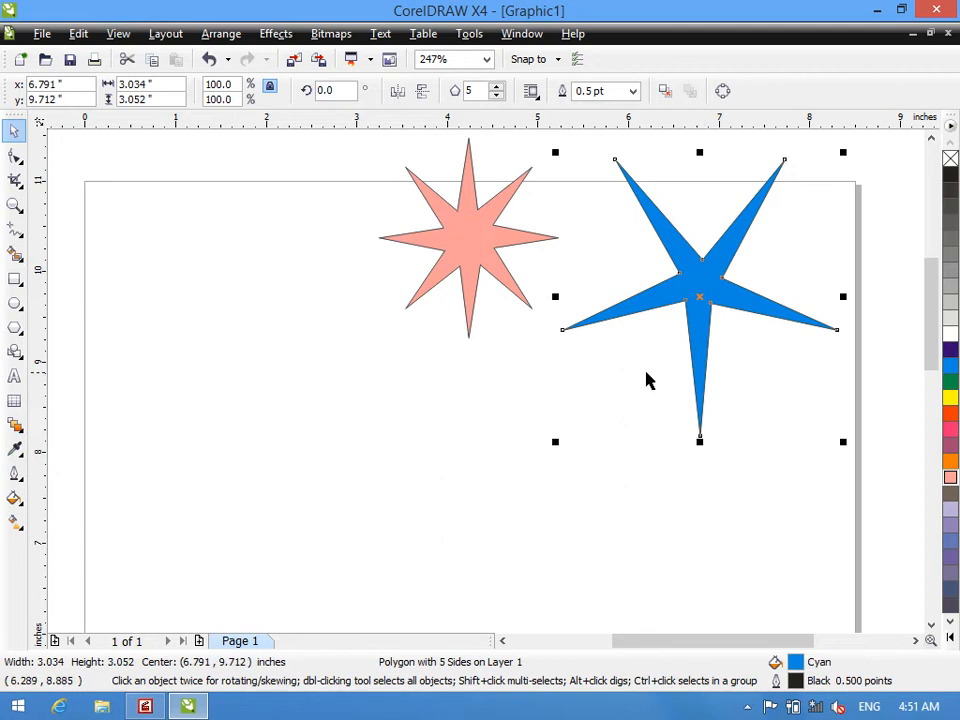
{"action": "left_click_drag", "start_coordinate": [555, 444], "coordinate": [608, 312]}
{"action": "left_click_drag", "start_coordinate": [430, 260], "coordinate": [588, 221]}
{"action": "left_click", "coordinate": [502, 247]}
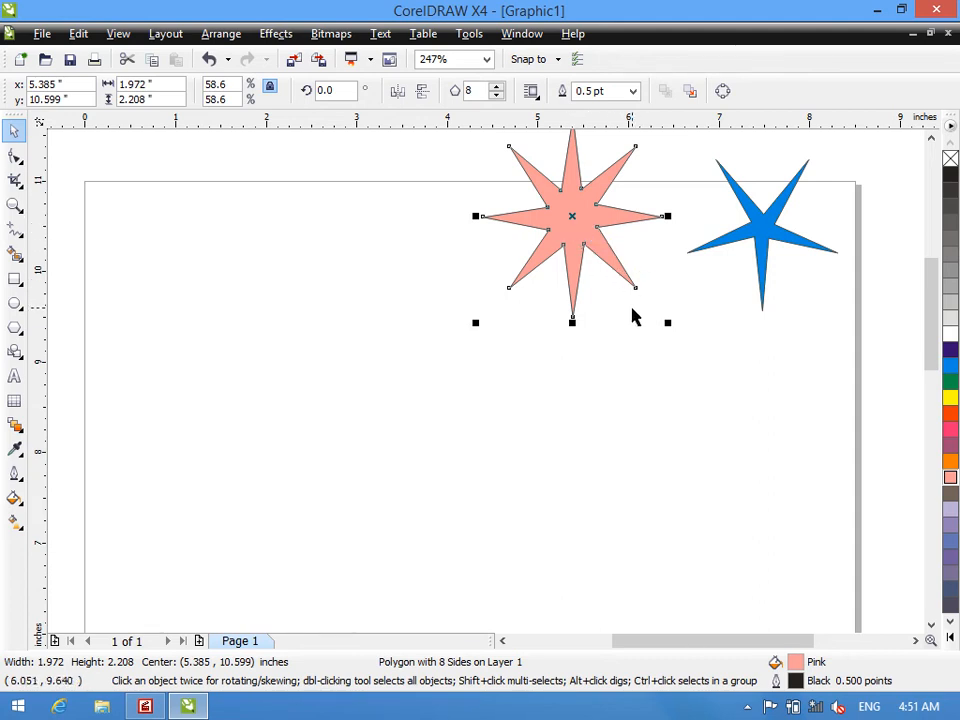
- Draw a polygon about 2.49 by 2.68 inches on the page's left half and set it to 30 sides
{"action": "left_click", "coordinate": [14, 352]}
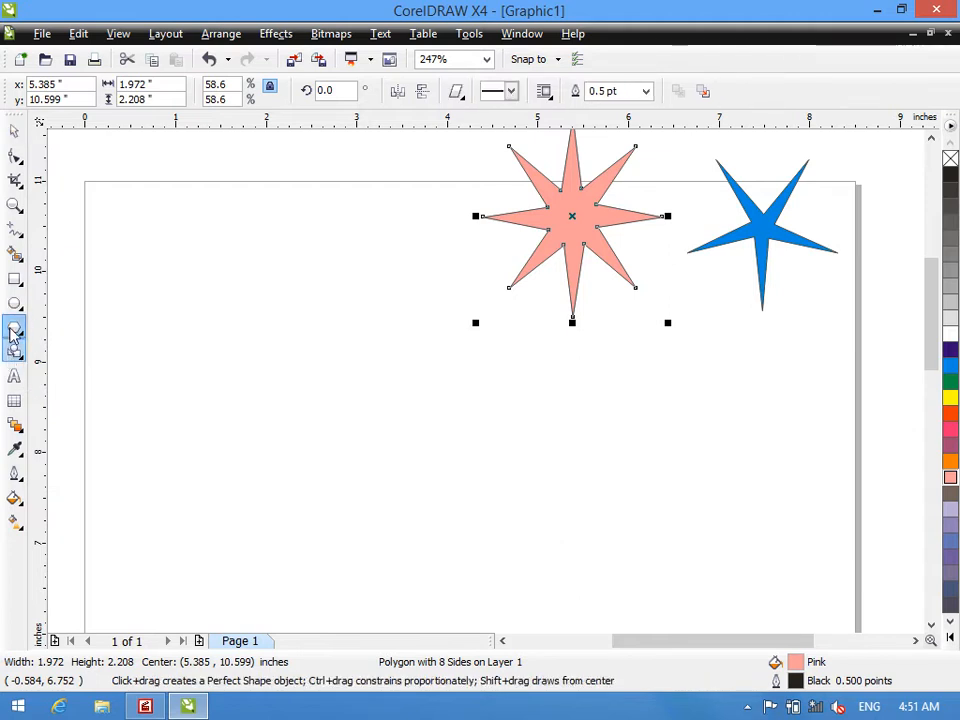
{"action": "left_click", "coordinate": [15, 328]}
{"action": "mouse_move", "coordinate": [119, 240]}
{"action": "left_mouse_down"}
{"action": "mouse_move", "coordinate": [321, 467]}
{"action": "mouse_move", "coordinate": [357, 493]}
{"action": "left_mouse_up"}
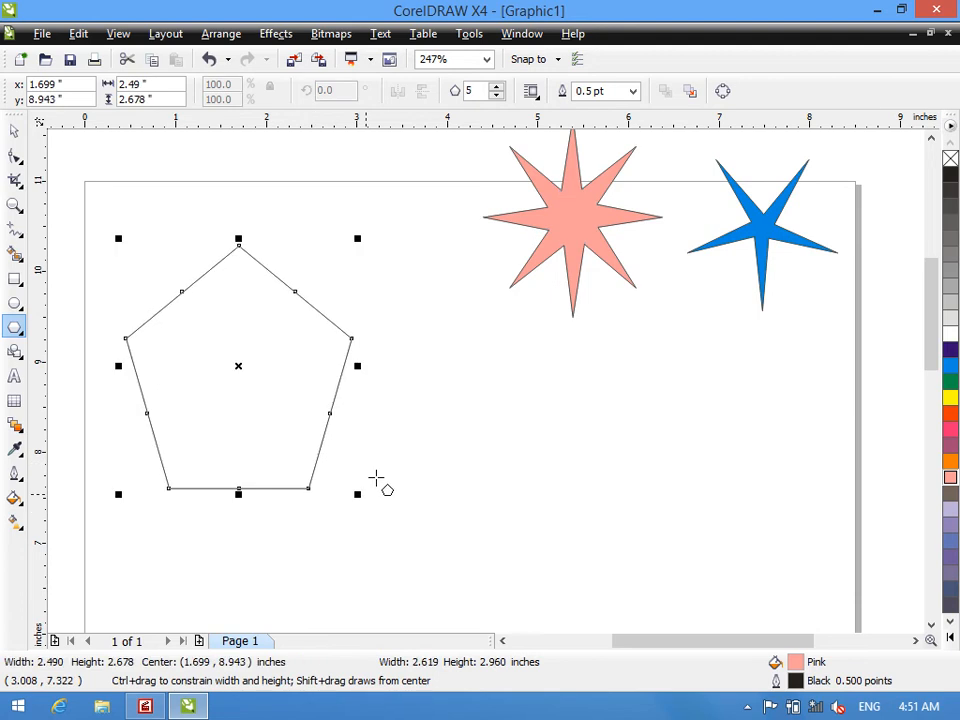
{"action": "double_click", "coordinate": [477, 89]}
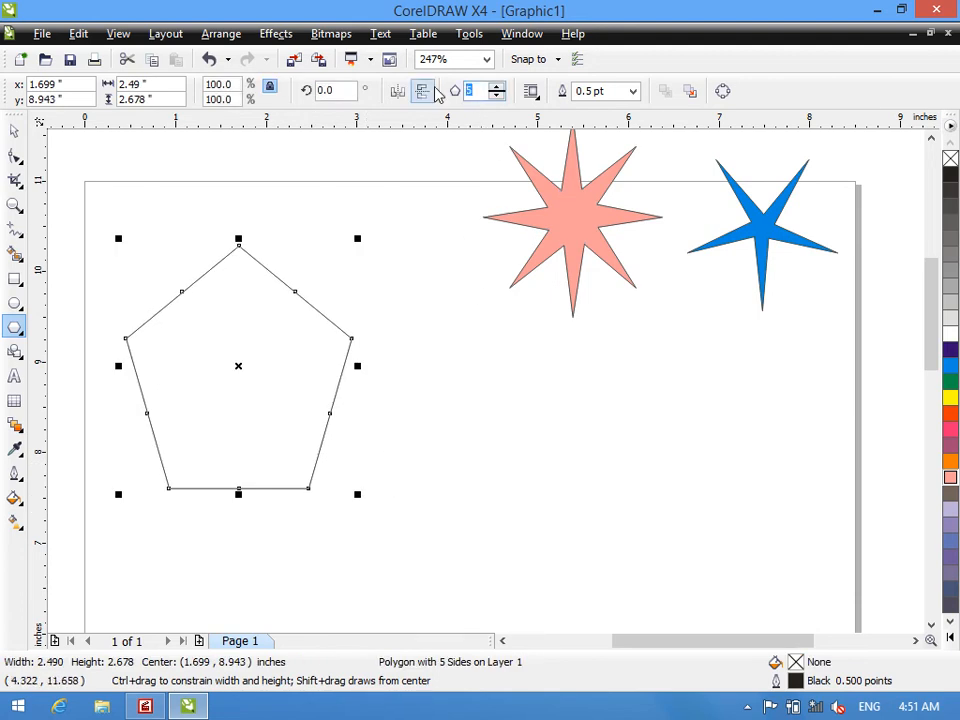
{"action": "type", "text": "30"}
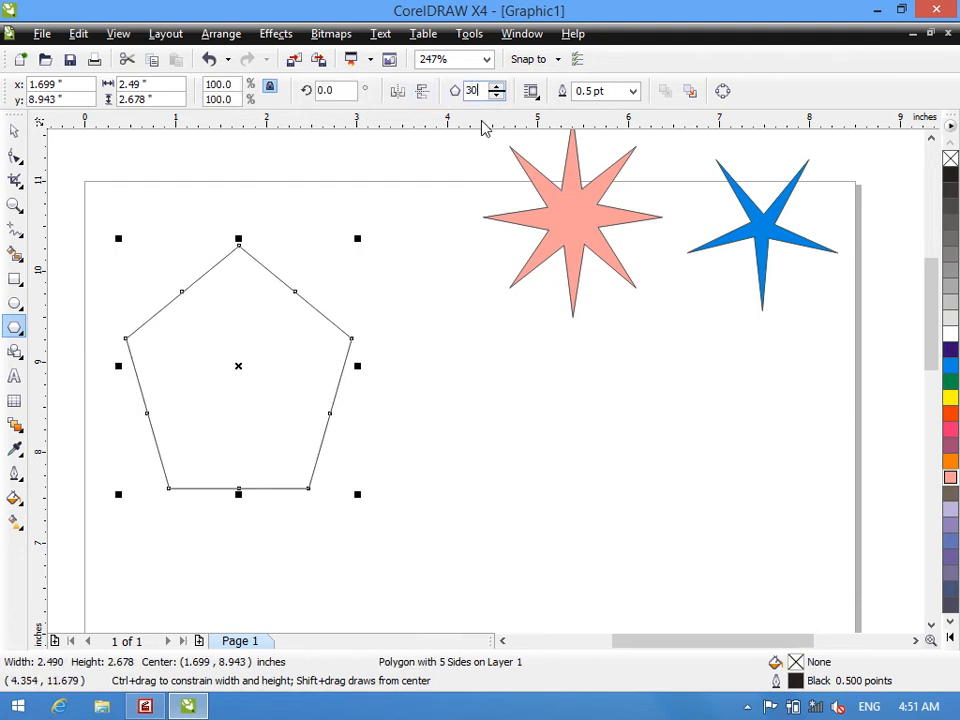
{"action": "key", "text": "Return"}
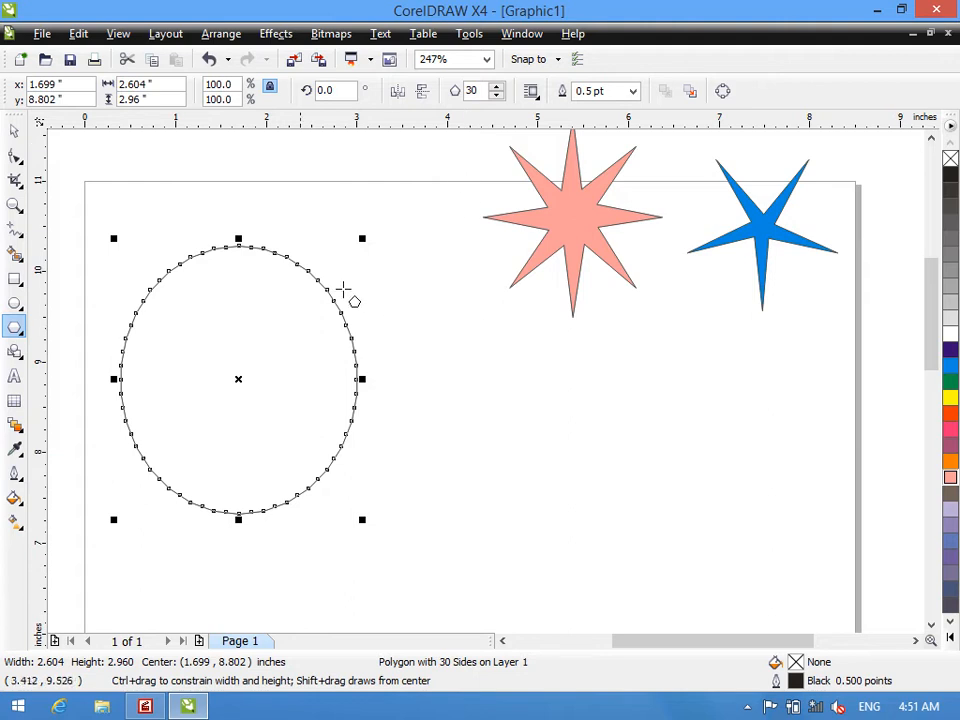
- Reshape the 30-sided polygon into a Yellow starburst with long thin points and place it below the cyan star
{"action": "left_click", "coordinate": [15, 155]}
{"action": "left_click_drag", "start_coordinate": [355, 354], "coordinate": [295, 371]}
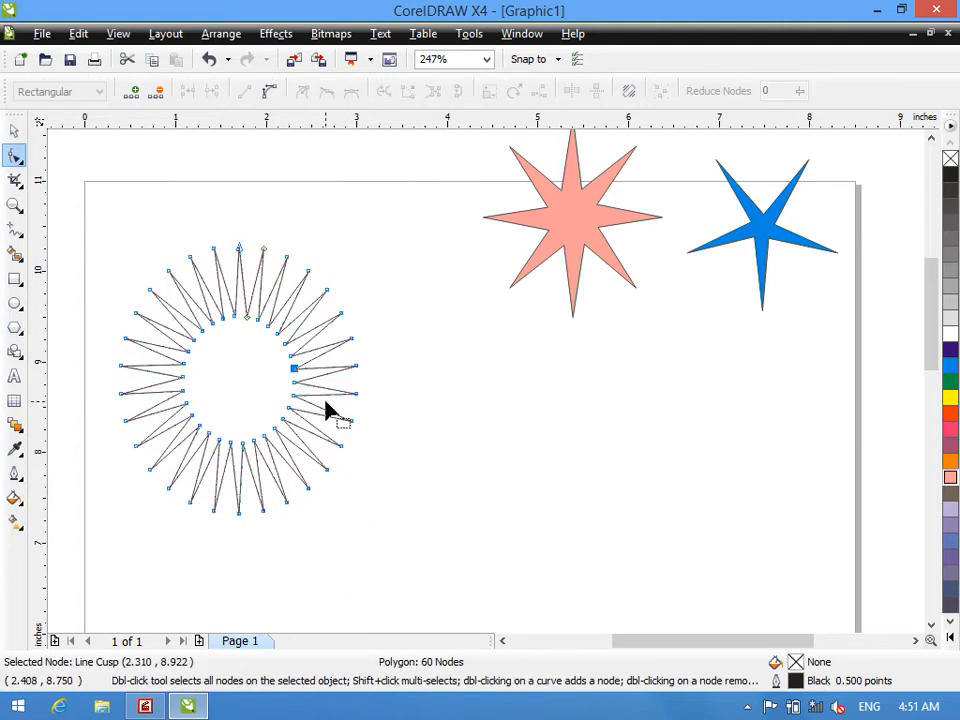
{"action": "left_click", "coordinate": [949, 463]}
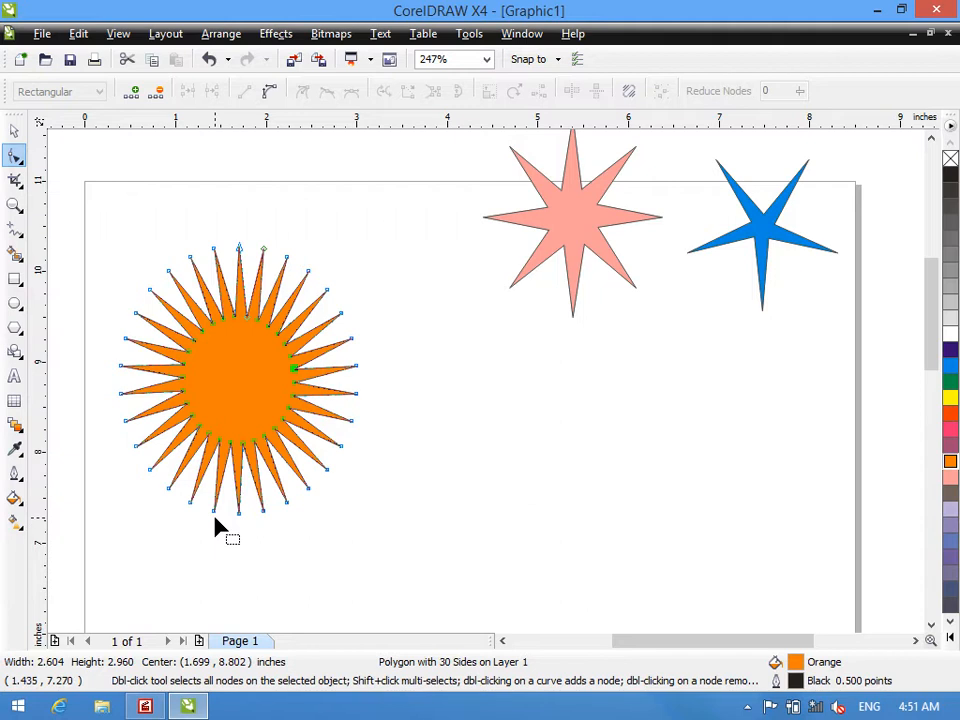
{"action": "left_click", "coordinate": [950, 399]}
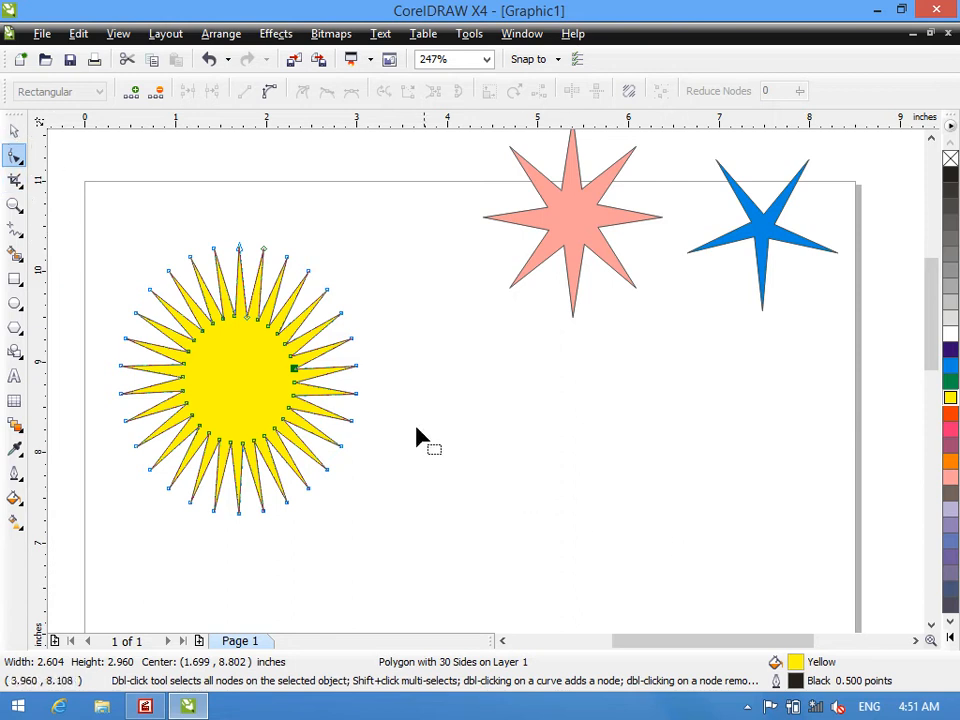
{"action": "left_click", "coordinate": [14, 130]}
{"action": "left_click_drag", "start_coordinate": [232, 400], "coordinate": [717, 438]}
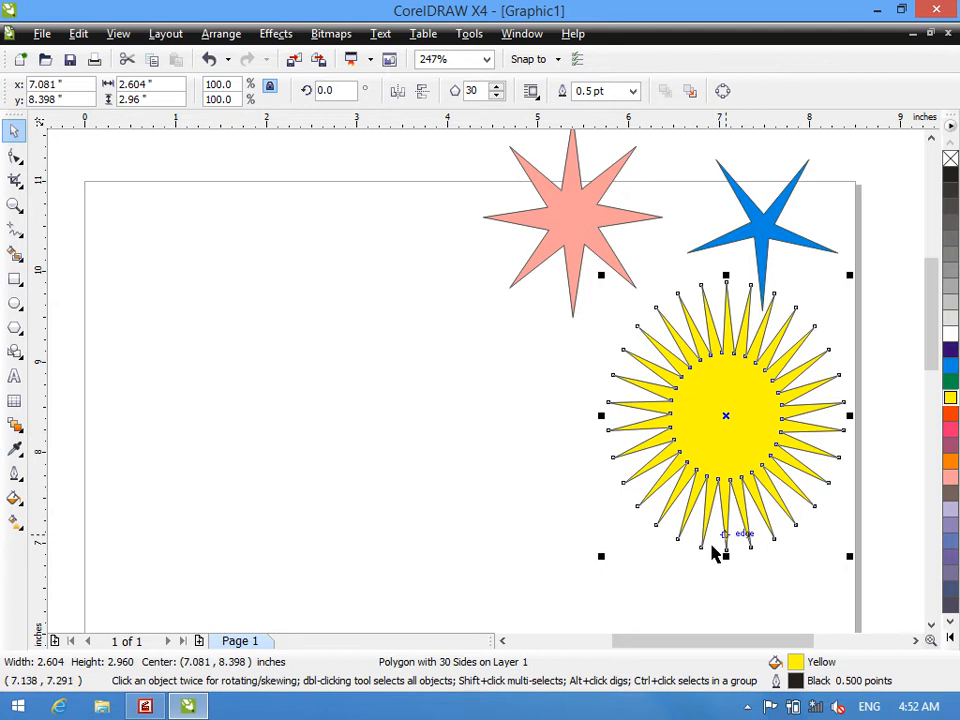
- Draw a polygon about 2.14 by 2.28 inches on the page's left half and set it to 70 sides
{"action": "left_click", "coordinate": [14, 327]}
{"action": "mouse_move", "coordinate": [175, 308]}
{"action": "left_mouse_down"}
{"action": "mouse_move", "coordinate": [414, 529]}
{"action": "mouse_move", "coordinate": [380, 518]}
{"action": "left_mouse_up"}
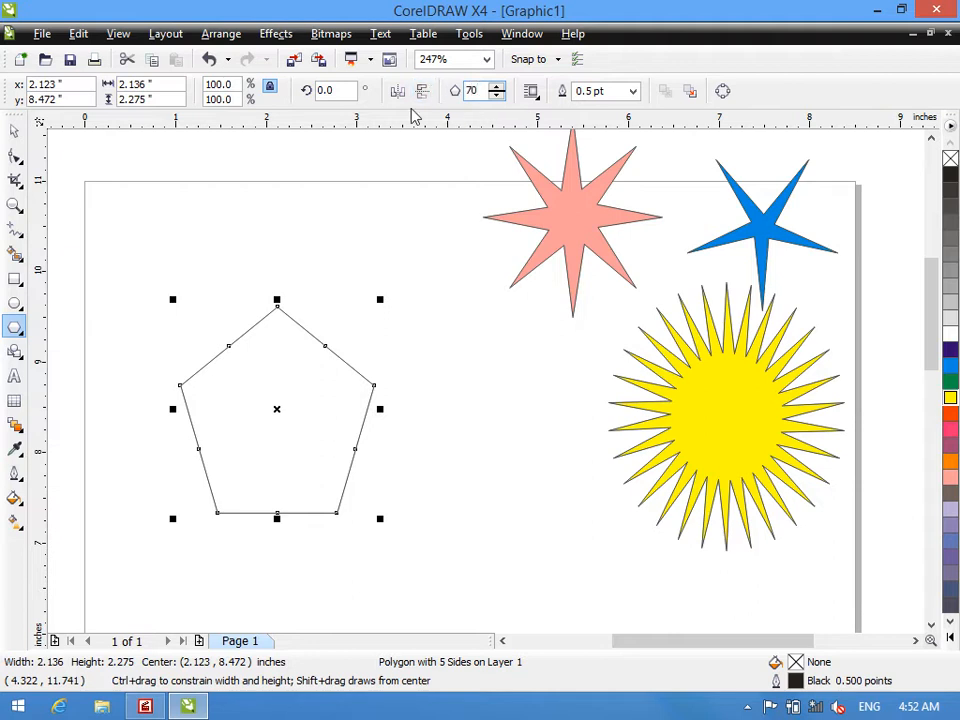
{"action": "key", "text": "Return"}
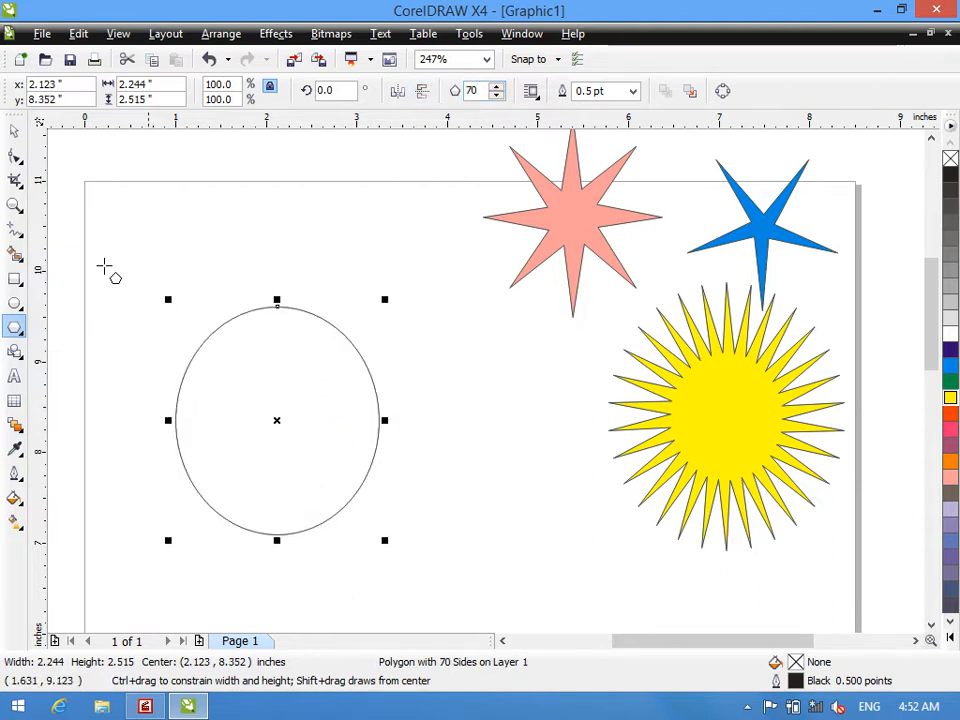
- Pull the 70-sided polygon's nodes inward to form a dense starburst and fill it with Red
{"action": "left_click", "coordinate": [6, 164]}
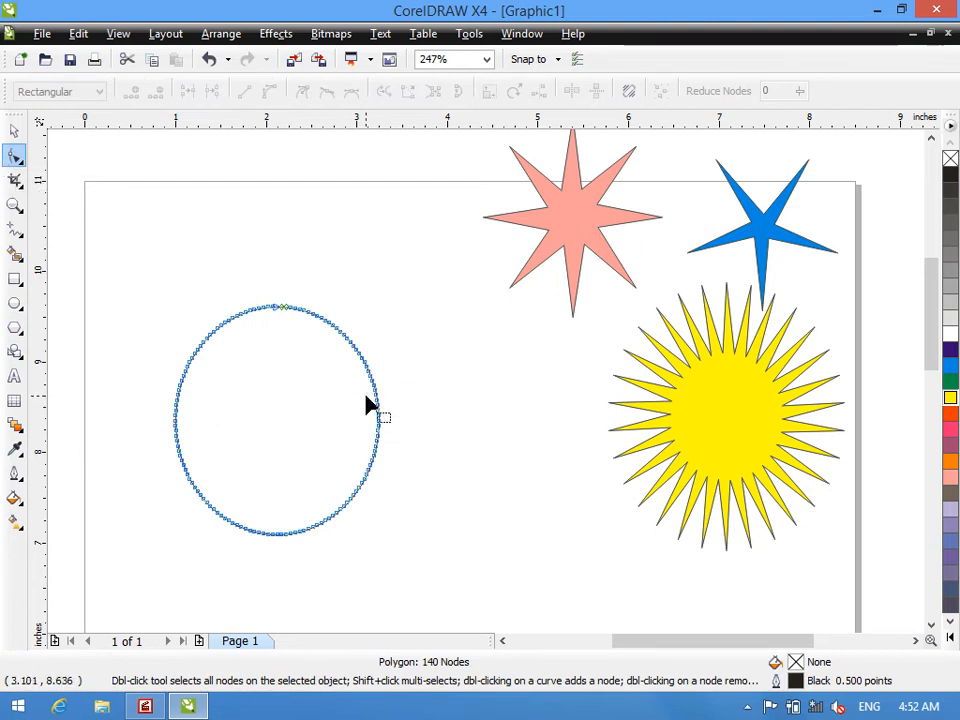
{"action": "left_click_drag", "start_coordinate": [373, 390], "coordinate": [332, 423]}
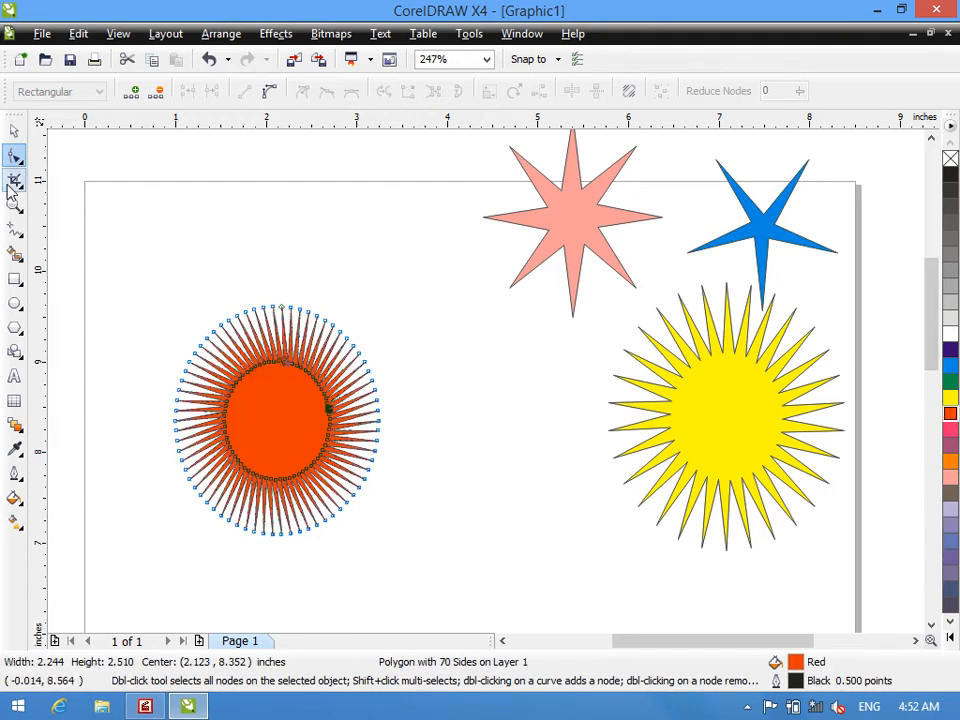
- Stretch the red starburst to about 4.69 inches wide and move it to the page's upper-left area
{"action": "left_click", "coordinate": [14, 130]}
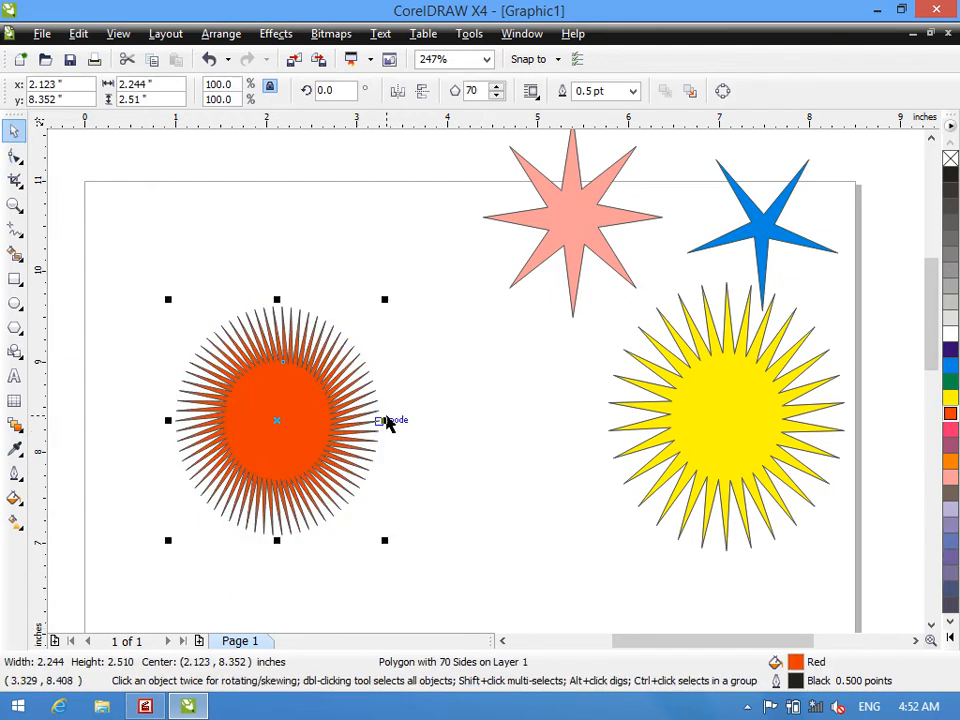
{"action": "left_click_drag", "start_coordinate": [385, 420], "coordinate": [315, 311]}
{"action": "left_click", "coordinate": [340, 378]}
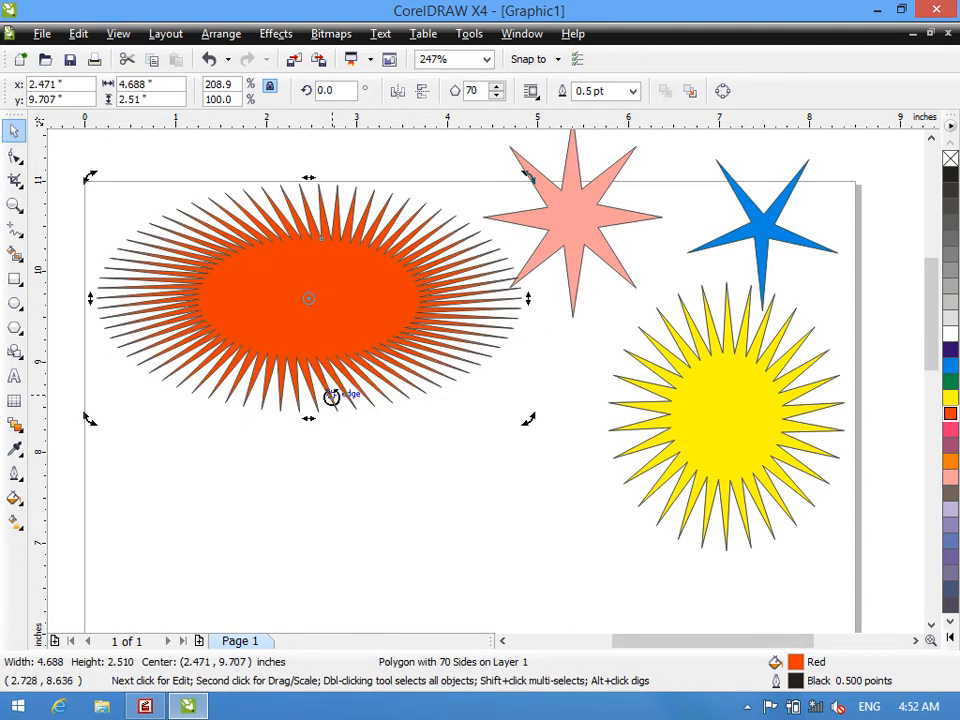
- Add the artistic text "50% Discount" and place it at the centre of the red starburst
{"action": "left_click", "coordinate": [14, 375]}
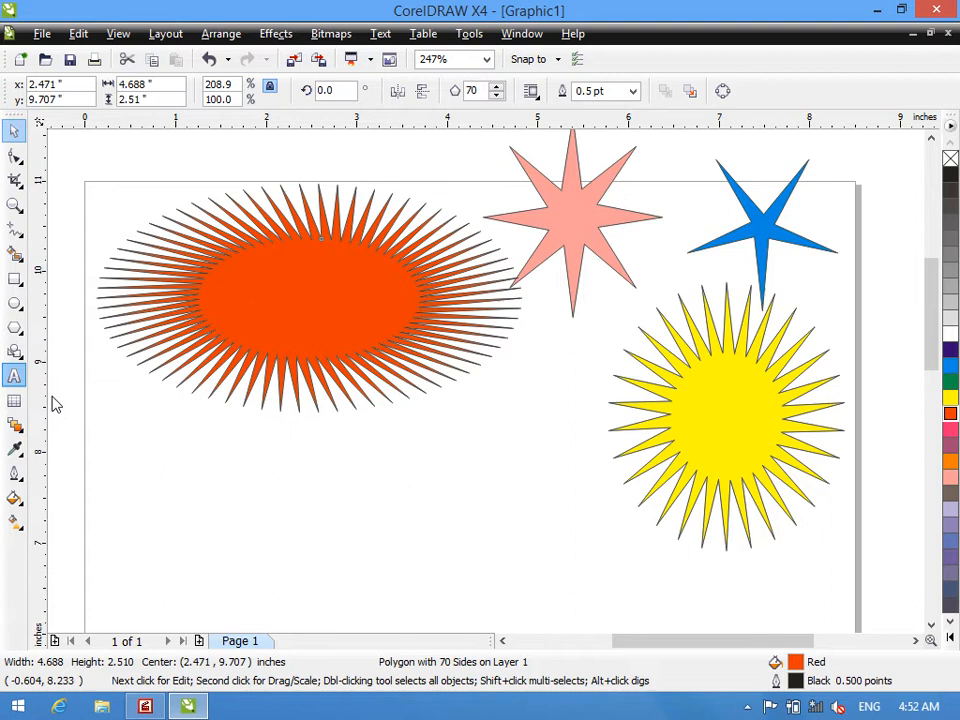
{"action": "left_click", "coordinate": [186, 488]}
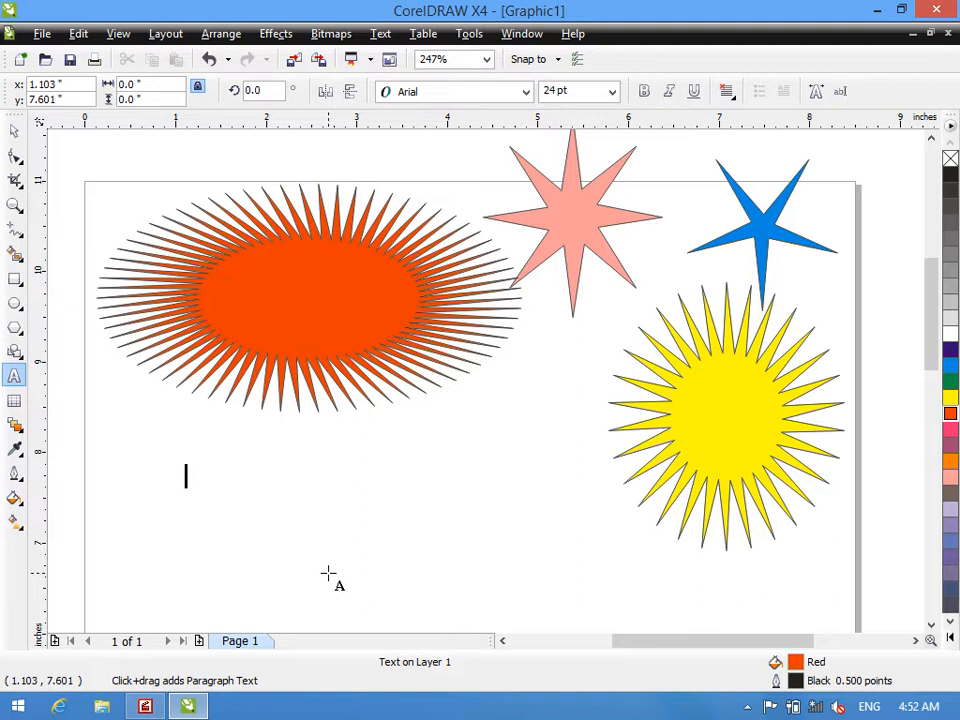
{"action": "type", "text": "0"}
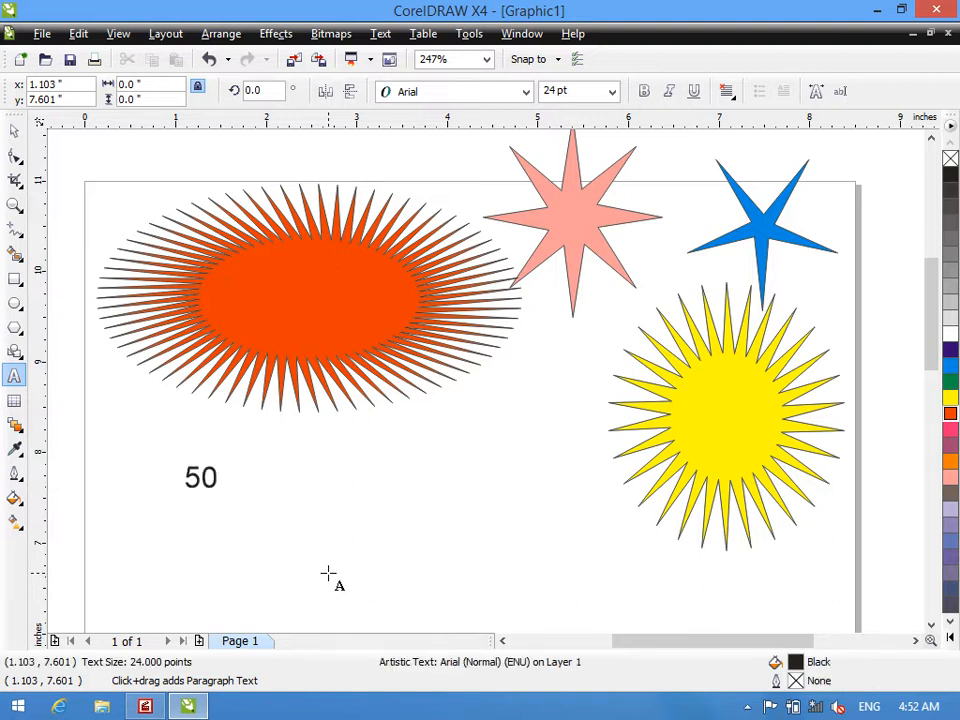
{"action": "type", "text": "%"}
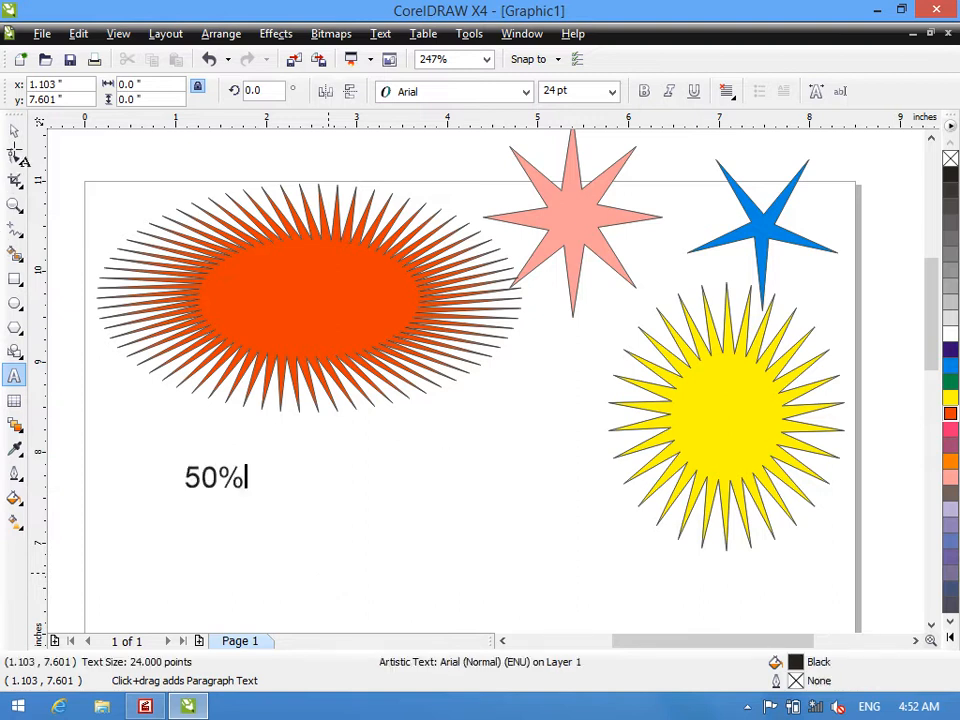
{"action": "type", "text": " d"}
{"action": "key", "text": "BackSpace"}
{"action": "type", "text": "Discount"}
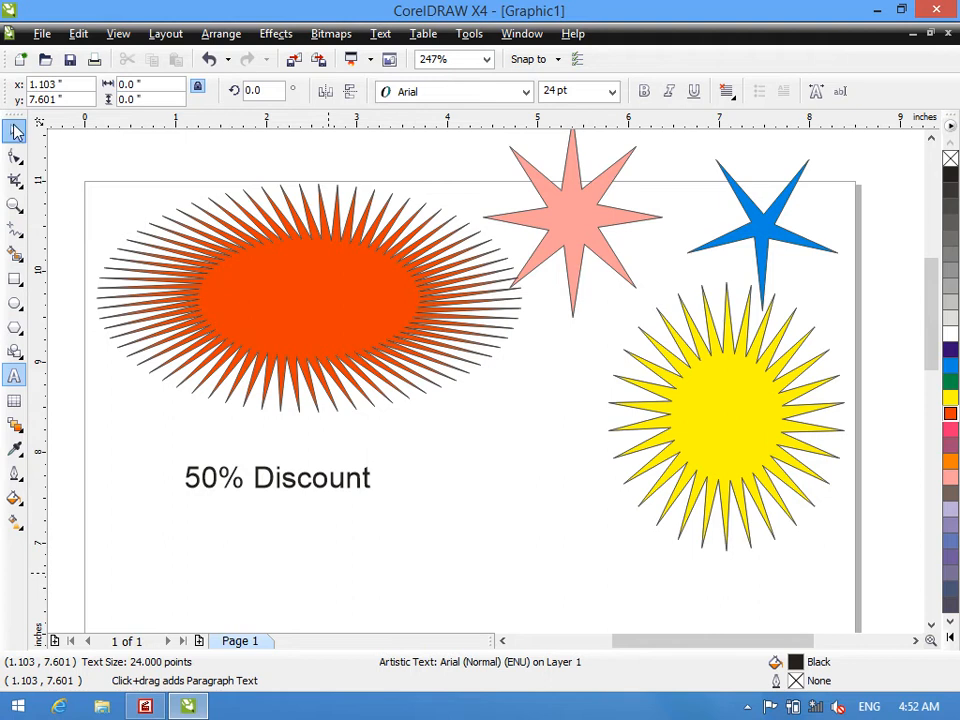
{"action": "left_click", "coordinate": [15, 130]}
{"action": "left_click_drag", "start_coordinate": [283, 465], "coordinate": [314, 286]}
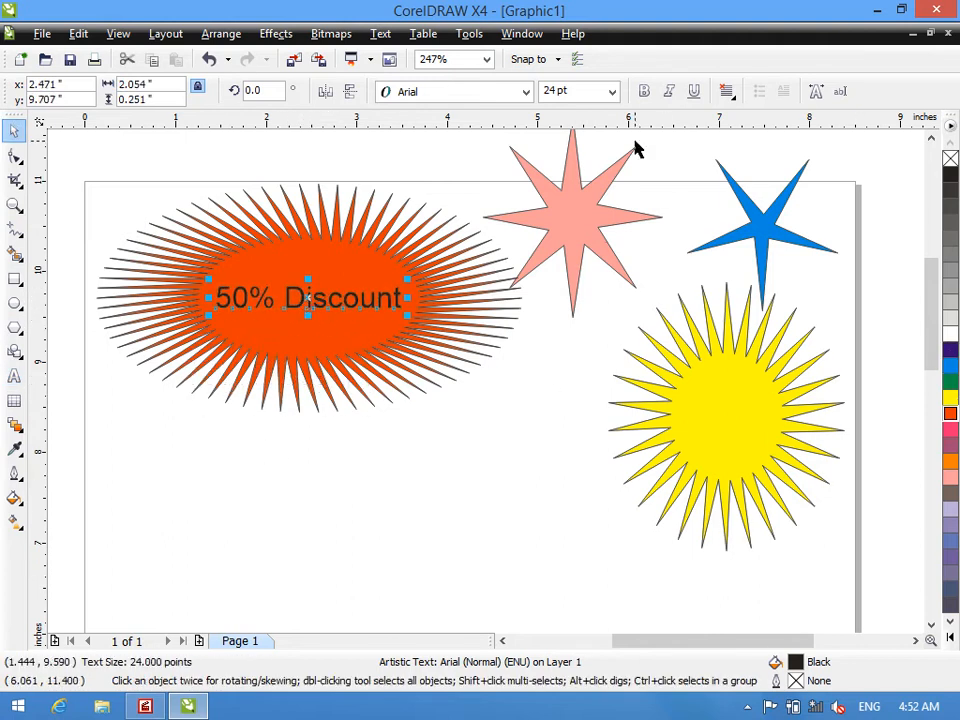
- Make the "50% Discount" text bold and change its font to Berlin Sans FB Demi
{"action": "left_click", "coordinate": [644, 91]}
{"action": "left_click", "coordinate": [518, 91]}
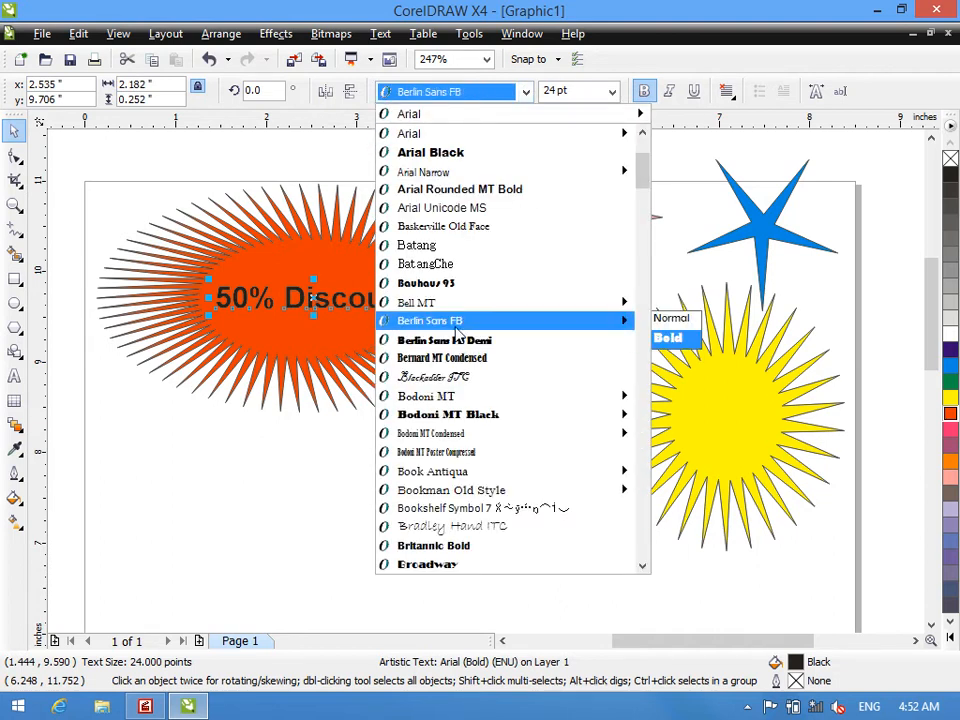
{"action": "left_click", "coordinate": [445, 340]}
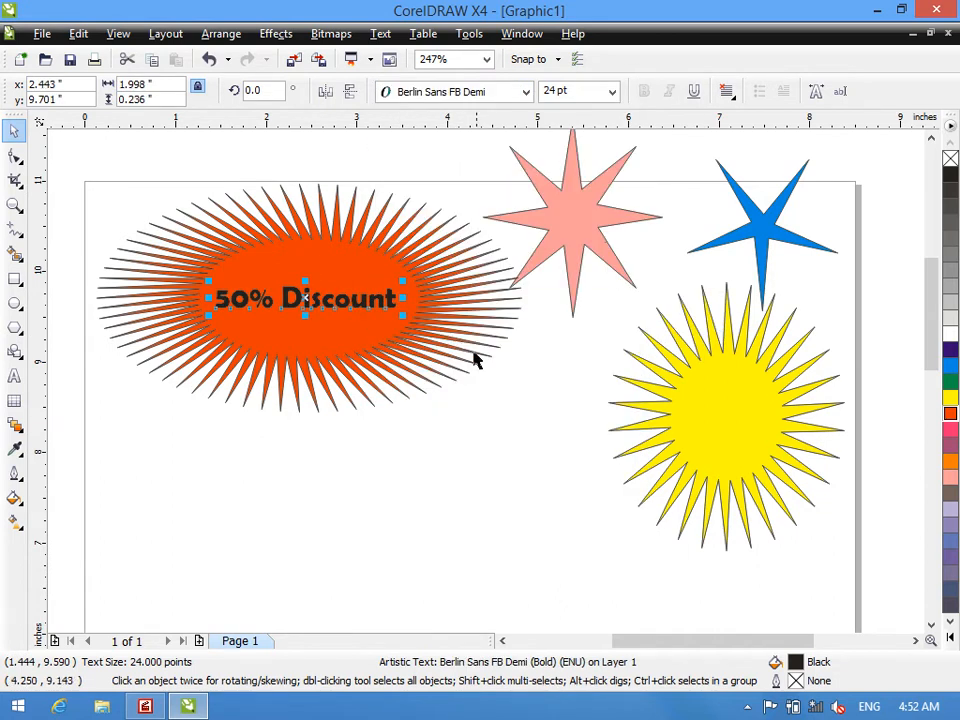
- Resize the discount text to about 25 pt, centred within the starburst's solid middle, and fill it with white
{"action": "left_click_drag", "start_coordinate": [401, 313], "coordinate": [428, 318]}
{"action": "left_click_drag", "start_coordinate": [365, 305], "coordinate": [350, 303]}
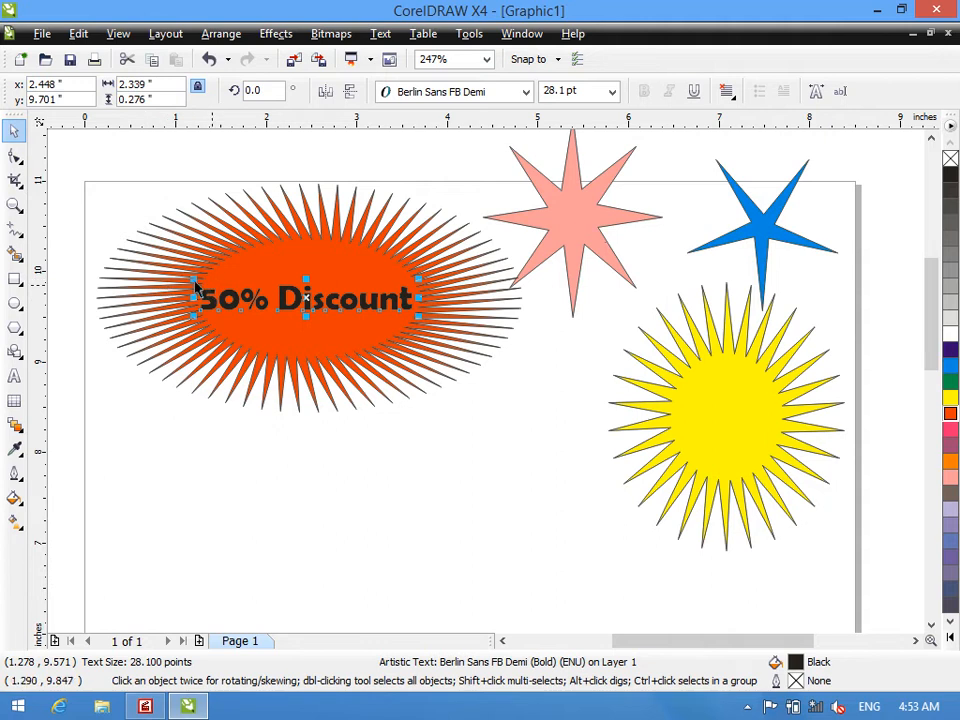
{"action": "left_click_drag", "start_coordinate": [193, 280], "coordinate": [214, 252]}
{"action": "left_click_drag", "start_coordinate": [271, 295], "coordinate": [266, 292]}
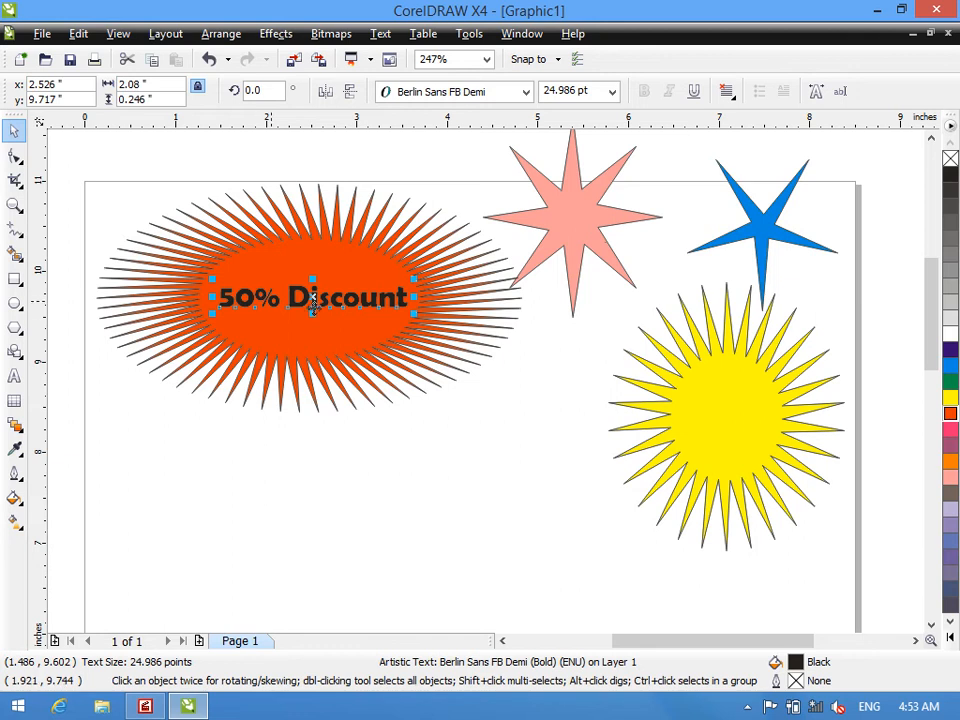
{"action": "left_click", "coordinate": [951, 336]}
{"action": "left_click", "coordinate": [452, 501]}
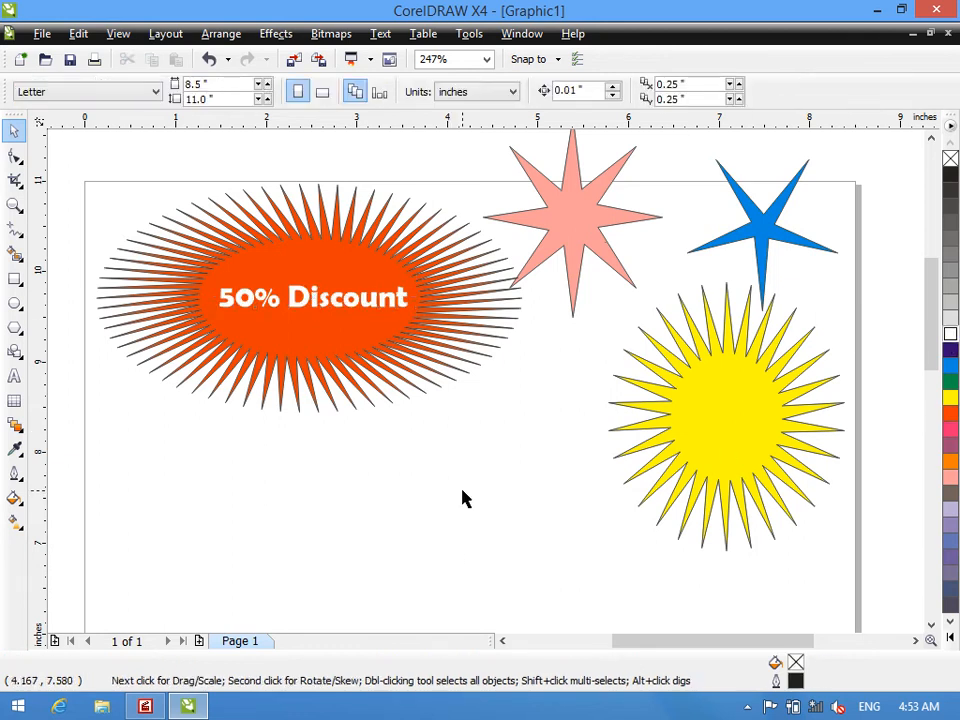
- Clear all objects from the page and draw a Green five-pointed star about 2.63 by 3.16 inches with the Star tool
{"action": "key", "text": "ctrl+a"}
{"action": "key", "text": "Delete"}
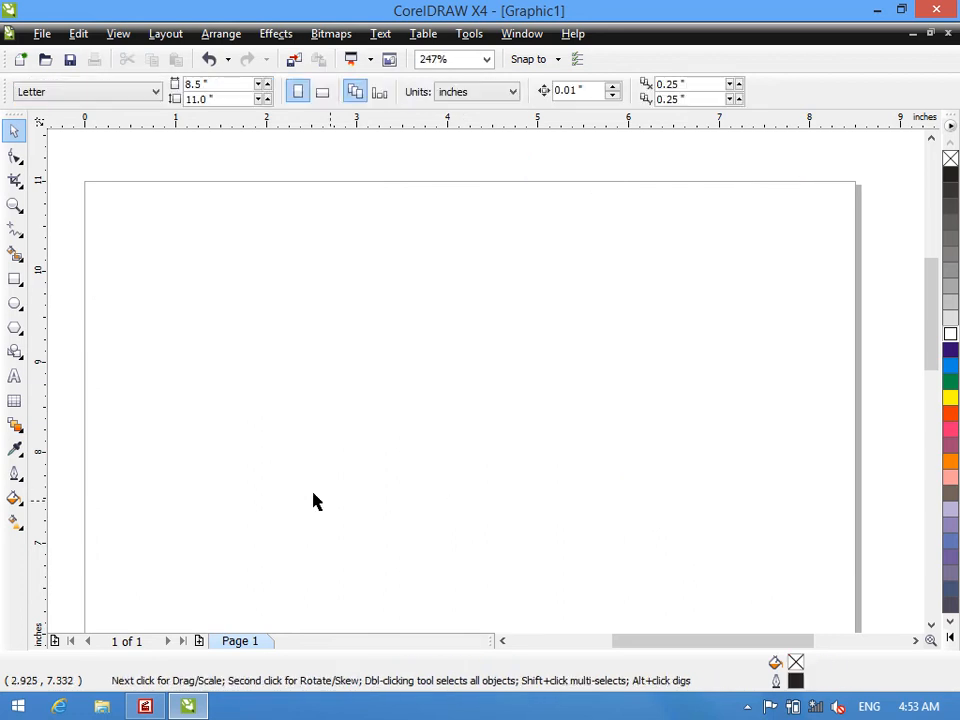
{"action": "right_click", "coordinate": [15, 326]}
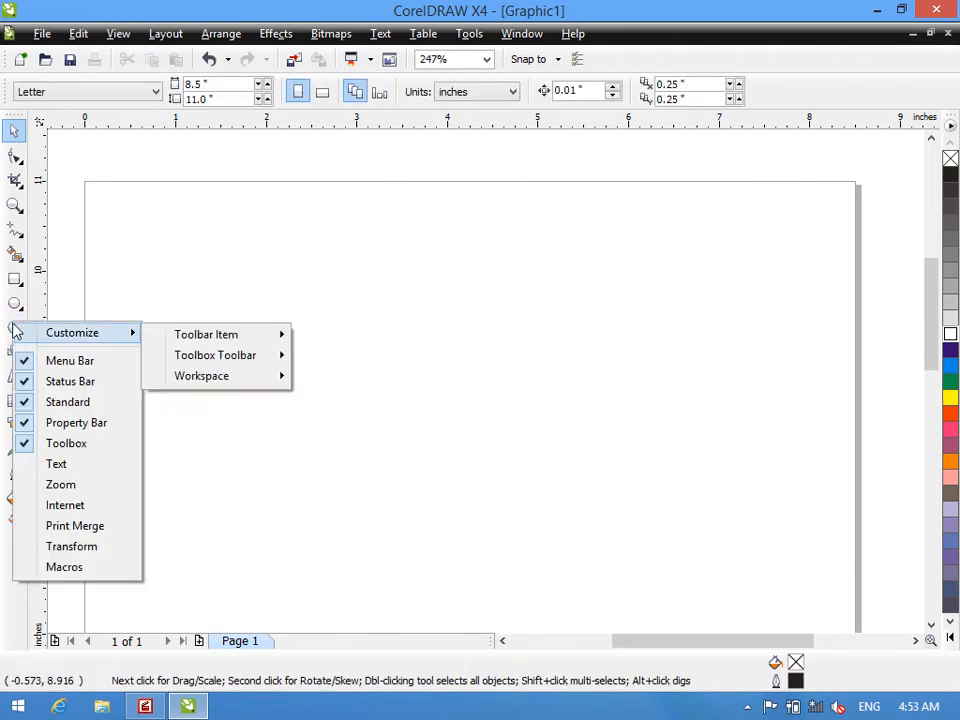
{"action": "left_click", "coordinate": [15, 328]}
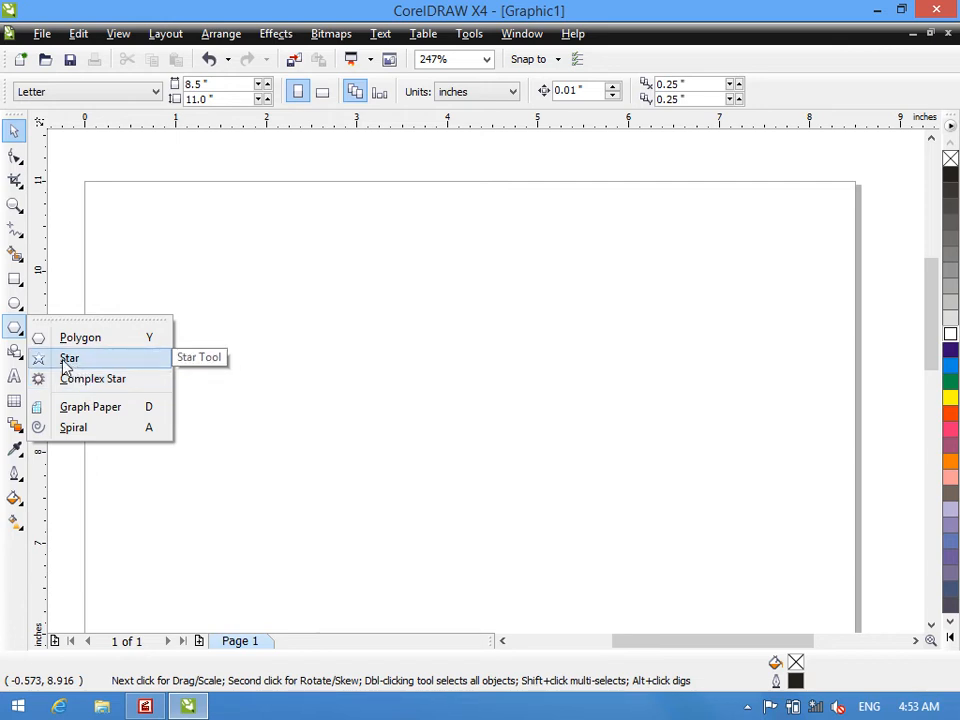
{"action": "left_click", "coordinate": [66, 359]}
{"action": "left_click_drag", "start_coordinate": [242, 244], "coordinate": [484, 536]}
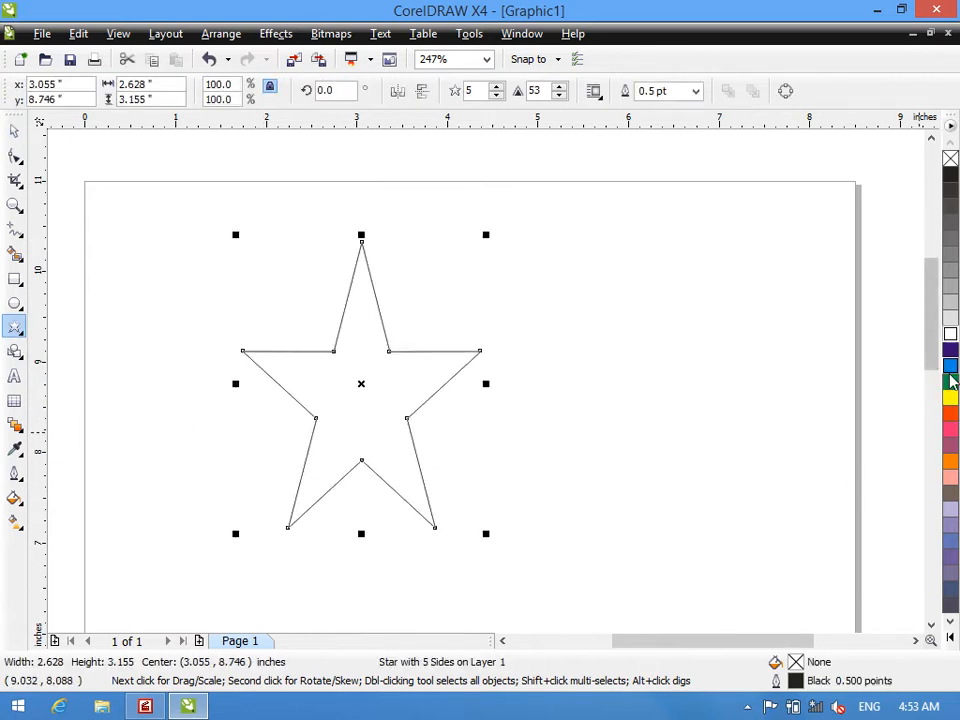
{"action": "left_click", "coordinate": [947, 381]}
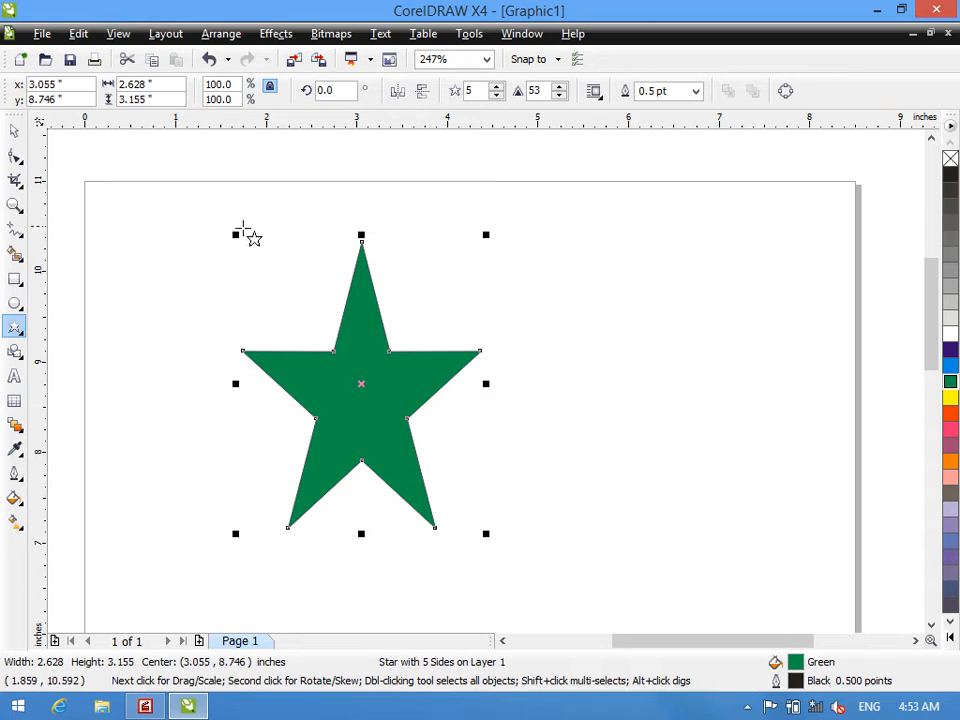
- Scale the green star down to about 1.62 by 1.95 inches and move it up near the page's top centre
{"action": "left_click_drag", "start_coordinate": [237, 236], "coordinate": [326, 344]}
{"action": "left_click_drag", "start_coordinate": [403, 440], "coordinate": [562, 381]}
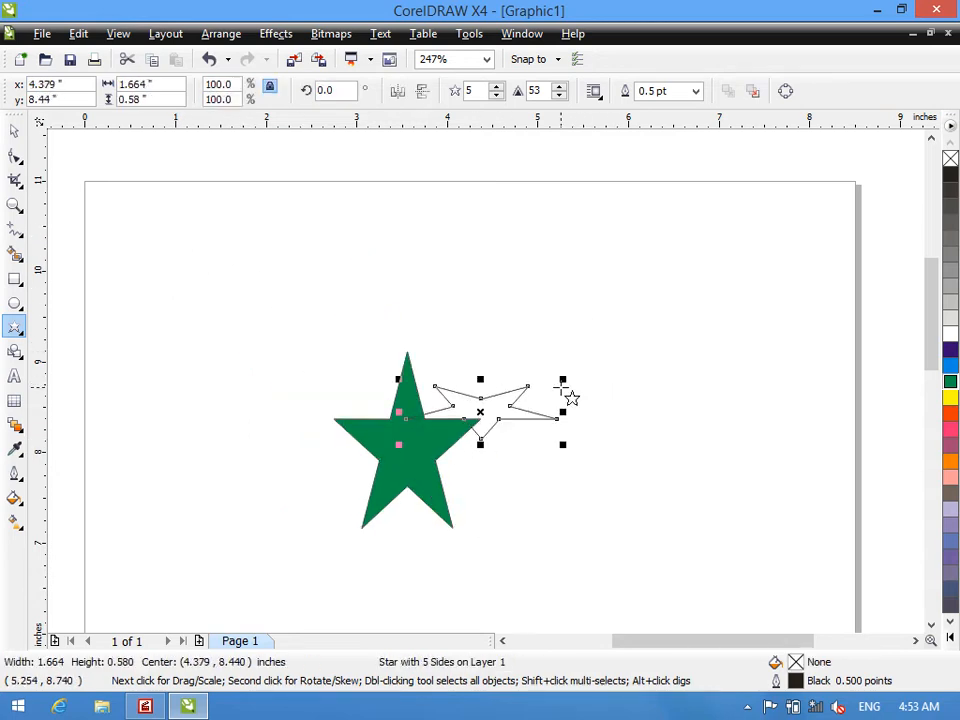
{"action": "key", "text": "ctrl+z"}
{"action": "left_click", "coordinate": [14, 130]}
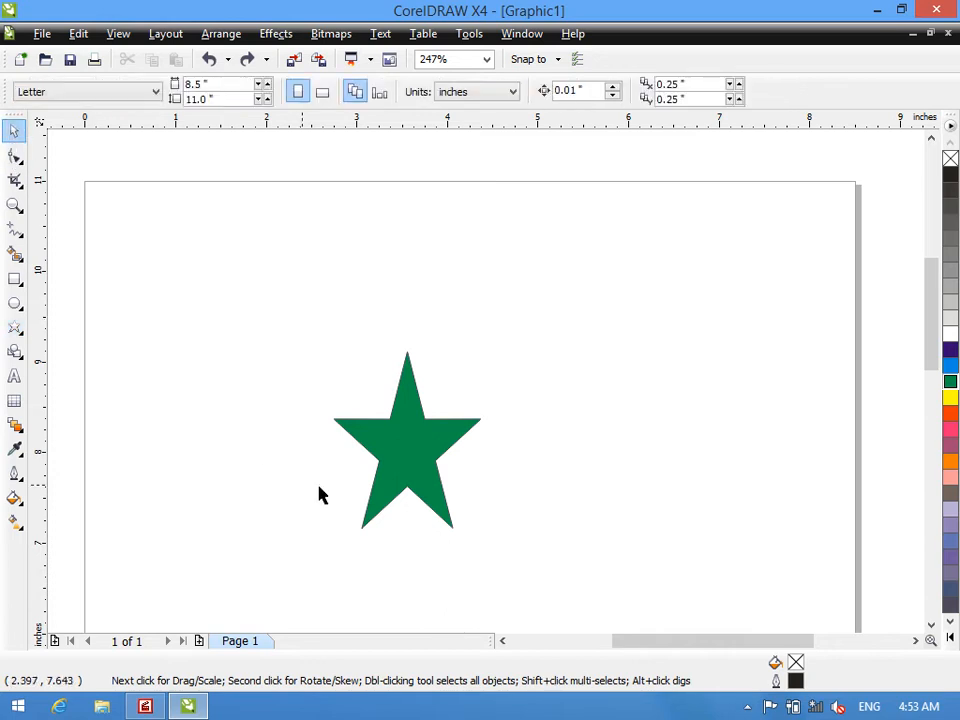
{"action": "left_click_drag", "start_coordinate": [389, 460], "coordinate": [447, 345]}
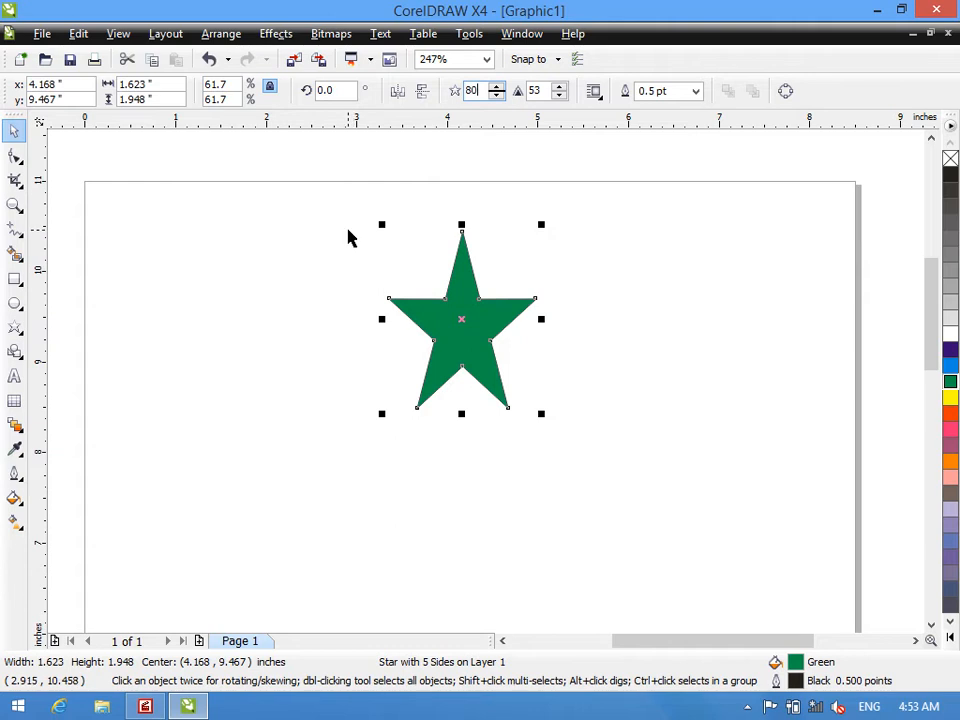
- Set the green star to 80 points and stretch it to about 5.10 by 2.15 inches
{"action": "type", "text": "80"}
{"action": "key", "text": "Return"}
{"action": "left_click_drag", "start_coordinate": [546, 330], "coordinate": [852, 452]}
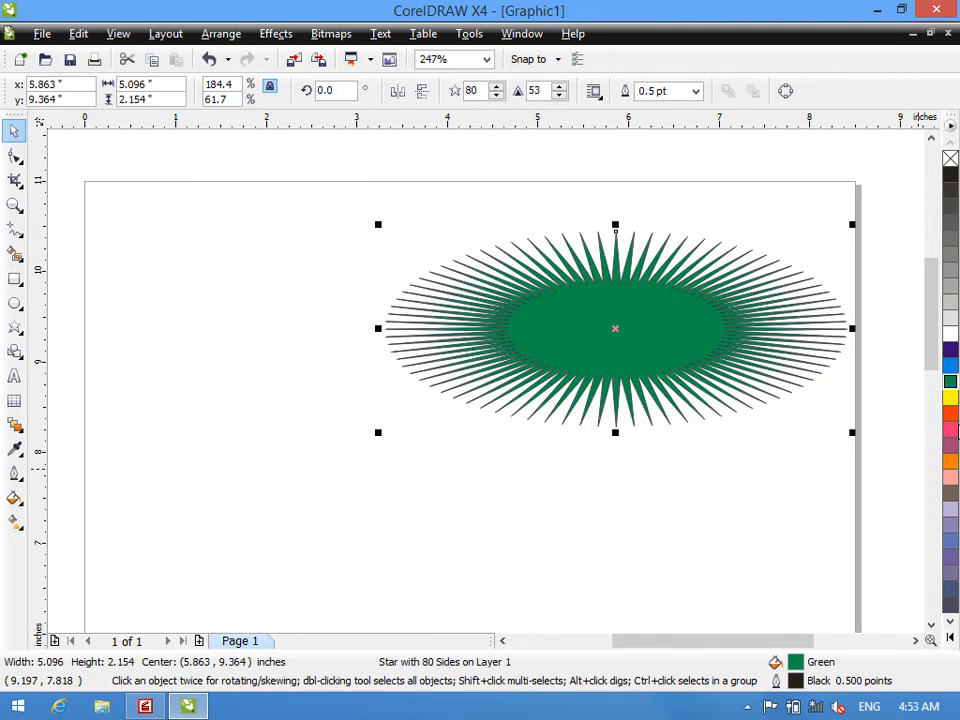
- Fill the 80-point star with Red and drag its inner nodes inward and back outward to reshape the spikes
{"action": "left_click", "coordinate": [950, 429]}
{"action": "left_click", "coordinate": [950, 416]}
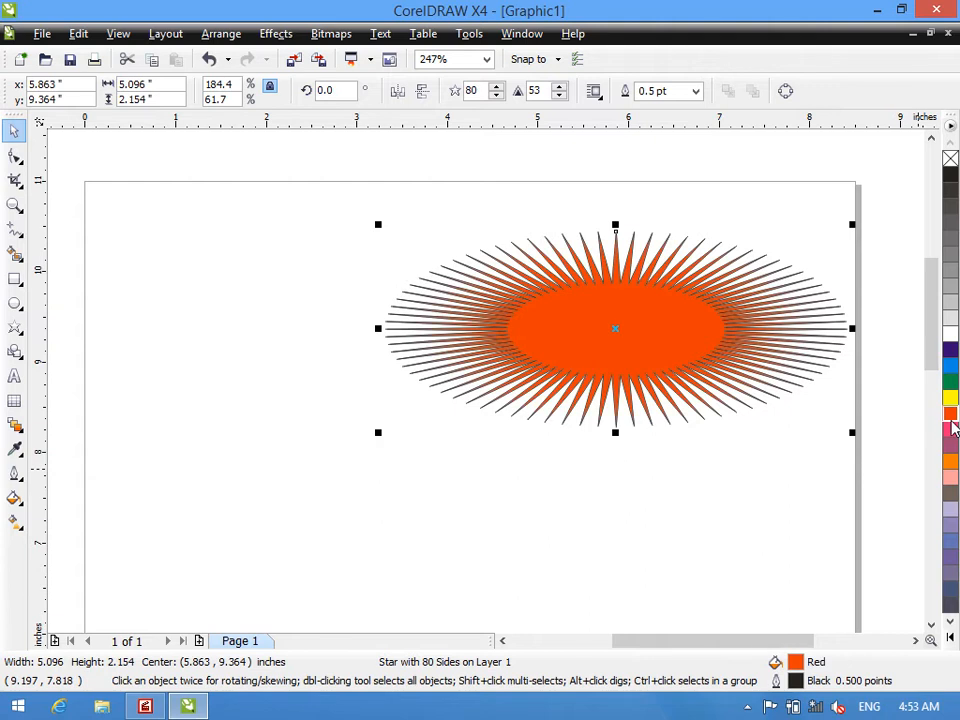
{"action": "left_click", "coordinate": [15, 157]}
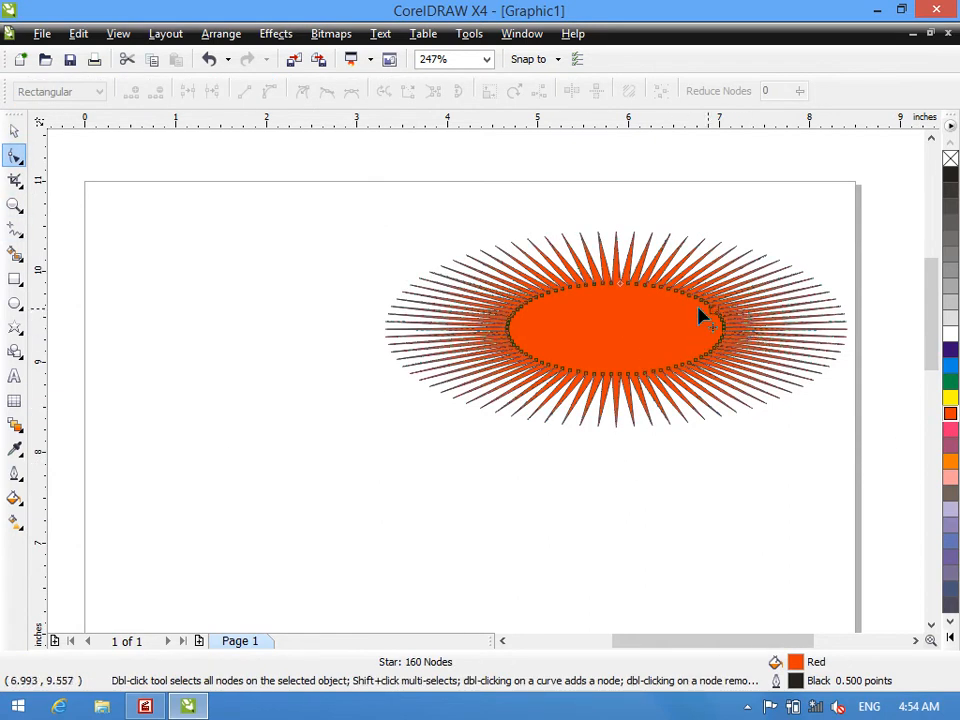
{"action": "mouse_move", "coordinate": [620, 290]}
{"action": "left_mouse_down"}
{"action": "mouse_move", "coordinate": [628, 327]}
{"action": "mouse_move", "coordinate": [620, 235]}
{"action": "mouse_move", "coordinate": [621, 324]}
{"action": "mouse_move", "coordinate": [619, 314]}
{"action": "left_mouse_up"}
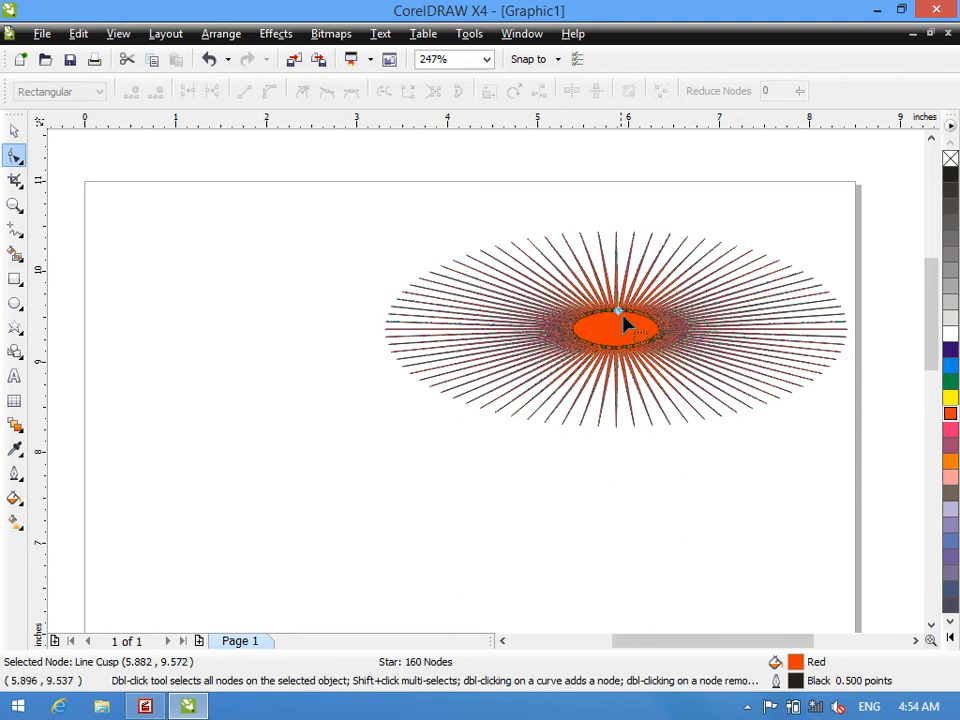
{"action": "left_click_drag", "start_coordinate": [620, 315], "coordinate": [618, 285]}
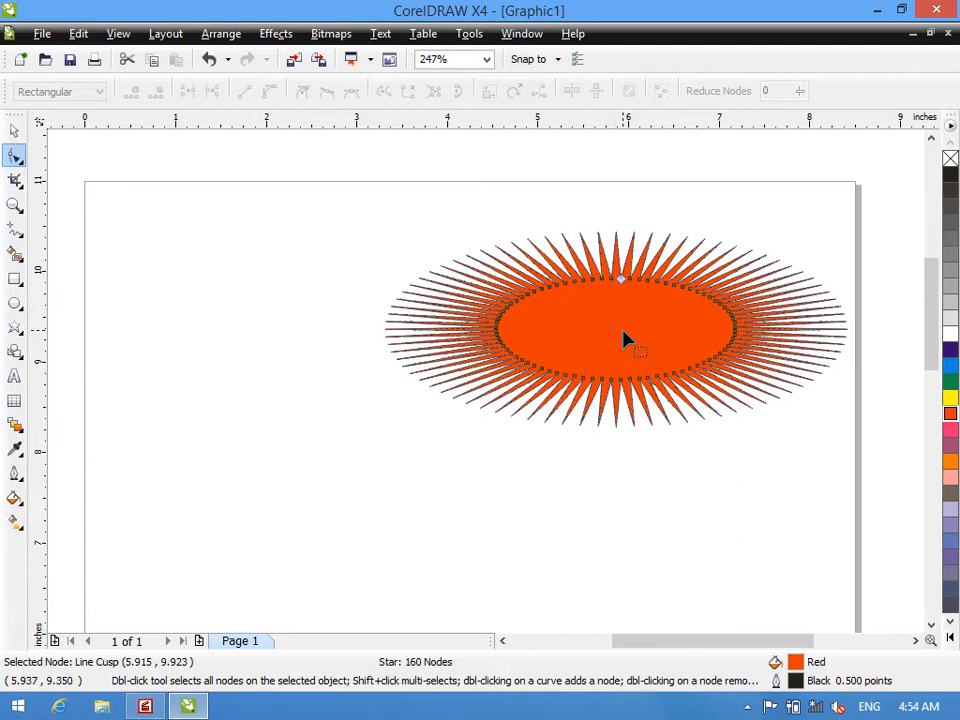
- Delete the red 80-point star and draw a nine-point complex star about 3.59 by 3.22 inches on the page's left half
{"action": "key", "text": "space"}
{"action": "key", "text": "Delete"}
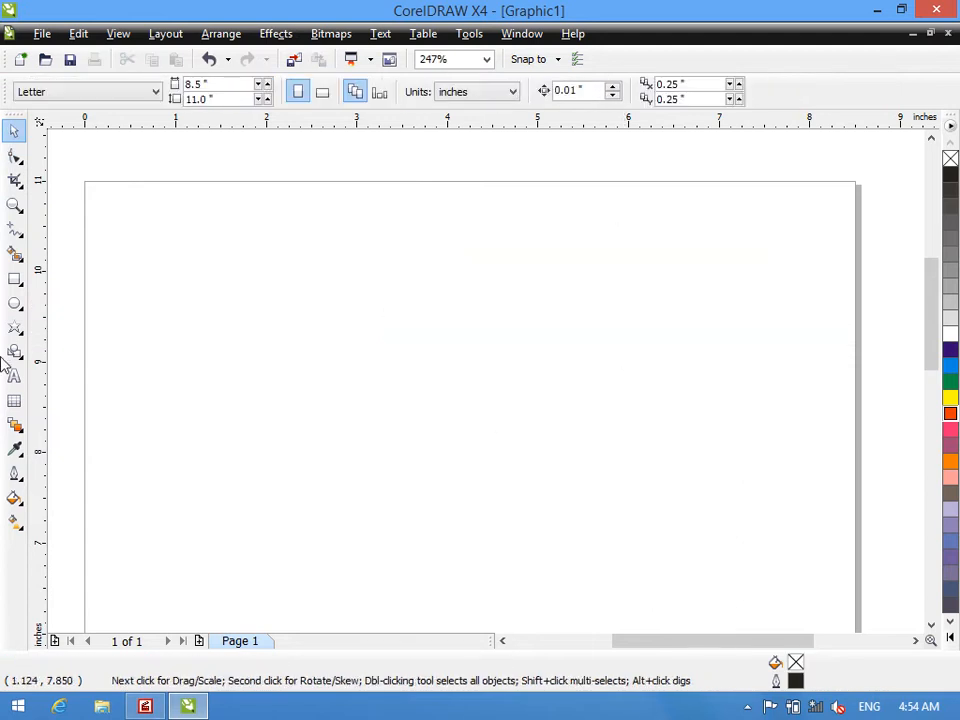
{"action": "right_click", "coordinate": [22, 333]}
{"action": "left_click", "coordinate": [12, 328]}
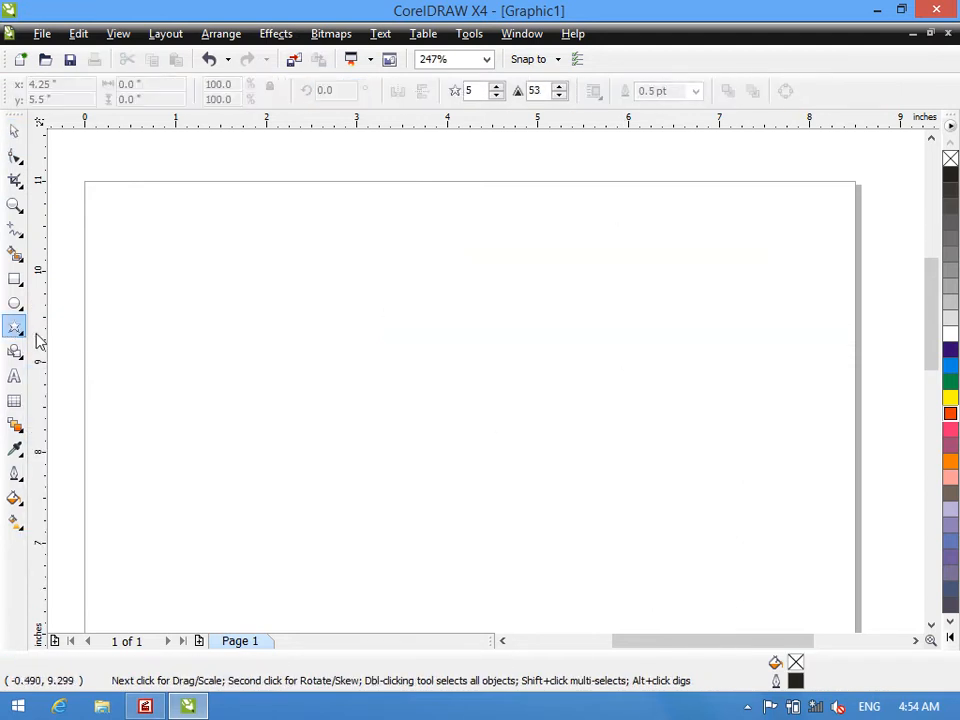
{"action": "right_click", "coordinate": [17, 306]}
{"action": "left_click", "coordinate": [13, 327]}
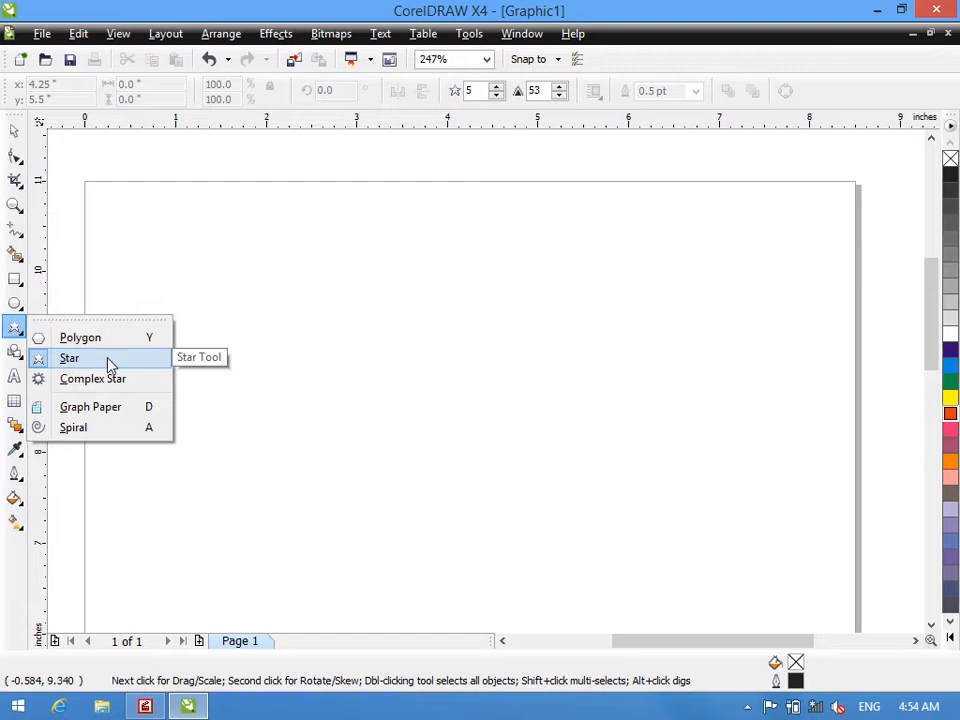
{"action": "left_click", "coordinate": [57, 383]}
{"action": "left_click_drag", "start_coordinate": [159, 221], "coordinate": [490, 520]}
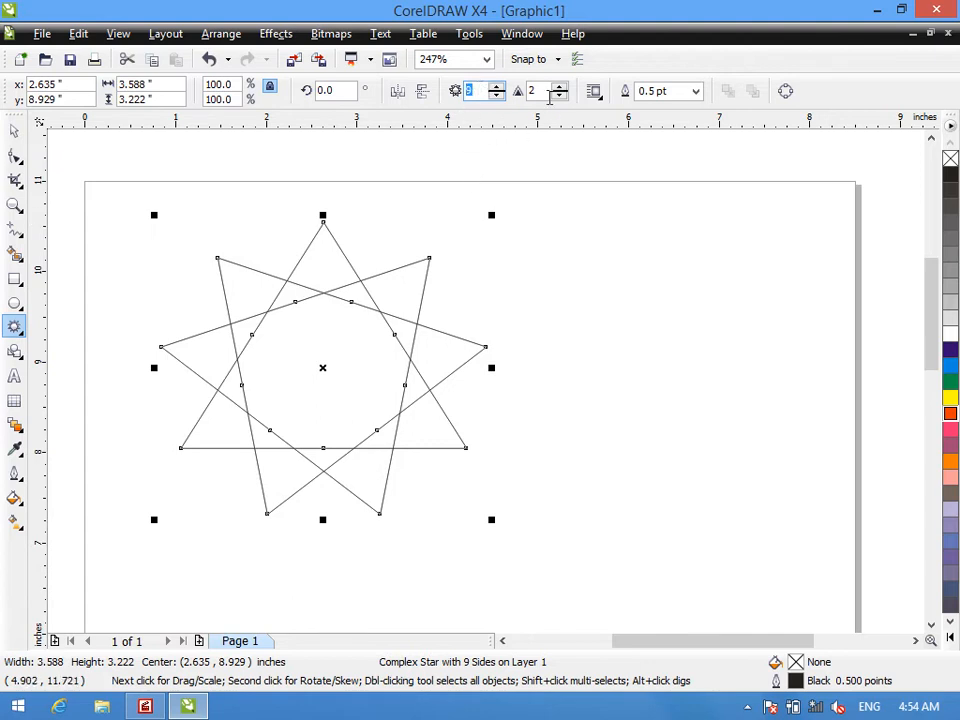
- Fill the complex star with Red and set its sharpness to 3
{"action": "left_click", "coordinate": [533, 90]}
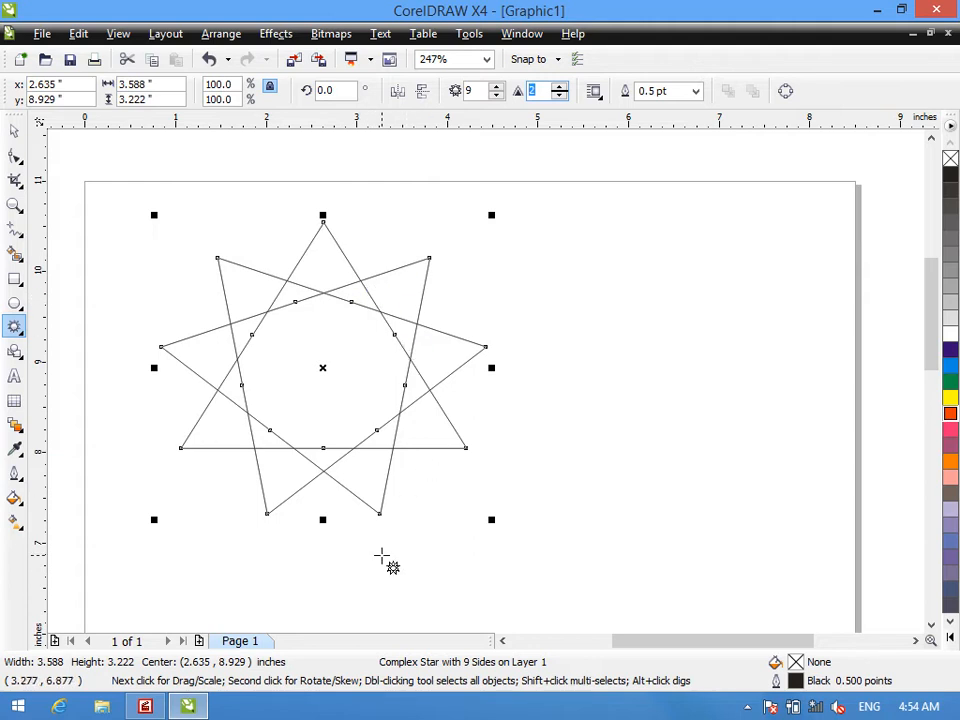
{"action": "left_click", "coordinate": [950, 413]}
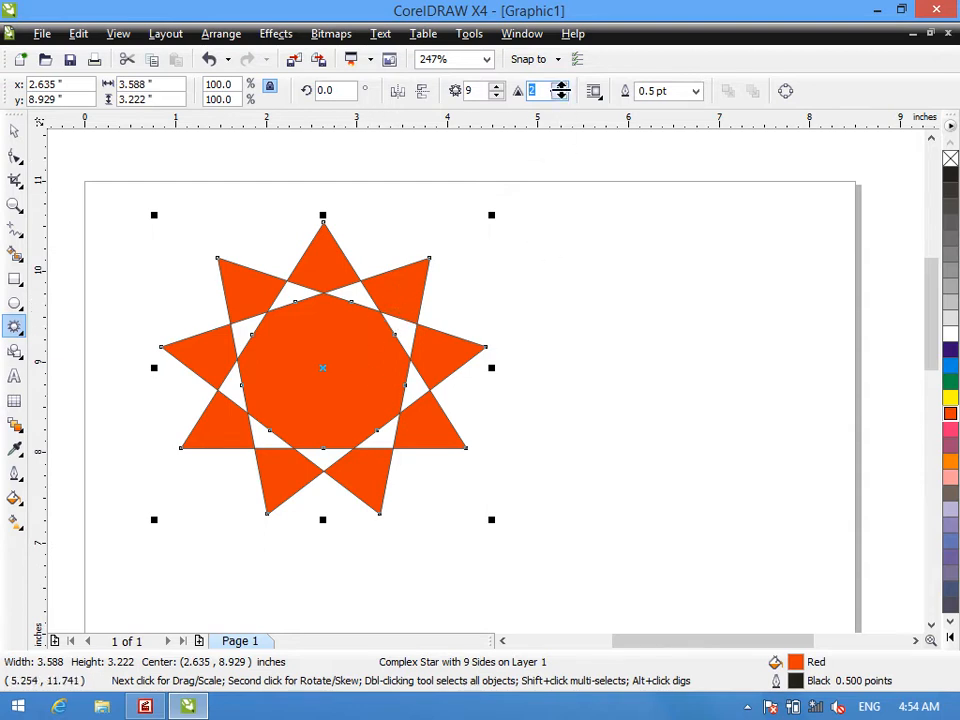
{"action": "left_click", "coordinate": [561, 87]}
{"action": "left_click", "coordinate": [560, 96]}
{"action": "left_click", "coordinate": [560, 96]}
{"action": "left_click", "coordinate": [561, 88]}
{"action": "left_click", "coordinate": [561, 88]}
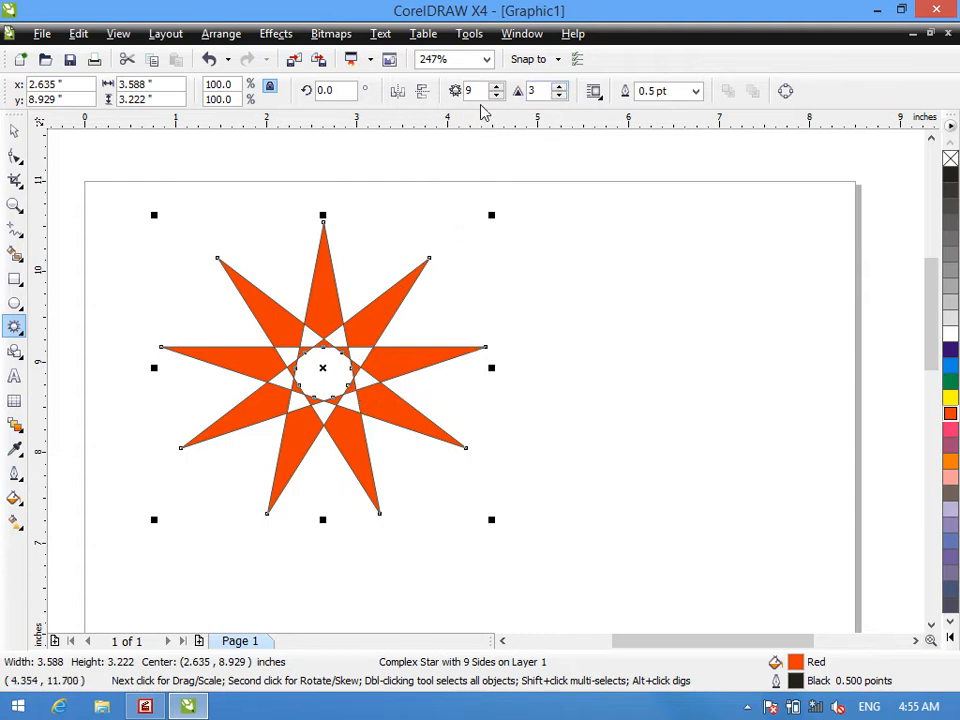
- Raise the complex star to 19 points and move it to the page's upper-right area
{"action": "left_click_drag", "start_coordinate": [497, 88], "coordinate": [497, 88]}
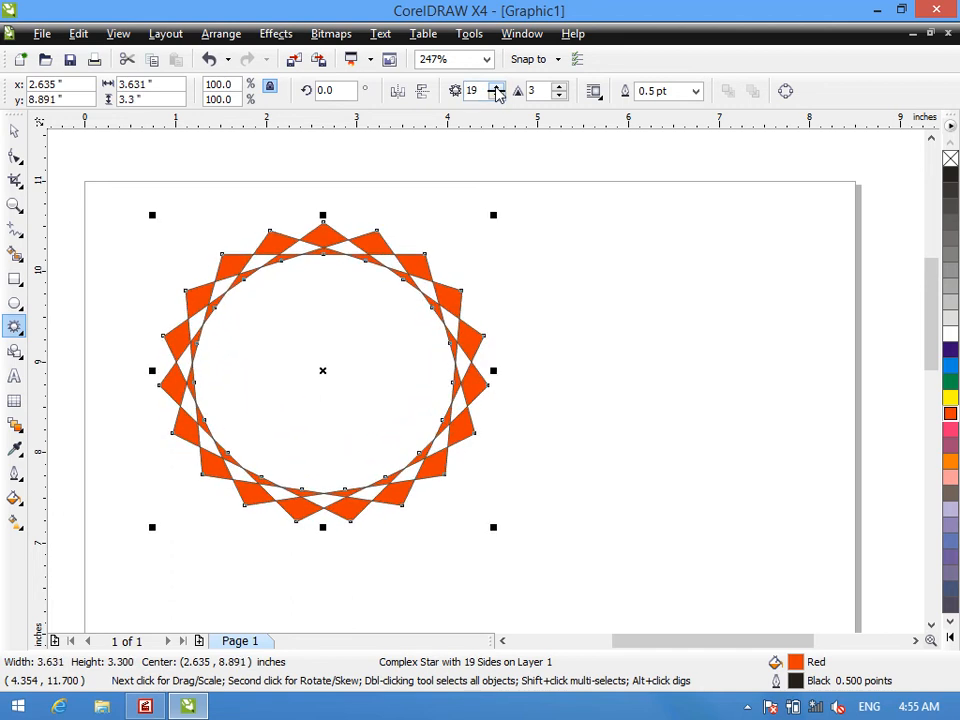
{"action": "left_click_drag", "start_coordinate": [324, 372], "coordinate": [582, 339]}
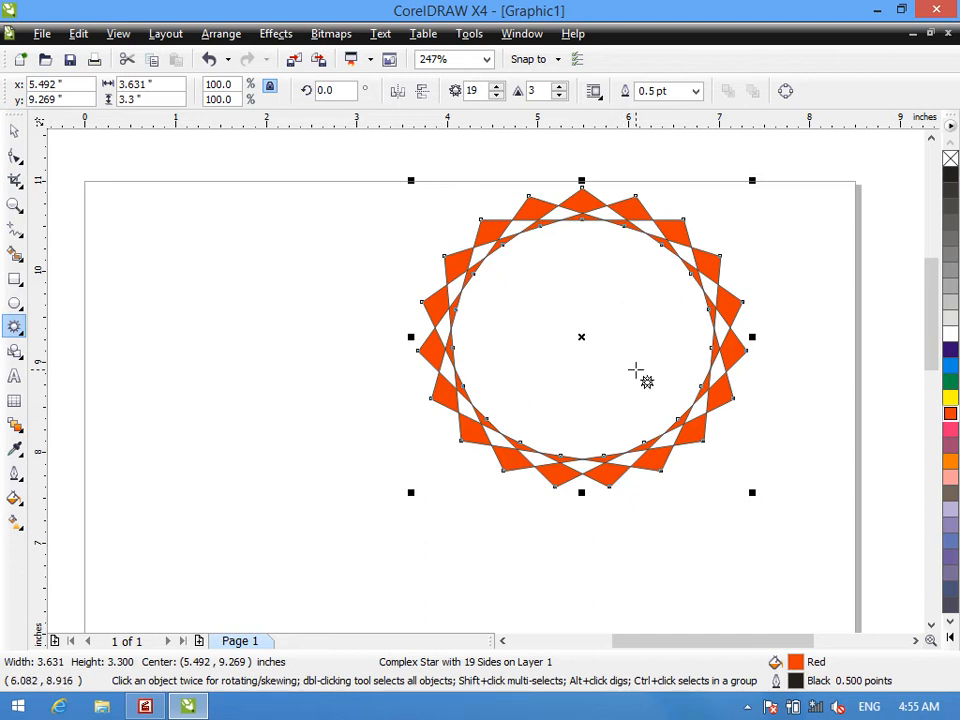
- Delete the 19-point complex star from the page
{"action": "key", "text": "Delete"}
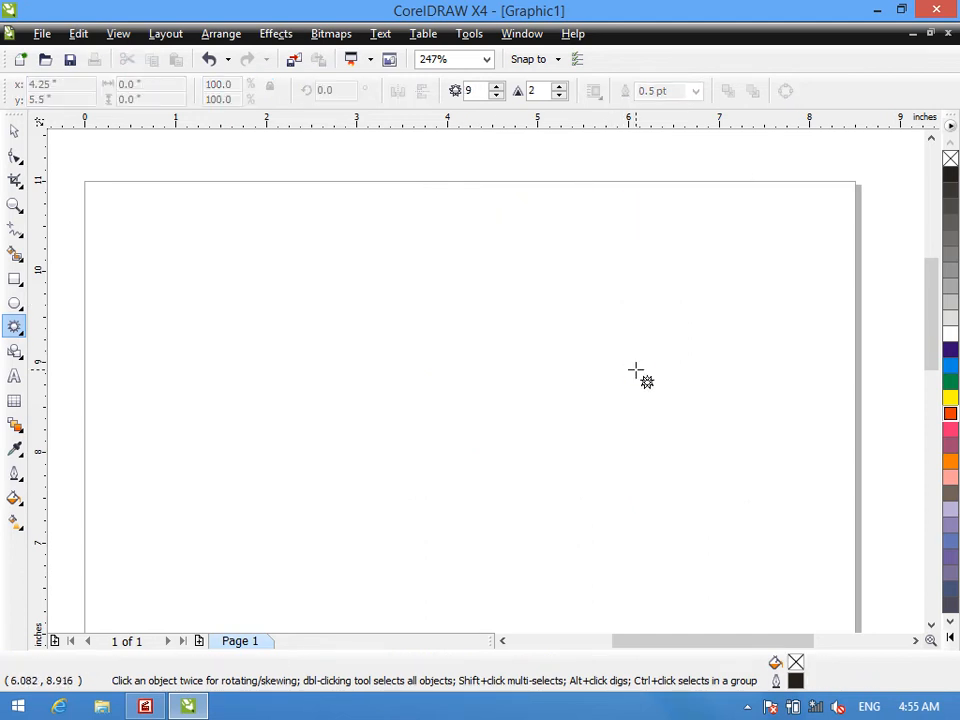
{"action": "right_click", "coordinate": [14, 328]}
{"action": "left_click", "coordinate": [14, 328]}
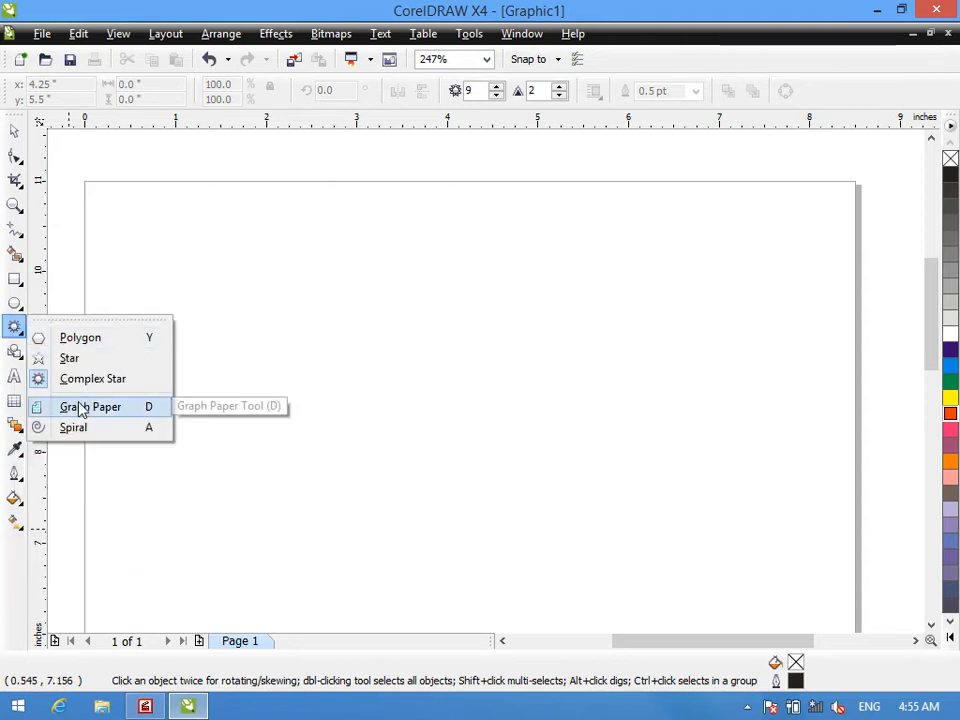
{"action": "left_click", "coordinate": [14, 131]}
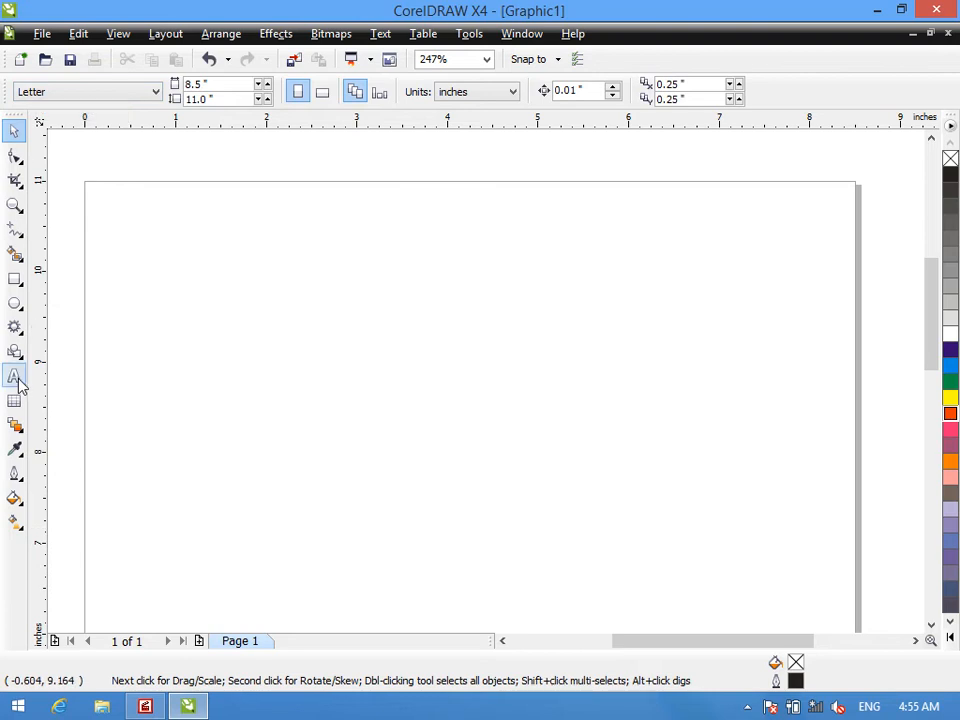
{"action": "left_click", "coordinate": [15, 328]}
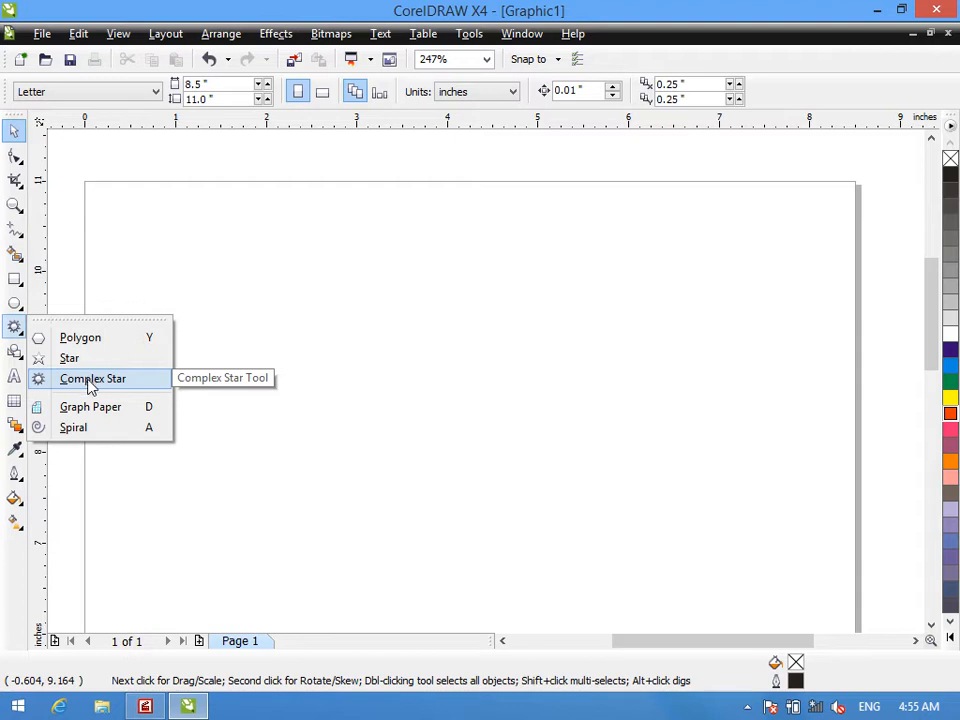
{"action": "left_click", "coordinate": [94, 426]}
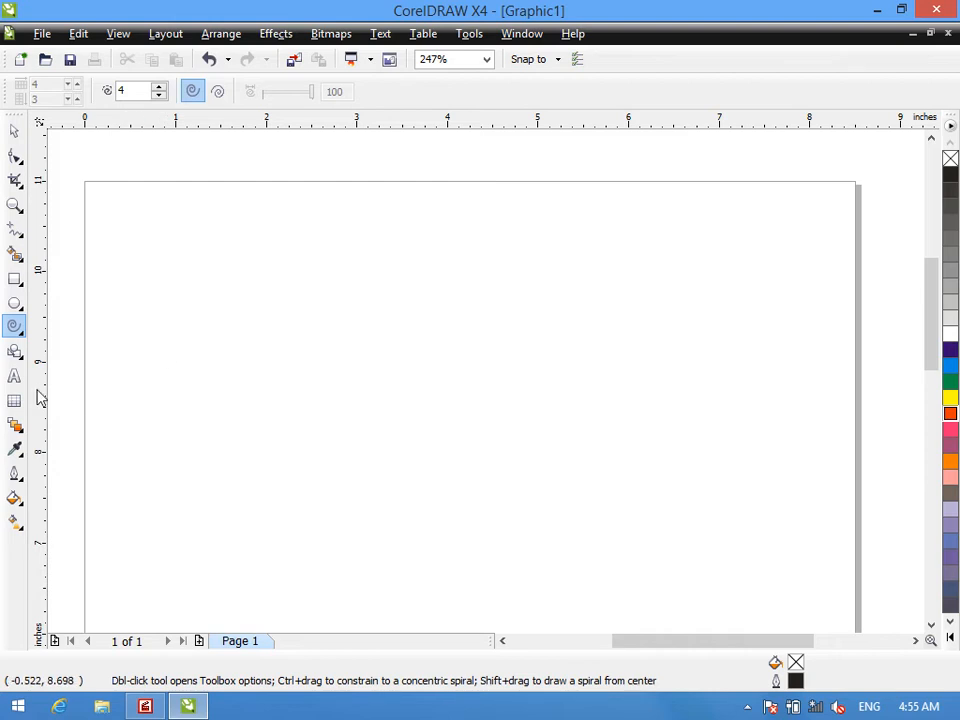
{"action": "right_click", "coordinate": [14, 330]}
{"action": "left_click", "coordinate": [14, 328]}
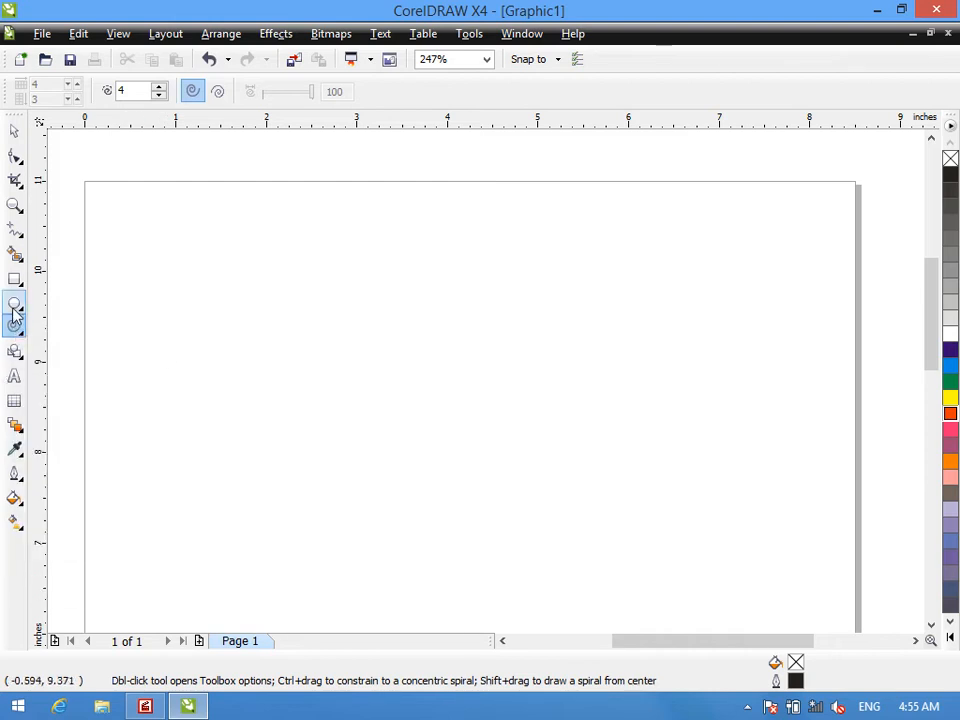
{"action": "right_click", "coordinate": [14, 310]}
- Draw a graph paper grid of 4 columns and 3 rows, about 6.56 by 3.49 inches, and fill it with Yellow
{"action": "left_click", "coordinate": [4, 320]}
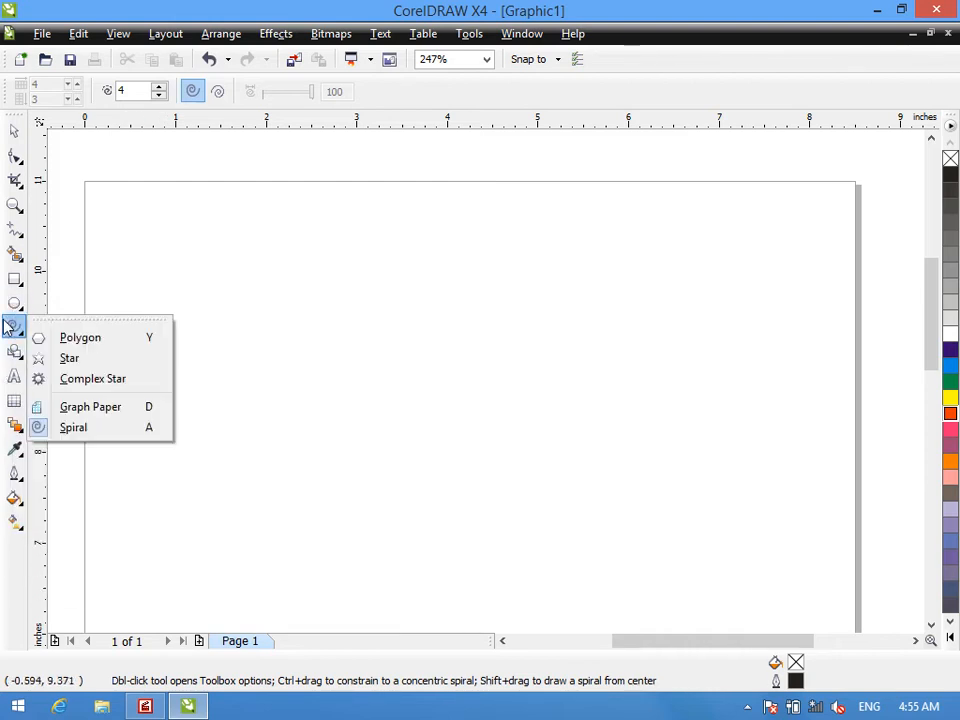
{"action": "left_click", "coordinate": [88, 408]}
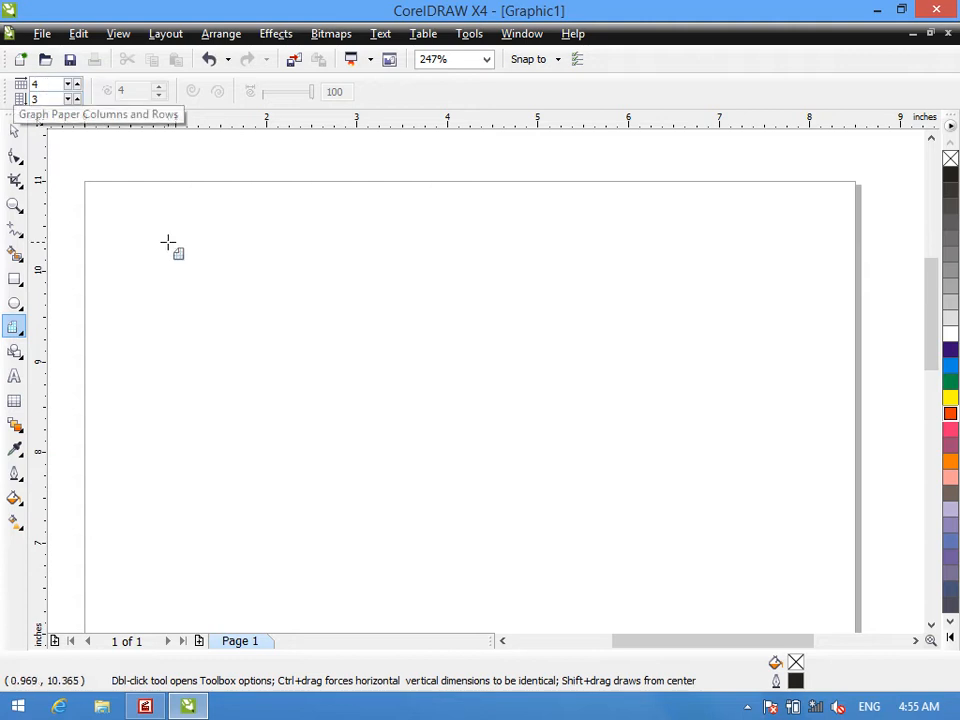
{"action": "left_click_drag", "start_coordinate": [186, 220], "coordinate": [781, 536]}
{"action": "left_click", "coordinate": [951, 430]}
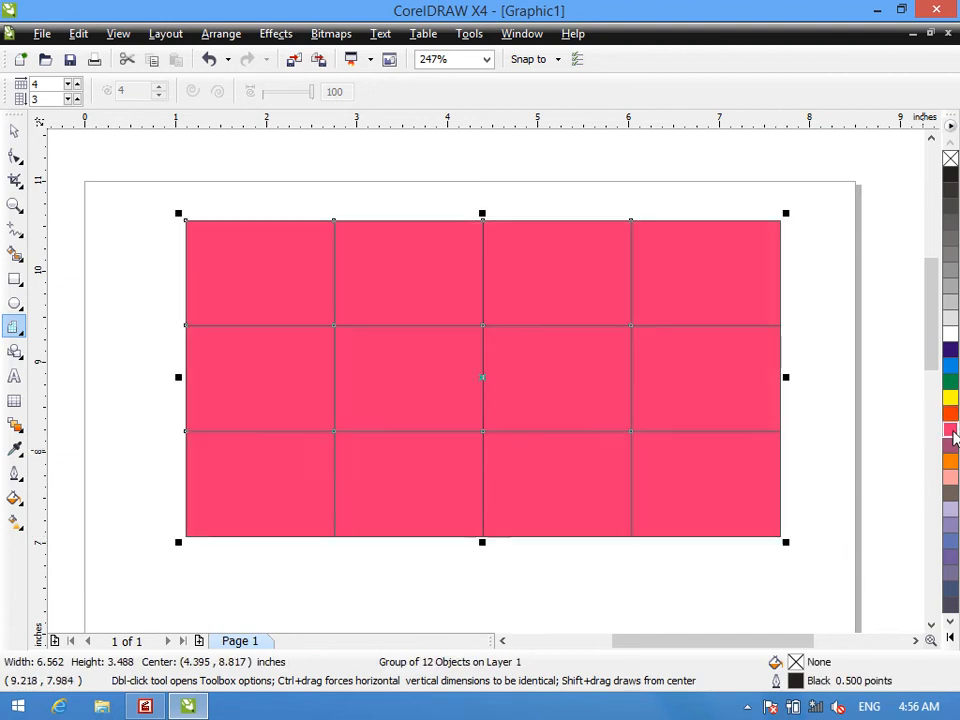
{"action": "left_click", "coordinate": [950, 397]}
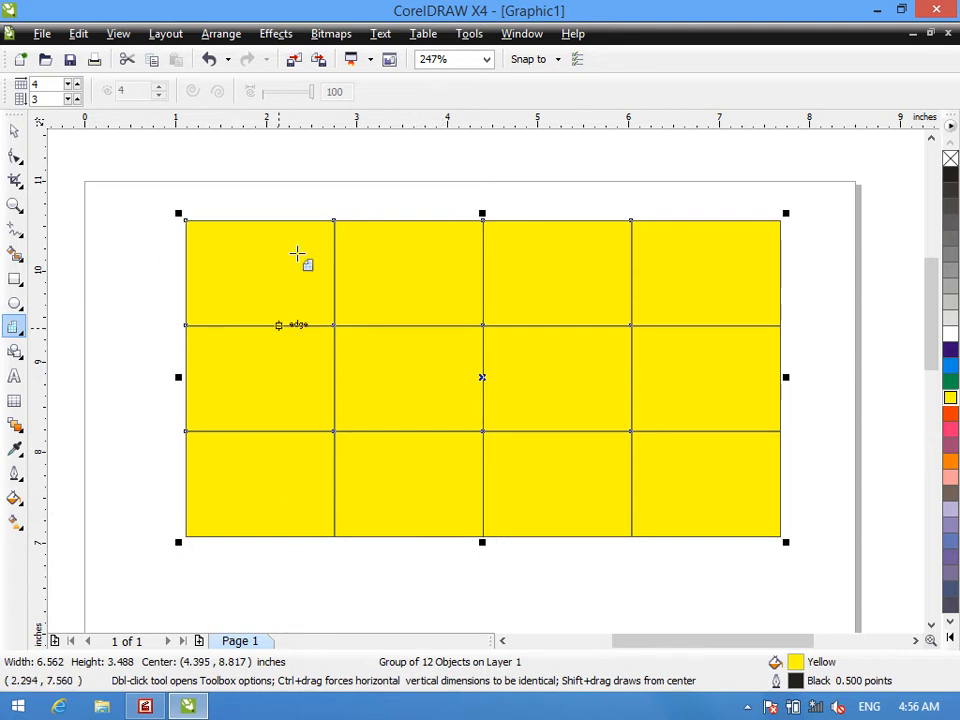
- Add the text "Name" in the grid's first top-row cell and place a copy of it in the second cell
{"action": "left_click", "coordinate": [14, 376]}
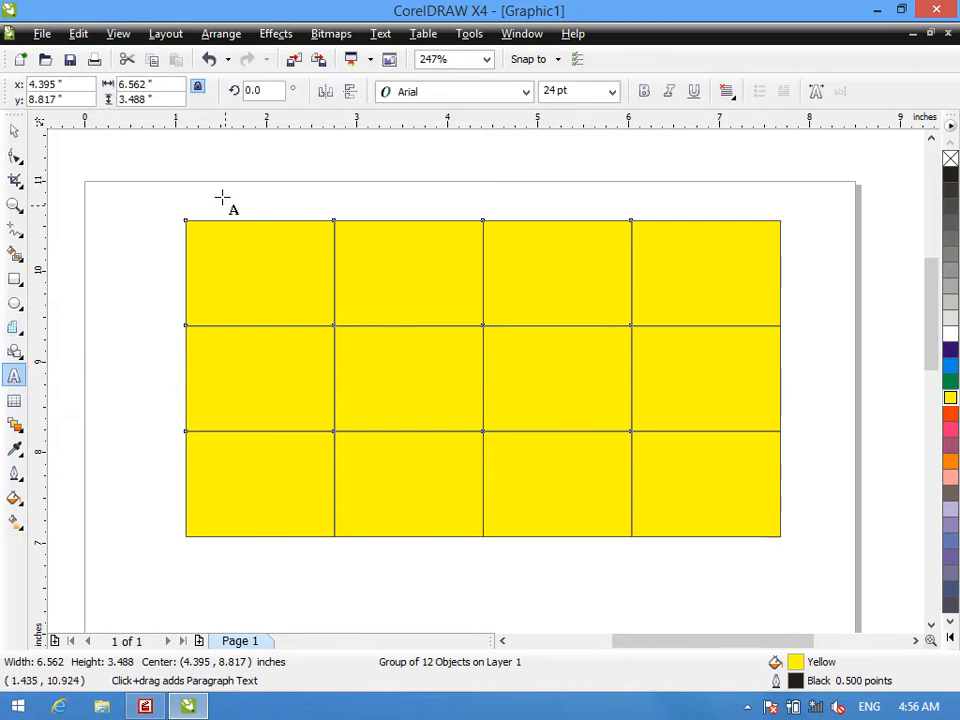
{"action": "left_click", "coordinate": [211, 278]}
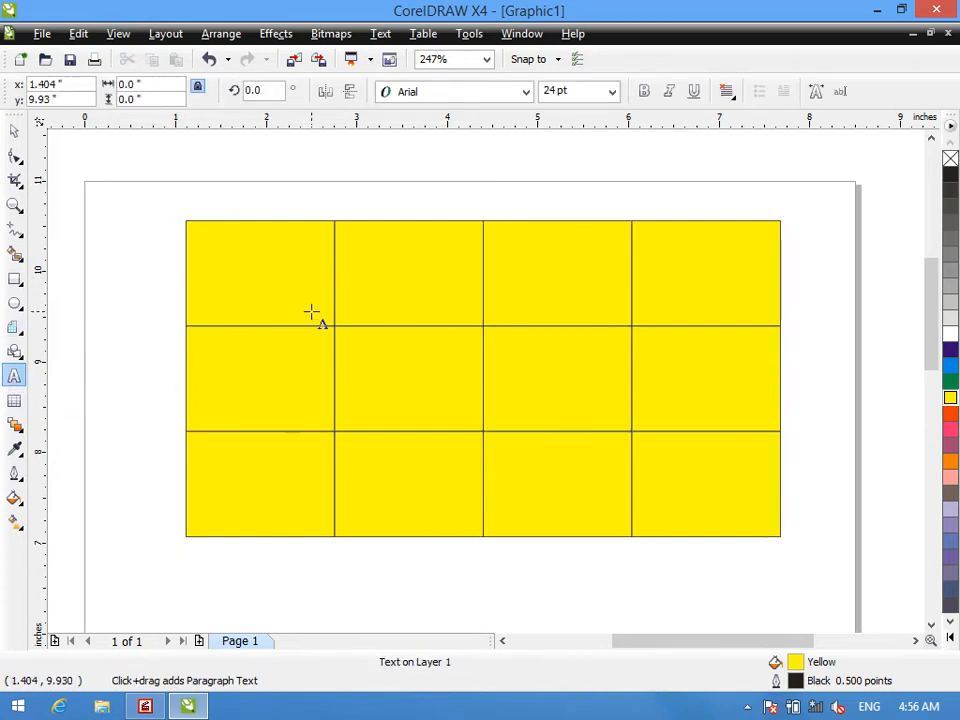
{"action": "type", "text": "Name"}
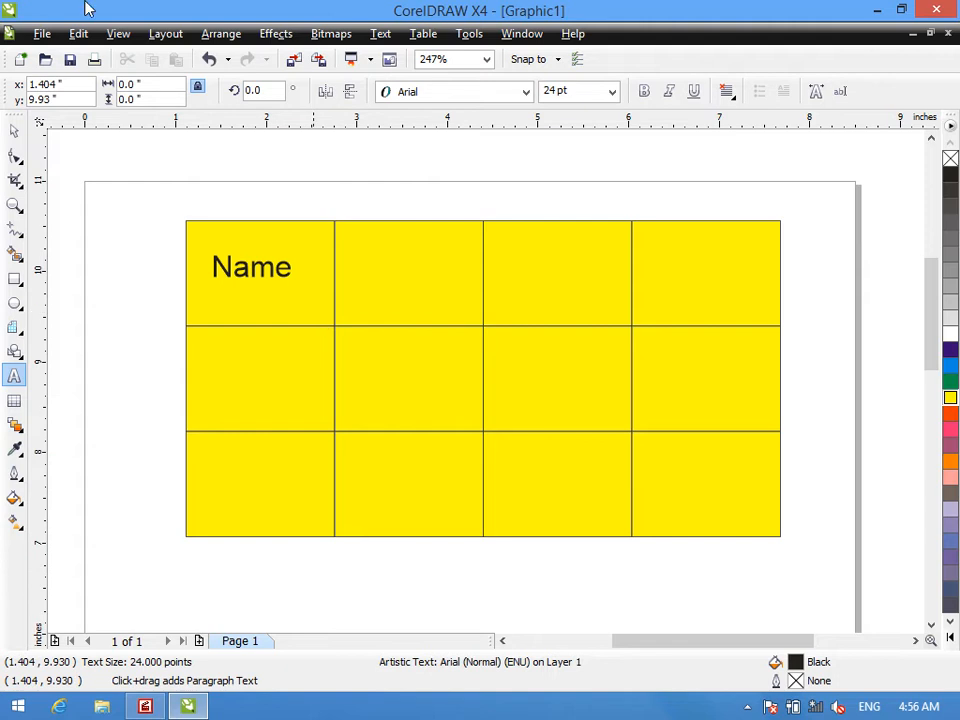
{"action": "left_click", "coordinate": [14, 129]}
{"action": "left_click_drag", "start_coordinate": [241, 270], "coordinate": [410, 274]}
{"action": "right_click", "coordinate": [410, 274]}
{"action": "double_click", "coordinate": [414, 274]}
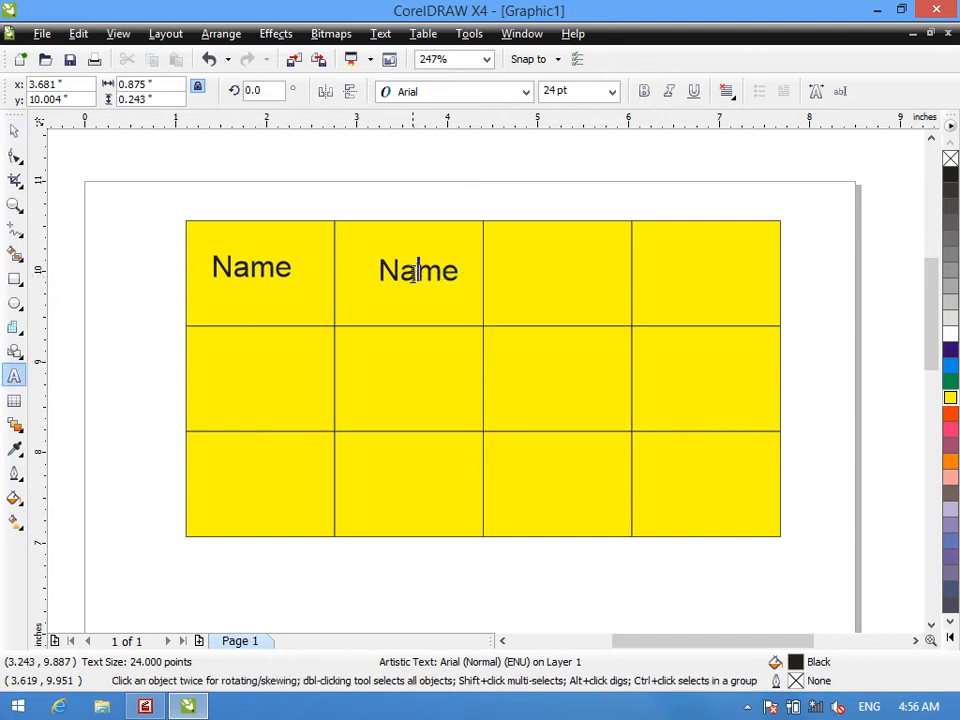
{"action": "key", "text": "ctrl+a"}
{"action": "key", "text": "ctrl+shift+t"}
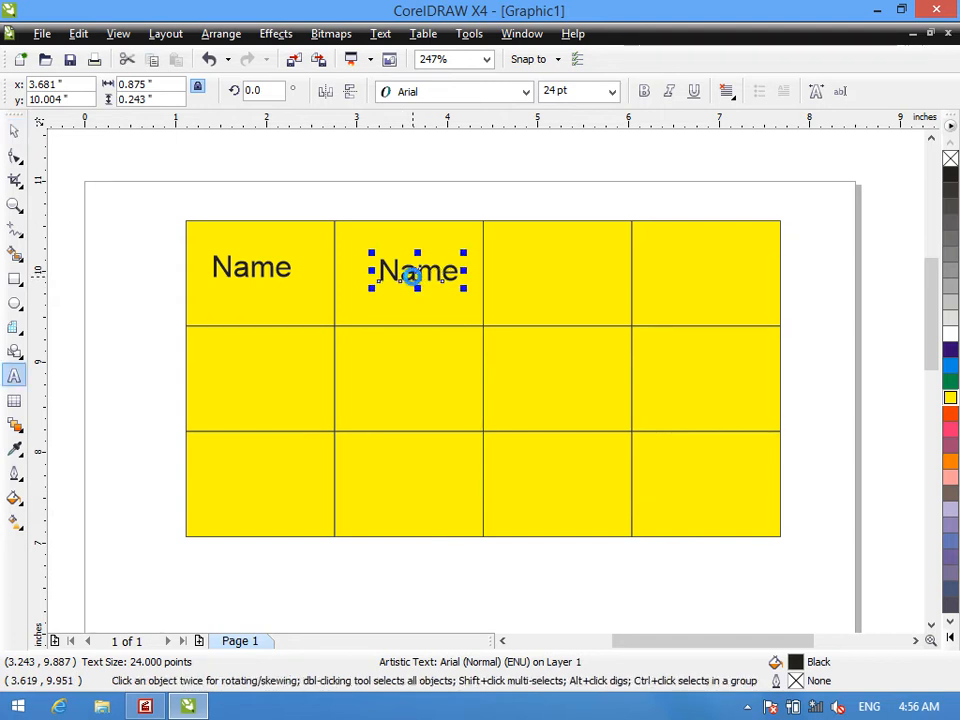
{"action": "key", "text": "ctrl+s"}
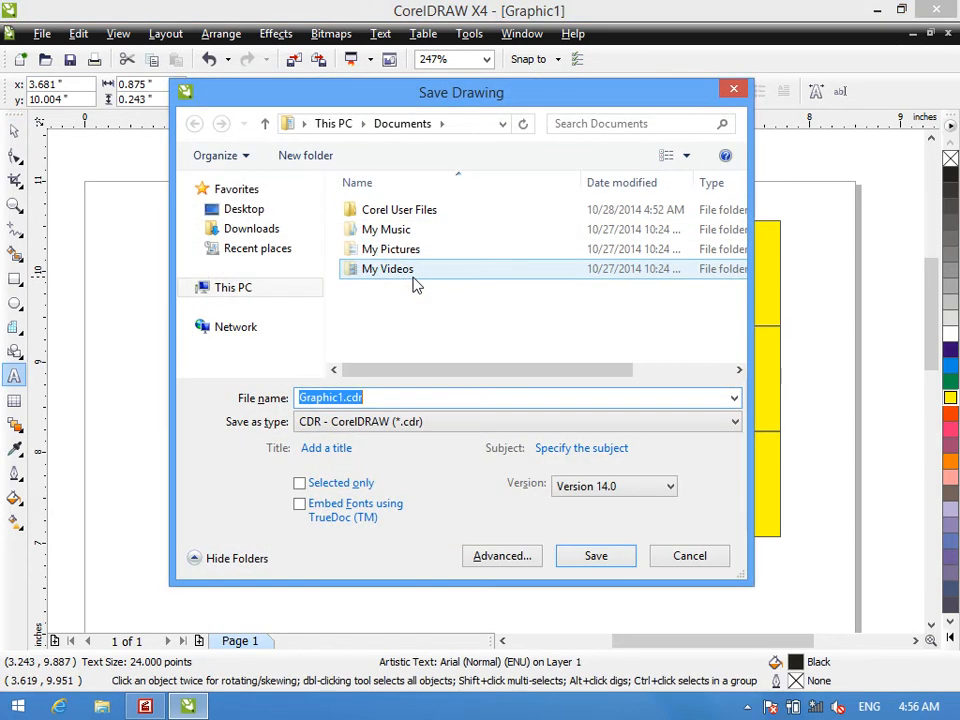
{"action": "left_click", "coordinate": [688, 556]}
{"action": "key", "text": "ctrl+a"}
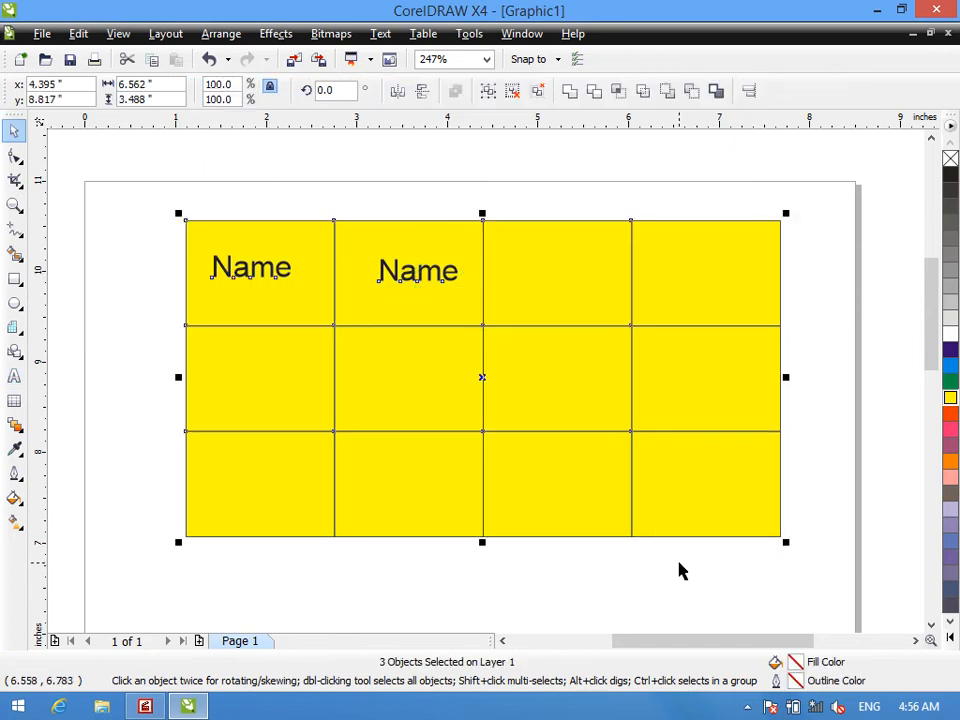
{"action": "left_click", "coordinate": [277, 228]}
{"action": "left_click", "coordinate": [286, 208]}
- Change the copied text in the second cell to "F/name" and move it to fit within that cell
{"action": "double_click", "coordinate": [405, 269]}
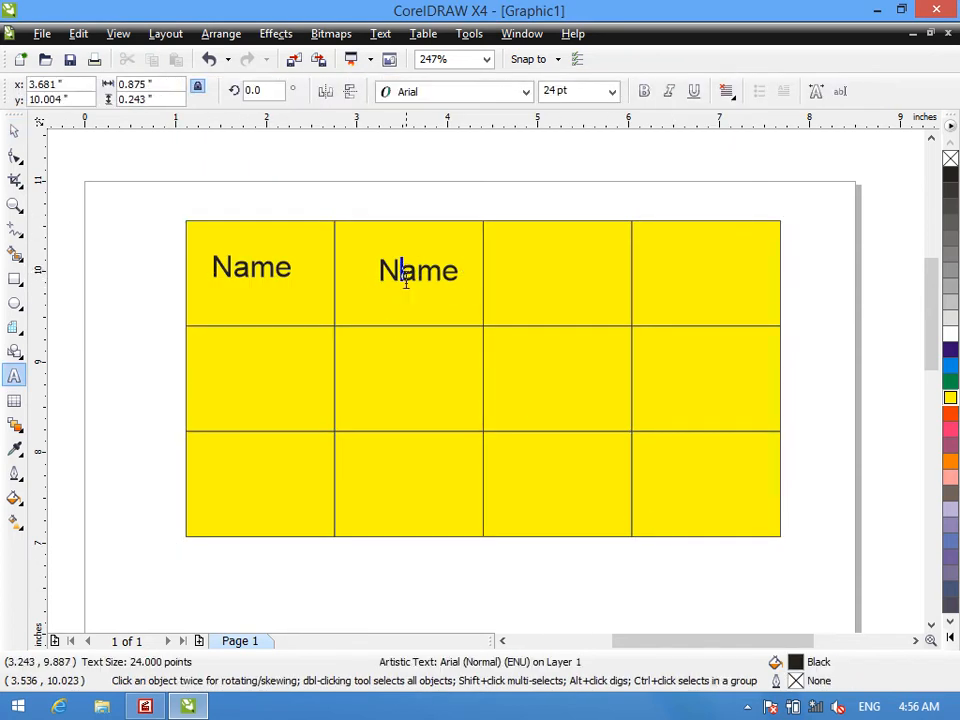
{"action": "double_click", "coordinate": [404, 272]}
{"action": "type", "text": "f/name"}
{"action": "left_click", "coordinate": [14, 131]}
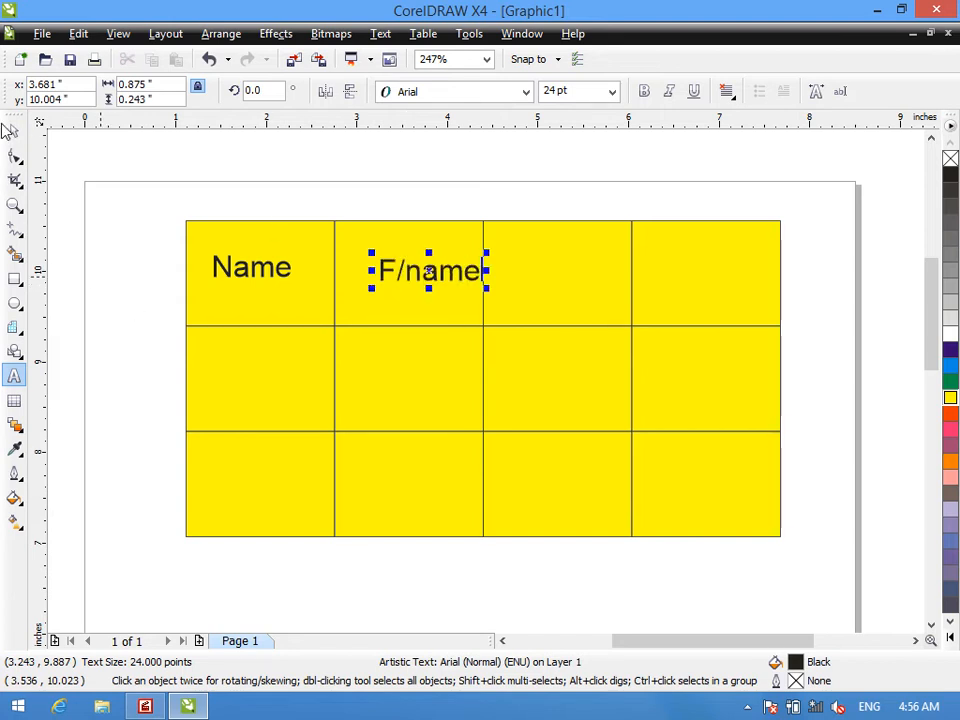
{"action": "left_click_drag", "start_coordinate": [428, 272], "coordinate": [409, 274]}
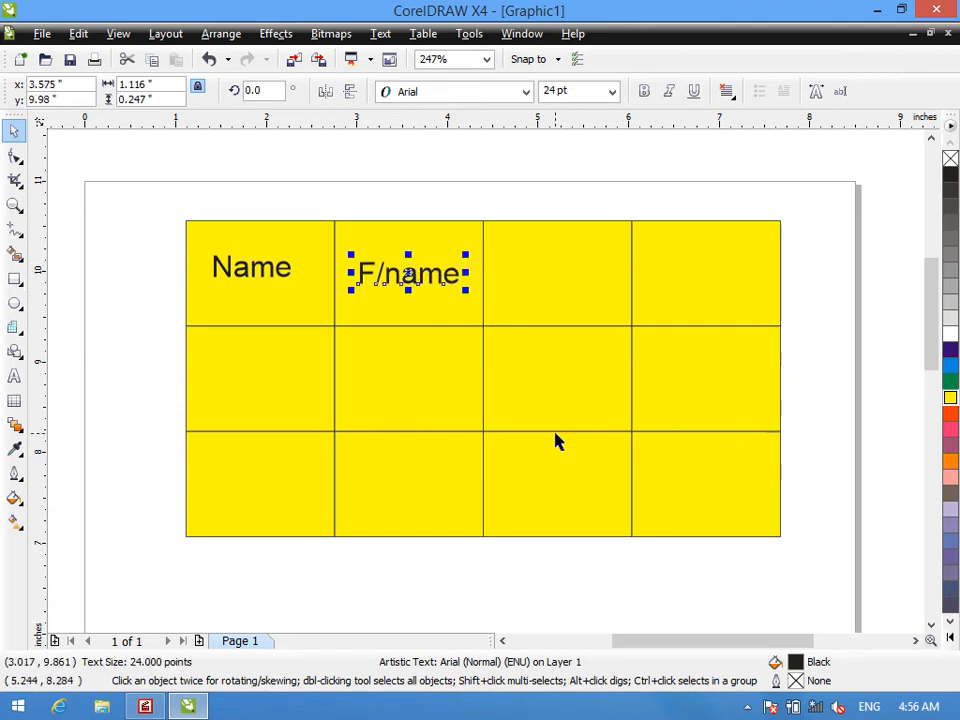
- Delete the yellow grid with its texts and draw a 2-by-2 graph paper grid about 5.94 by 3.05 inches
{"action": "key", "text": "ctrl+a"}
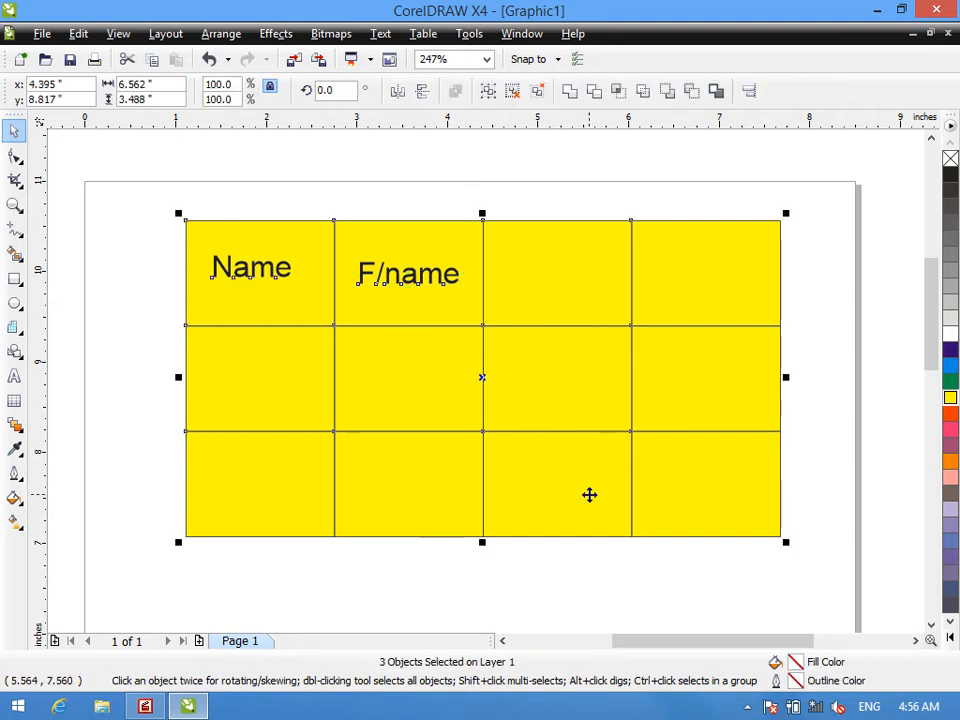
{"action": "key", "text": "Delete"}
{"action": "left_click", "coordinate": [15, 327]}
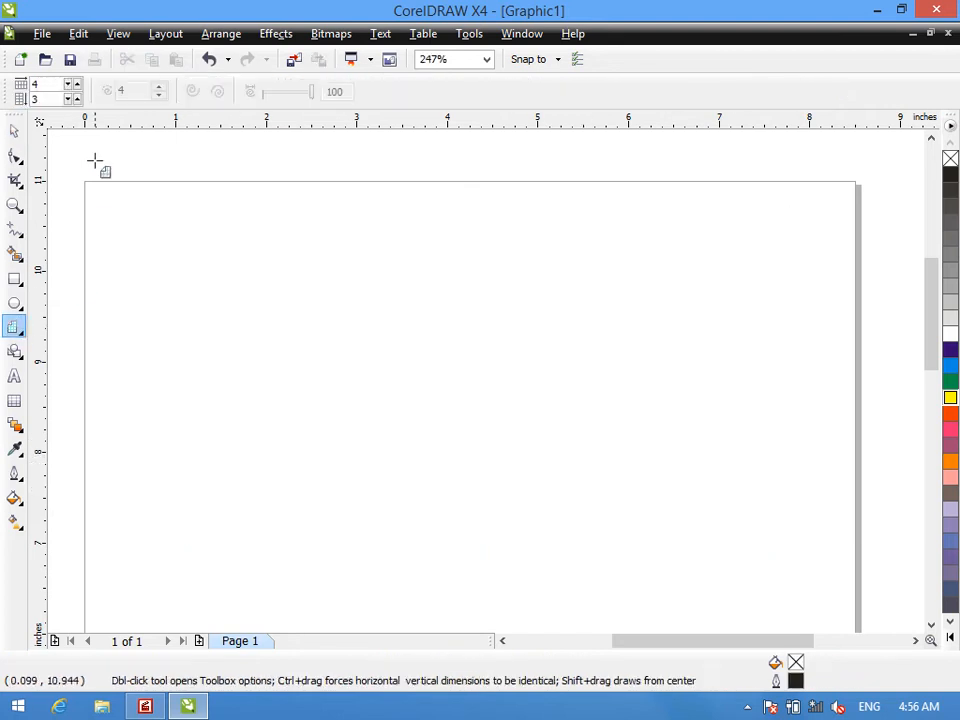
{"action": "type", "text": "2"}
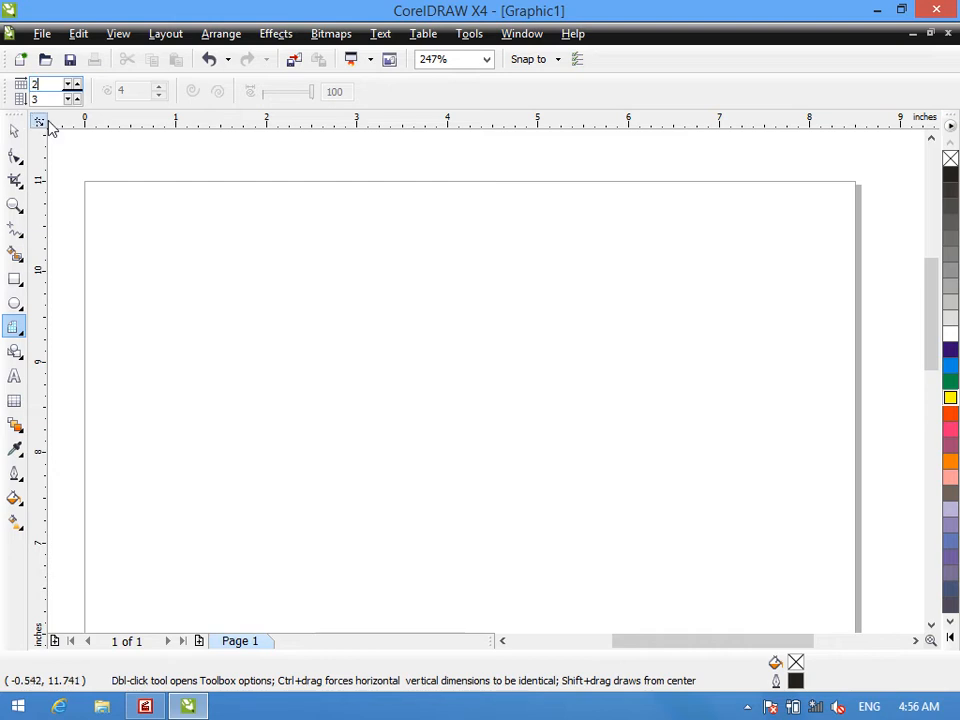
{"action": "double_click", "coordinate": [48, 100]}
{"action": "type", "text": "2"}
{"action": "left_click_drag", "start_coordinate": [205, 226], "coordinate": [745, 505]}
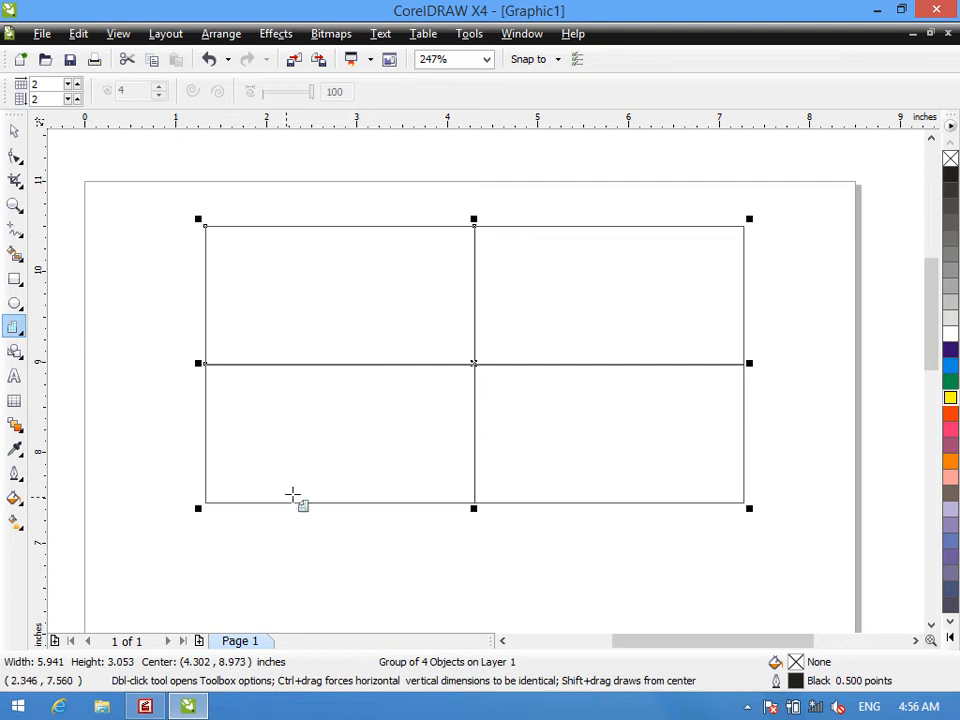
- Give the 2-by-2 grid a Red fill and a 24-point outline, enlarging it to about 6.85 by 3.52 inches
{"action": "left_click", "coordinate": [951, 416]}
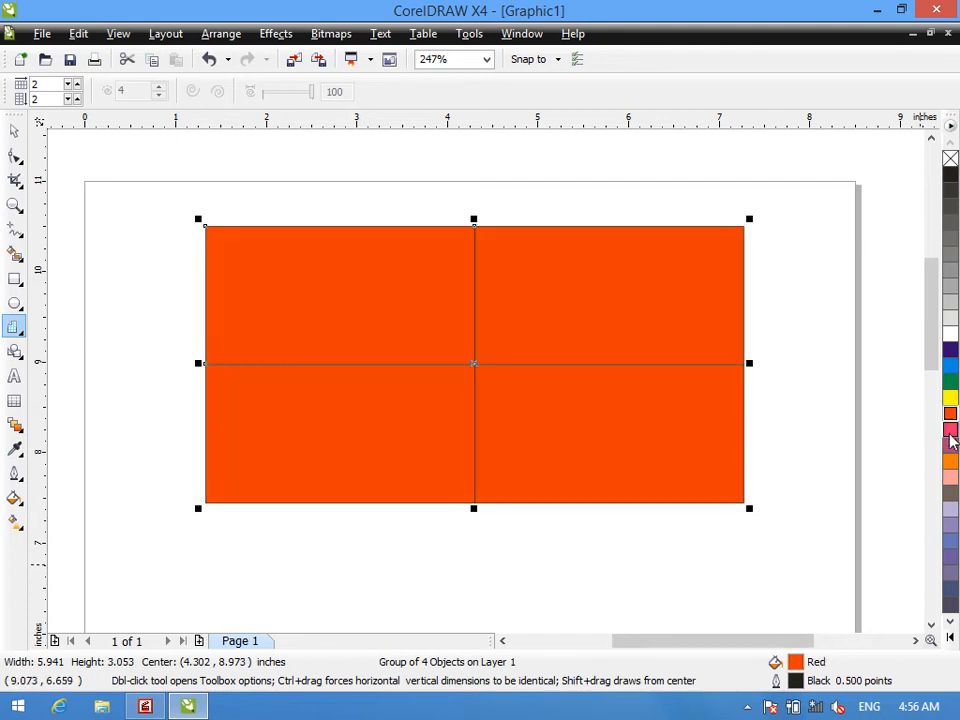
{"action": "left_click", "coordinate": [15, 470]}
{"action": "left_click", "coordinate": [66, 442]}
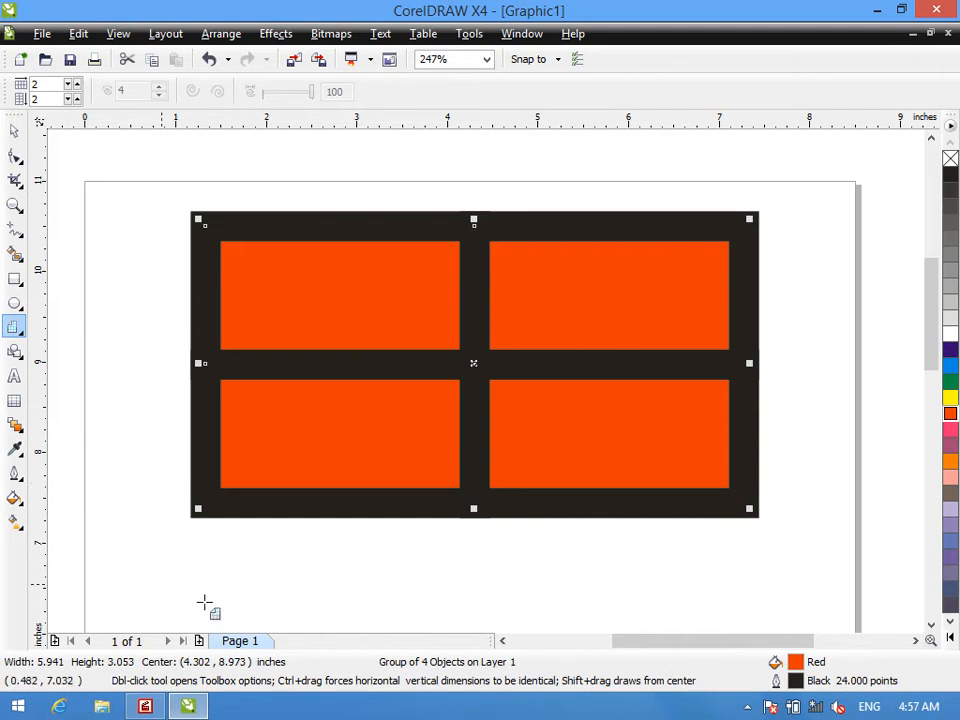
{"action": "left_click_drag", "start_coordinate": [750, 508], "coordinate": [840, 588]}
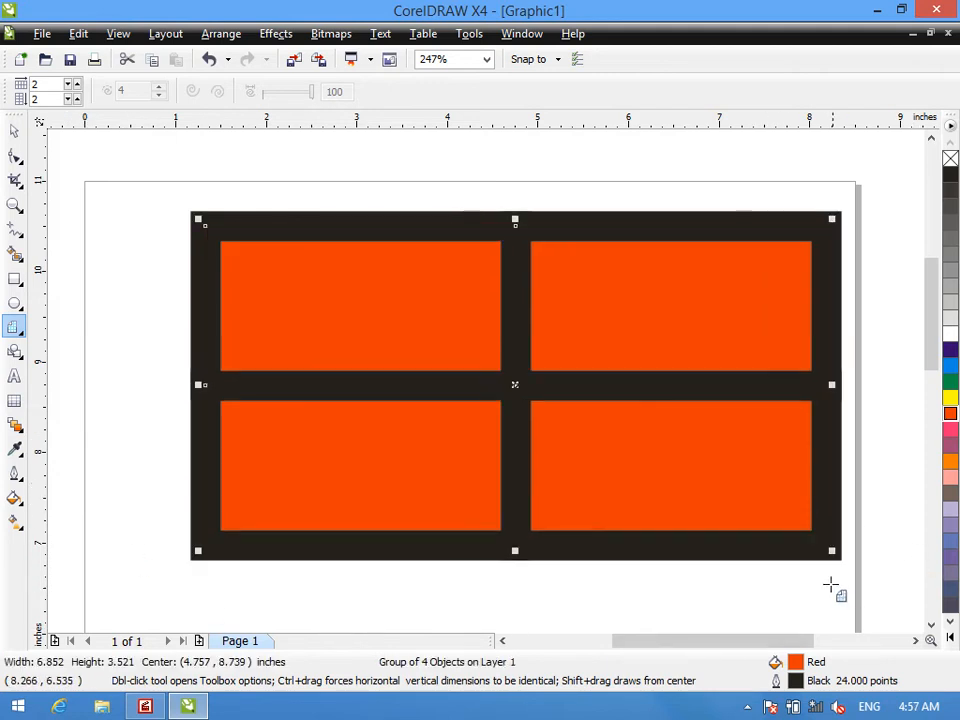
- Add the text "DIT" in Berlin Sans FB Demi at 150 pt over the grid's upper-left area
{"action": "left_click", "coordinate": [13, 376]}
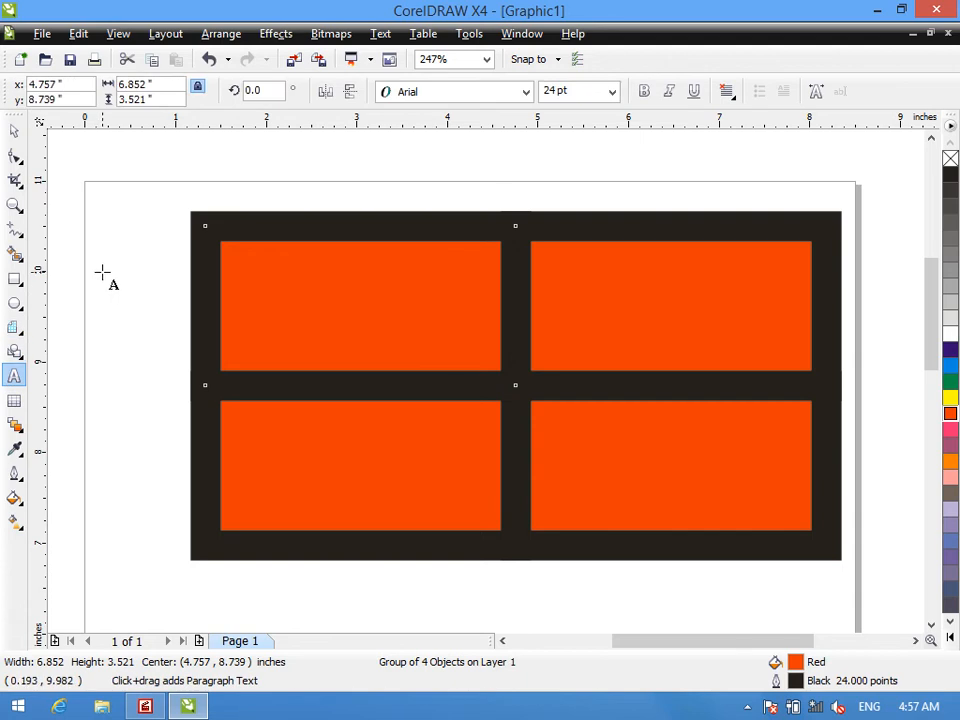
{"action": "left_click", "coordinate": [644, 92]}
{"action": "left_click", "coordinate": [525, 91]}
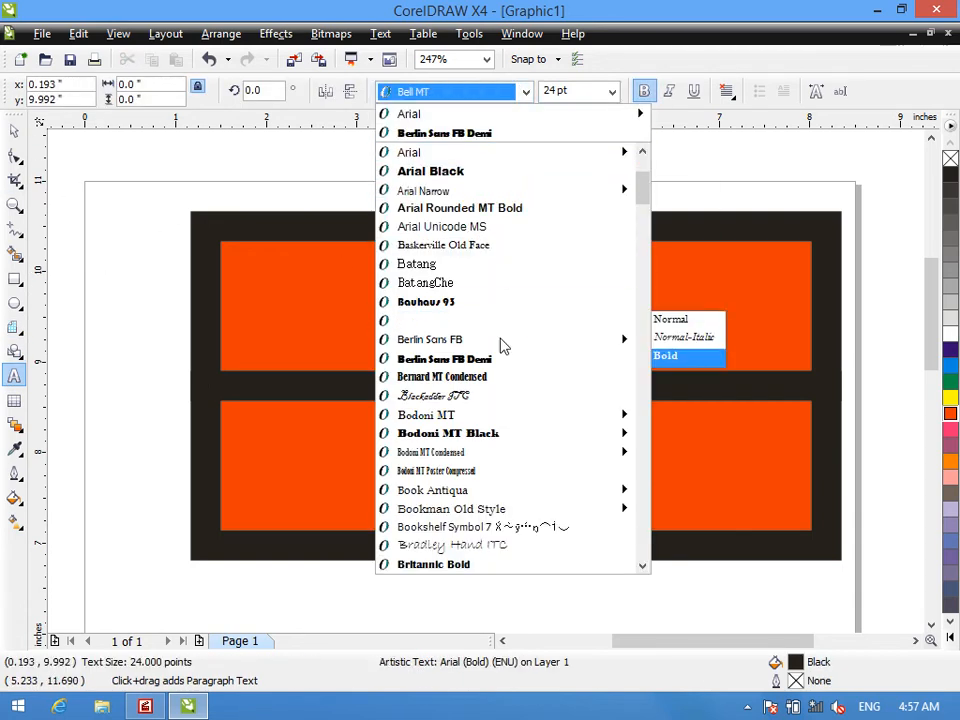
{"action": "left_click", "coordinate": [502, 362]}
{"action": "left_click", "coordinate": [610, 91]}
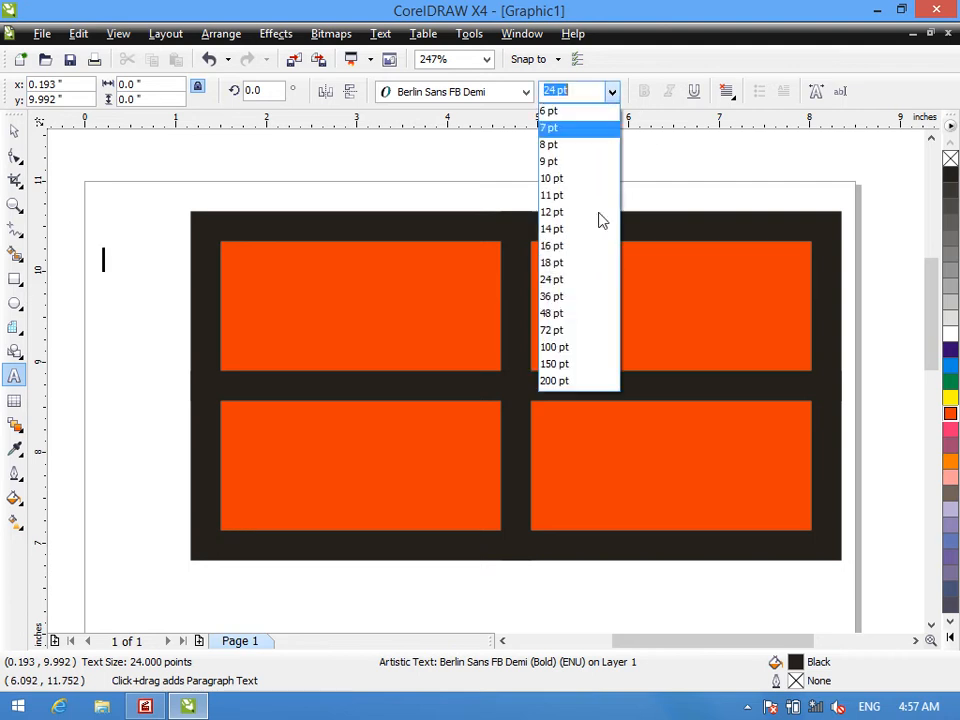
{"action": "left_click", "coordinate": [583, 364]}
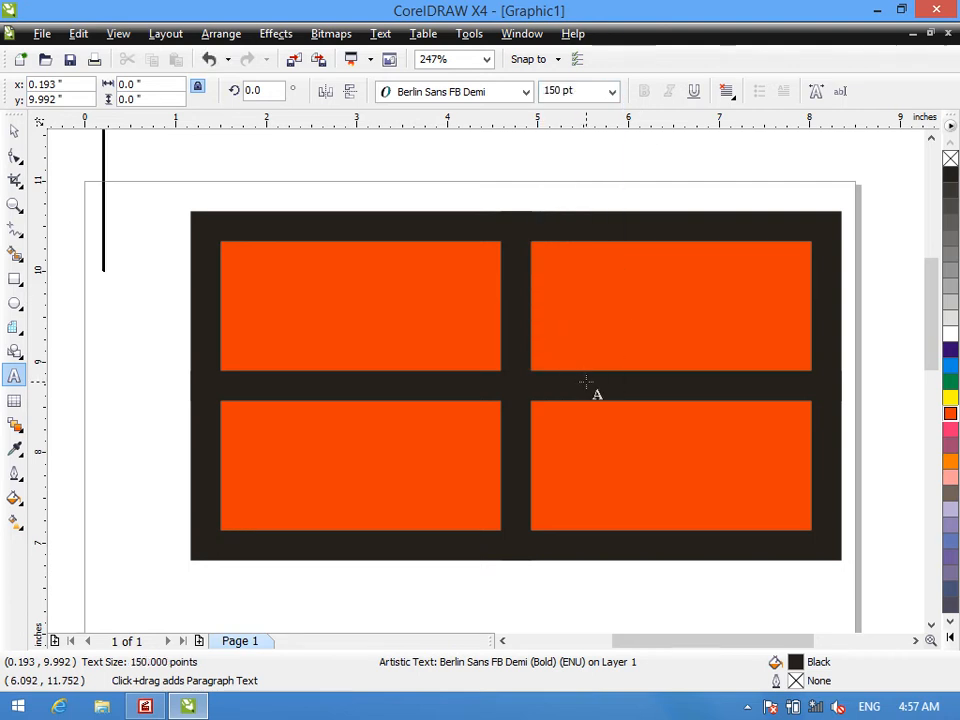
{"action": "type", "text": "d"}
{"action": "key", "text": "BackSpace"}
{"action": "type", "text": "DIT"}
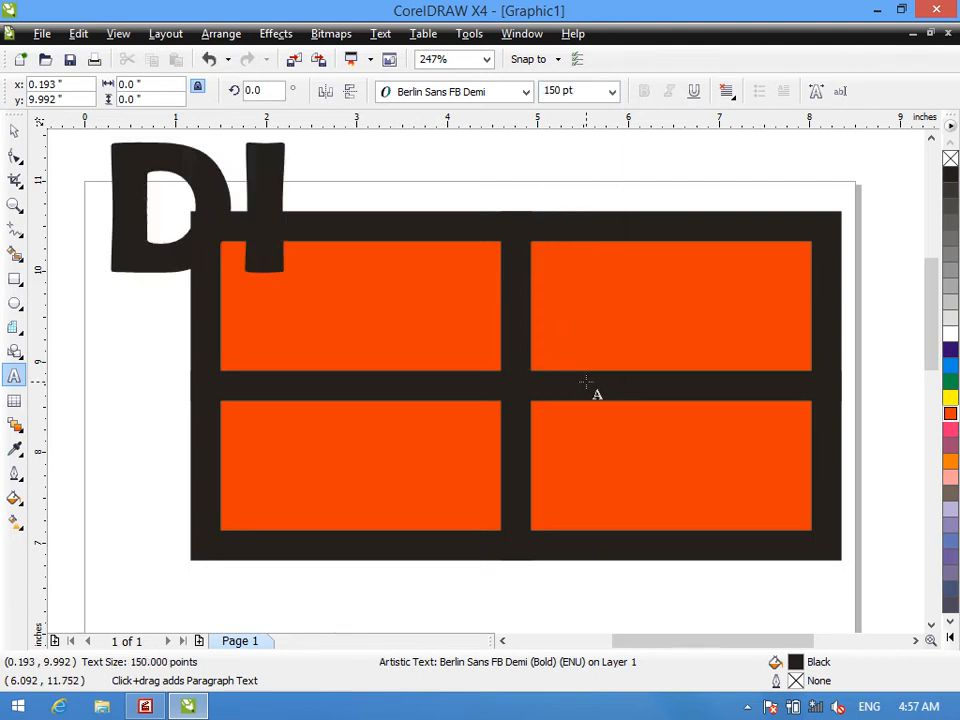
- Scale the DIT text down to about 126 pt to fit inside the upper-left cell and fill it with White
{"action": "left_click", "coordinate": [14, 131]}
{"action": "left_click_drag", "start_coordinate": [96, 134], "coordinate": [272, 256]}
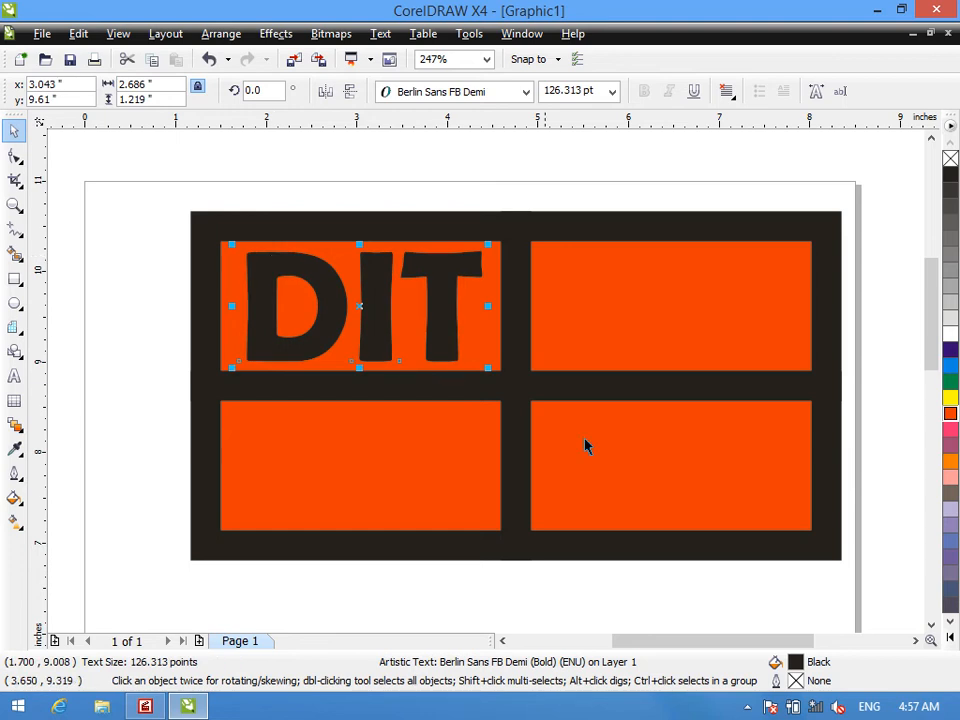
{"action": "left_click", "coordinate": [950, 338]}
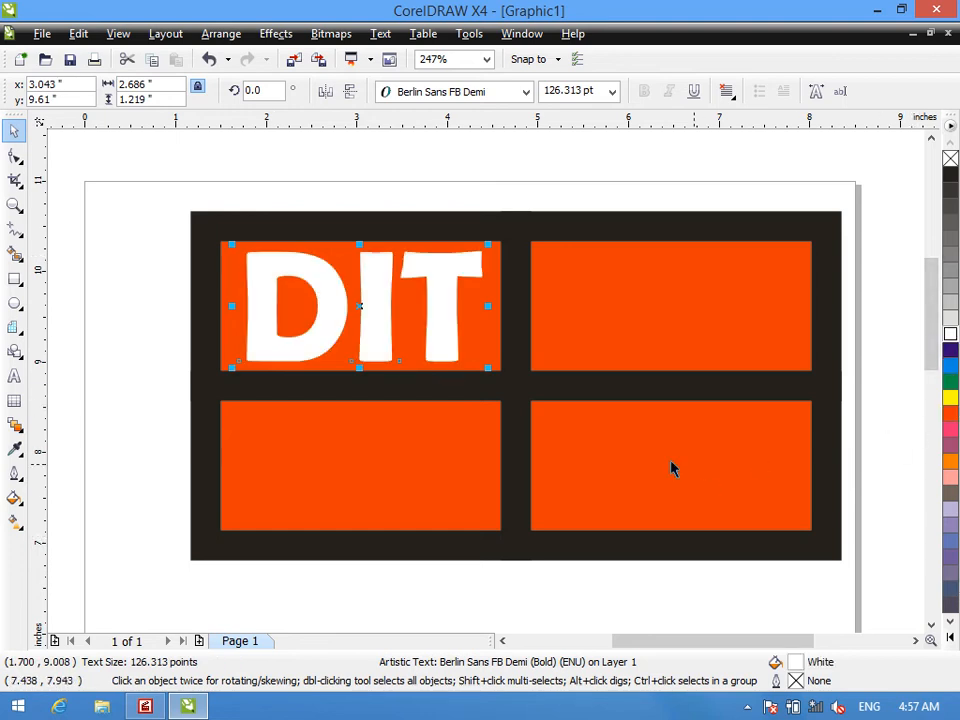
- Copy the white DIT text into the lower-left cell and change the copy's wording to "DEL"
{"action": "left_click_drag", "start_coordinate": [358, 304], "coordinate": [364, 463]}
{"action": "right_click", "coordinate": [364, 461]}
{"action": "double_click", "coordinate": [377, 460]}
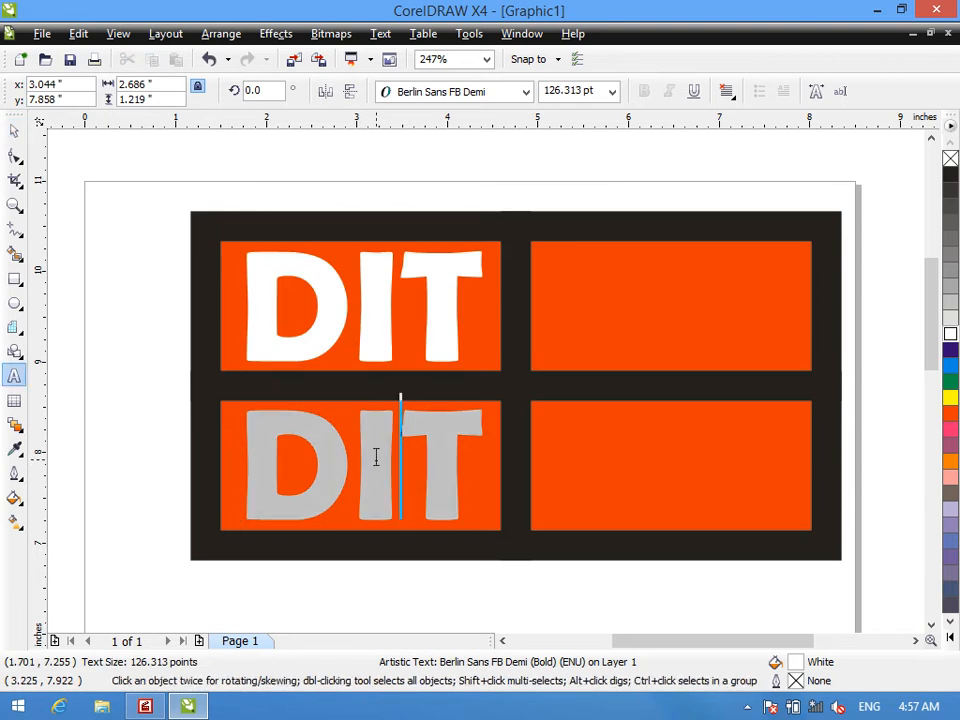
{"action": "key", "text": "ctrl+a"}
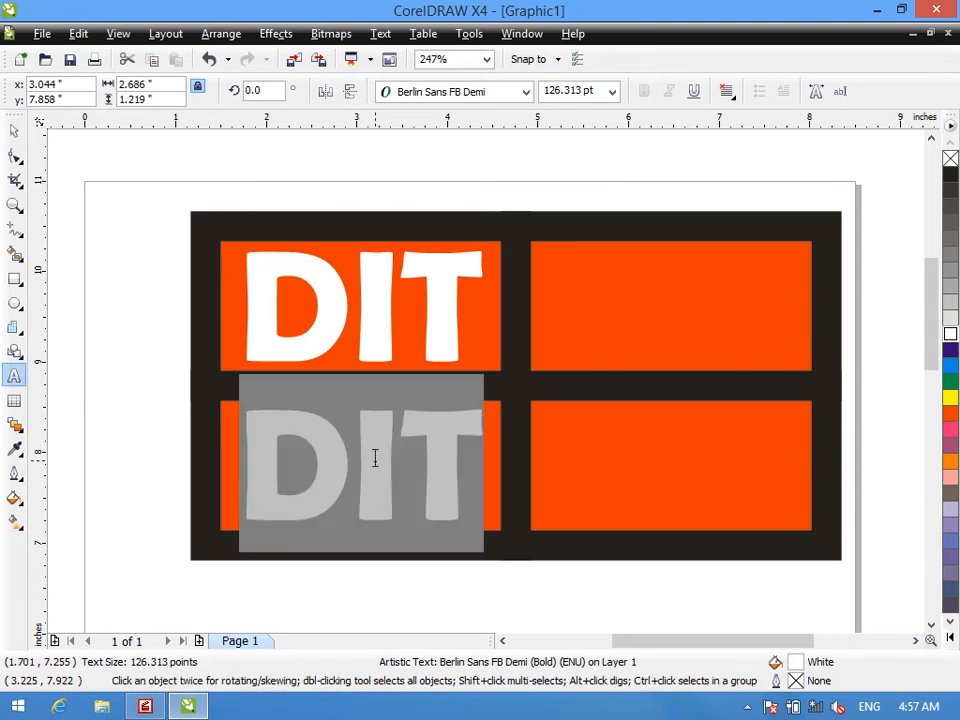
{"action": "type", "text": "DEL"}
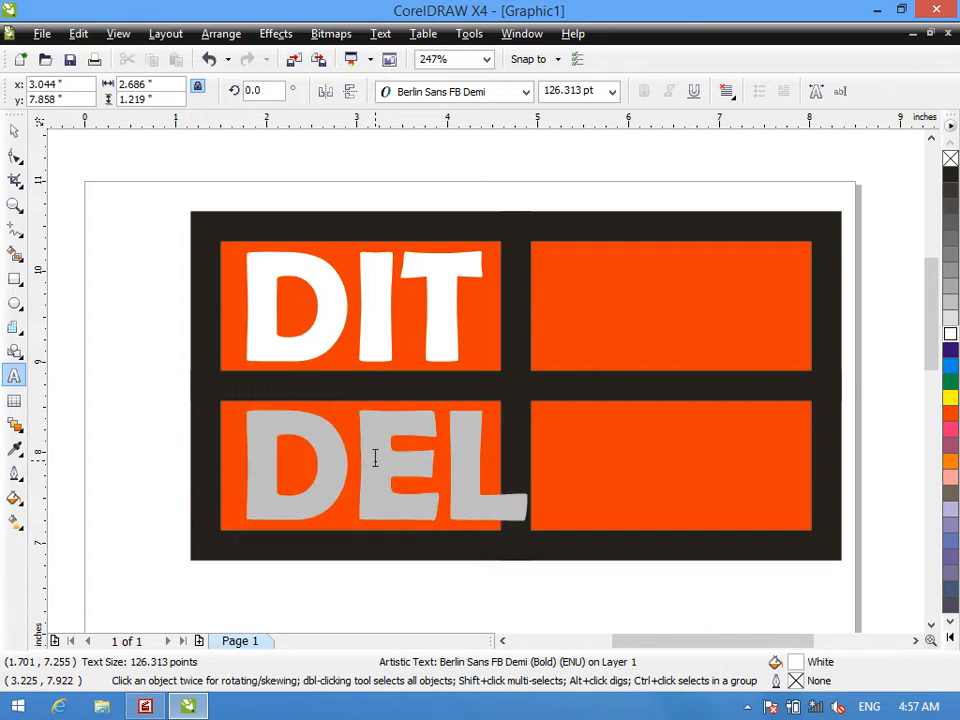
- Shift the DEL text slightly left within its cell and delete the whole grid with its texts from the page
{"action": "left_click", "coordinate": [14, 131]}
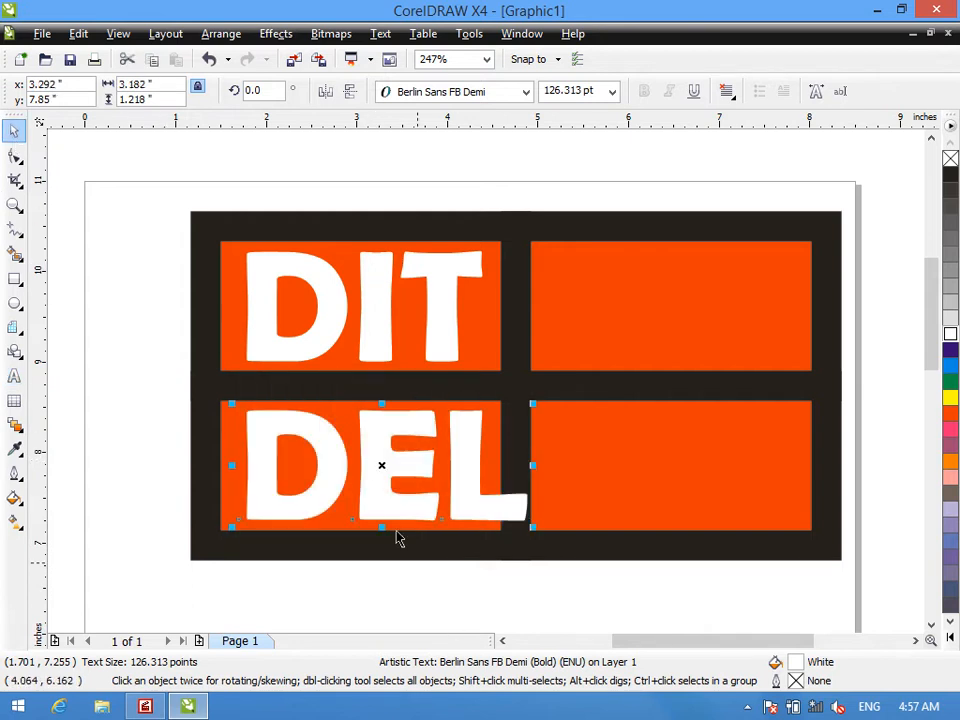
{"action": "left_click_drag", "start_coordinate": [374, 482], "coordinate": [361, 482]}
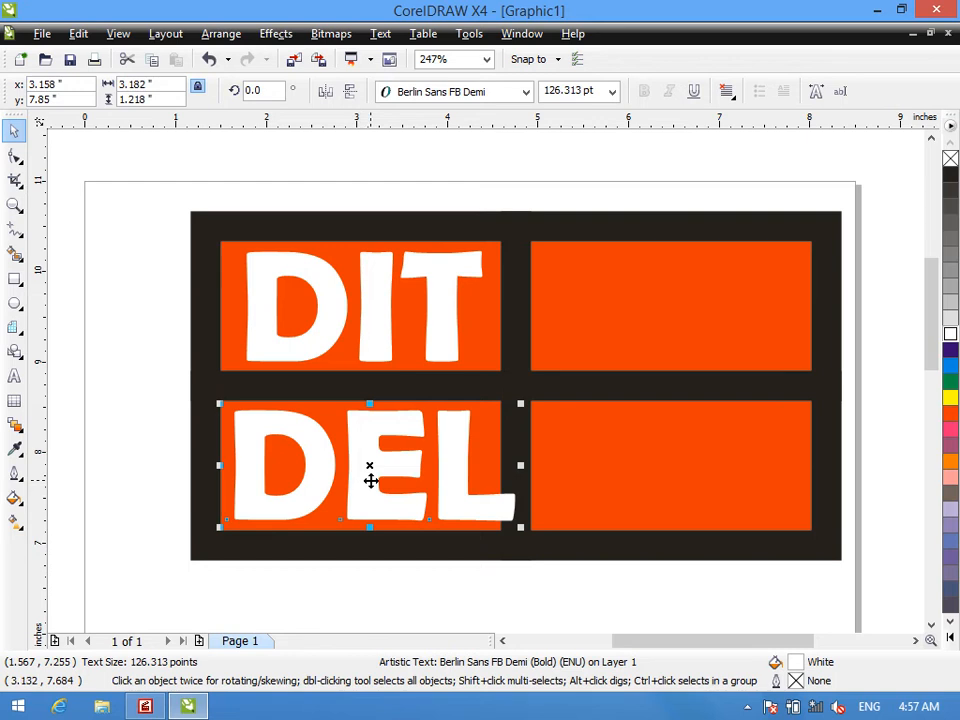
{"action": "key", "text": "ctrl+a"}
{"action": "left_click", "coordinate": [390, 484]}
{"action": "key", "text": "Delete"}
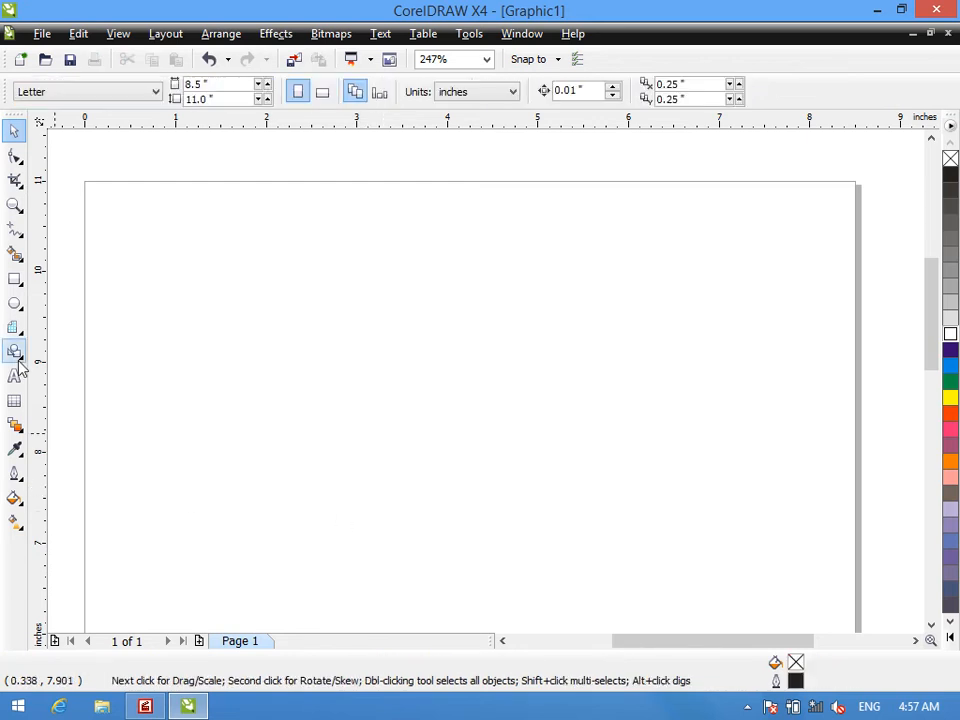
- Draw a logarithmic spiral with 12 revolutions, about 4 inches wide, across the upper part of the page and examine its centre
{"action": "left_click", "coordinate": [12, 325]}
{"action": "left_click", "coordinate": [13, 325]}
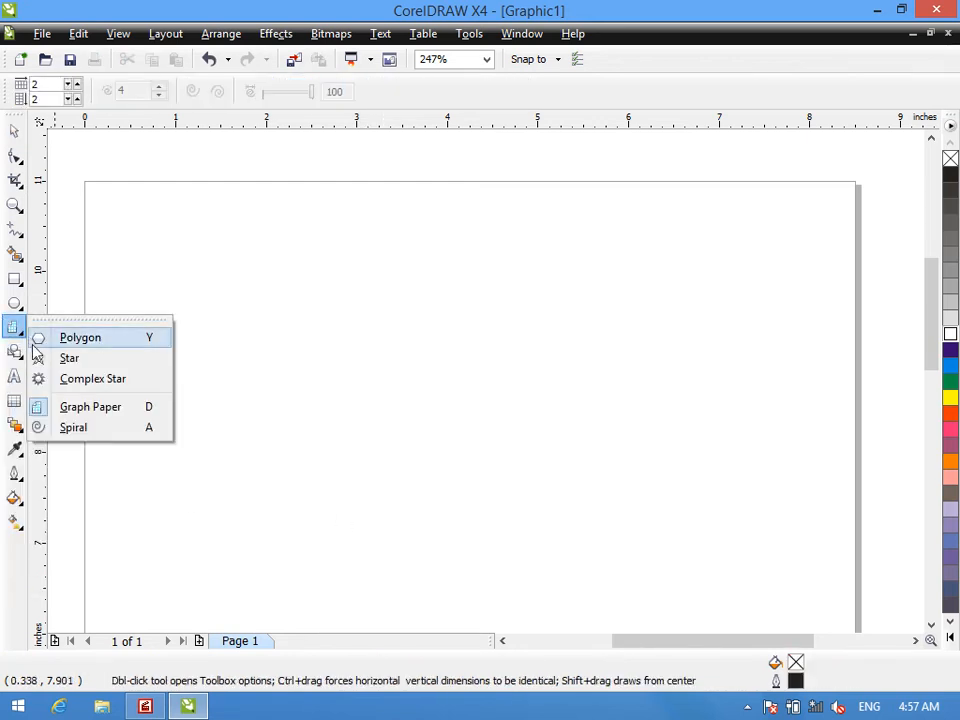
{"action": "left_click", "coordinate": [76, 429]}
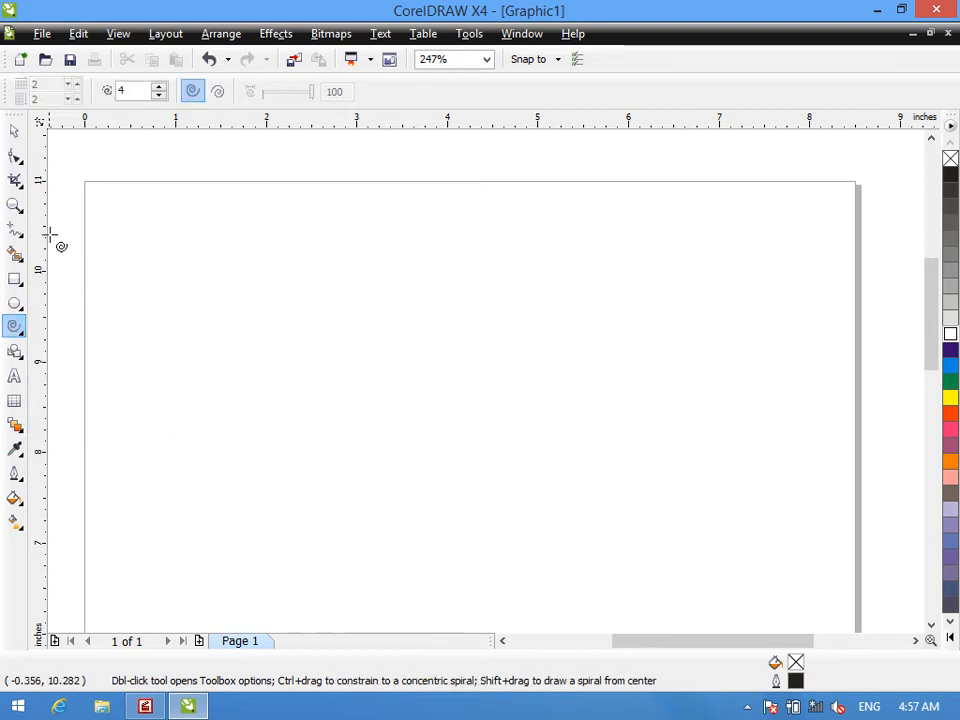
{"action": "left_click", "coordinate": [218, 93]}
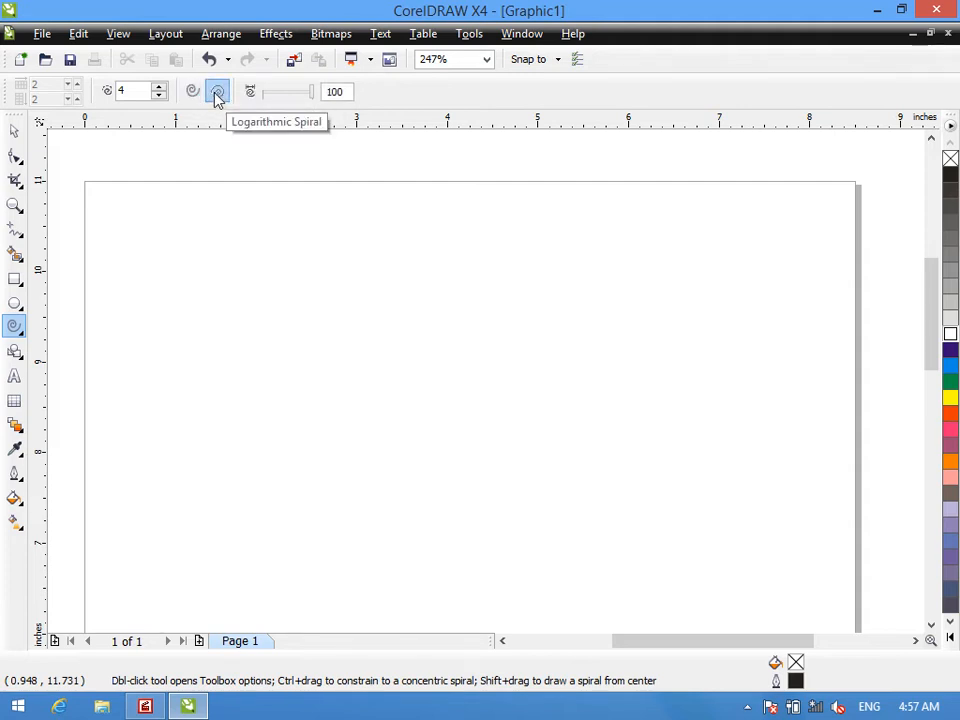
{"action": "double_click", "coordinate": [137, 91]}
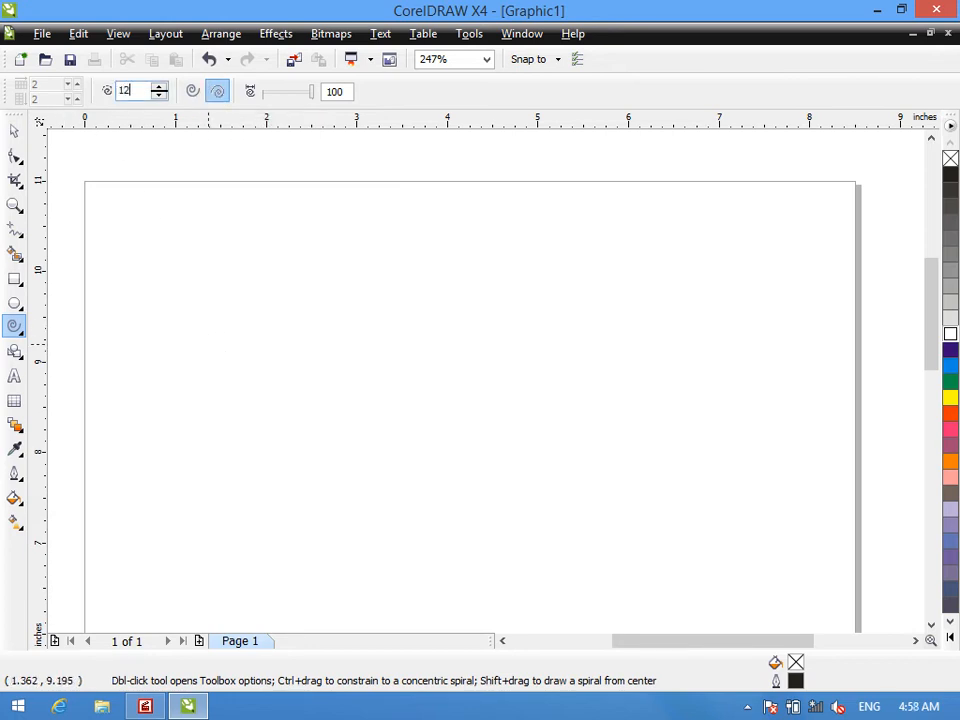
{"action": "mouse_move", "coordinate": [258, 227]}
{"action": "left_mouse_down"}
{"action": "mouse_move", "coordinate": [385, 360]}
{"action": "mouse_move", "coordinate": [611, 542]}
{"action": "mouse_move", "coordinate": [619, 561]}
{"action": "left_mouse_up"}
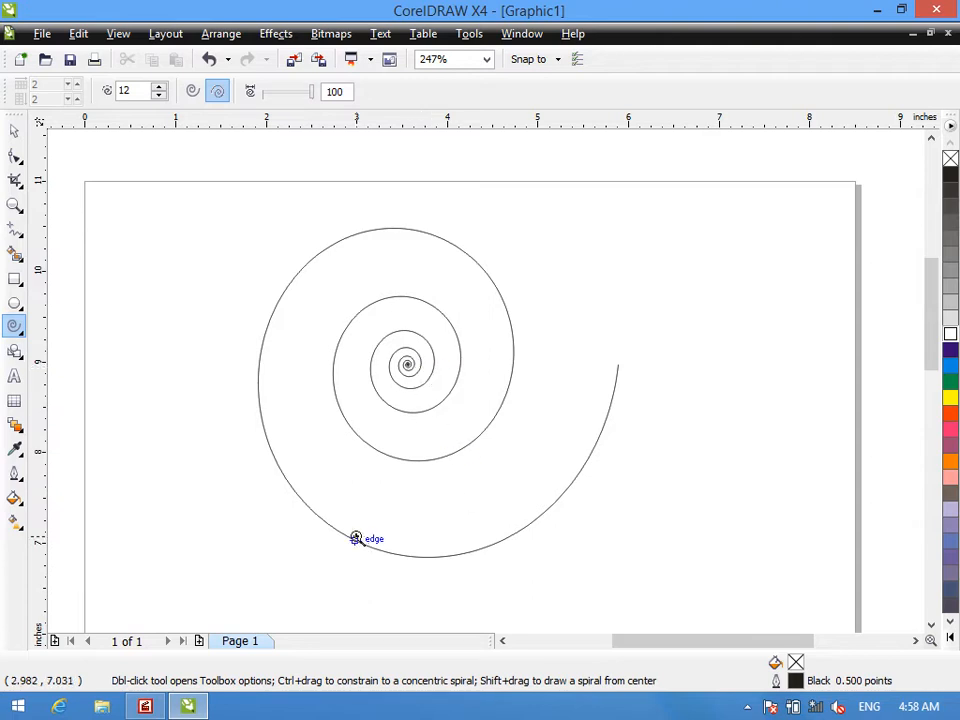
{"action": "left_click_drag", "start_coordinate": [421, 376], "coordinate": [422, 380]}
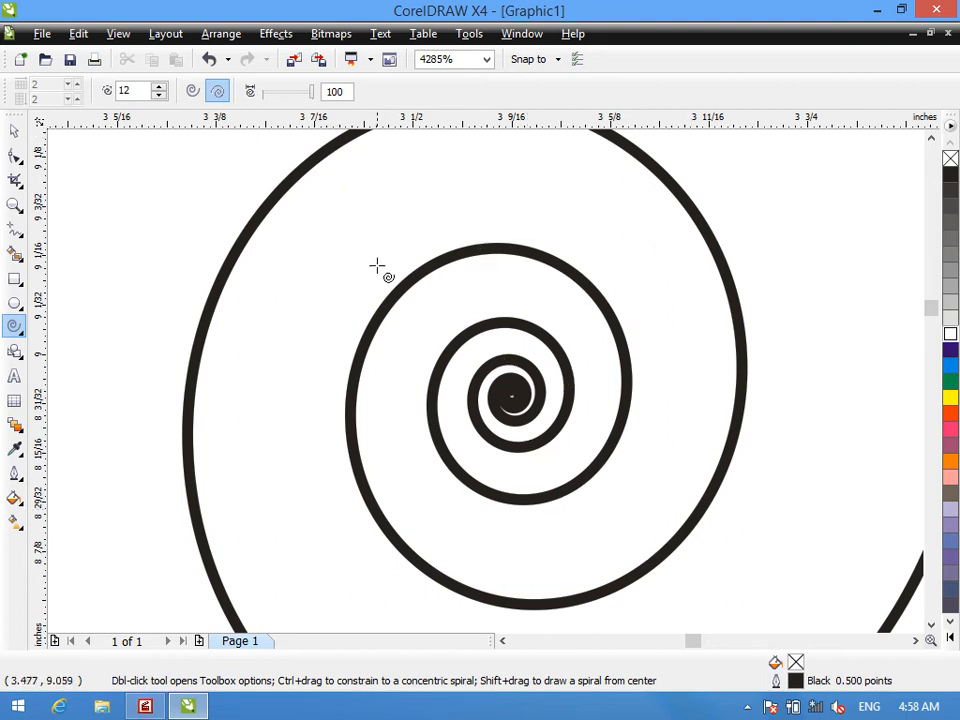
- Draw a larger logarithmic spiral with 100 revolutions over the page's left edge
{"action": "key", "text": "shift+F4"}
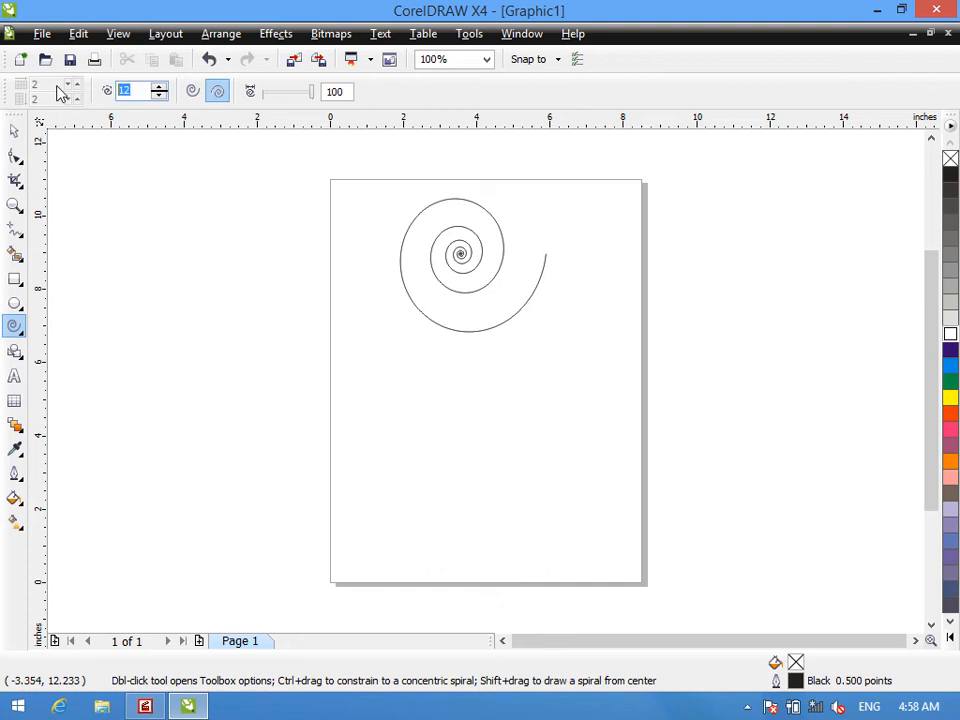
{"action": "type", "text": "0"}
{"action": "left_click_drag", "start_coordinate": [120, 233], "coordinate": [390, 540]}
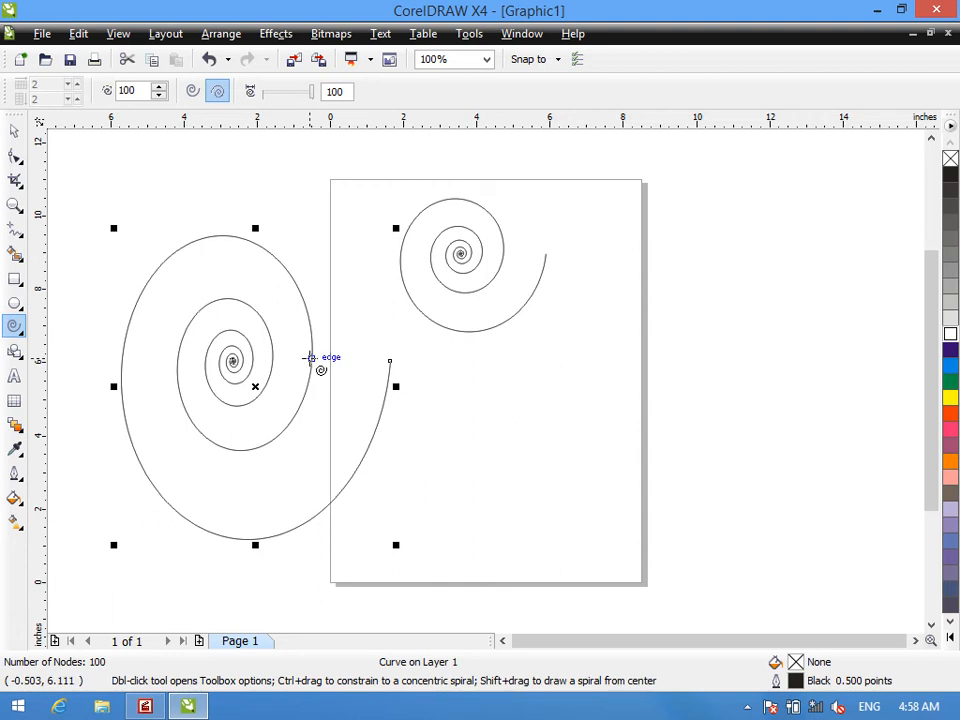
- Delete both logarithmic spirals so that the page is empty
{"action": "key", "text": "F10"}
{"action": "key", "text": "Delete"}
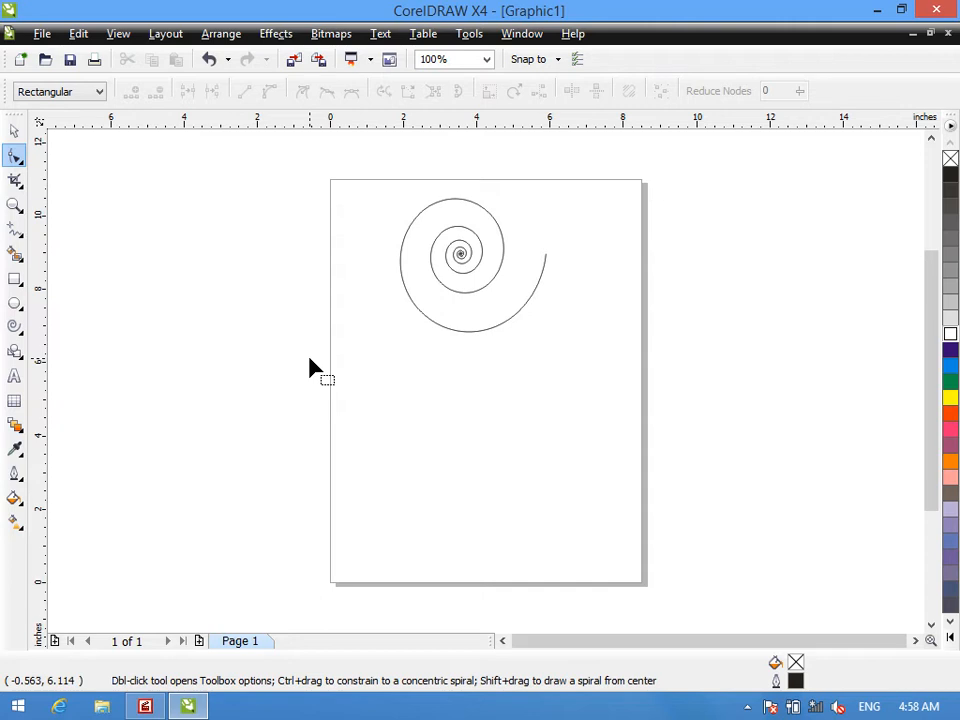
{"action": "key", "text": "space"}
{"action": "key", "text": "Delete"}
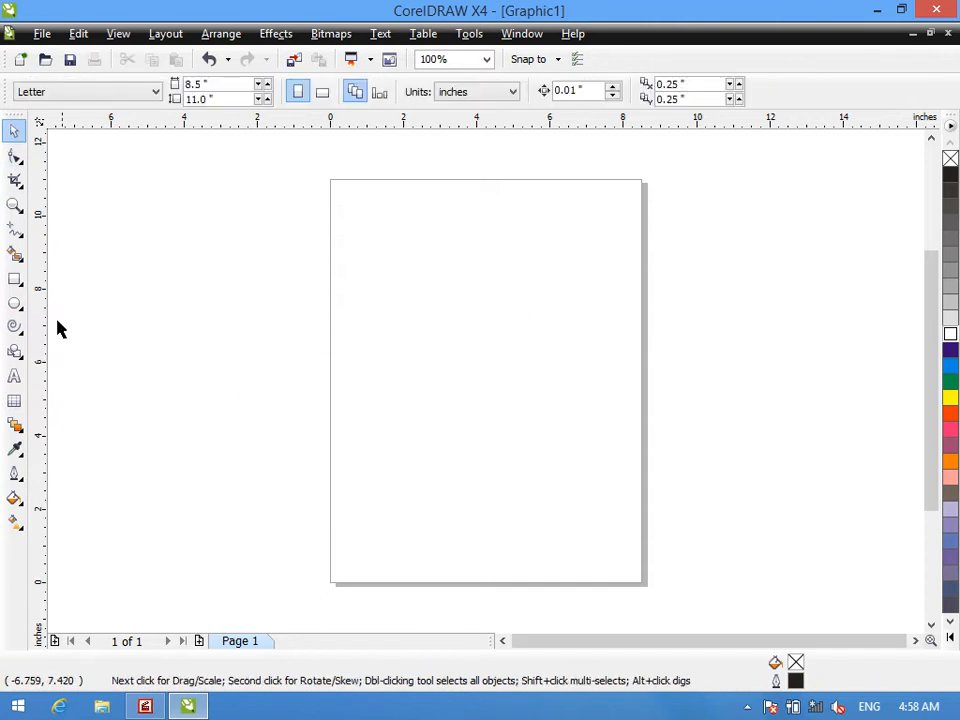
- Draw a large symmetrical spiral with 100 revolutions over the page's left edge
{"action": "left_click", "coordinate": [14, 326]}
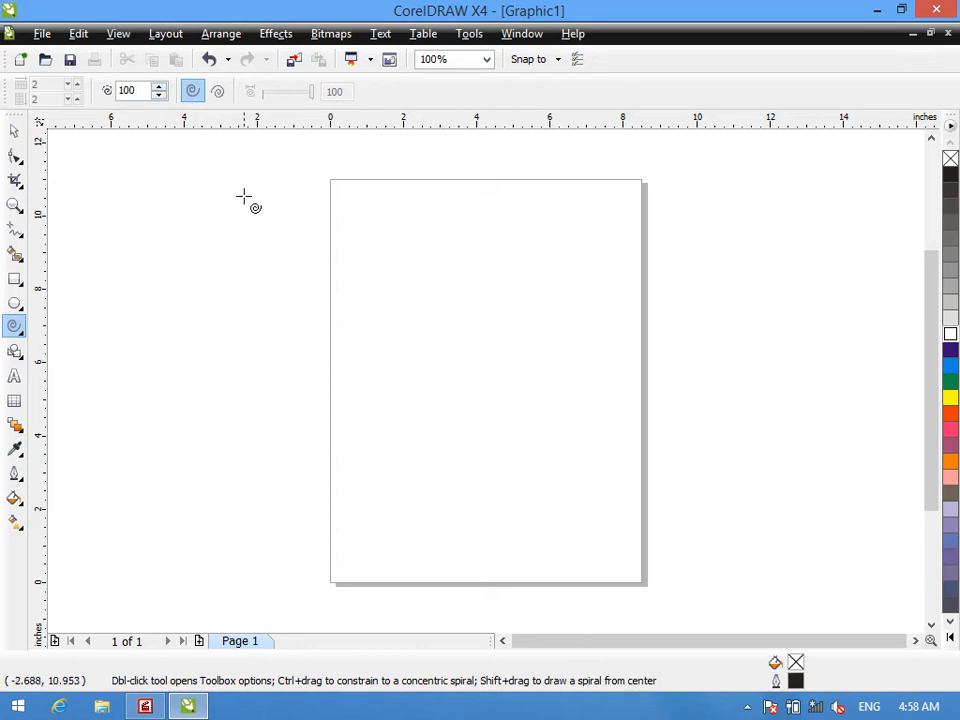
{"action": "left_click_drag", "start_coordinate": [226, 184], "coordinate": [441, 426]}
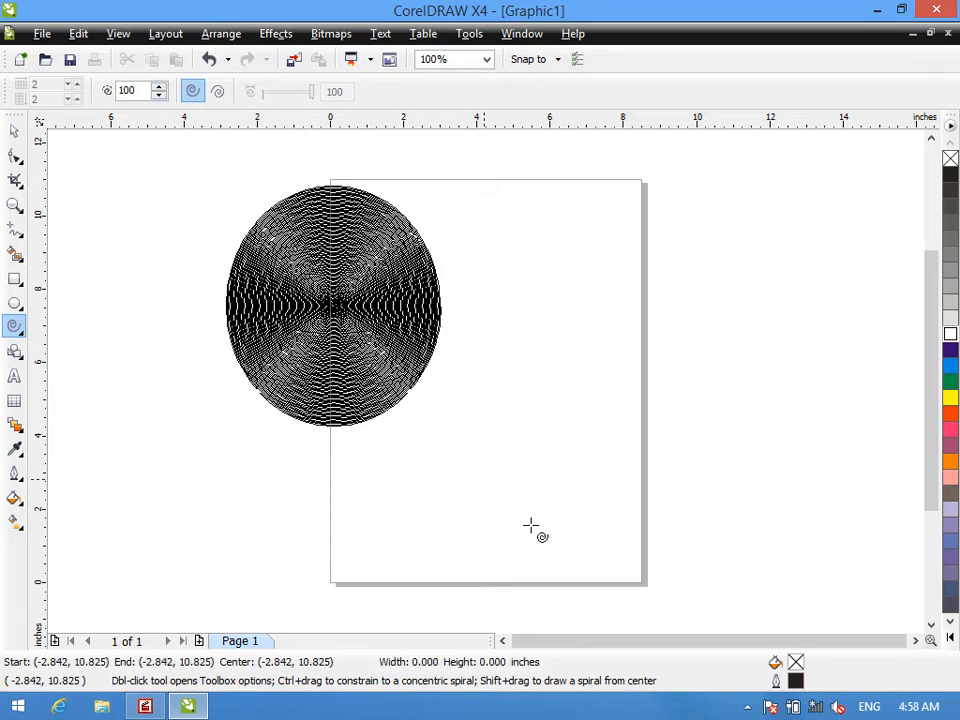
{"action": "left_click_drag", "start_coordinate": [525, 512], "coordinate": [546, 536]}
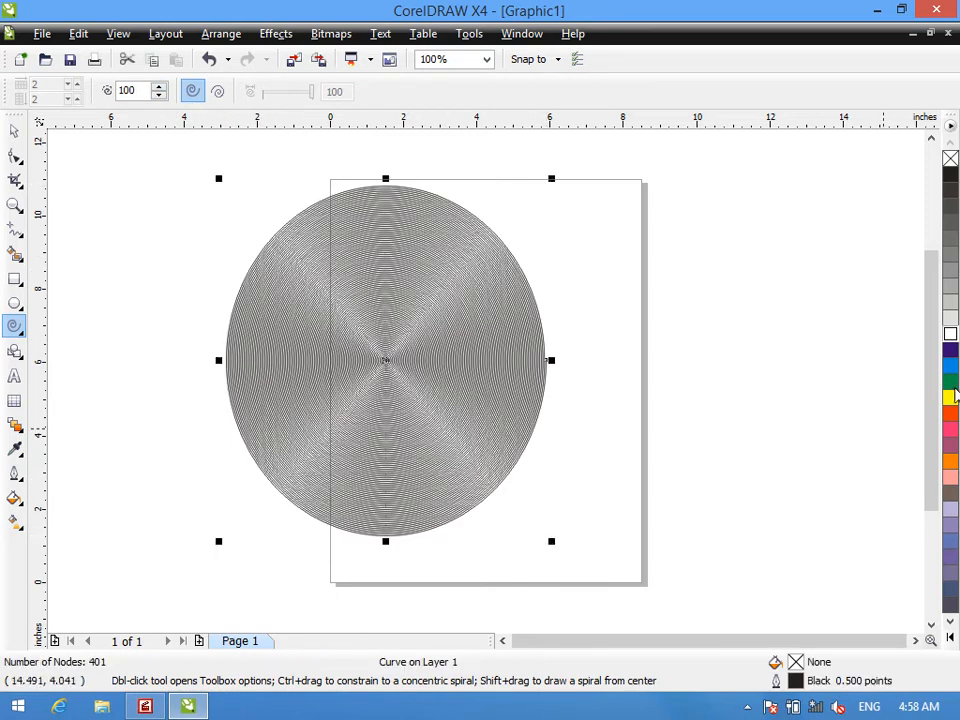
- Give the symmetrical spiral a Red fill and try Magenta and Yellow outlines before setting the outline to Green
{"action": "left_click", "coordinate": [950, 412]}
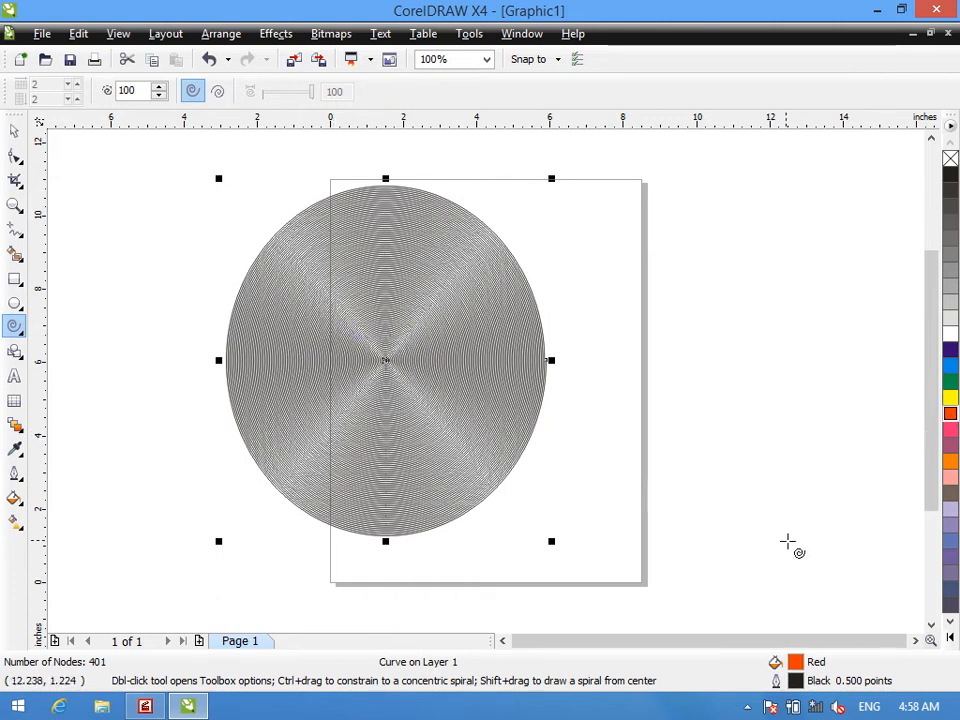
{"action": "right_click", "coordinate": [950, 430]}
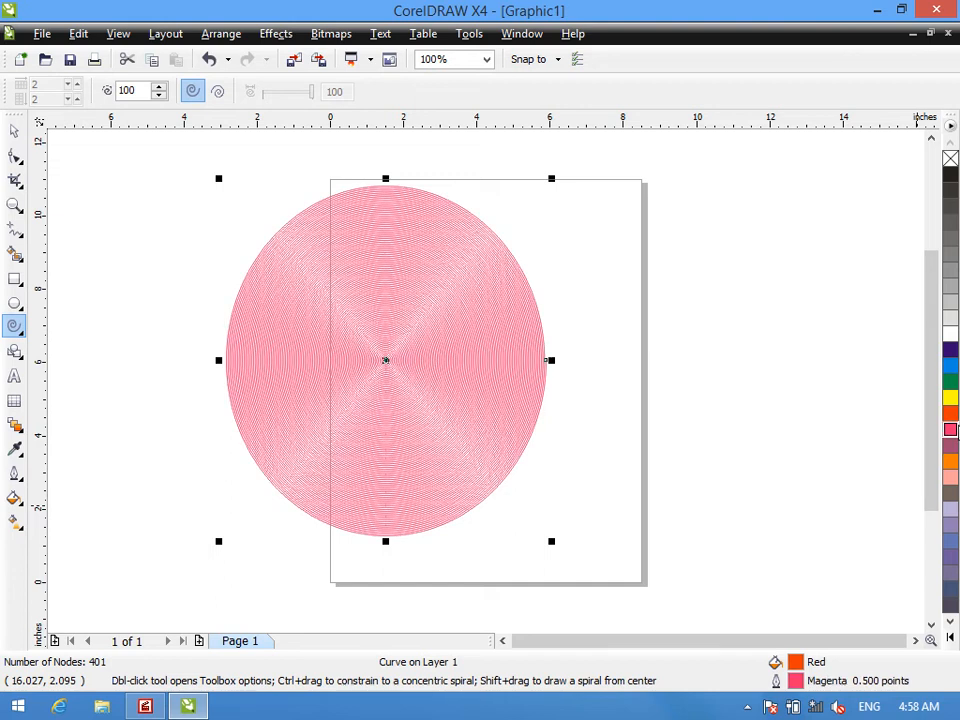
{"action": "right_click", "coordinate": [950, 398]}
{"action": "right_click", "coordinate": [950, 382]}
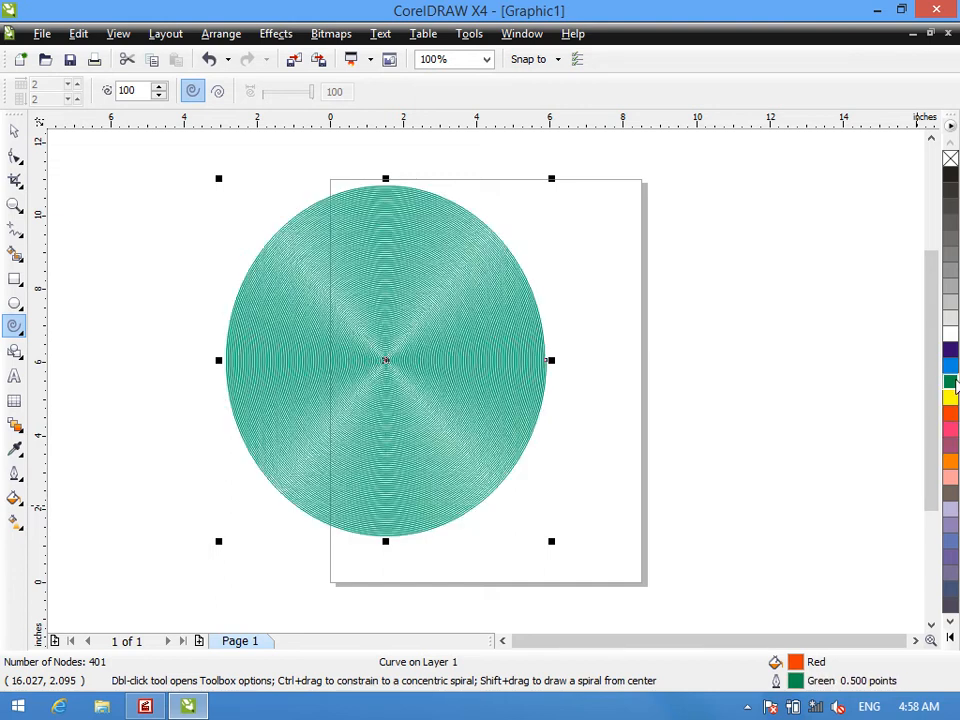
- Delete the green spiral and draw a symmetrical spiral with 12 revolutions over the page's left edge
{"action": "key", "text": "Delete"}
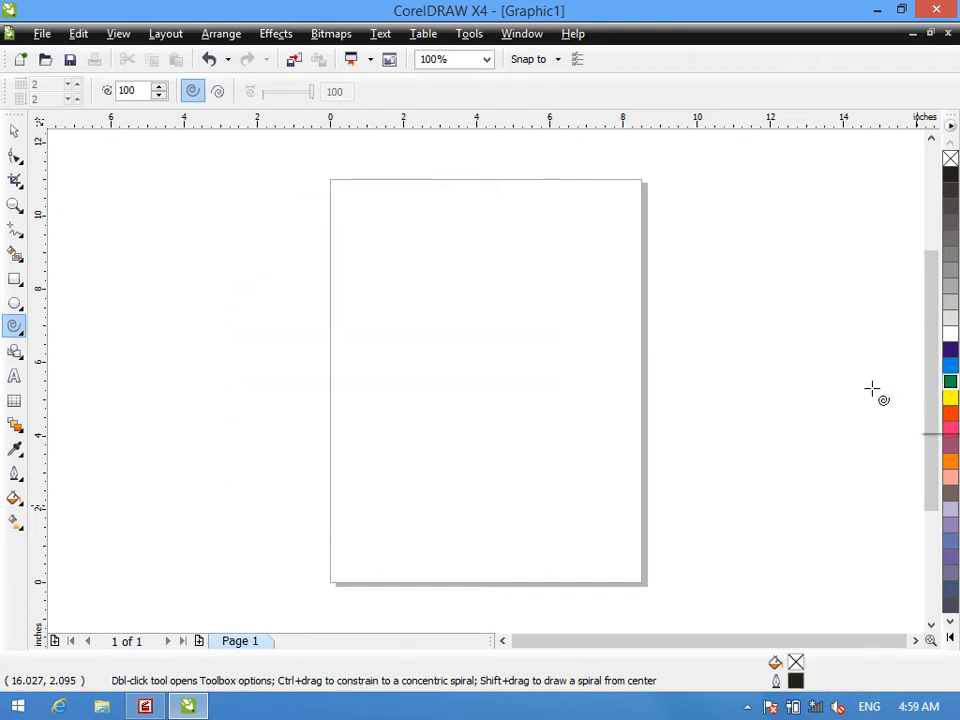
{"action": "double_click", "coordinate": [144, 91]}
{"action": "type", "text": "123"}
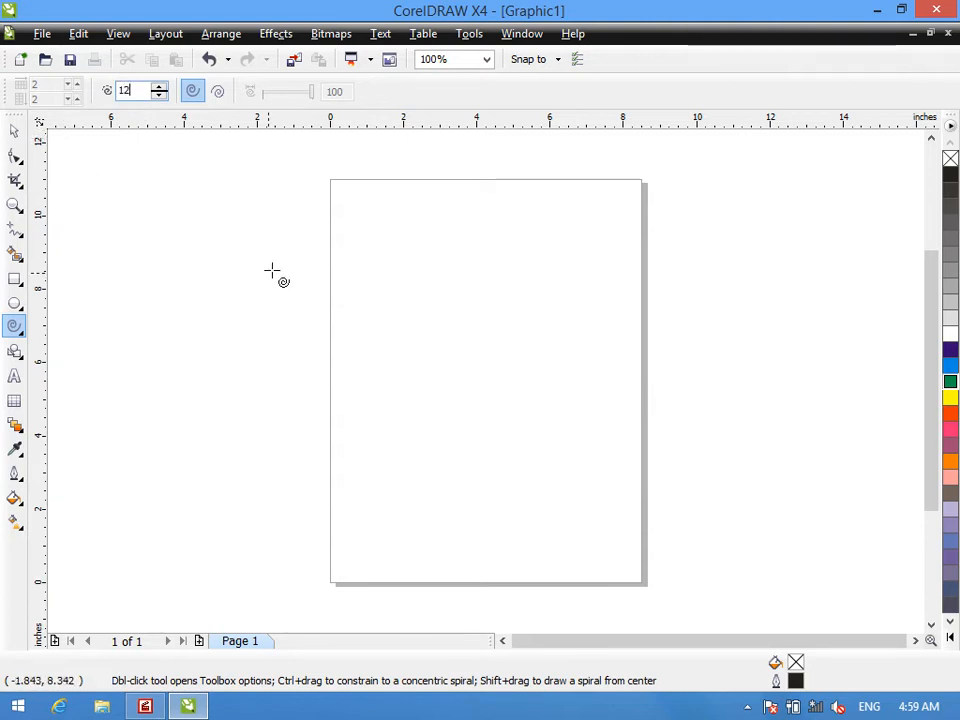
{"action": "left_click_drag", "start_coordinate": [255, 194], "coordinate": [514, 484]}
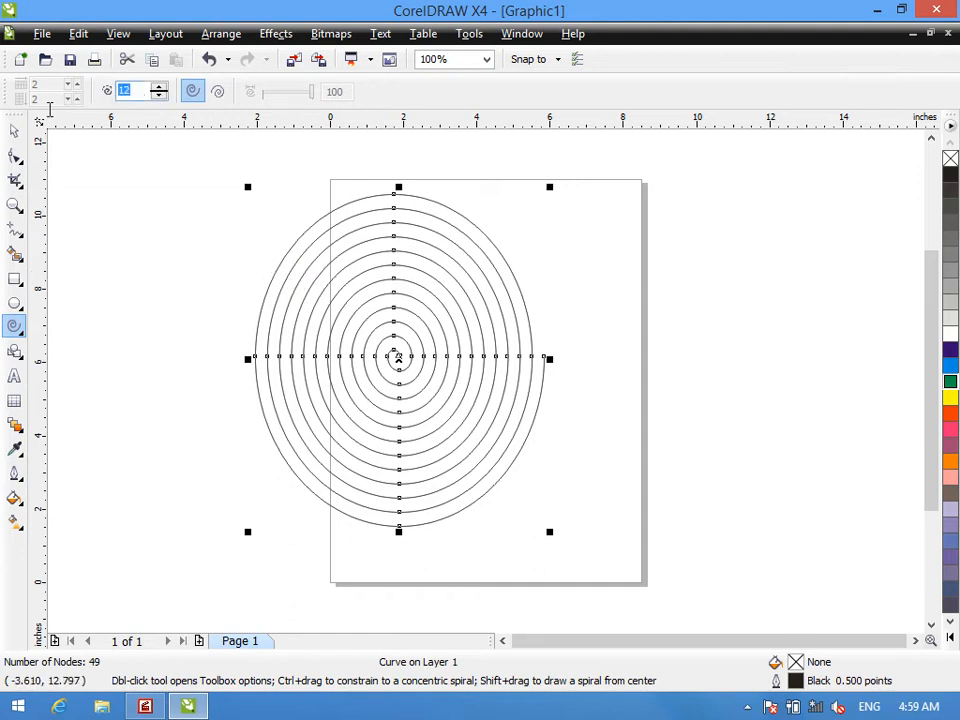
- Replace the 12-revolution spiral with a symmetrical one of 100 revolutions and clear that one from the page too
{"action": "type", "text": "1"}
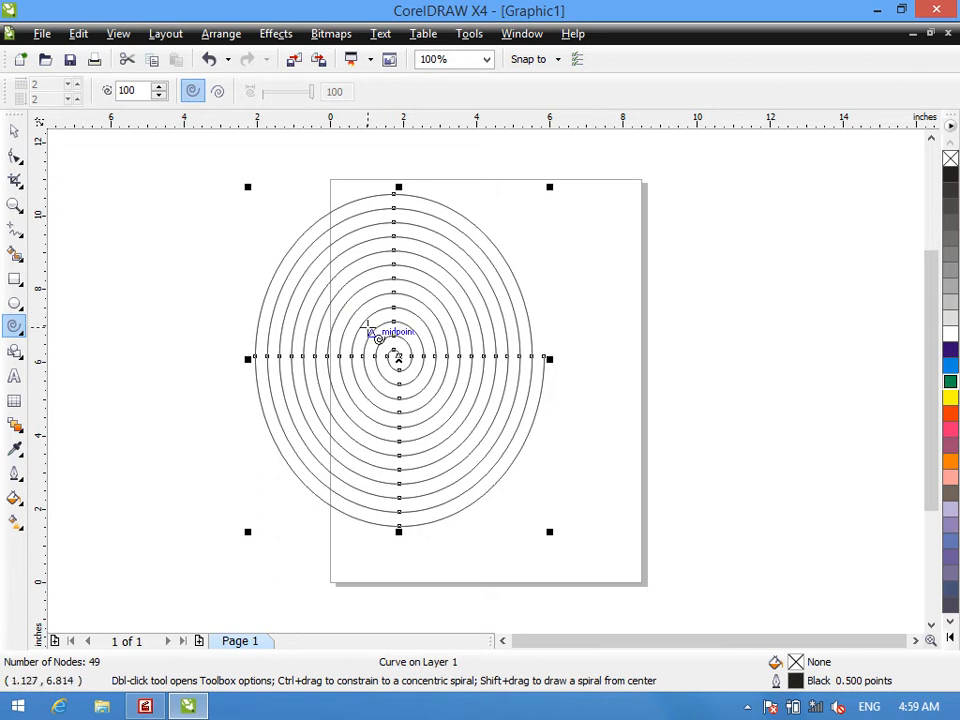
{"action": "key", "text": "Delete"}
{"action": "left_click_drag", "start_coordinate": [231, 229], "coordinate": [472, 546]}
{"action": "left_click_drag", "start_coordinate": [583, 604], "coordinate": [583, 608]}
{"action": "key", "text": "Delete"}
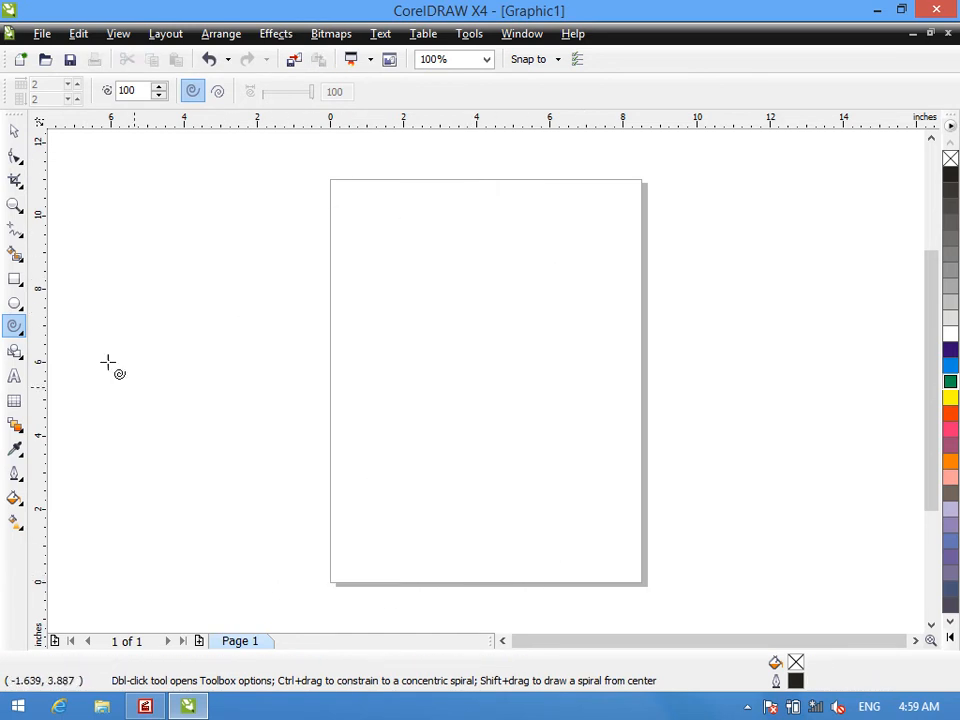
{"action": "right_click", "coordinate": [9, 322]}
{"action": "left_click", "coordinate": [20, 306]}
{"action": "mouse_move", "coordinate": [17, 325]}
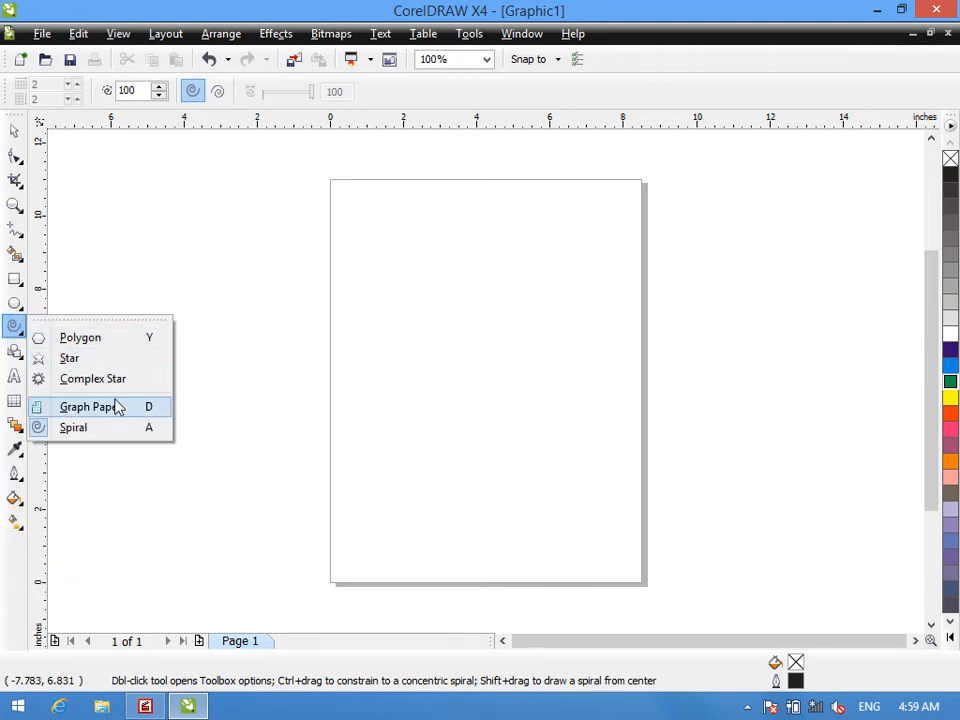
{"action": "left_click", "coordinate": [73, 428]}
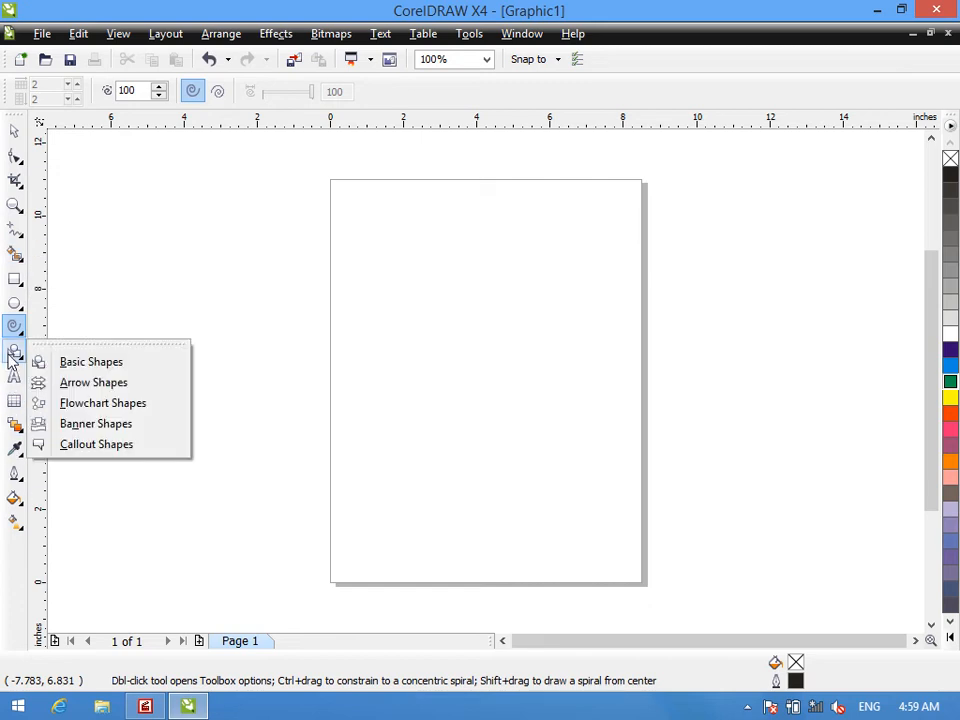
- Draw a basic heart shape about 8.94 by 9.65 inches over the page's left edge with a Red fill and Red outline
{"action": "mouse_move", "coordinate": [20, 355]}
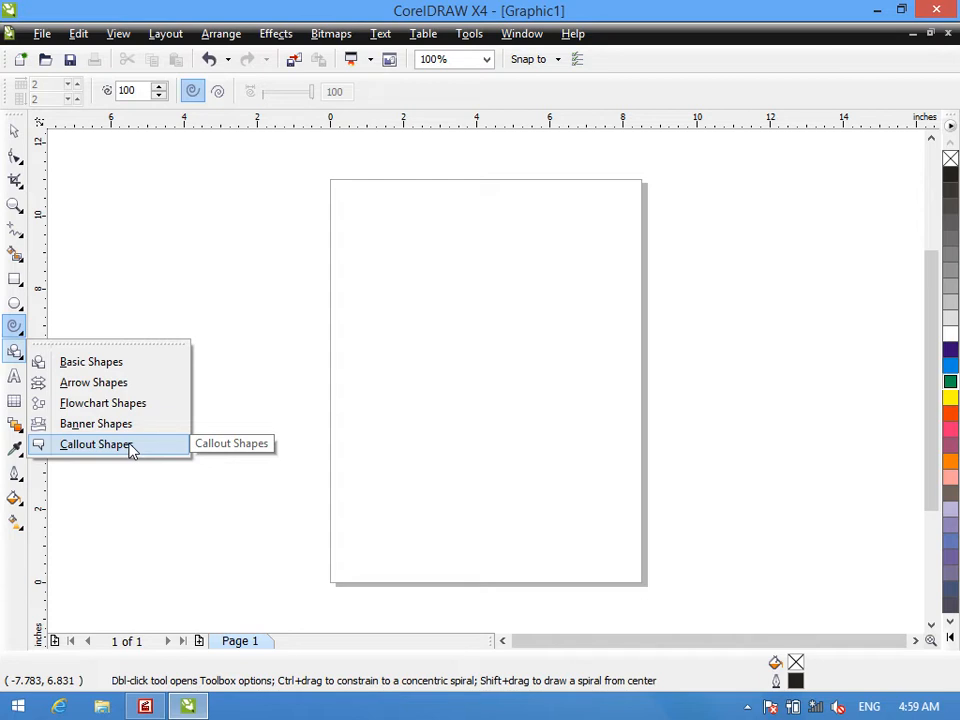
{"action": "left_click", "coordinate": [101, 362]}
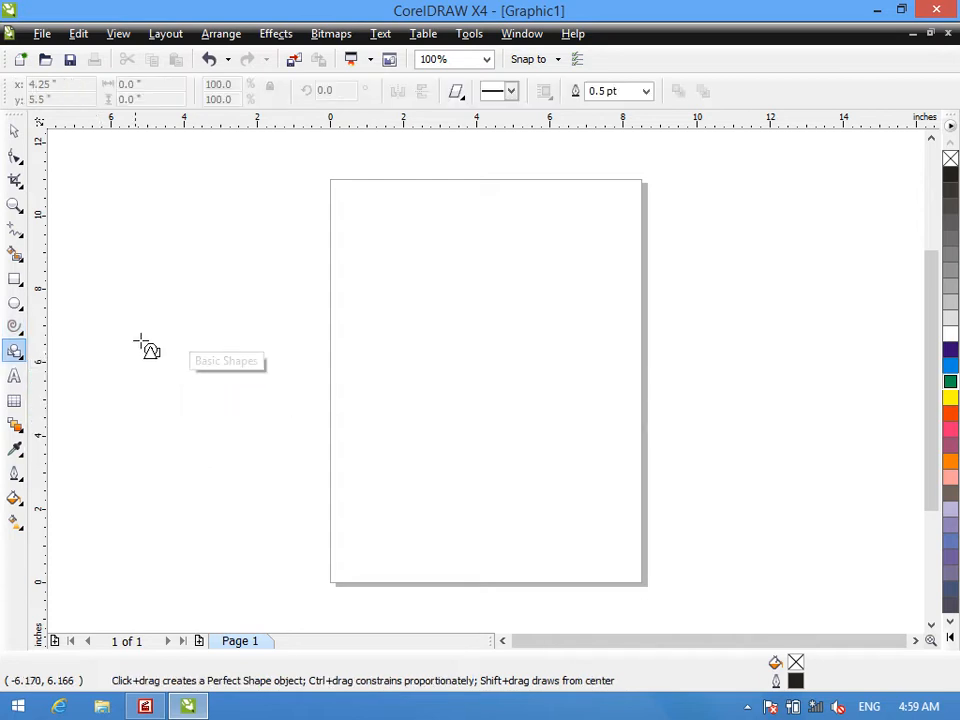
{"action": "left_click", "coordinate": [456, 91]}
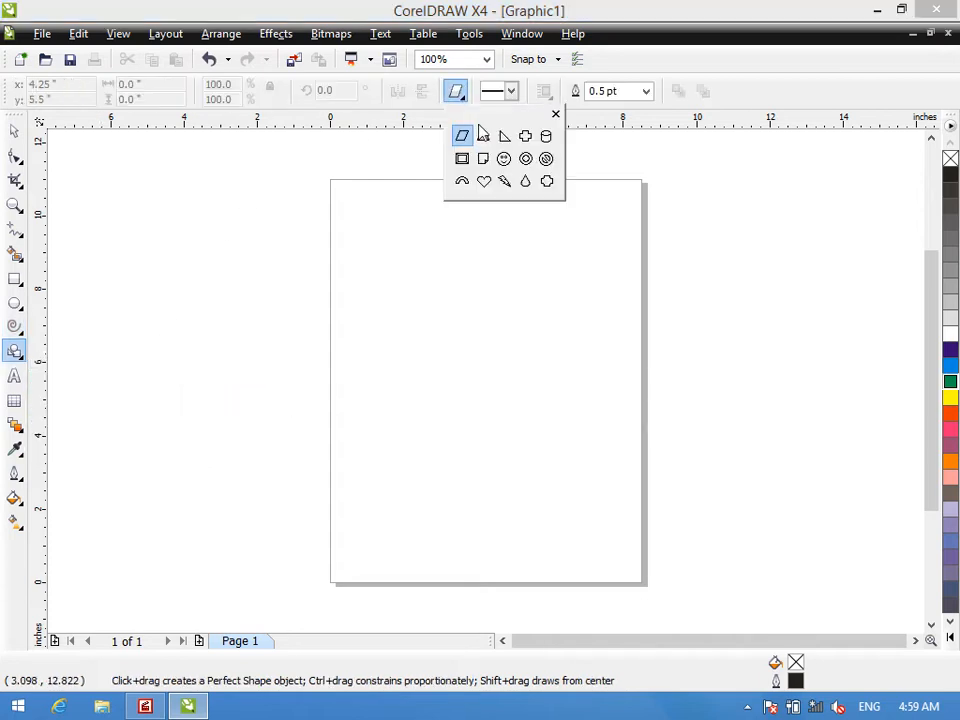
{"action": "left_click", "coordinate": [485, 183]}
{"action": "left_click_drag", "start_coordinate": [172, 190], "coordinate": [498, 542]}
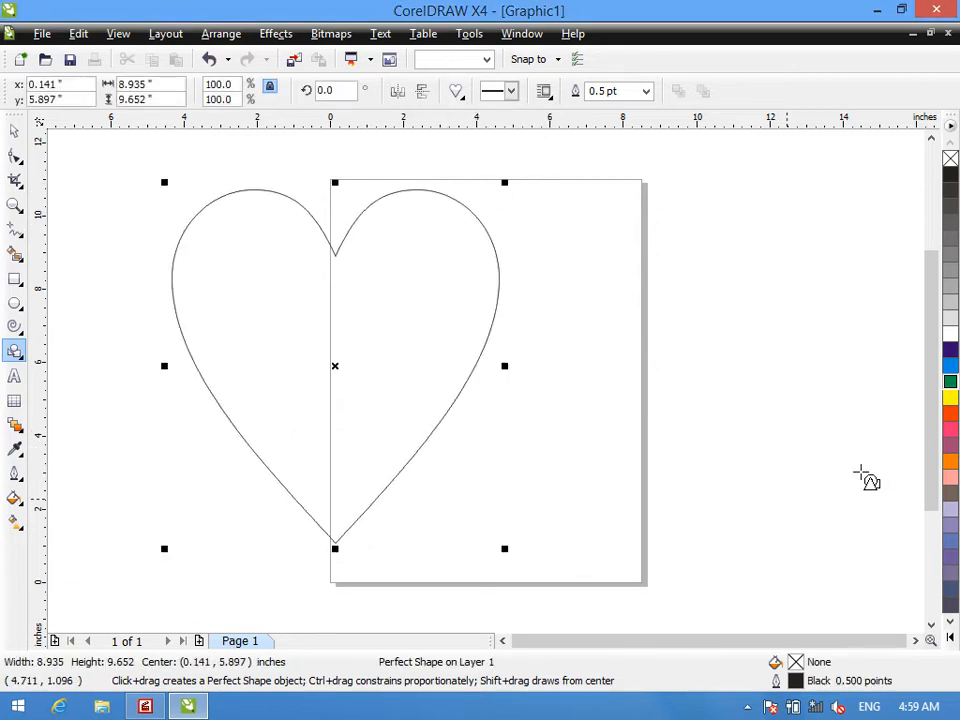
{"action": "left_click", "coordinate": [950, 413]}
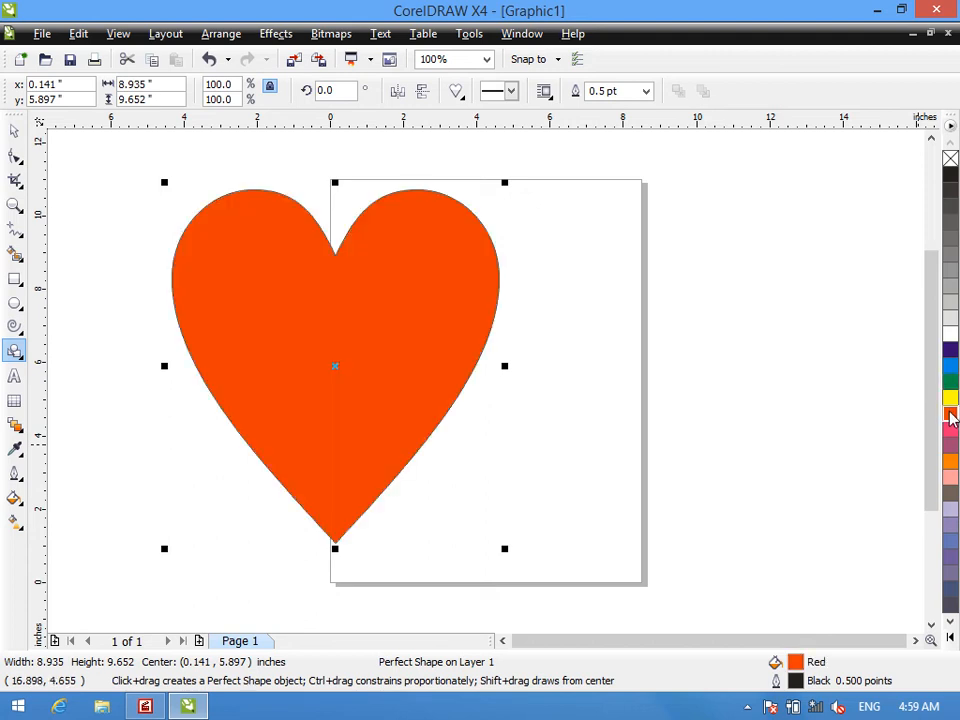
{"action": "right_click", "coordinate": [950, 413]}
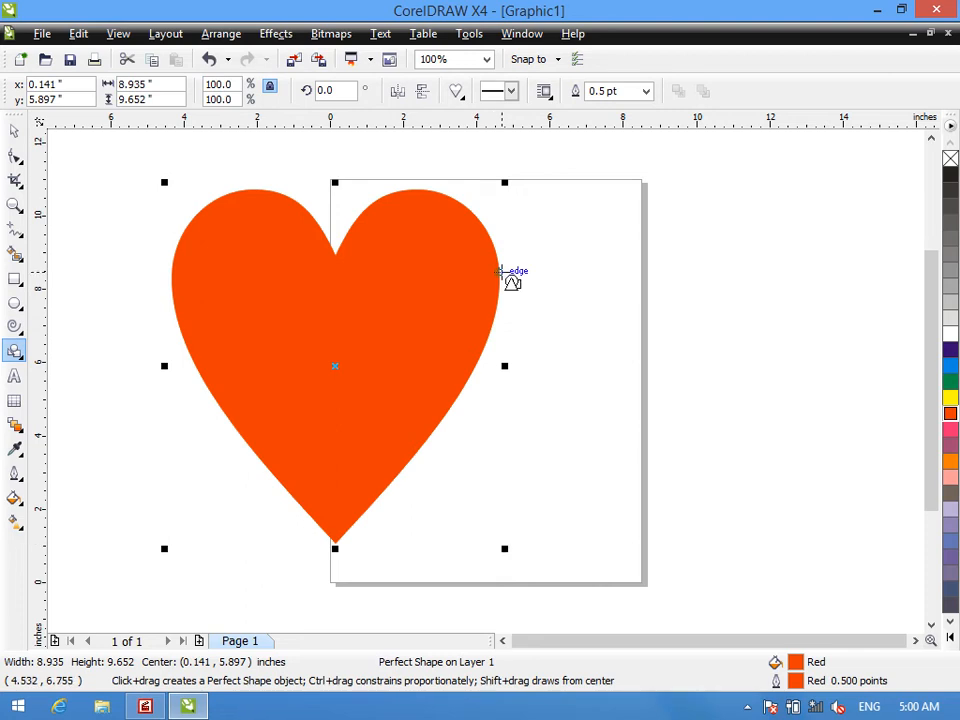
- Draw a basic arch shape about 6.27 by 1.53 inches across the heart's upper half and give it a Blue fill and outline
{"action": "left_click", "coordinate": [457, 92]}
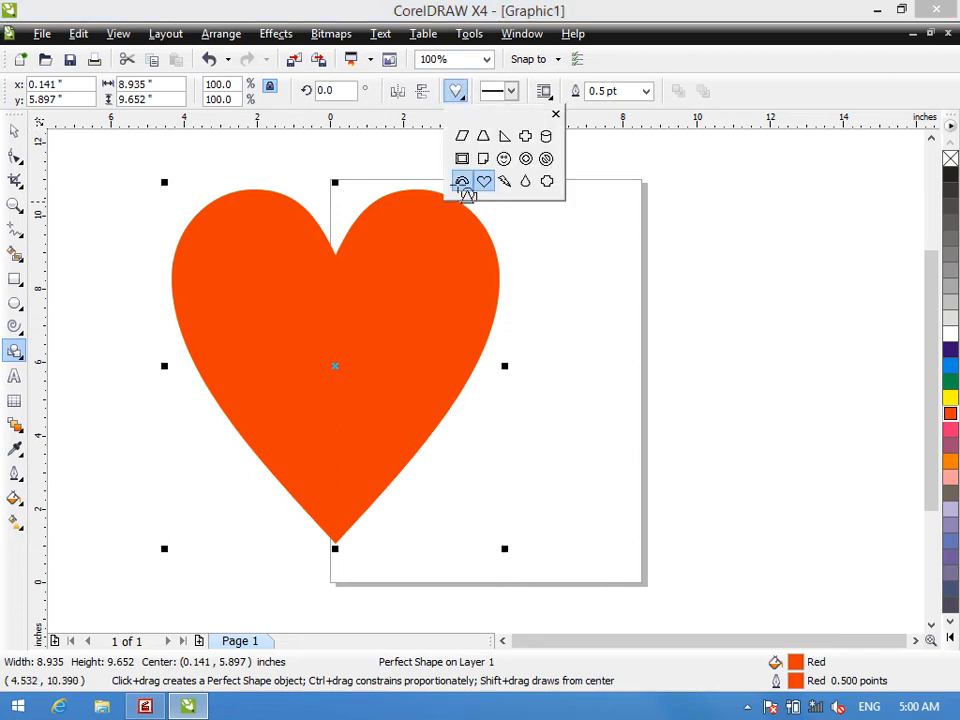
{"action": "left_click", "coordinate": [461, 181]}
{"action": "left_click_drag", "start_coordinate": [228, 288], "coordinate": [467, 403]}
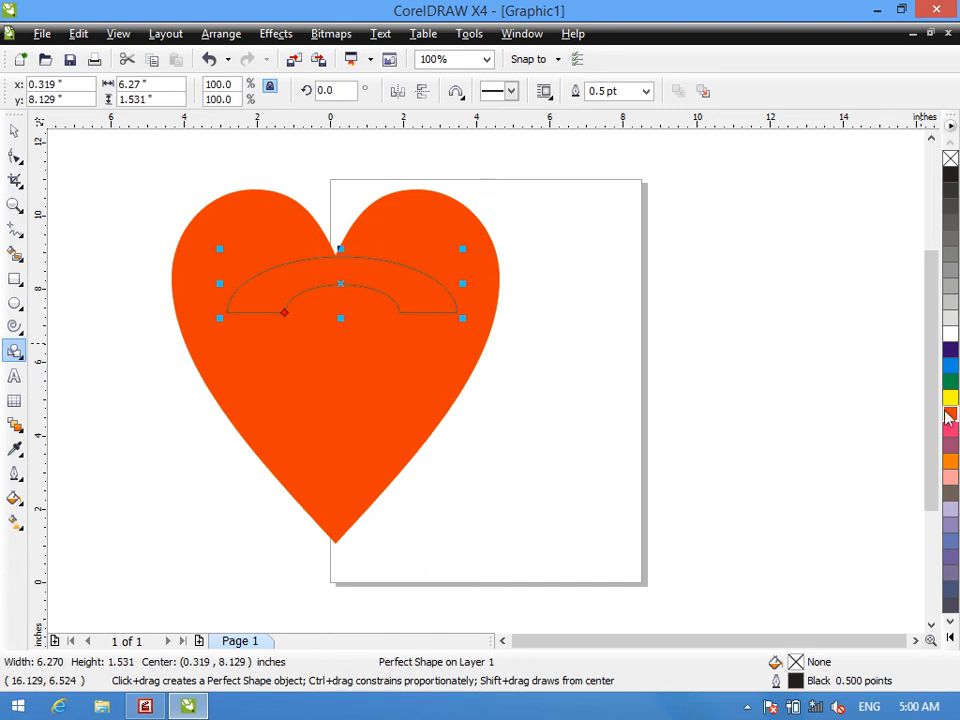
{"action": "left_click", "coordinate": [949, 351]}
{"action": "right_click", "coordinate": [949, 351]}
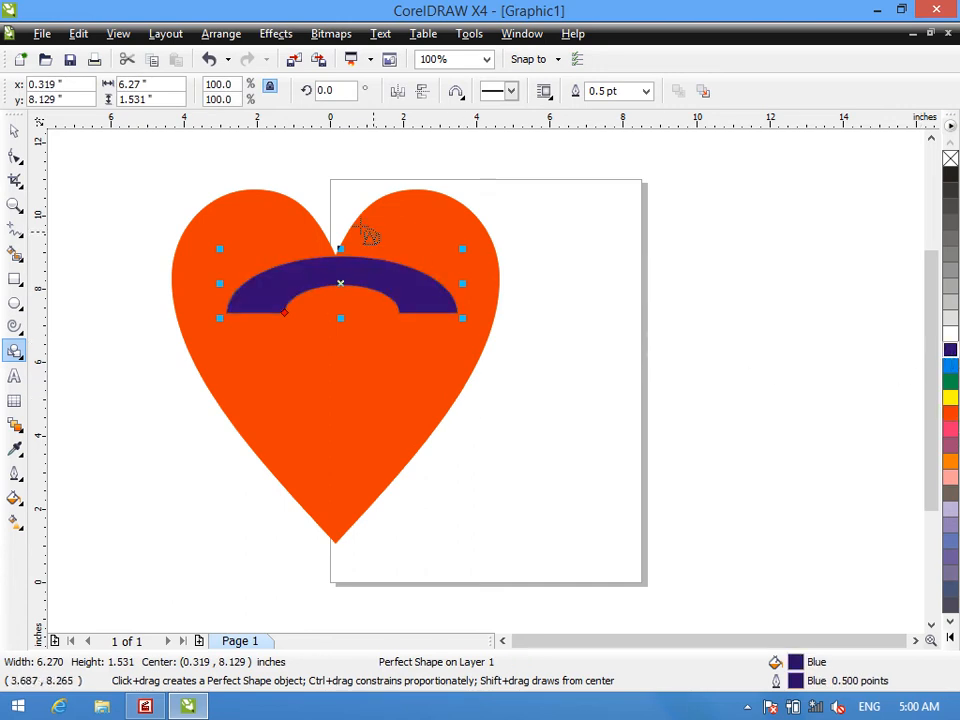
- Draw a basic teardrop shape about 2.33 by 3.92 inches below the arch with a Cyan fill and Cyan outline
{"action": "left_click", "coordinate": [456, 92]}
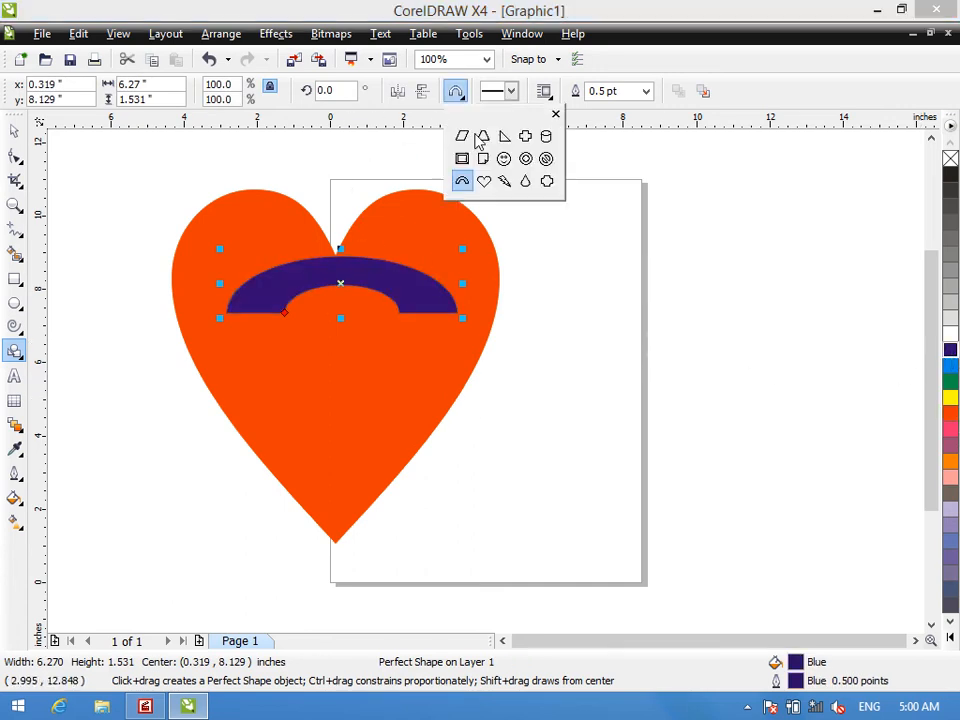
{"action": "left_click", "coordinate": [525, 180]}
{"action": "left_click_drag", "start_coordinate": [297, 326], "coordinate": [381, 468]}
{"action": "left_click", "coordinate": [950, 367]}
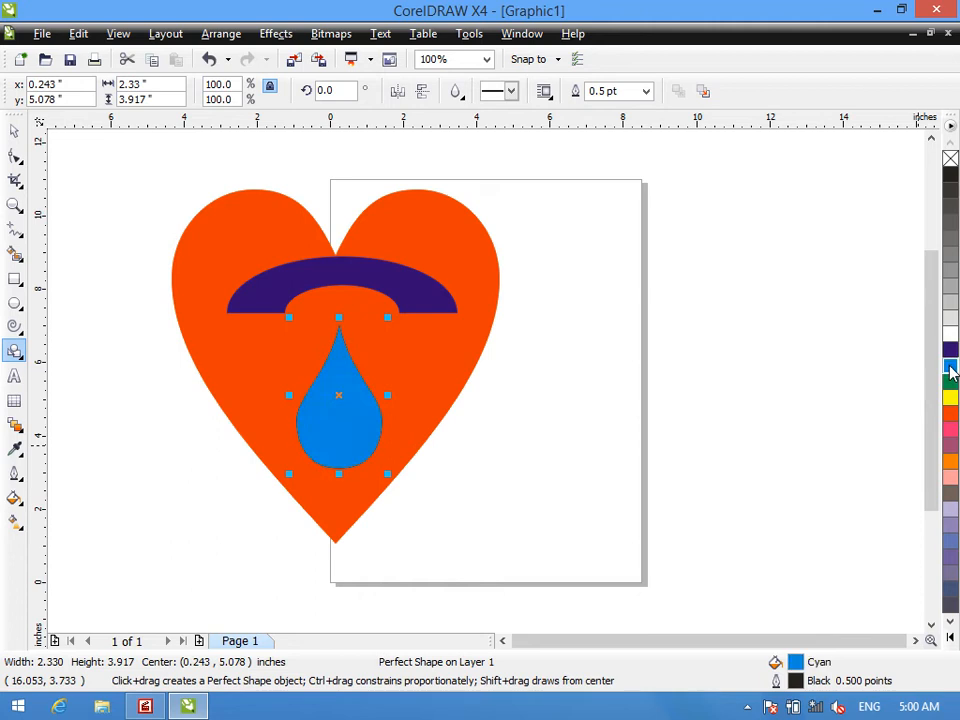
{"action": "right_click", "coordinate": [950, 369]}
- Draw a basic no-symbol shape about 5.17 by 6.55 inches over the page's right edge and fill it with Yellow
{"action": "left_click", "coordinate": [455, 92]}
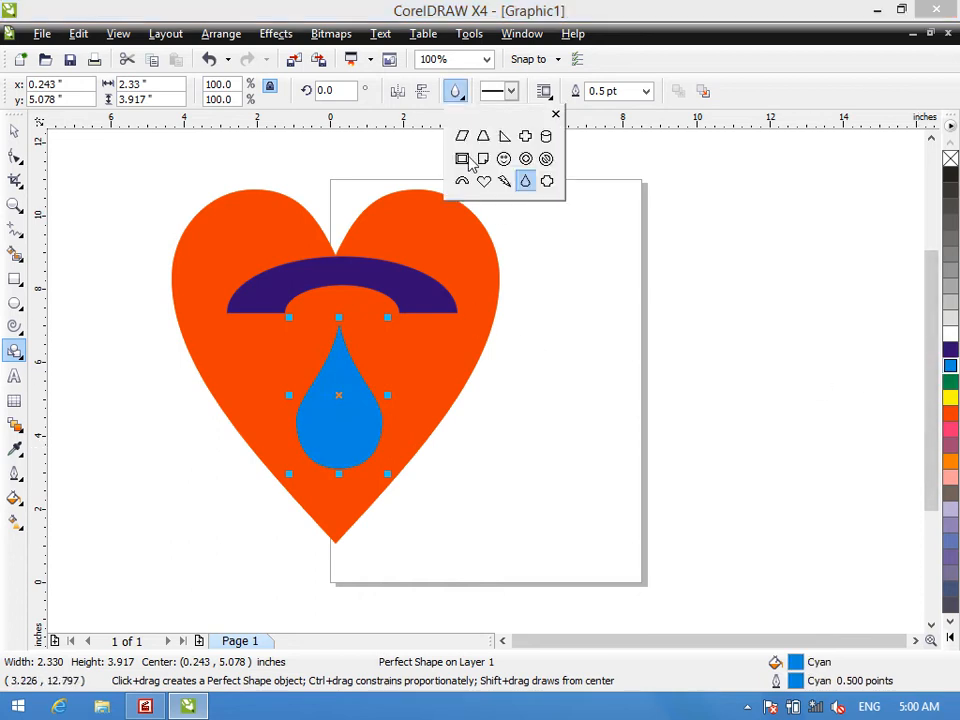
{"action": "left_click", "coordinate": [546, 158]}
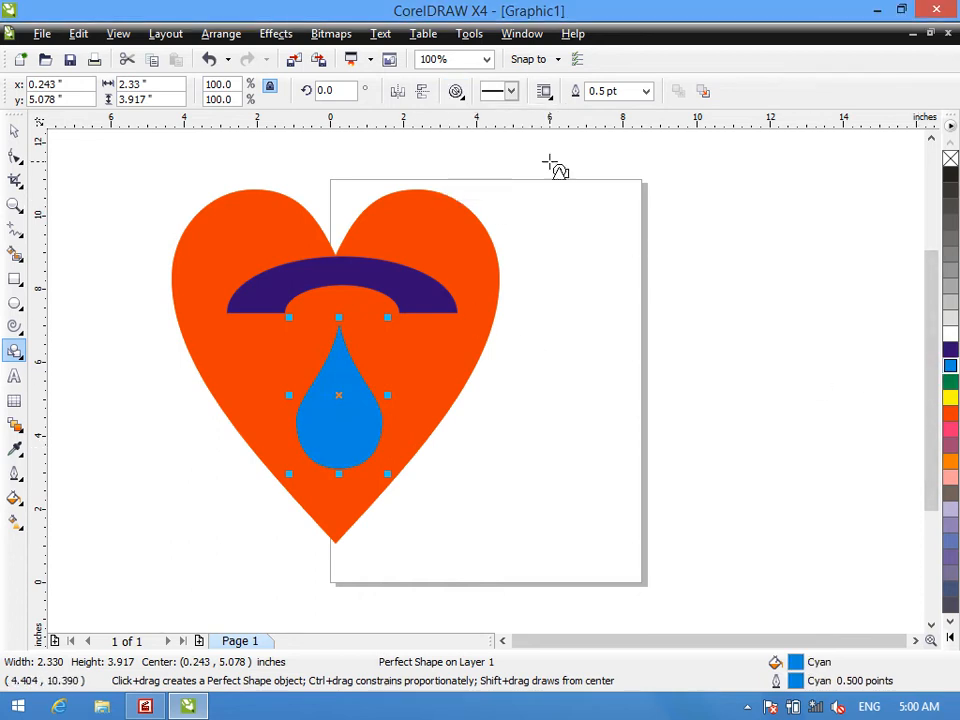
{"action": "left_click_drag", "start_coordinate": [630, 233], "coordinate": [789, 446]}
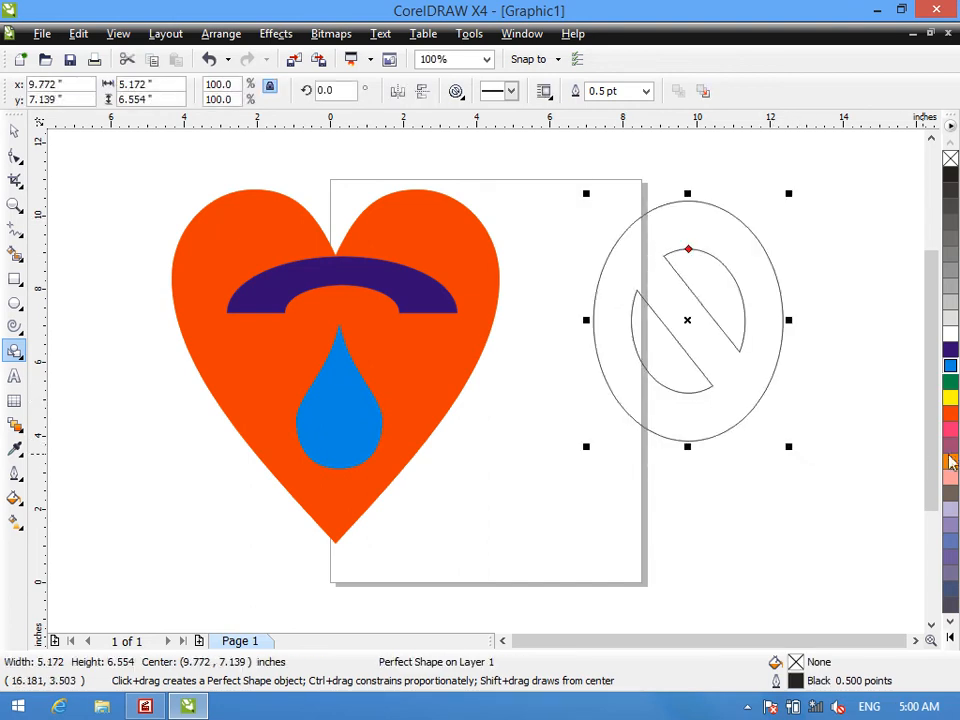
{"action": "left_click", "coordinate": [950, 397]}
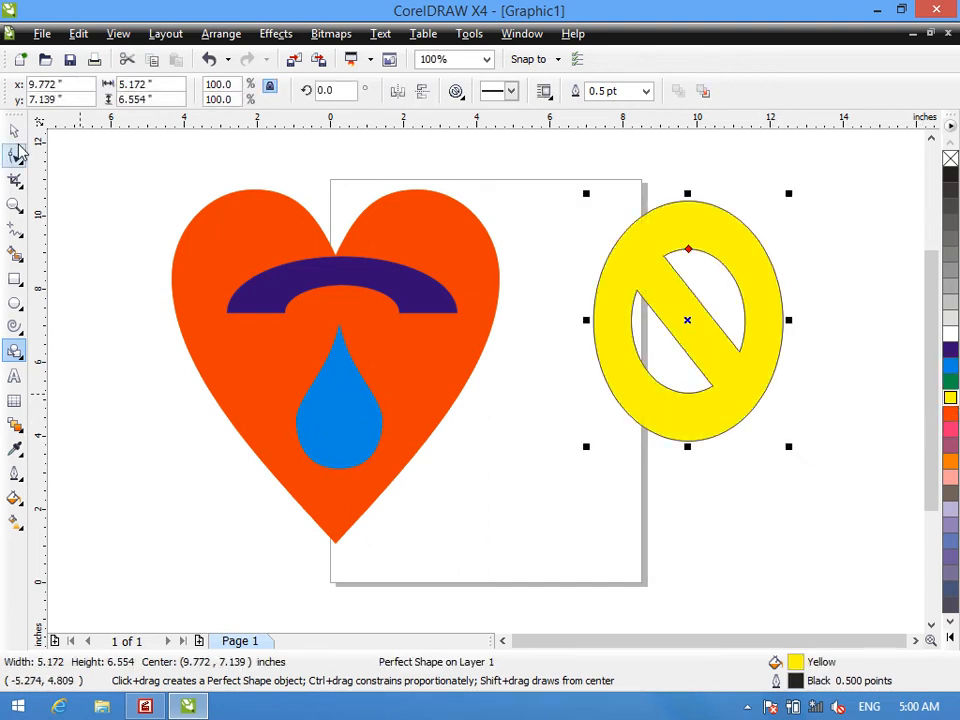
{"action": "left_click", "coordinate": [455, 92]}
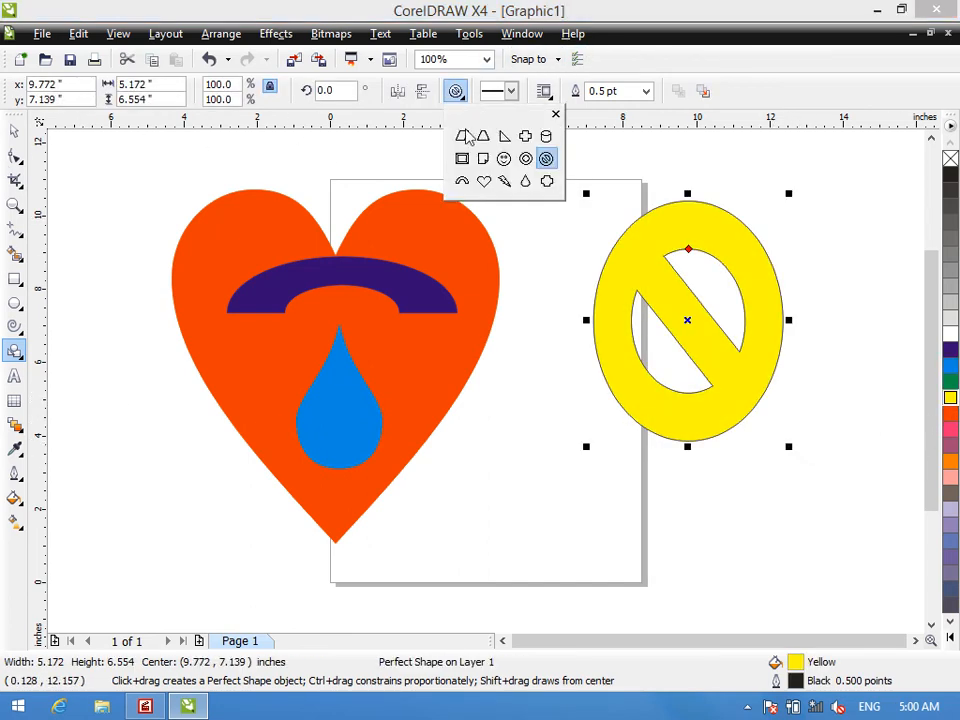
{"action": "left_click", "coordinate": [511, 91]}
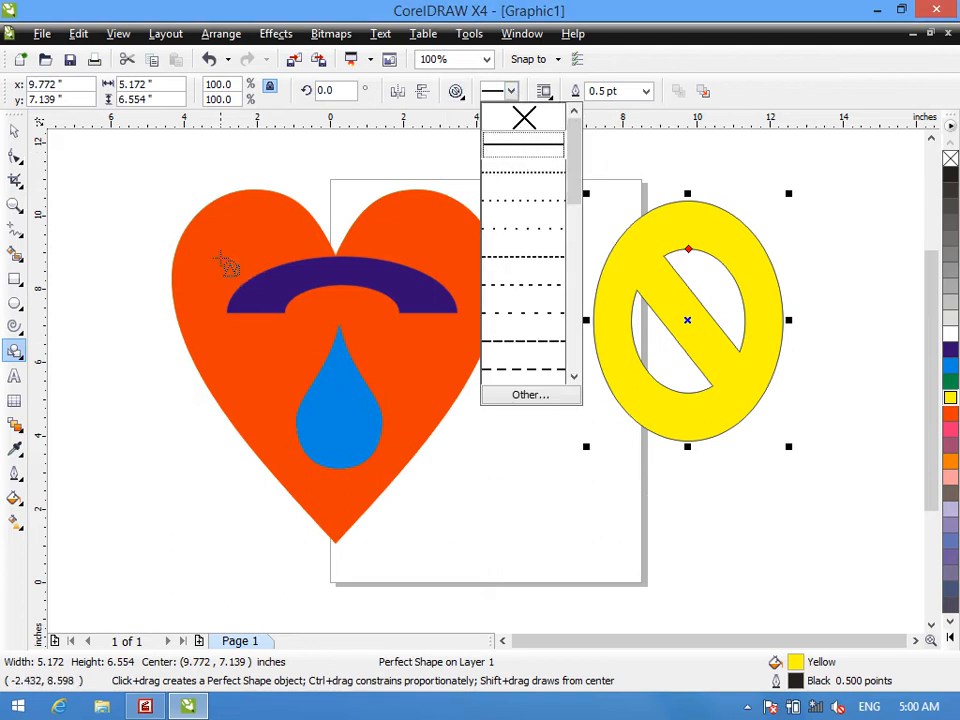
{"action": "left_click", "coordinate": [197, 255]}
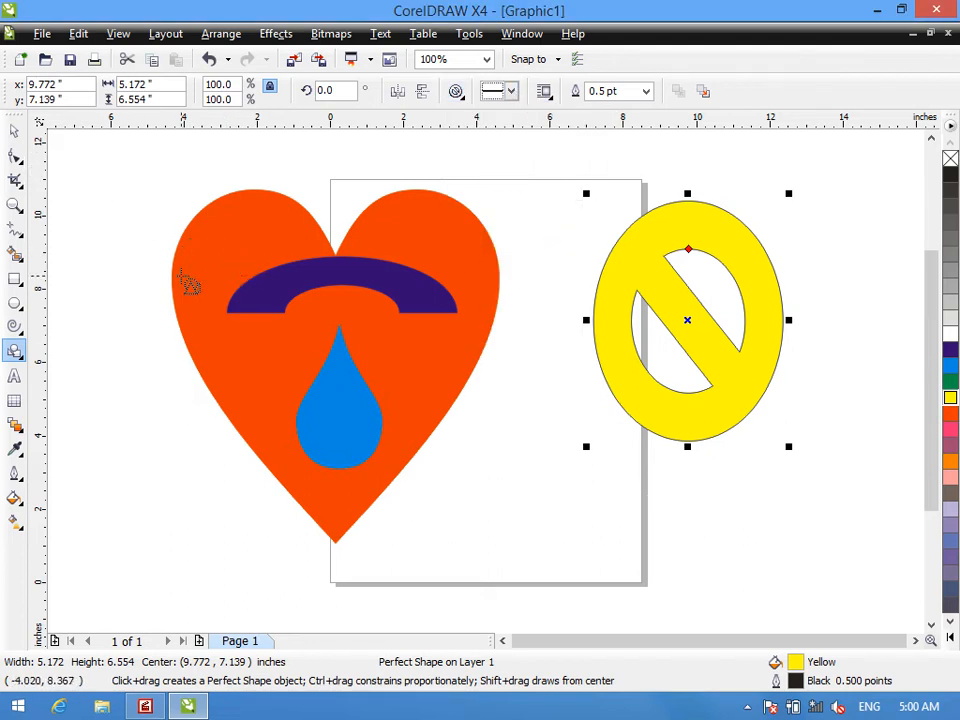
- Delete the yellow no-symbol shape, the blue arch and the cyan teardrop, keeping only the heart
{"action": "key", "text": "space"}
{"action": "key", "text": "Delete"}
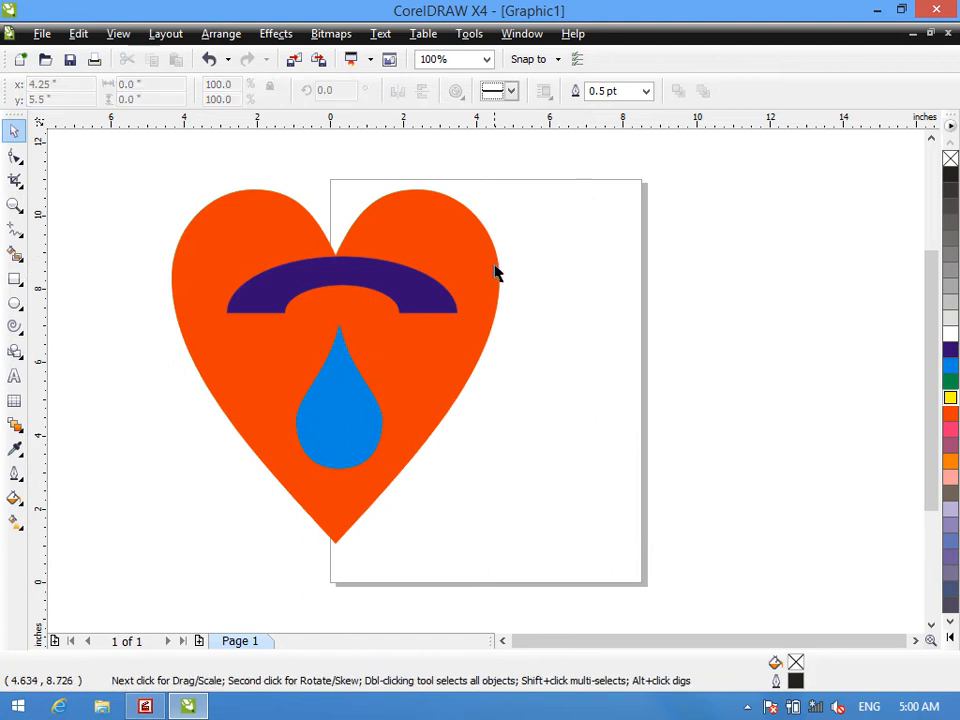
{"action": "left_click", "coordinate": [363, 278]}
{"action": "key", "text": "Delete"}
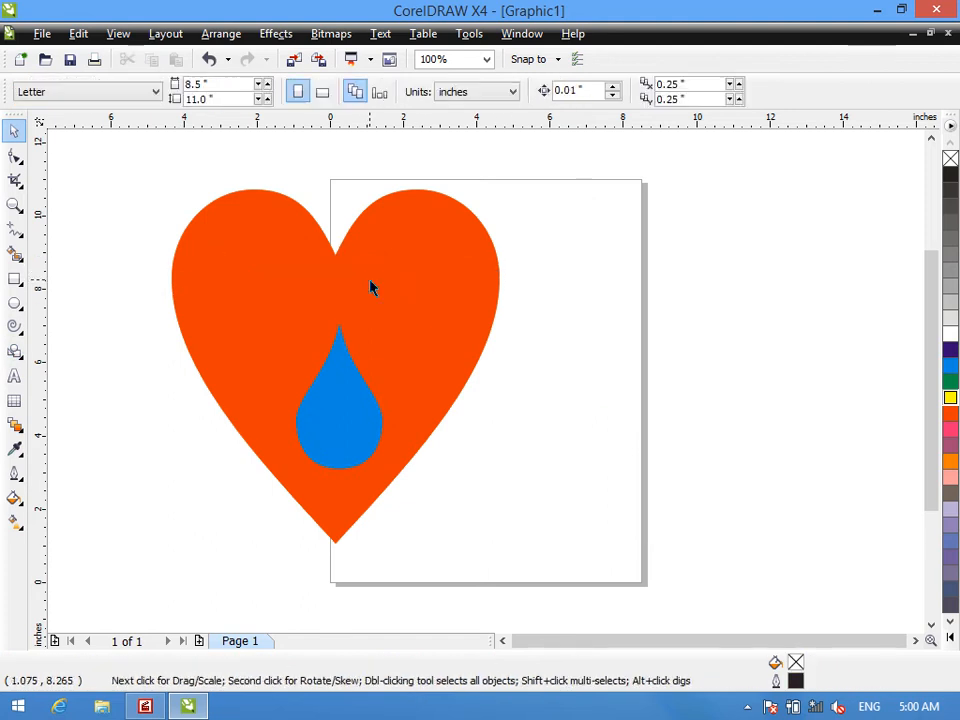
{"action": "left_click", "coordinate": [341, 398]}
{"action": "key", "text": "Delete"}
- Move the red heart onto the page, nearly centred, and apply a dashed line style to its outline
{"action": "left_click_drag", "start_coordinate": [321, 336], "coordinate": [462, 346]}
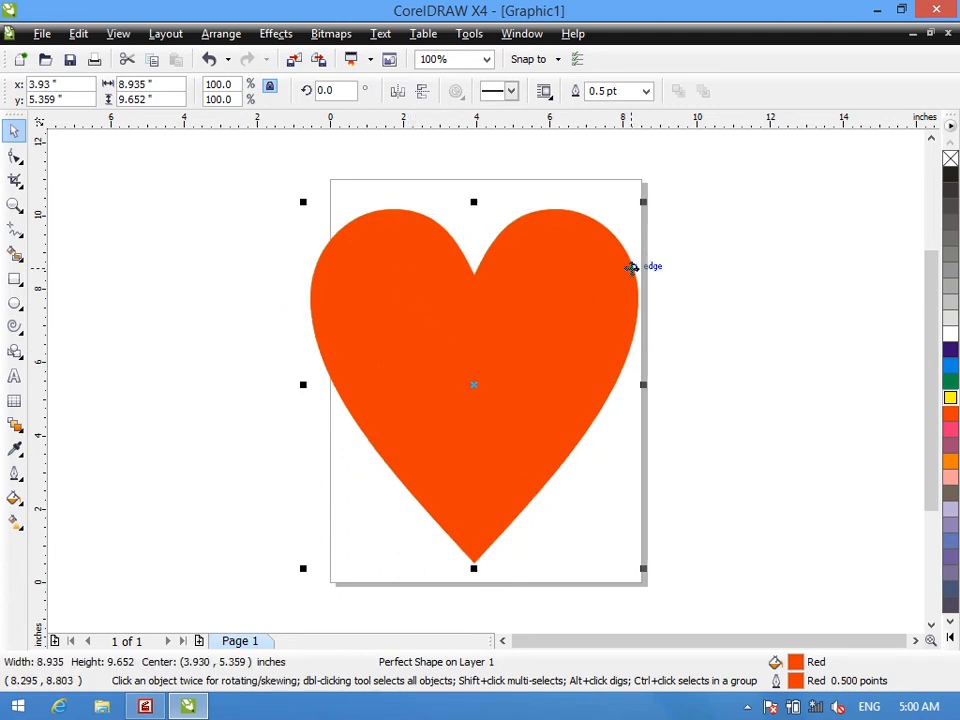
{"action": "left_click", "coordinate": [511, 91]}
{"action": "left_click_drag", "start_coordinate": [574, 169], "coordinate": [585, 268]}
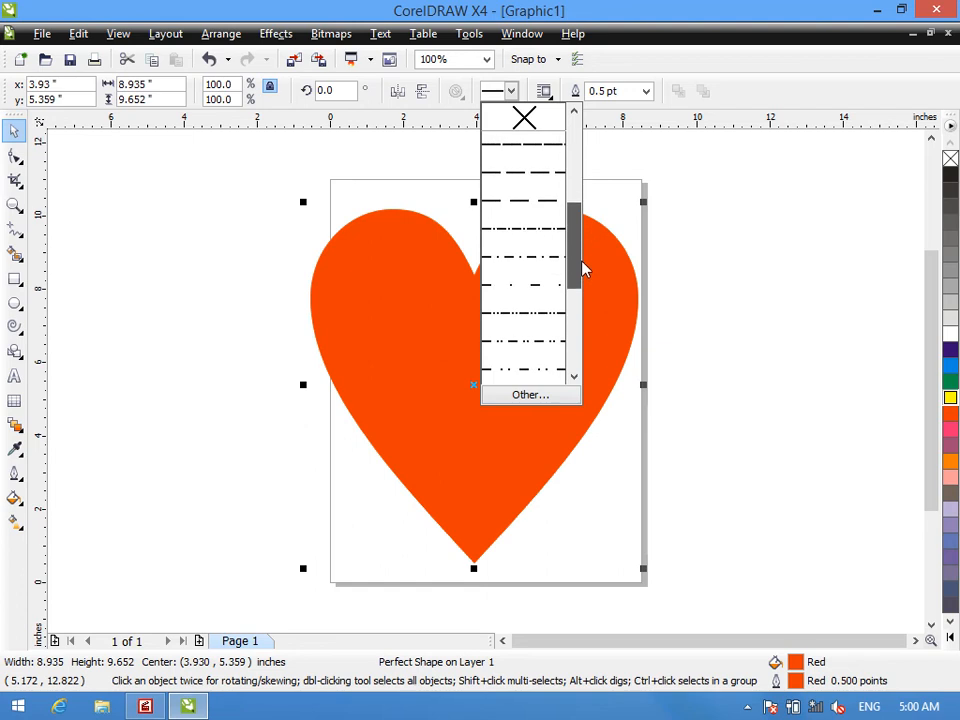
{"action": "left_click", "coordinate": [544, 208]}
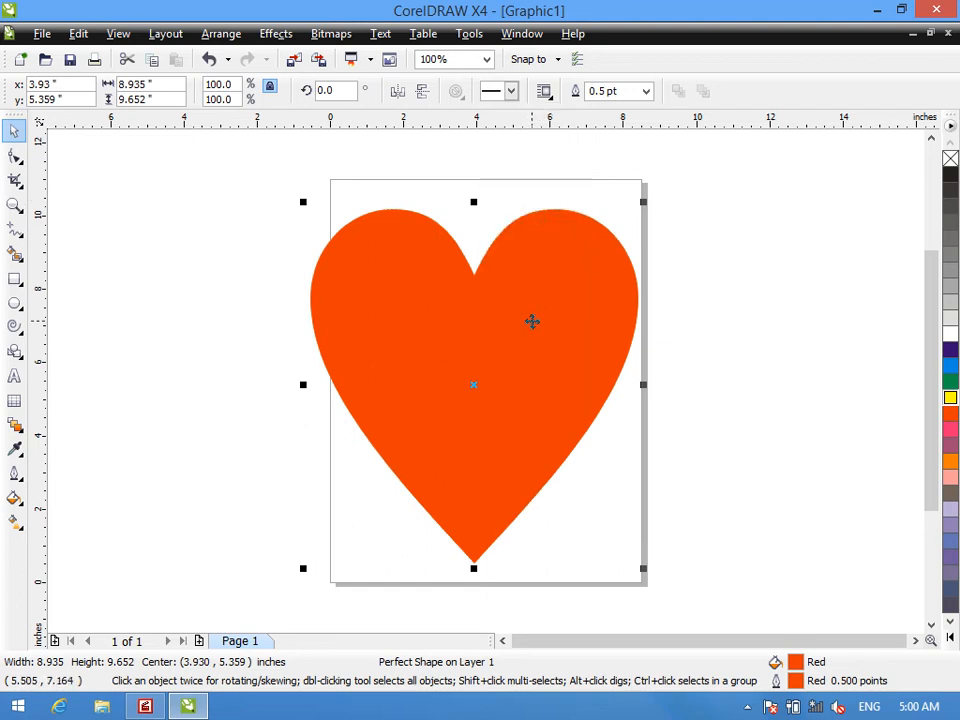
- Set the heart's outline width to 12 pt and colour the outline Blue
{"action": "key", "text": "z"}
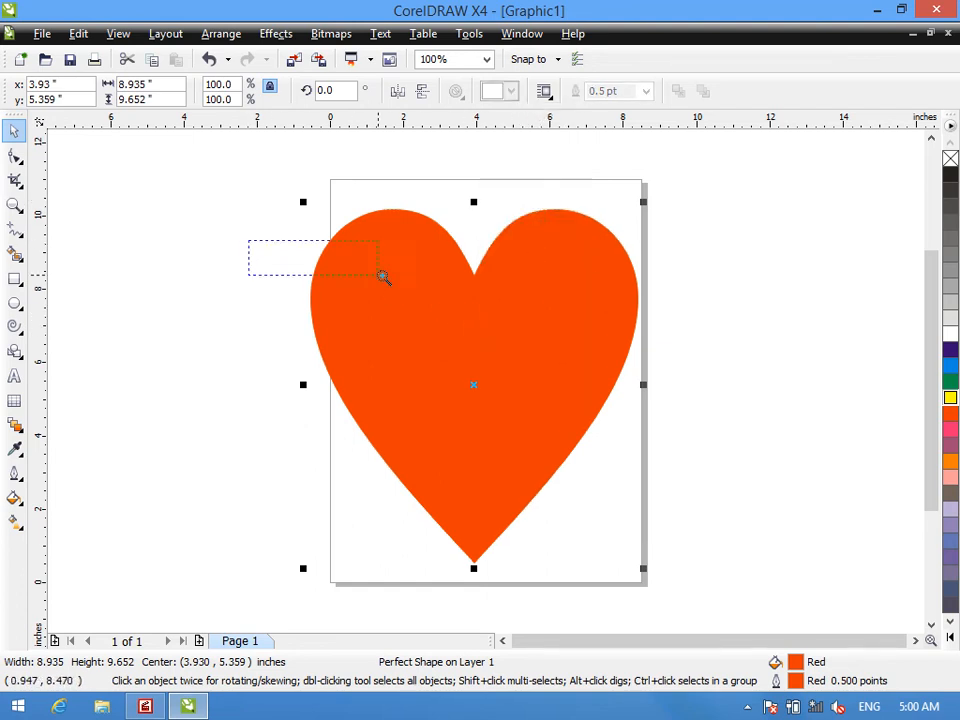
{"action": "left_click_drag", "start_coordinate": [370, 274], "coordinate": [372, 276]}
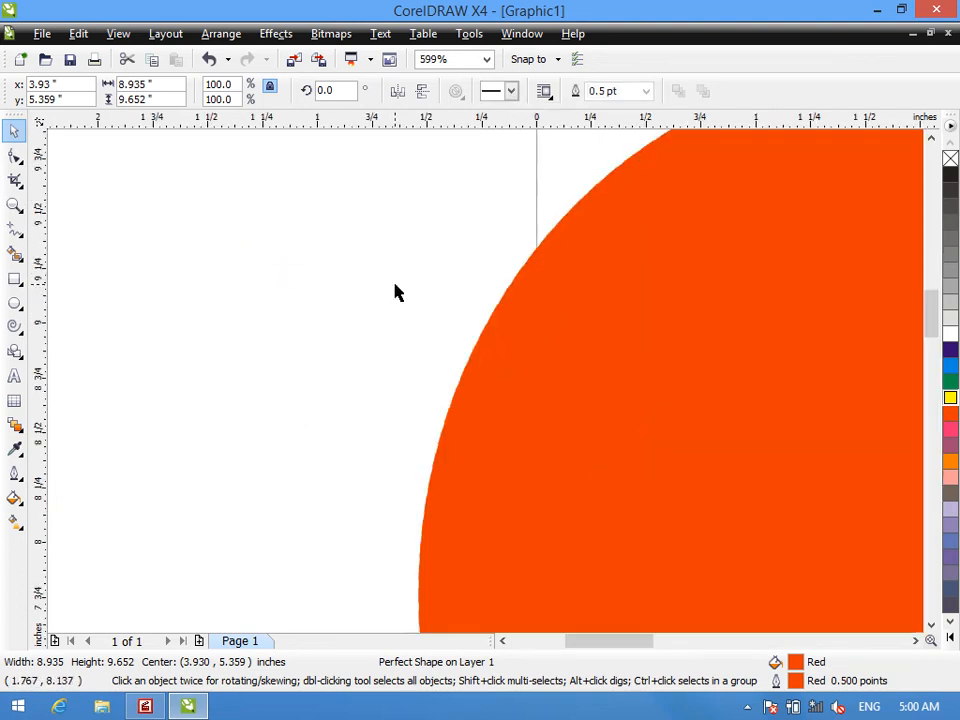
{"action": "left_click", "coordinate": [646, 91]}
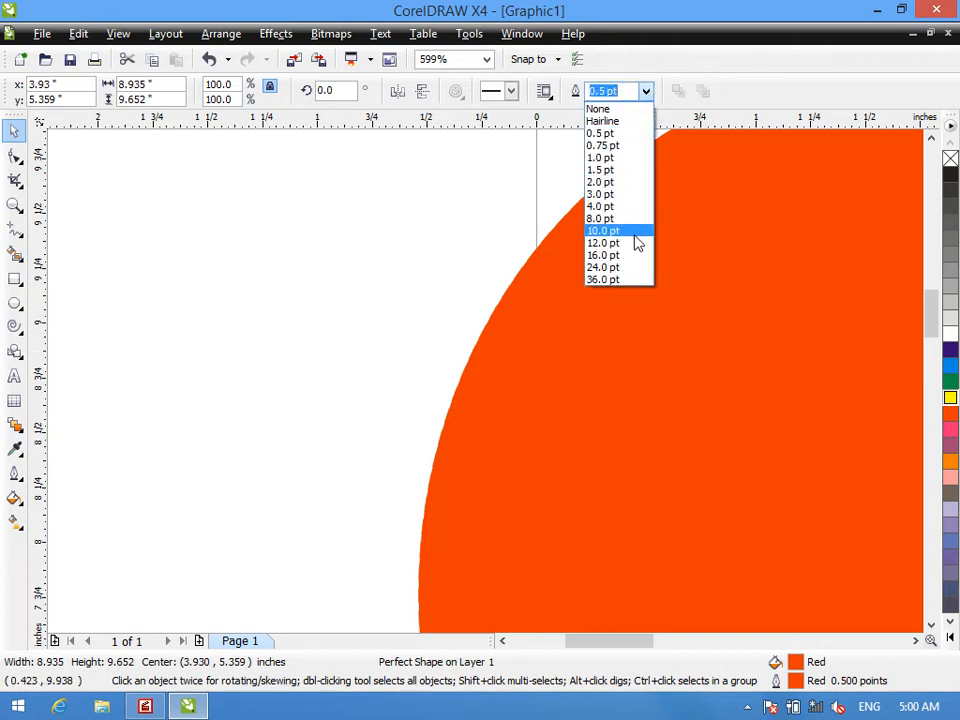
{"action": "left_click", "coordinate": [637, 250]}
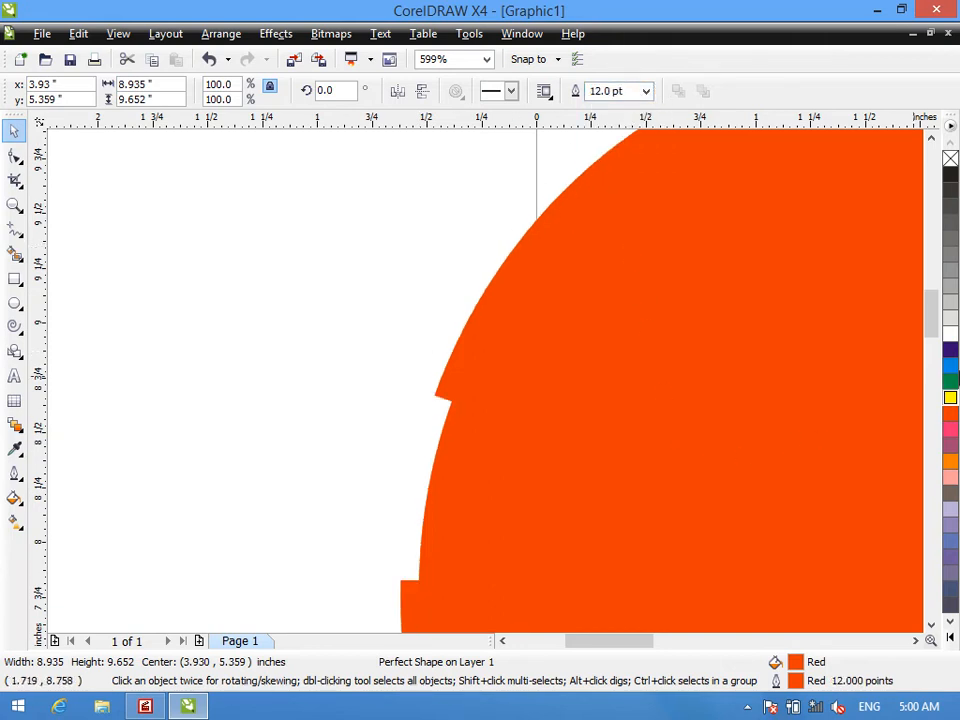
{"action": "right_click", "coordinate": [950, 350]}
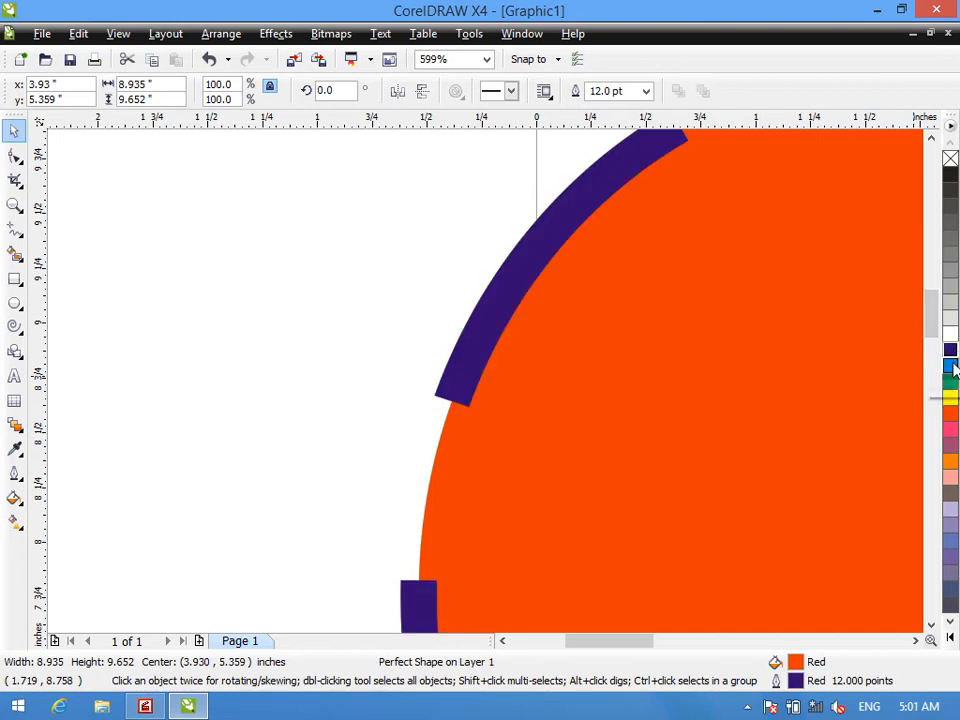
{"action": "key", "text": "shift+F2"}
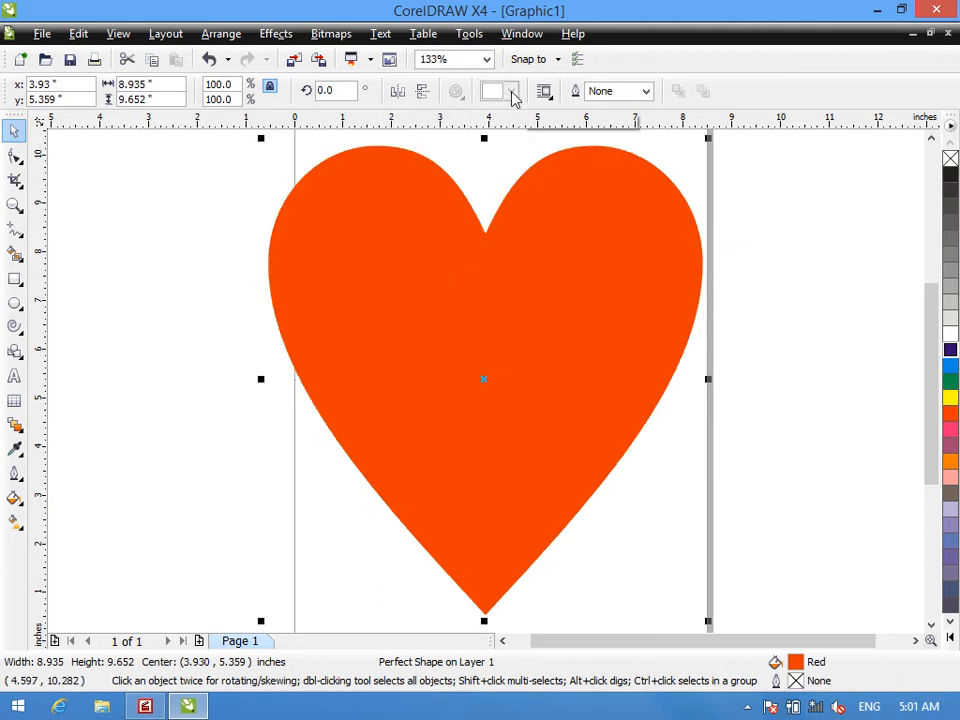
- Undo the recent outline width and colour changes on the heart and reselect it
{"action": "left_click", "coordinate": [453, 197]}
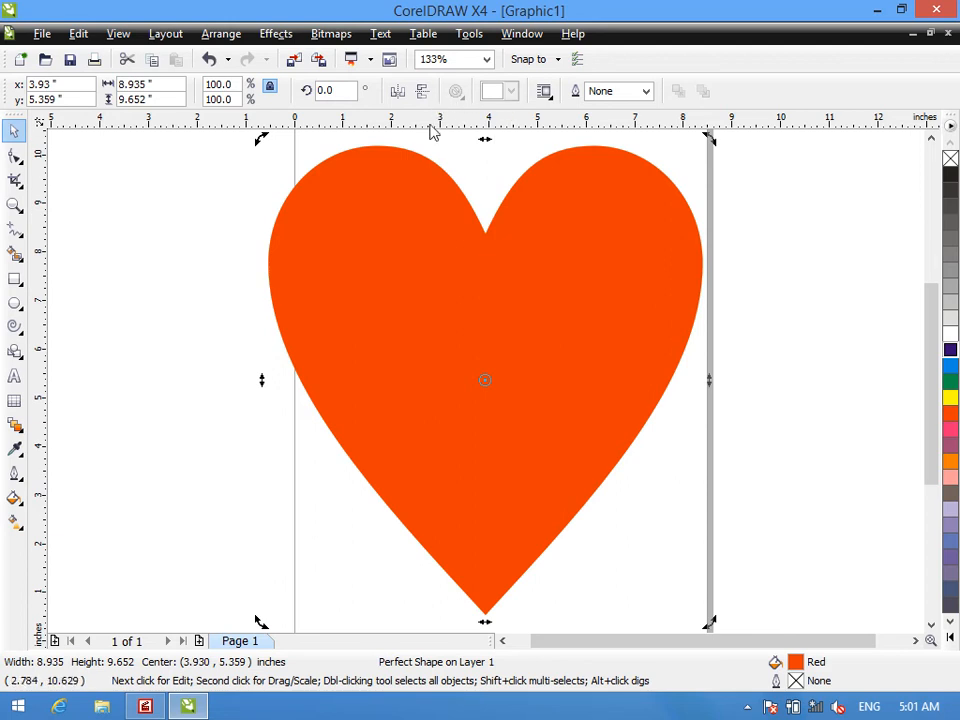
{"action": "key", "text": "ctrl+z"}
{"action": "key", "text": "ctrl+z"}
{"action": "key", "text": "ctrl+z"}
{"action": "left_click", "coordinate": [199, 249]}
{"action": "left_click", "coordinate": [530, 265]}
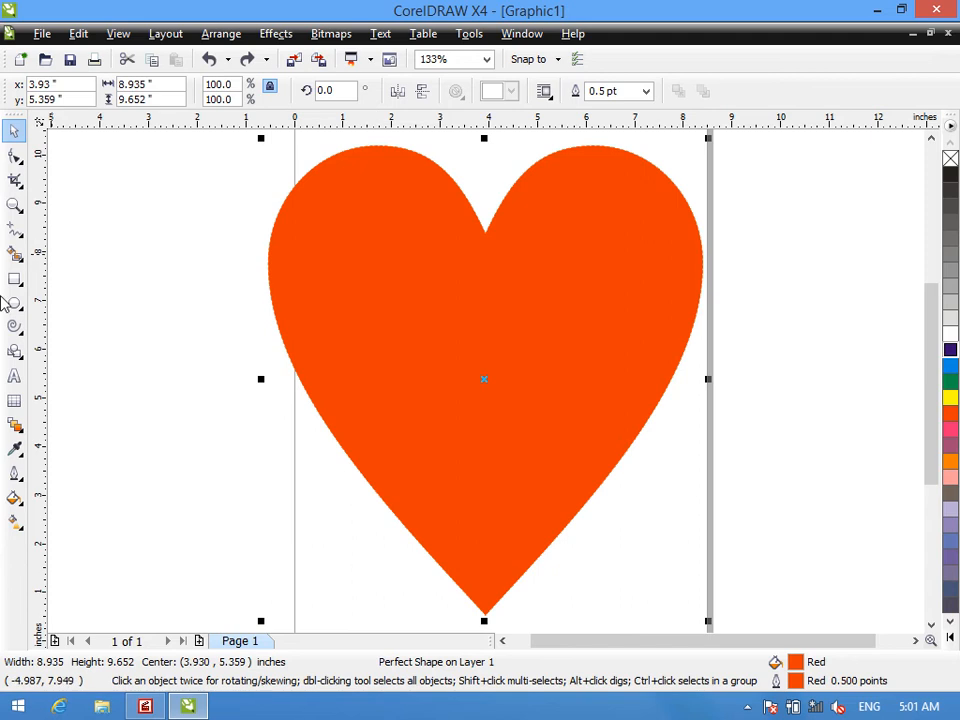
- Give the heart a 16 pt outline in 70% Black with a closely spaced long-dash line style
{"action": "left_click", "coordinate": [14, 349]}
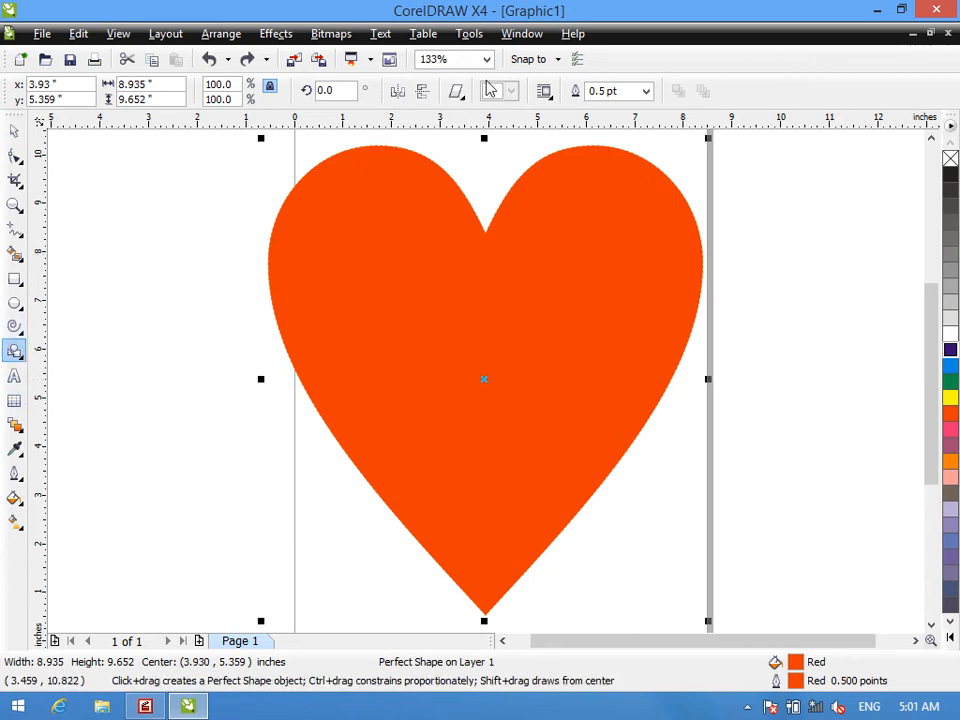
{"action": "left_click", "coordinate": [456, 91]}
{"action": "left_click", "coordinate": [415, 240]}
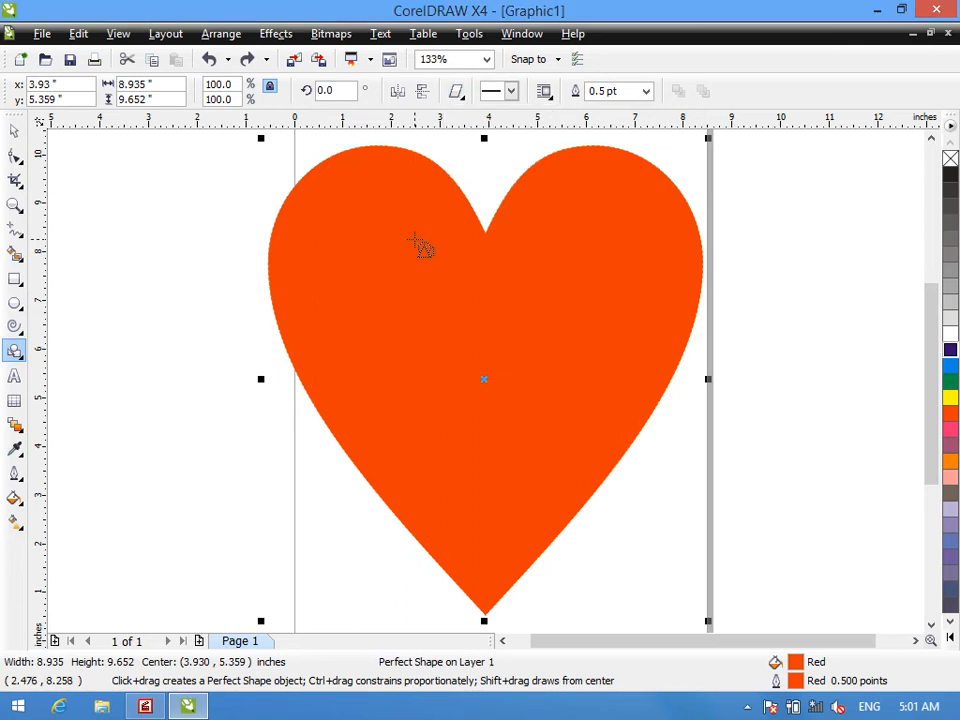
{"action": "right_click", "coordinate": [951, 224]}
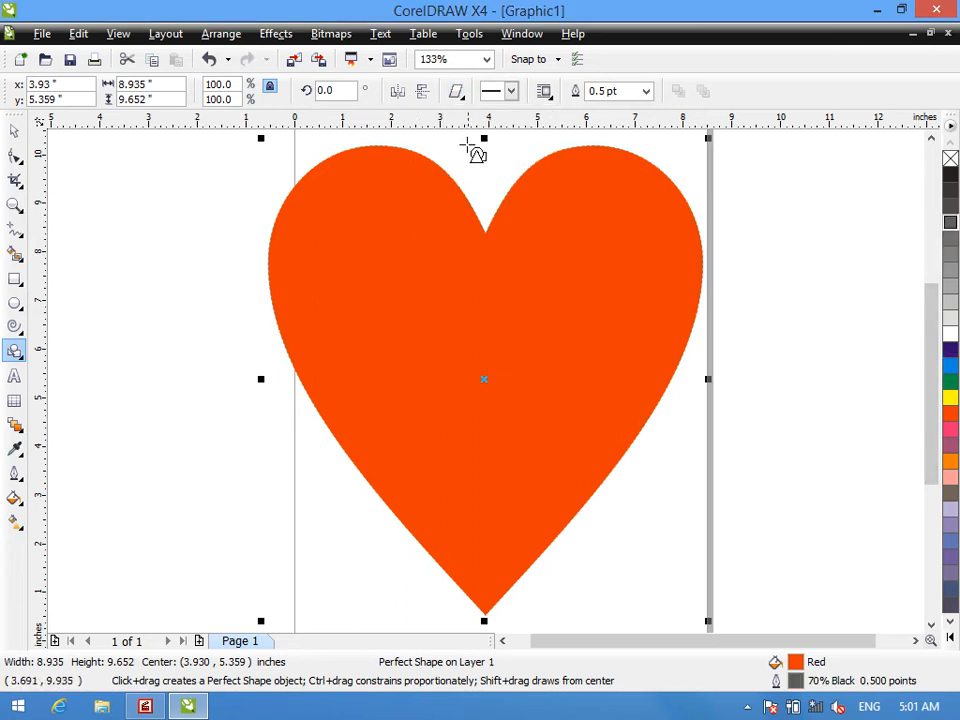
{"action": "left_click", "coordinate": [513, 93]}
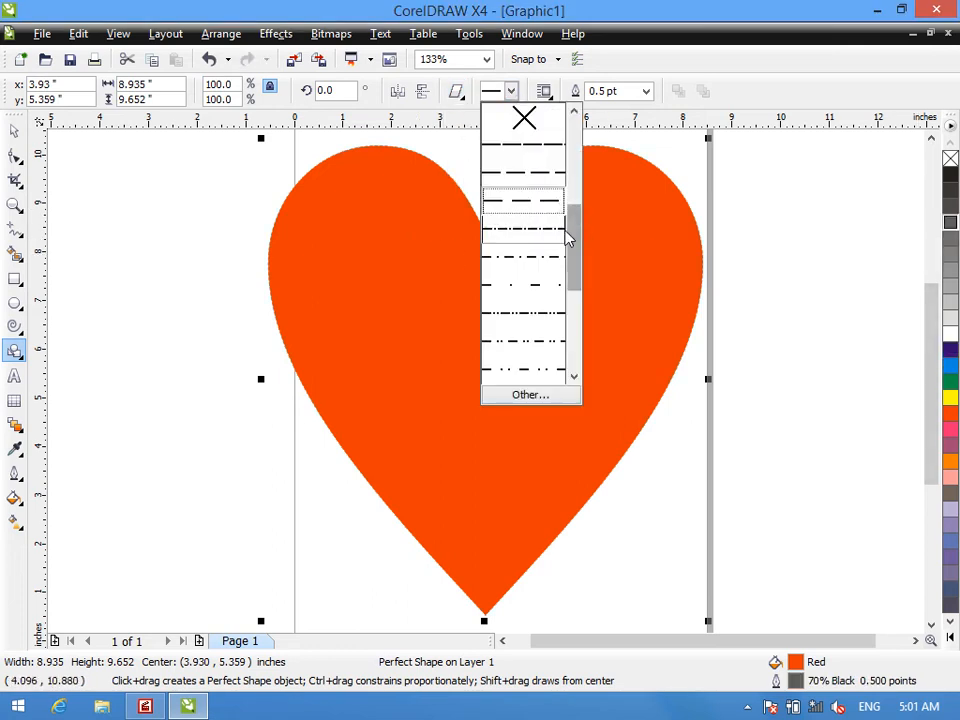
{"action": "scroll", "coordinate": [575, 242], "scroll_direction": "up", "scroll_amount": 3}
{"action": "left_click", "coordinate": [531, 146]}
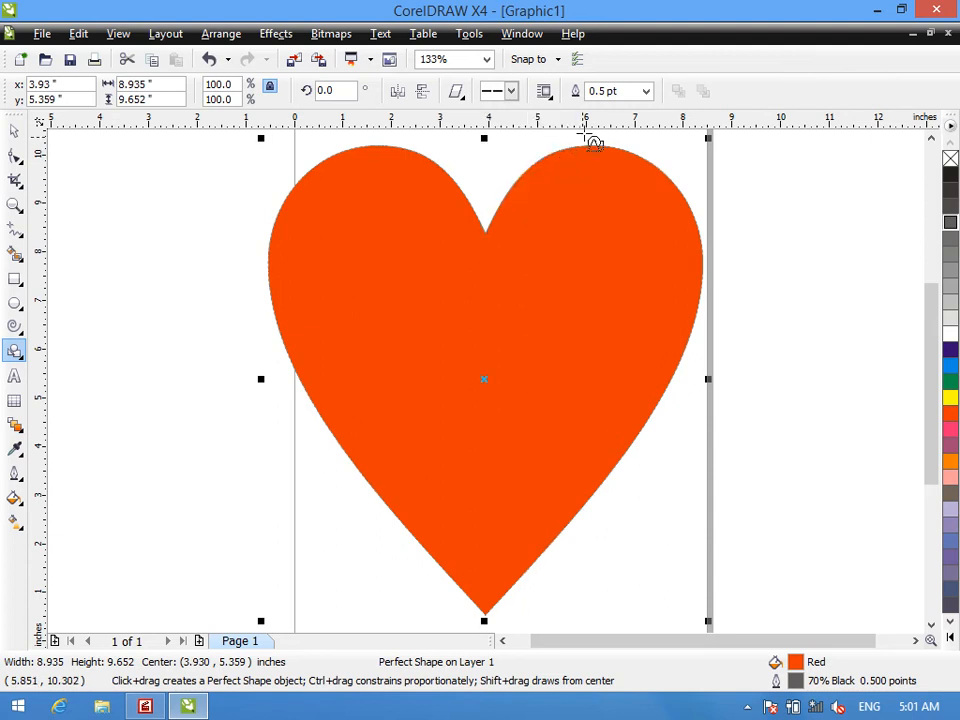
{"action": "left_click", "coordinate": [646, 91]}
{"action": "left_click", "coordinate": [615, 252]}
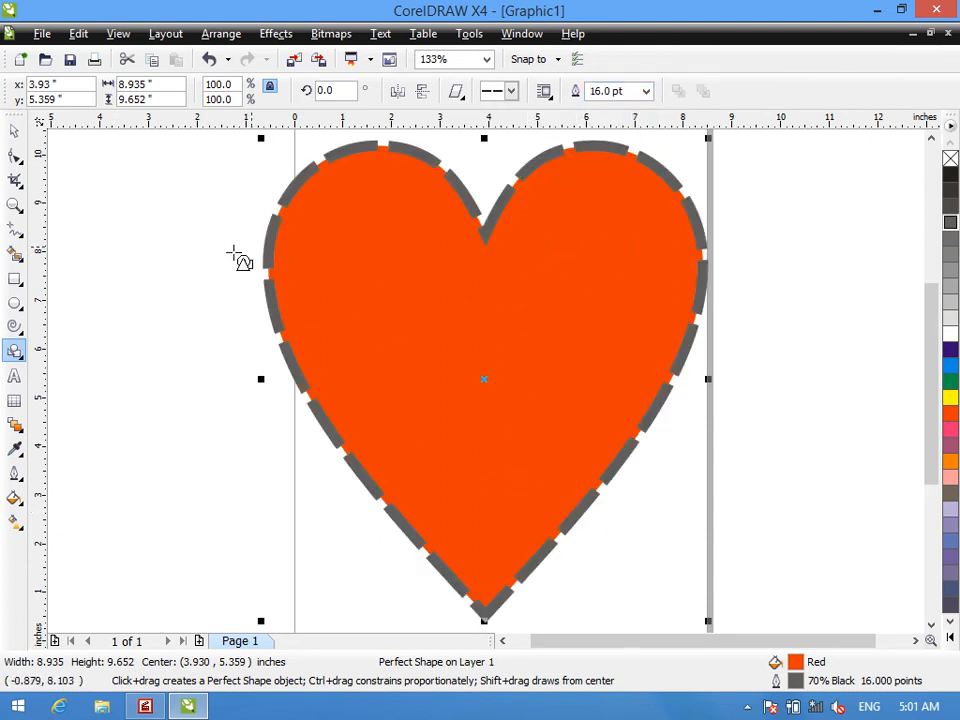
- Try a dotted line style on the heart's outline and replace it with widely spaced short dashes
{"action": "left_click", "coordinate": [511, 91]}
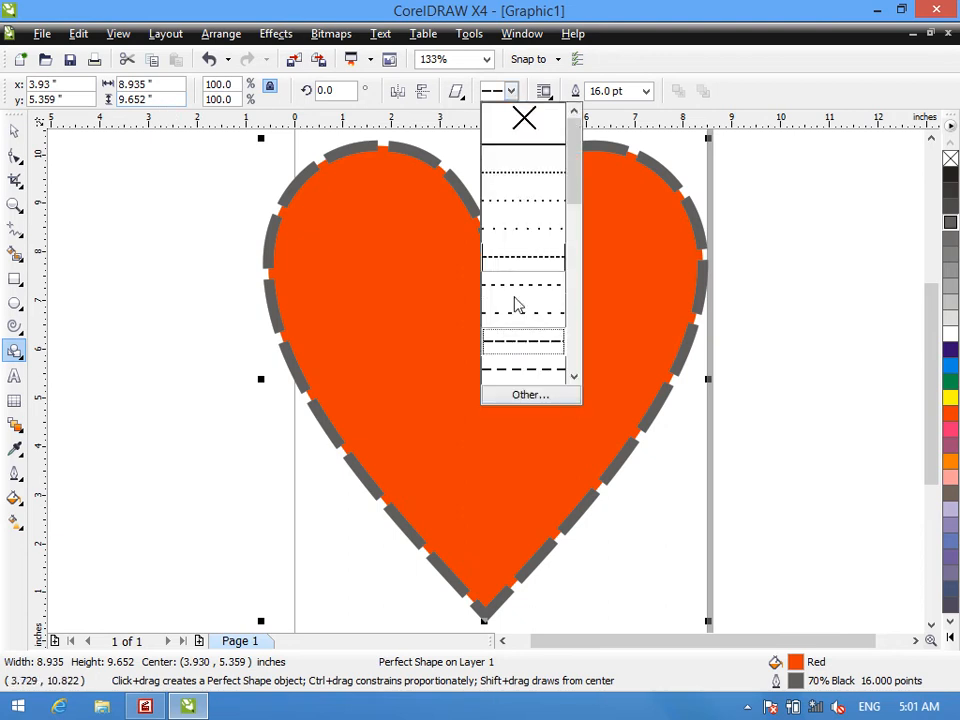
{"action": "left_click", "coordinate": [555, 173]}
{"action": "left_click", "coordinate": [511, 91]}
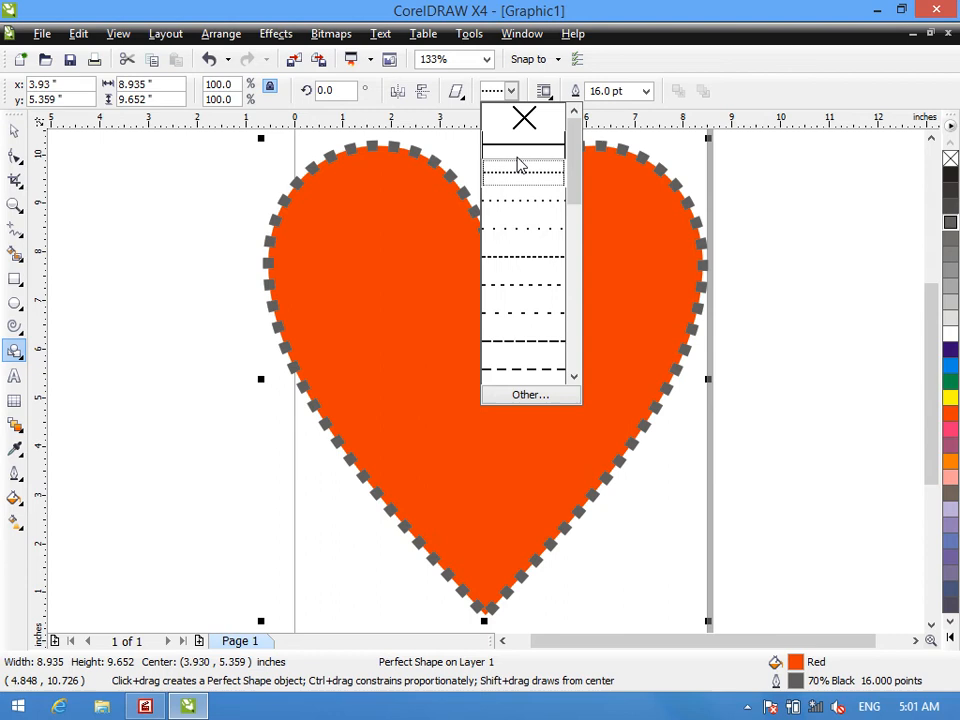
{"action": "left_click", "coordinate": [517, 311]}
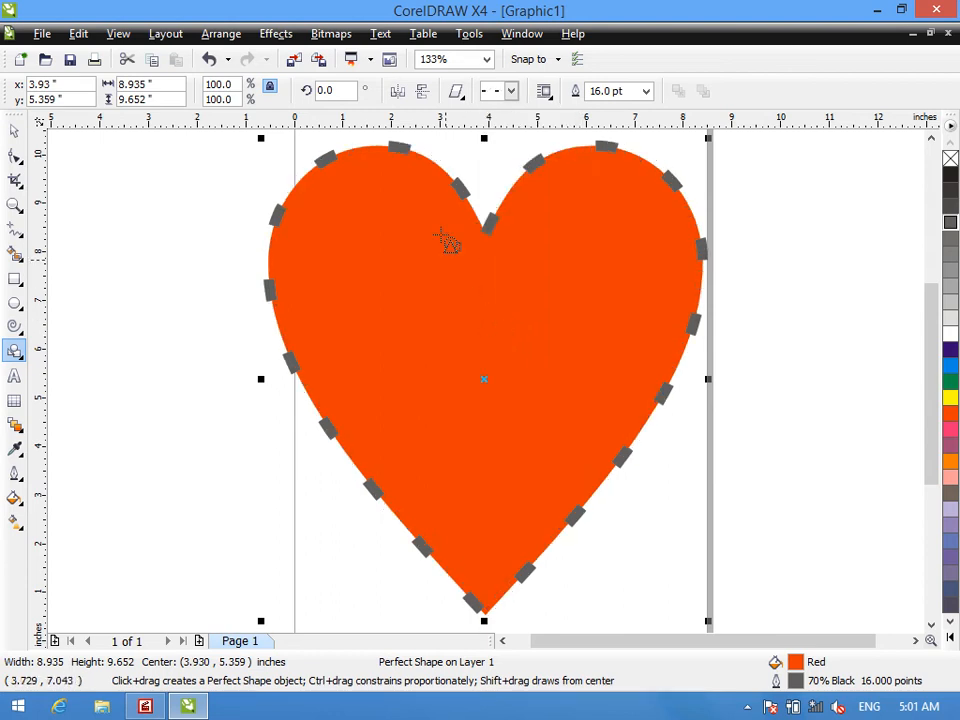
- Delete the heart and switch to the Arrow Shapes tool
{"action": "key", "text": "Delete"}
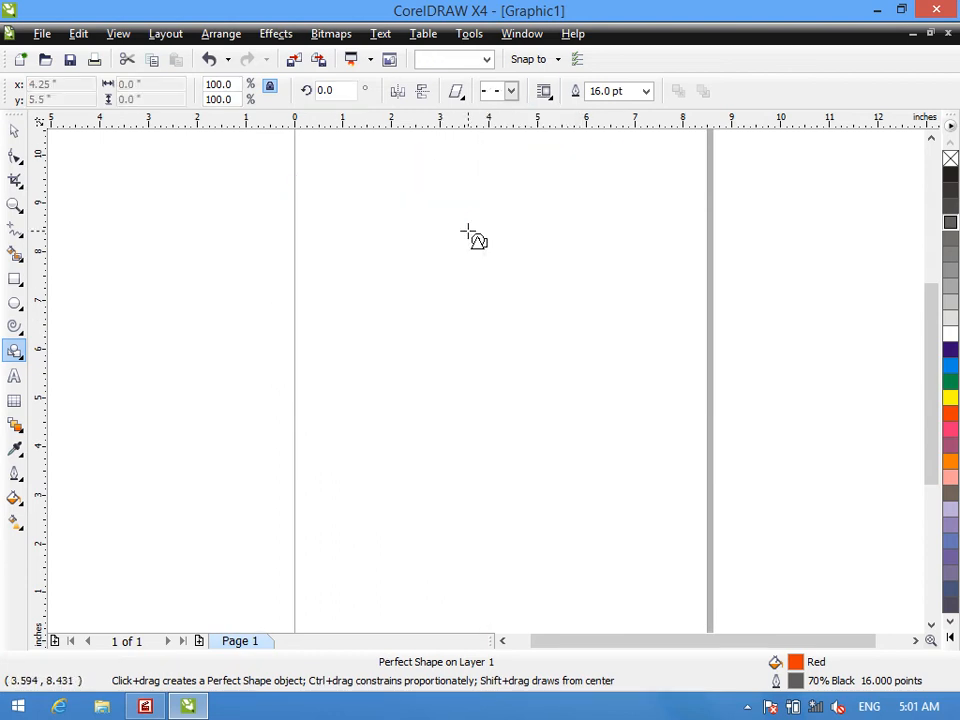
{"action": "left_click", "coordinate": [461, 91]}
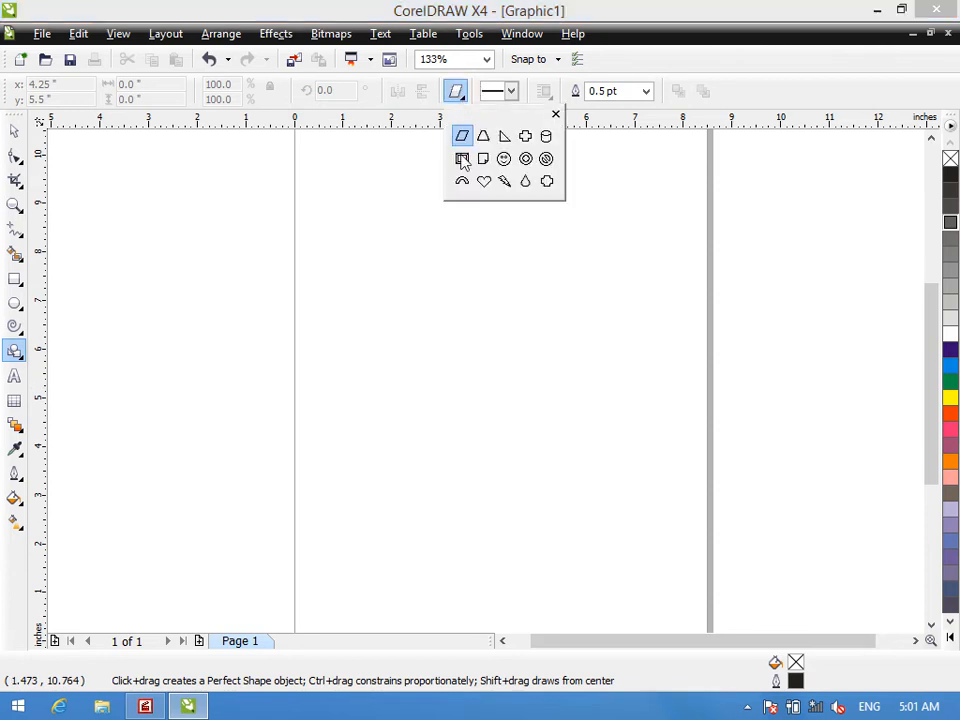
{"action": "right_click", "coordinate": [14, 350]}
{"action": "left_click", "coordinate": [14, 350]}
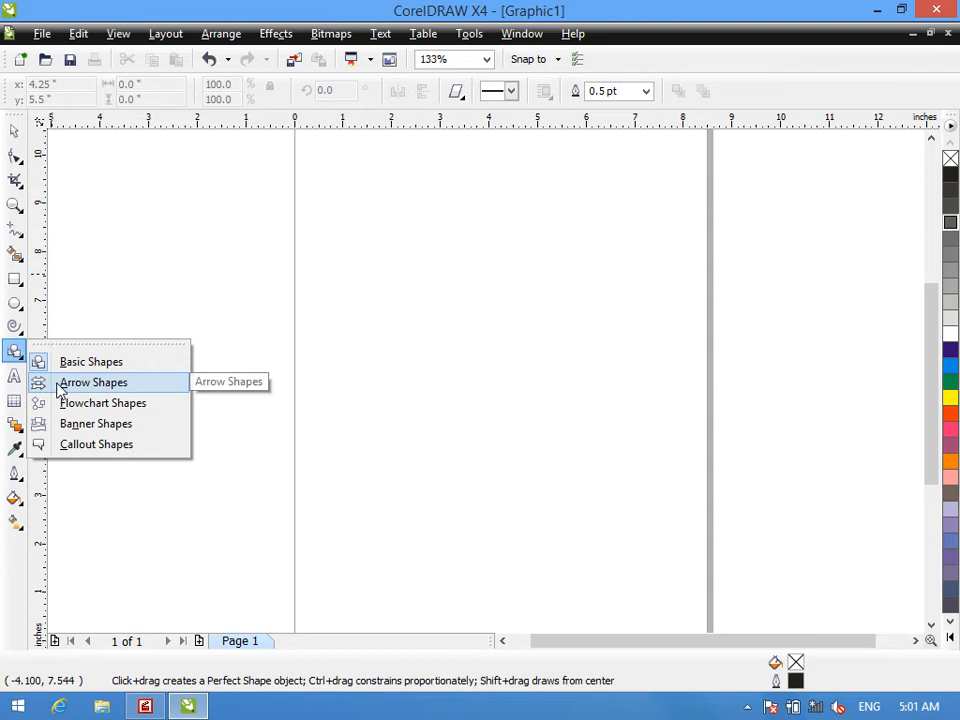
{"action": "left_click", "coordinate": [62, 384]}
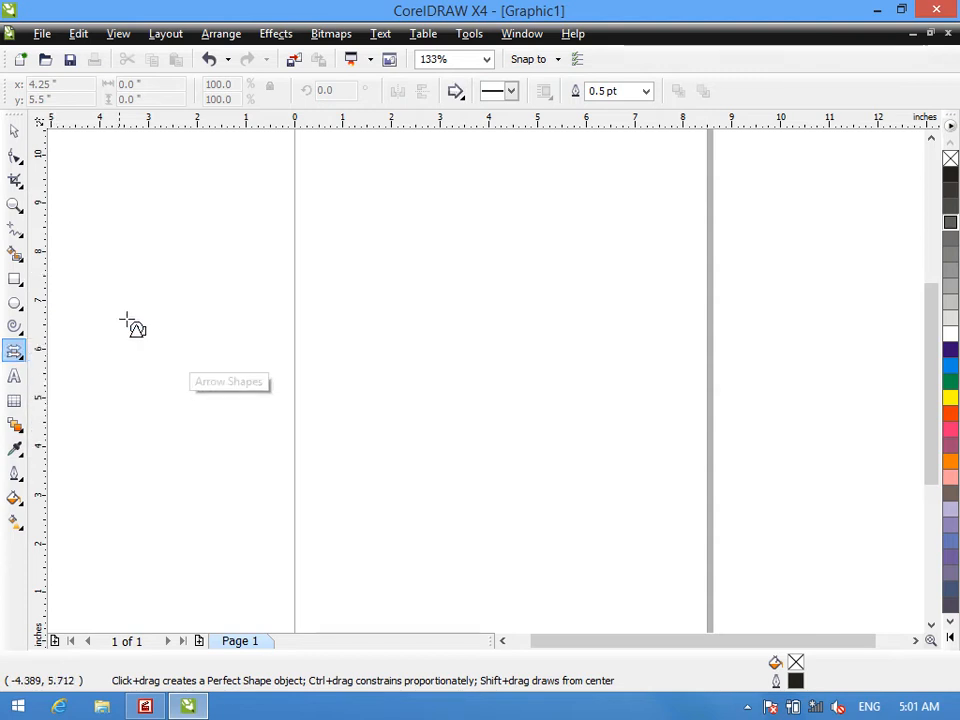
- Draw a right-pointing arrow about 13.3 by 5.4 inches across the page and colour its fill and outline Cyan
{"action": "left_click", "coordinate": [456, 92]}
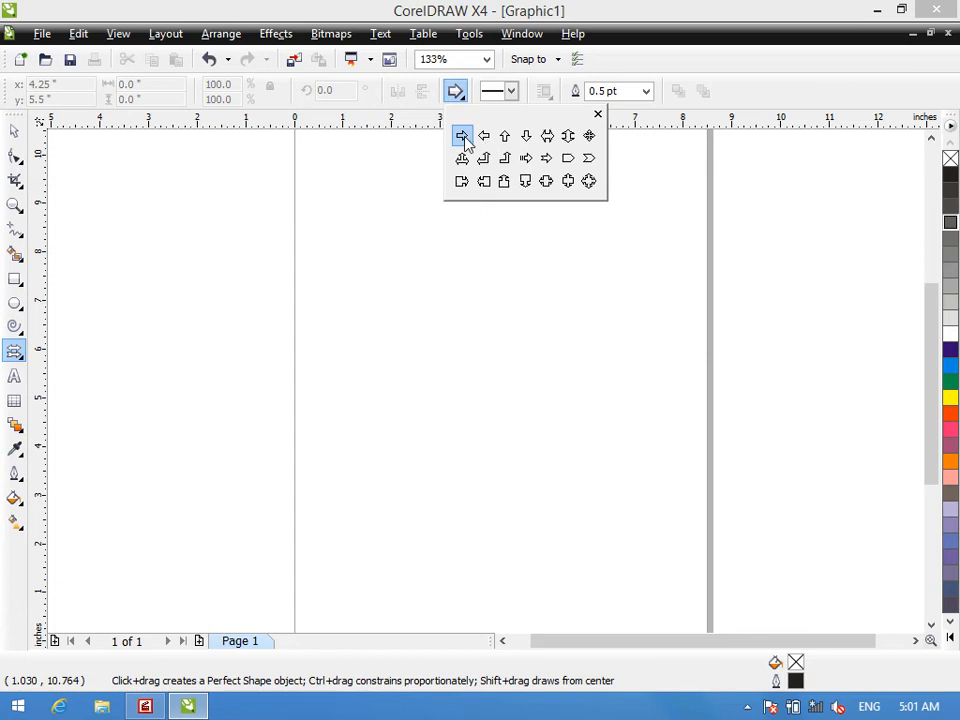
{"action": "left_click", "coordinate": [463, 139]}
{"action": "left_click_drag", "start_coordinate": [180, 186], "coordinate": [849, 463]}
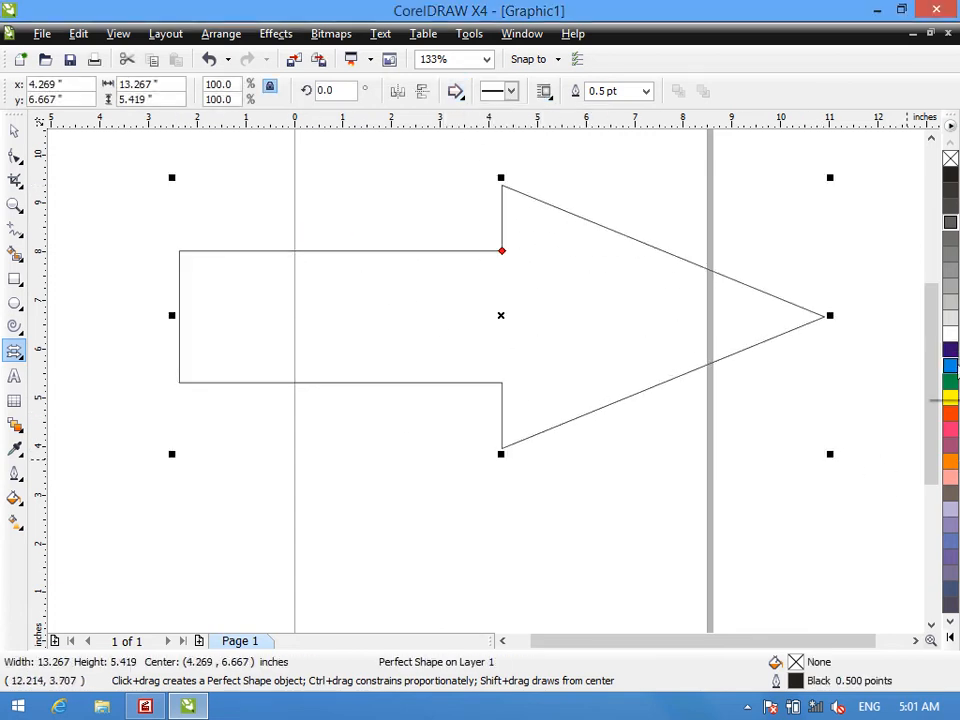
{"action": "left_click", "coordinate": [952, 366]}
{"action": "right_click", "coordinate": [952, 366]}
- Give the arrow a closely spaced dotted outline style with a width of 16 pt
{"action": "left_click", "coordinate": [512, 91]}
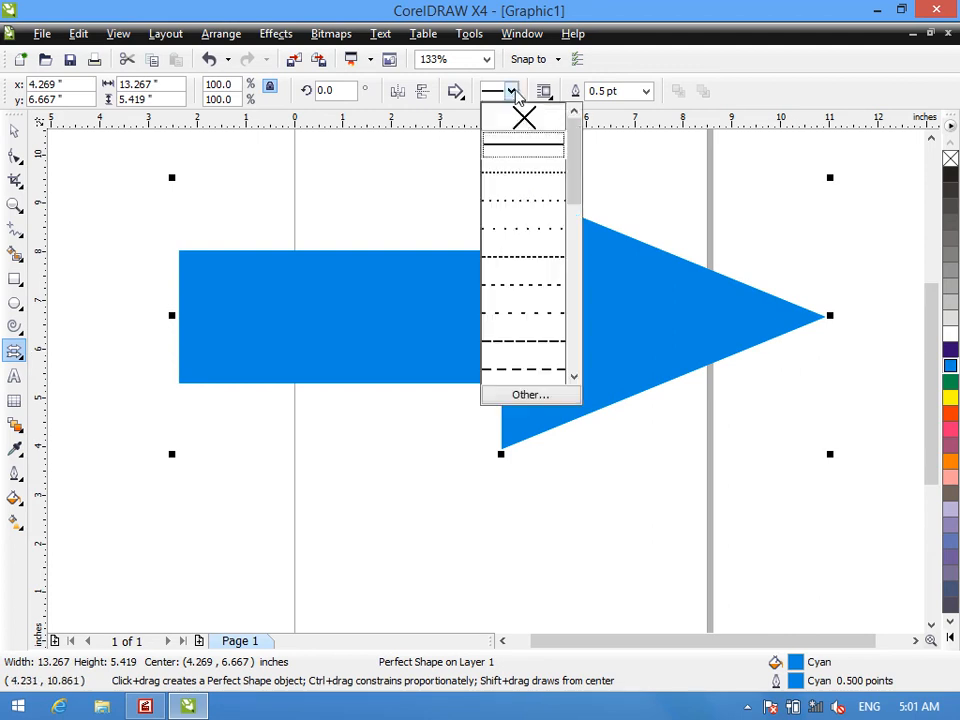
{"action": "left_click", "coordinate": [523, 170]}
{"action": "left_click", "coordinate": [647, 91]}
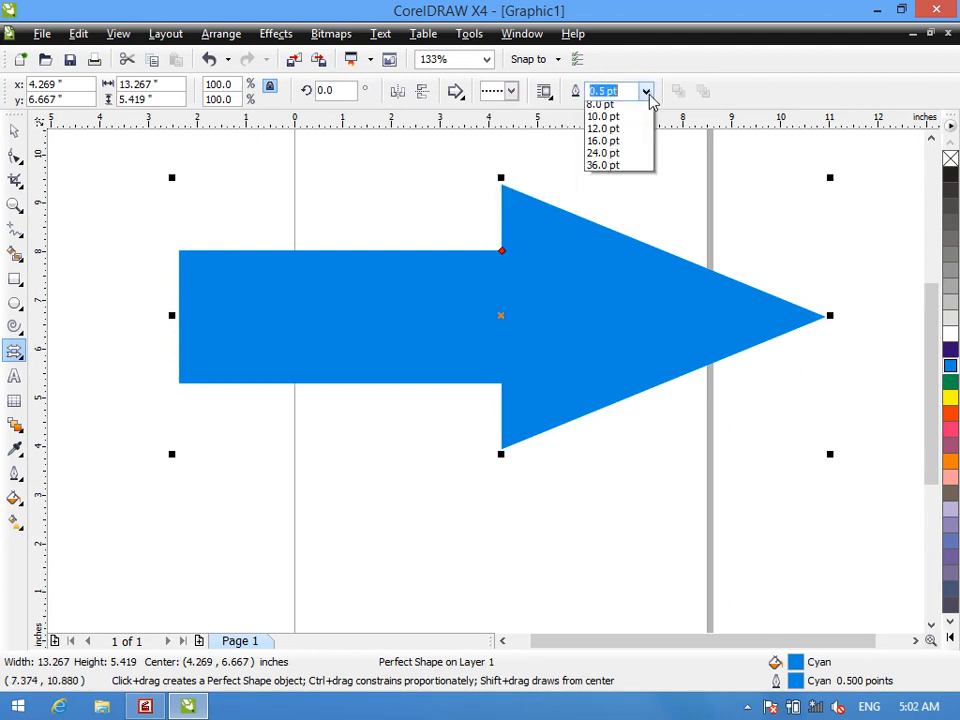
{"action": "left_click", "coordinate": [632, 255]}
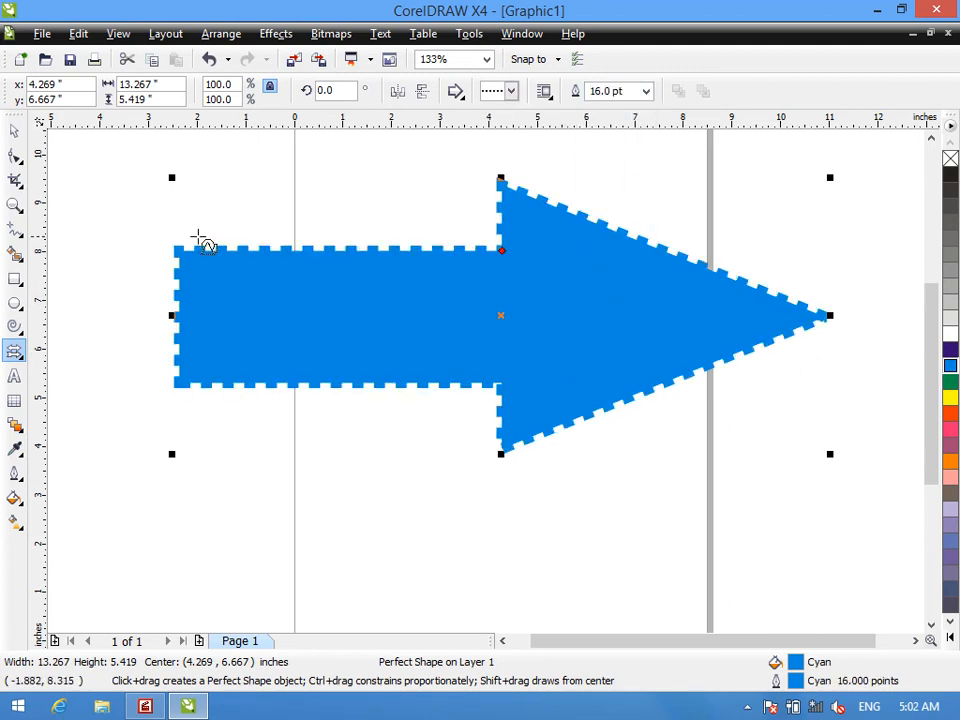
- Add the artistic text "Address:" below the arrow
{"action": "left_click", "coordinate": [14, 375]}
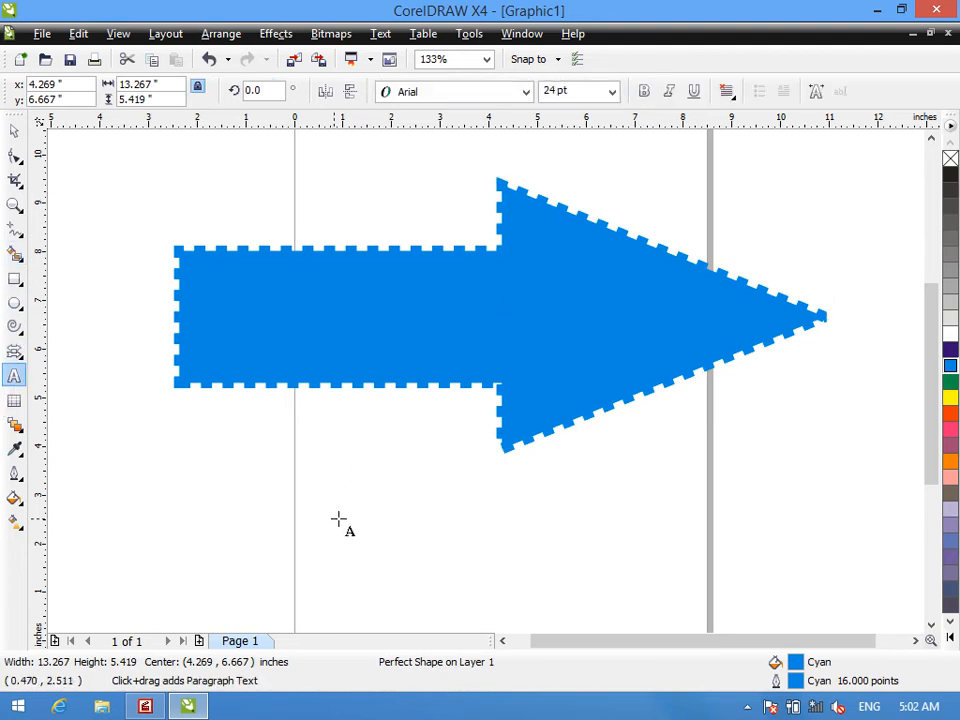
{"action": "left_click", "coordinate": [188, 490]}
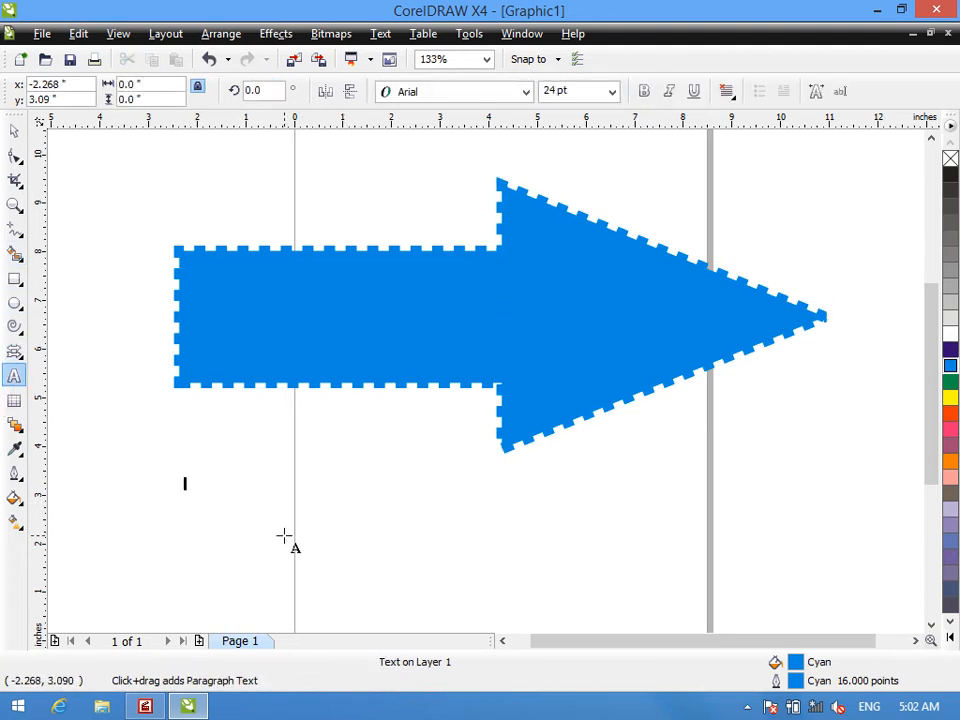
{"action": "type", "text": "A"}
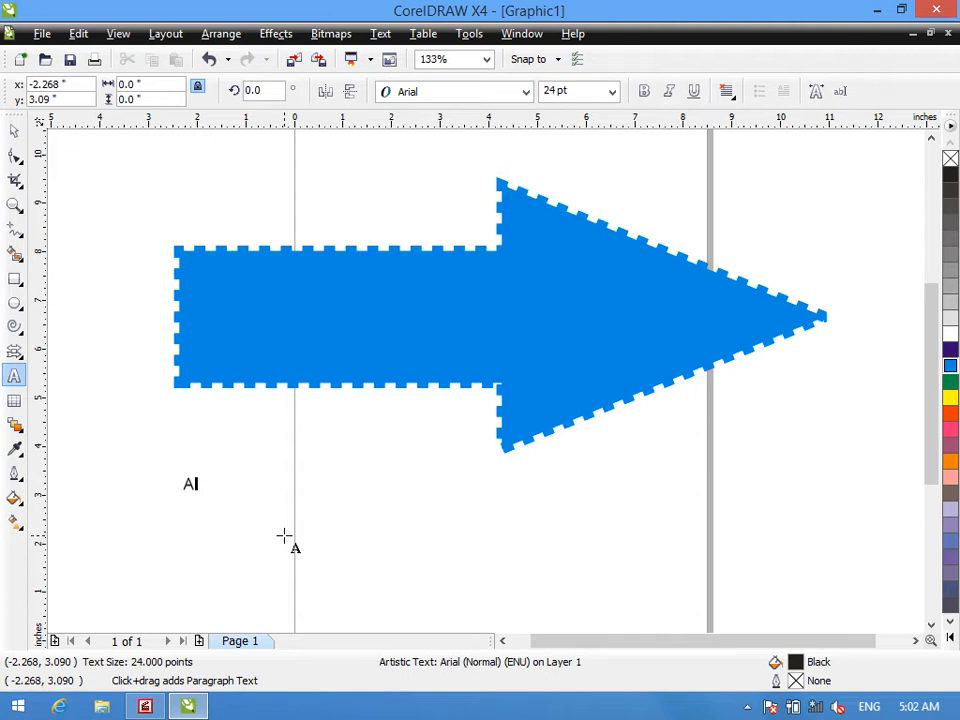
{"action": "type", "text": "ddress"}
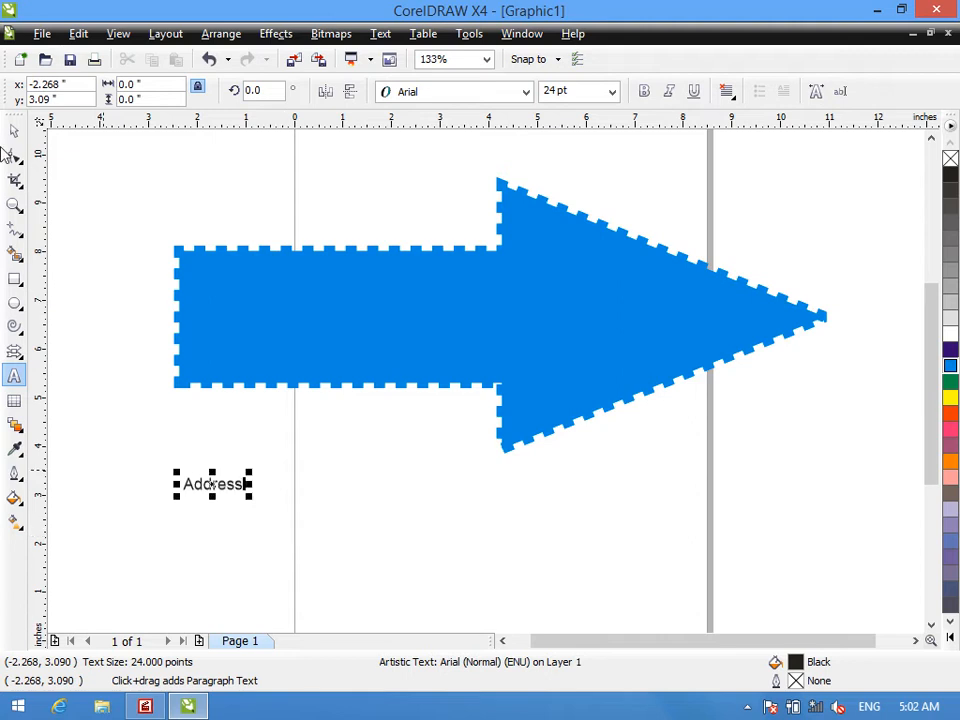
{"action": "type", "text": ":"}
- Enlarge the "Address:" text to about 122 pt and move it onto the arrow's shaft
{"action": "left_click", "coordinate": [14, 130]}
{"action": "left_click_drag", "start_coordinate": [253, 495], "coordinate": [444, 589]}
{"action": "left_click_drag", "start_coordinate": [347, 490], "coordinate": [352, 291]}
- Try Red on the "Address:" text, replace it with White fill and outline, and make the text bold
{"action": "left_click", "coordinate": [950, 413]}
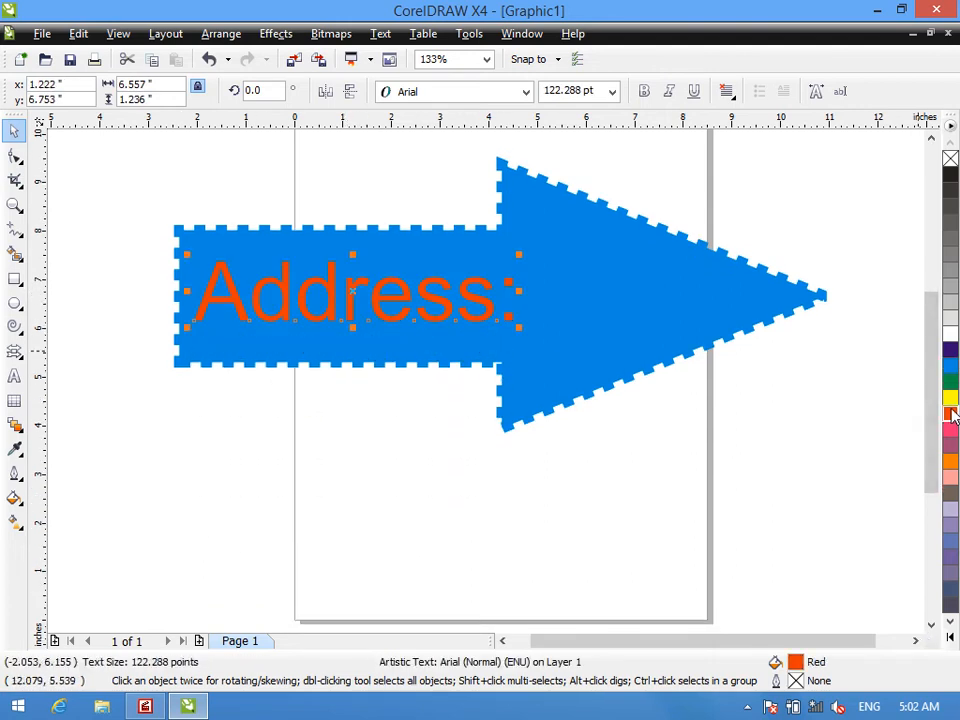
{"action": "right_click", "coordinate": [950, 413]}
{"action": "left_click", "coordinate": [951, 340]}
{"action": "right_click", "coordinate": [951, 340]}
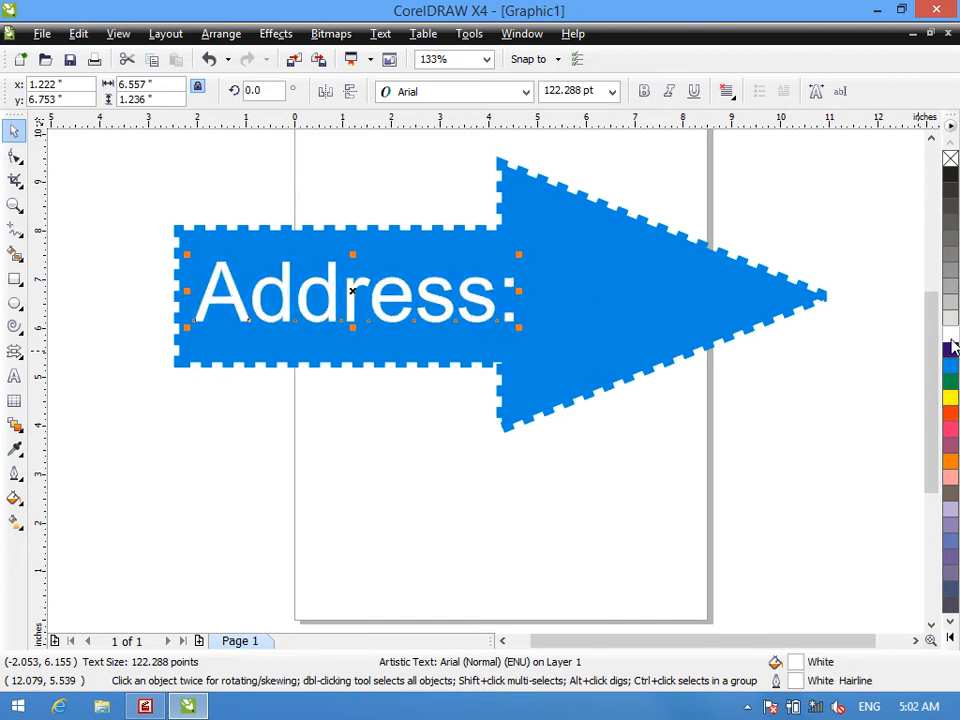
{"action": "left_click", "coordinate": [645, 91]}
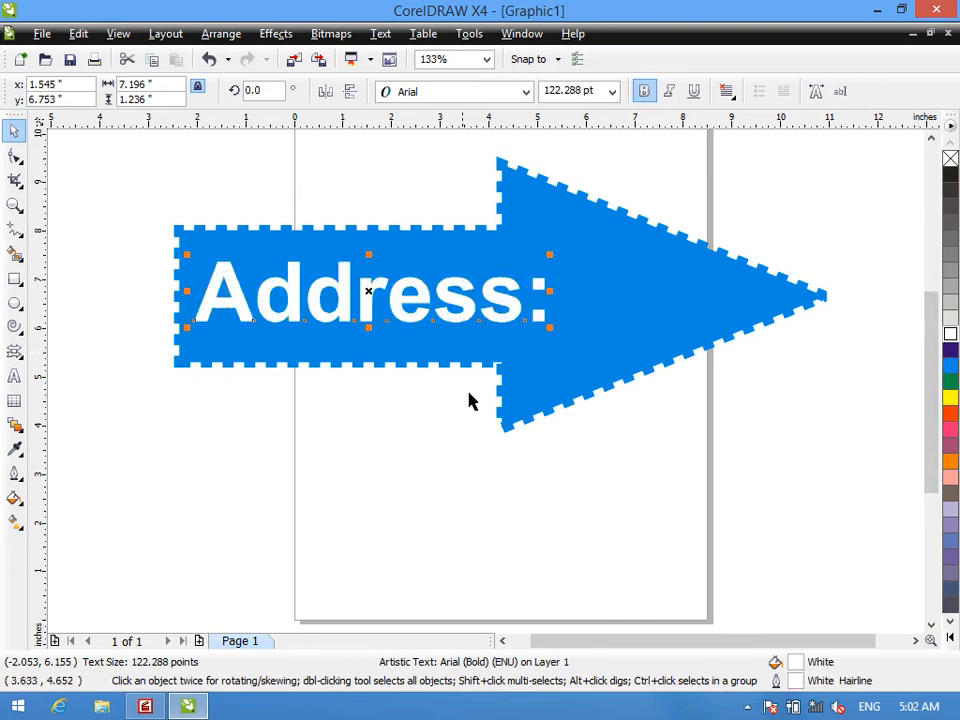
- Draw a horizontal double-headed arrow about 11 by 2.4 inches below the blue arrow
{"action": "left_click", "coordinate": [14, 352]}
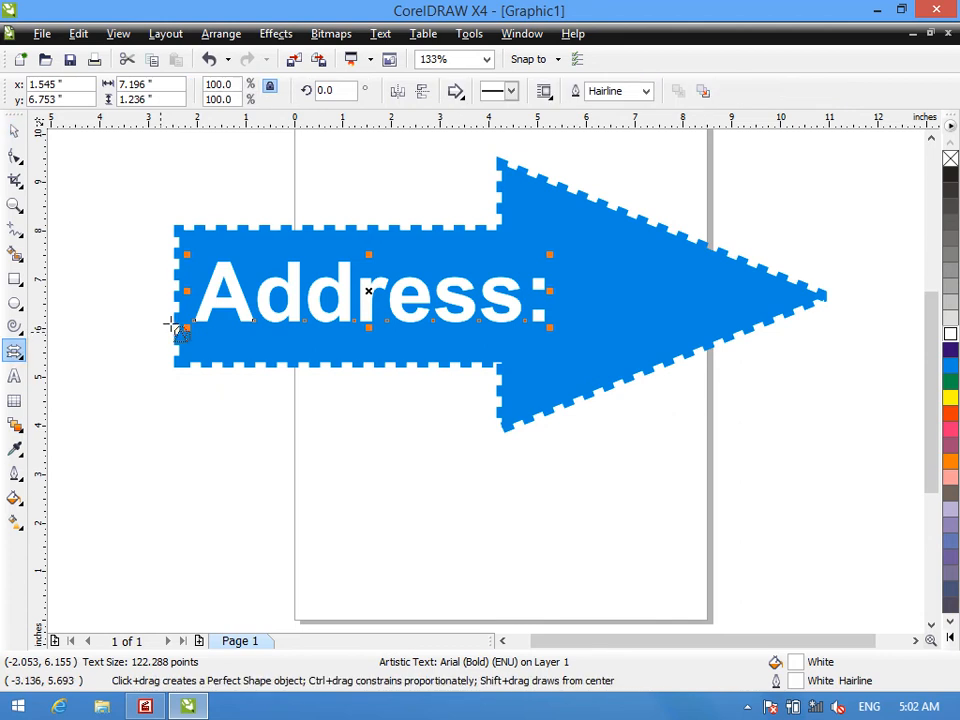
{"action": "left_click", "coordinate": [455, 91]}
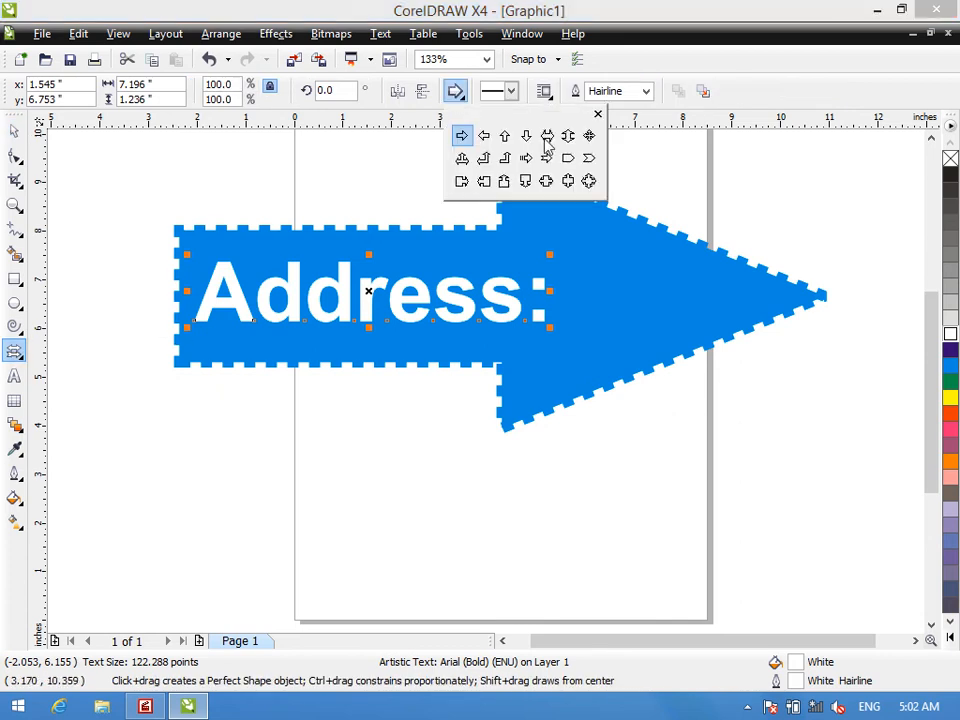
{"action": "left_click", "coordinate": [549, 140]}
{"action": "left_click_drag", "start_coordinate": [197, 481], "coordinate": [730, 599]}
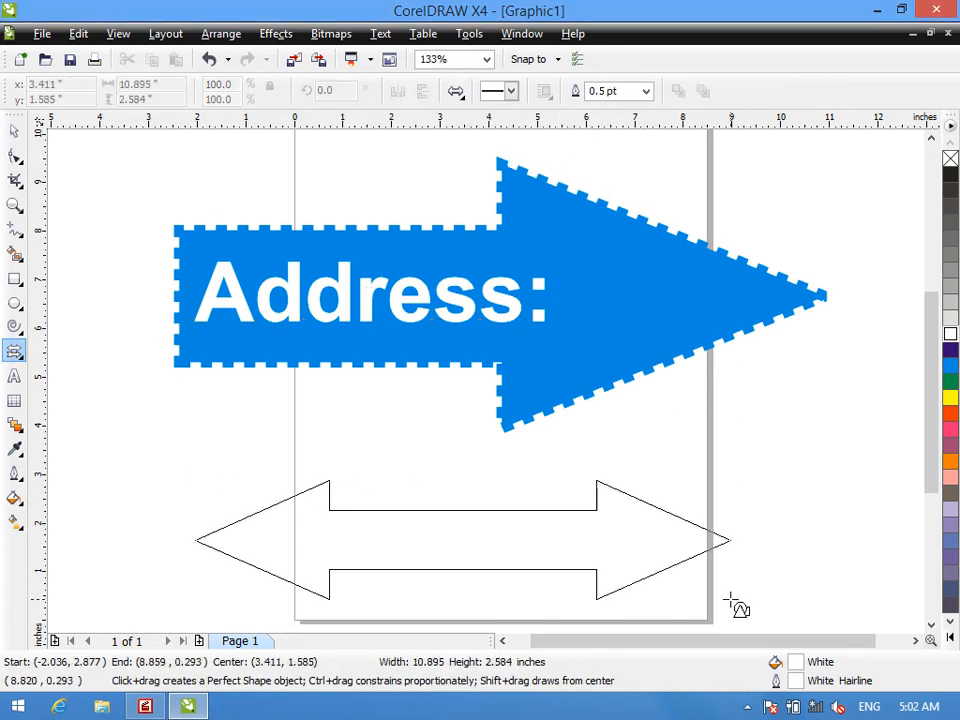
- Draw a four-way arrow about 2.6 by 2.2 inches inside the blue arrow's head and fill it Yellow
{"action": "left_click", "coordinate": [455, 91]}
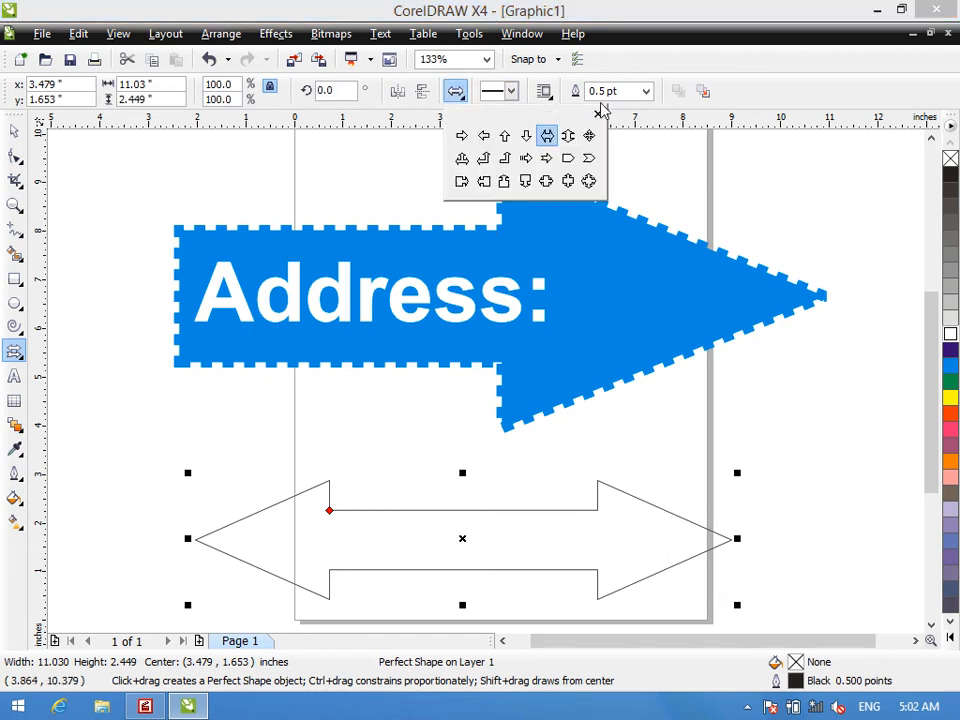
{"action": "left_click", "coordinate": [588, 180]}
{"action": "left_click_drag", "start_coordinate": [596, 242], "coordinate": [702, 354]}
{"action": "left_click", "coordinate": [950, 397]}
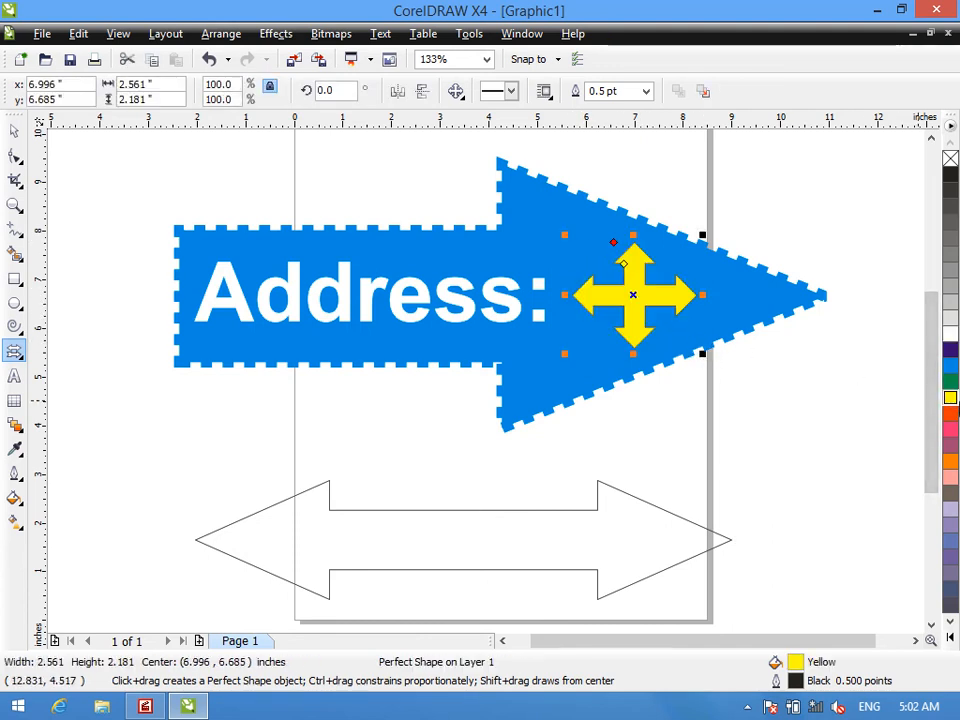
{"action": "right_click", "coordinate": [950, 400]}
- Set the four-way arrow's outline to 24 pt and colour it Cyan
{"action": "left_click", "coordinate": [456, 92]}
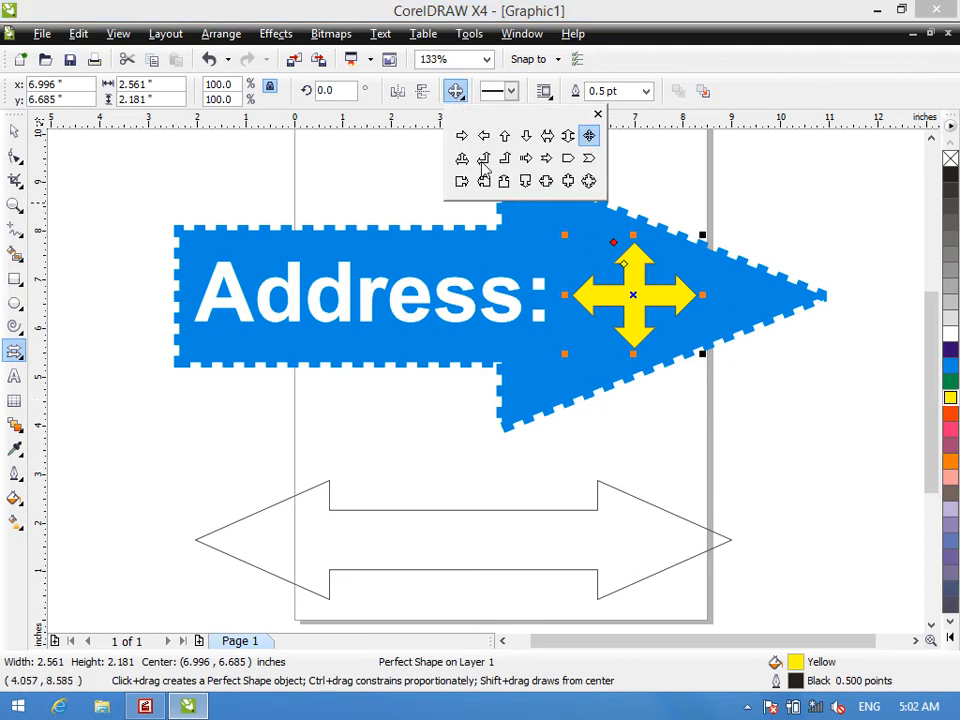
{"action": "left_click", "coordinate": [511, 90]}
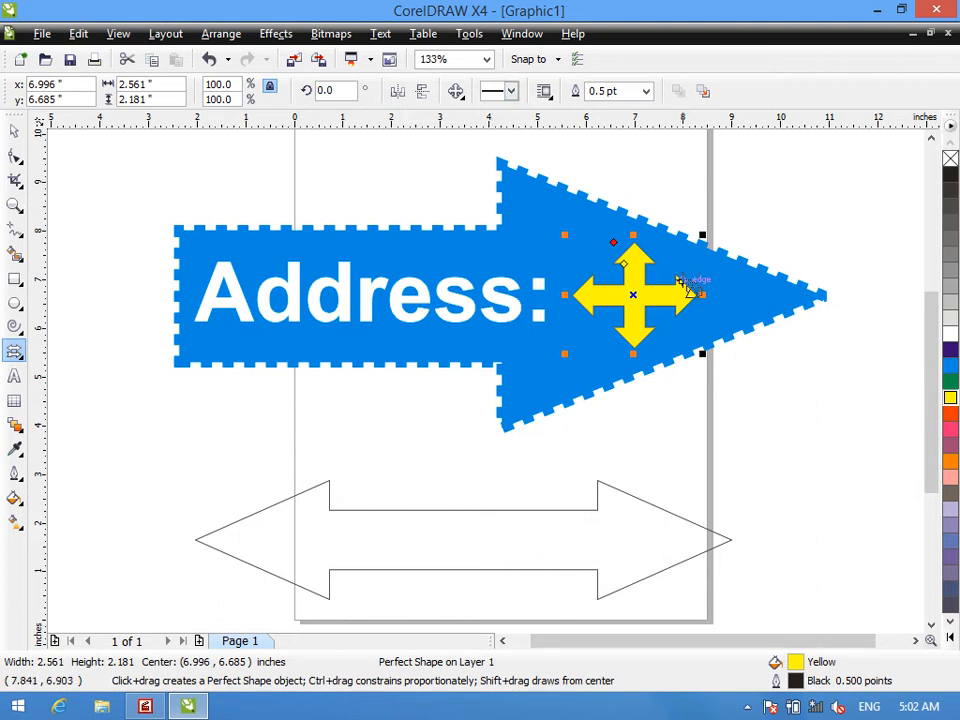
{"action": "left_click", "coordinate": [646, 91]}
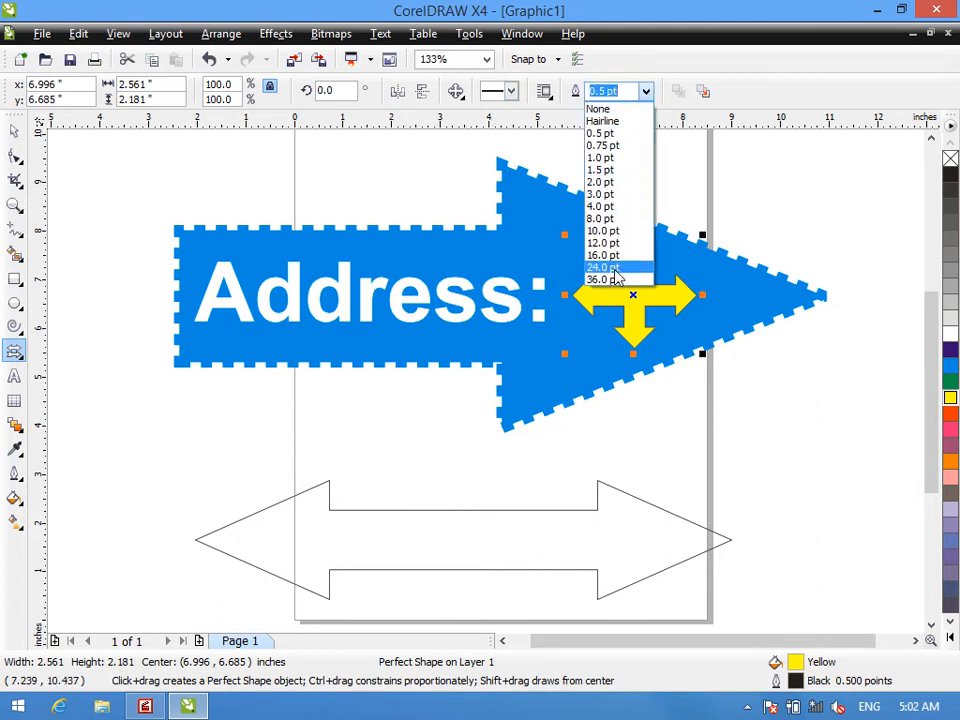
{"action": "left_click", "coordinate": [604, 268]}
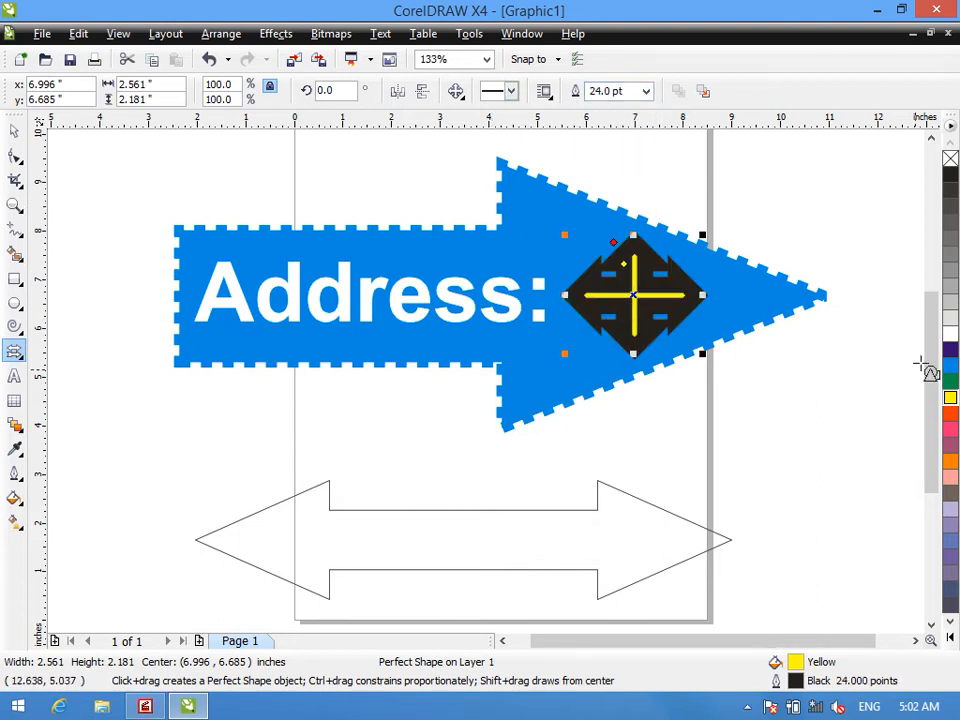
{"action": "right_click", "coordinate": [950, 365]}
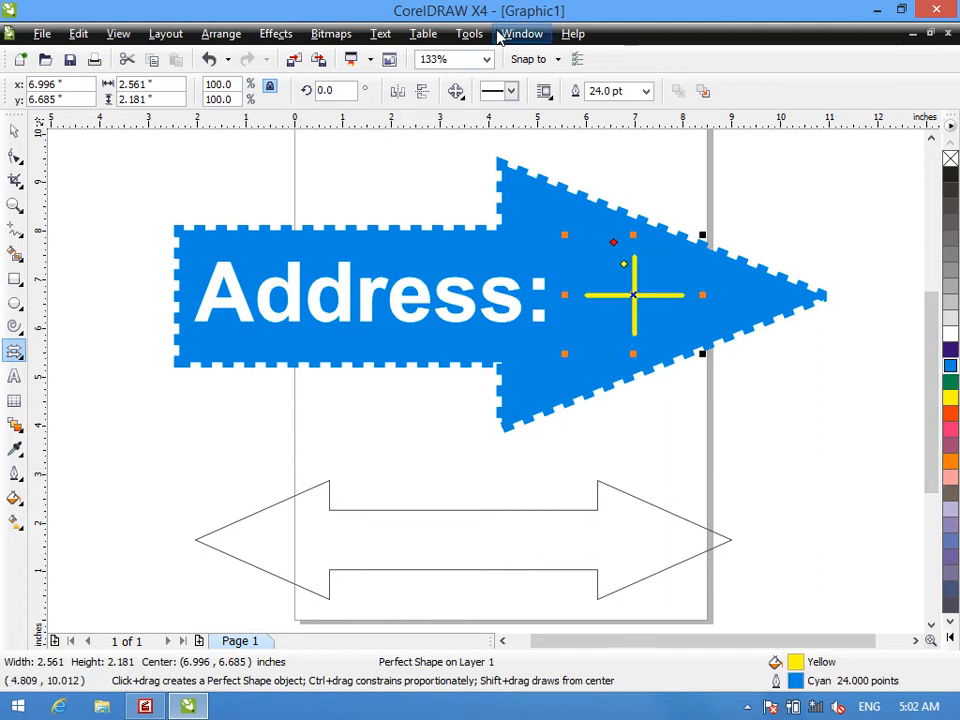
- Switch to the Flowchart Shapes tool and delete all objects on the page
{"action": "right_click", "coordinate": [8, 345]}
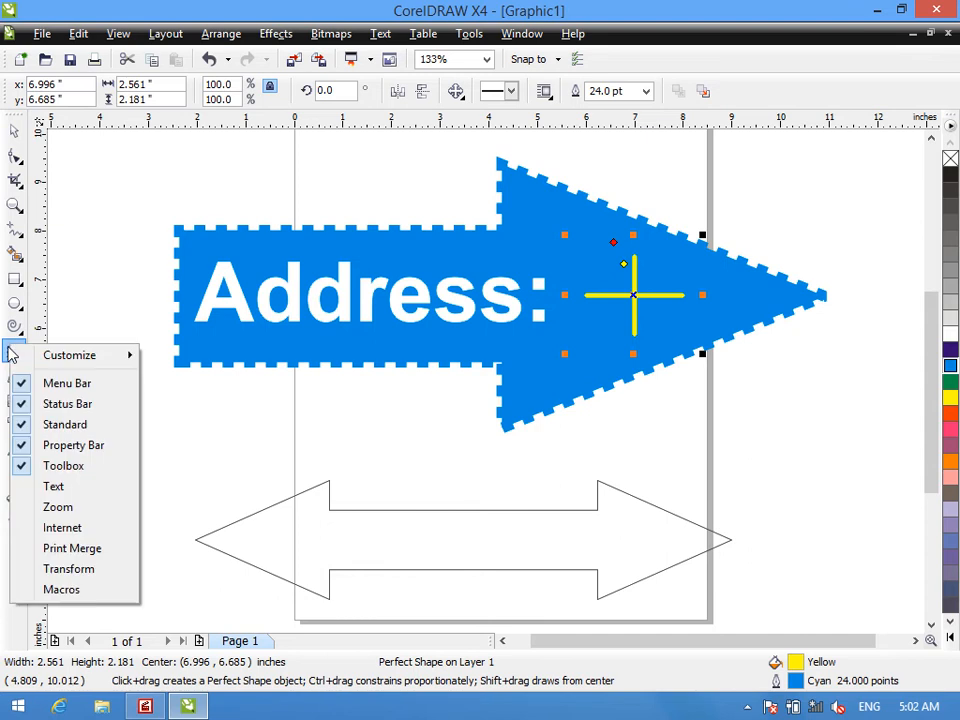
{"action": "key", "text": "Escape"}
{"action": "left_click", "coordinate": [13, 334]}
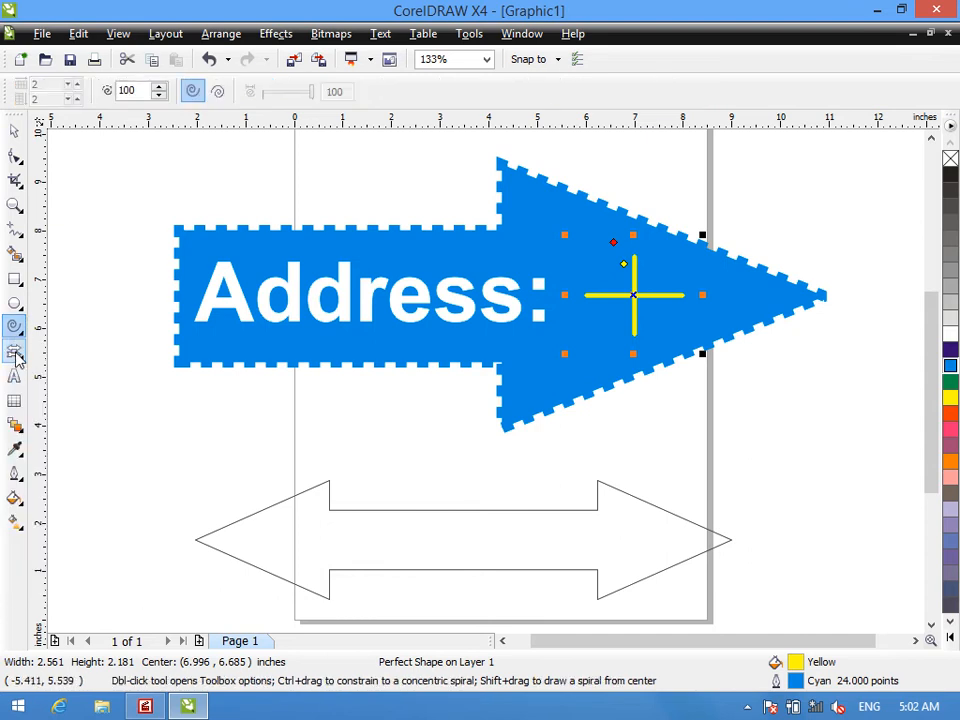
{"action": "right_click", "coordinate": [16, 353]}
{"action": "left_click", "coordinate": [11, 352]}
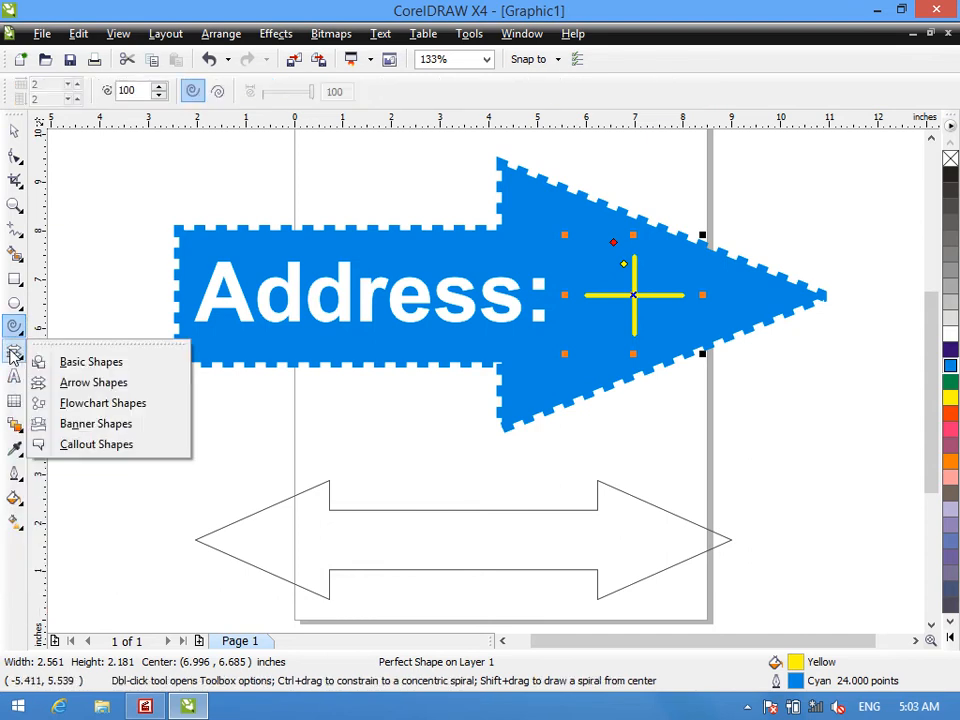
{"action": "left_click", "coordinate": [75, 406]}
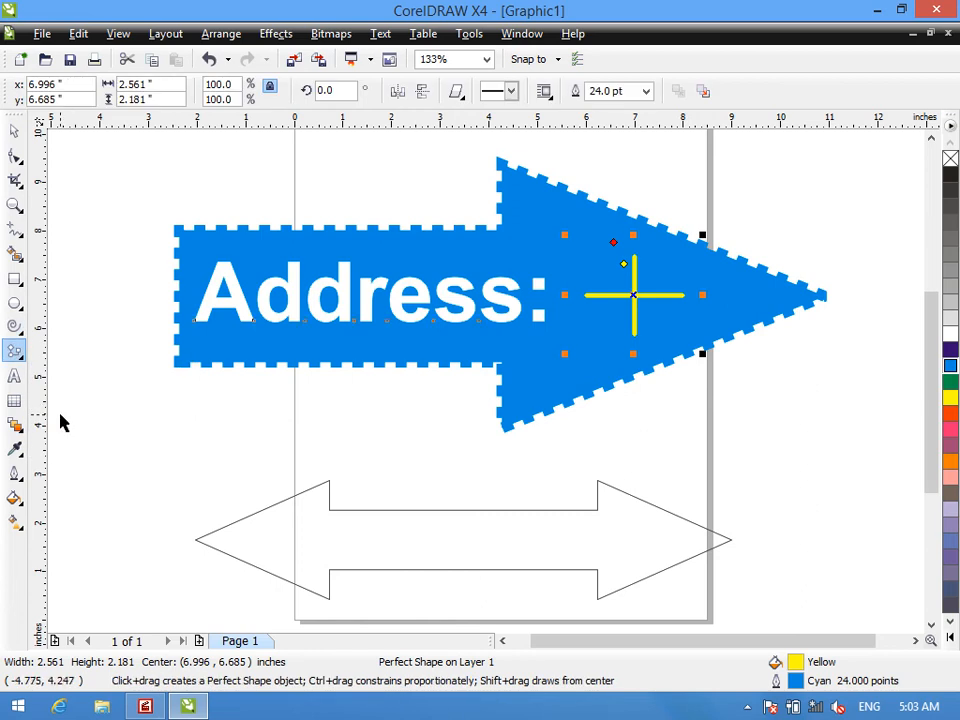
{"action": "key", "text": "ctrl+a"}
{"action": "key", "text": "Delete"}
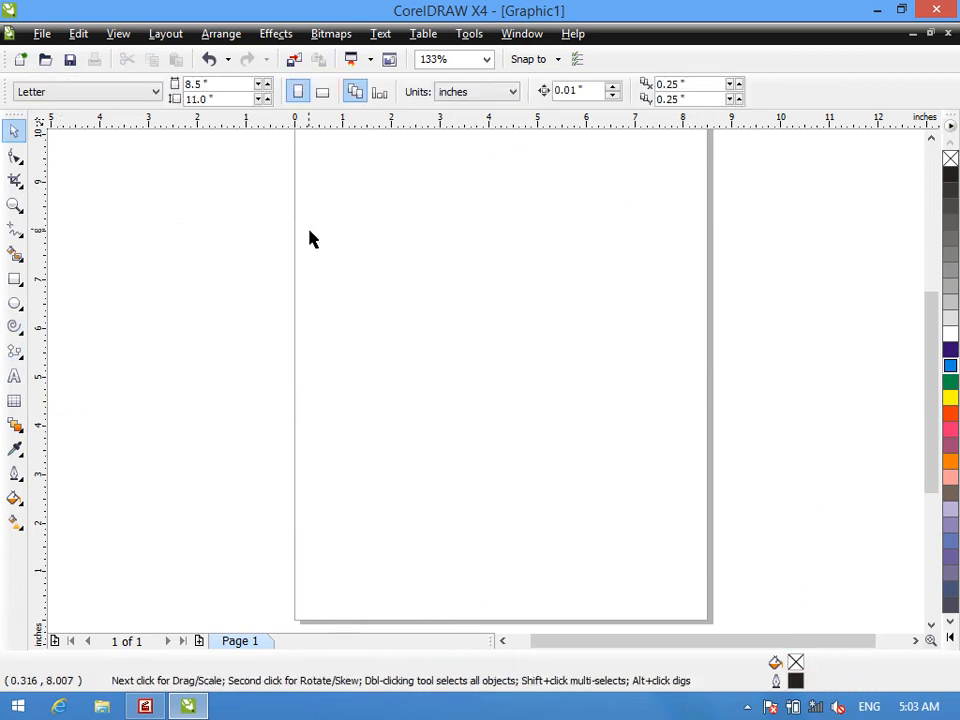
- Draw a downward-pointing flowchart triangle about 6.2 by 6.9 inches and delete it
{"action": "left_click", "coordinate": [15, 353]}
{"action": "left_click", "coordinate": [456, 94]}
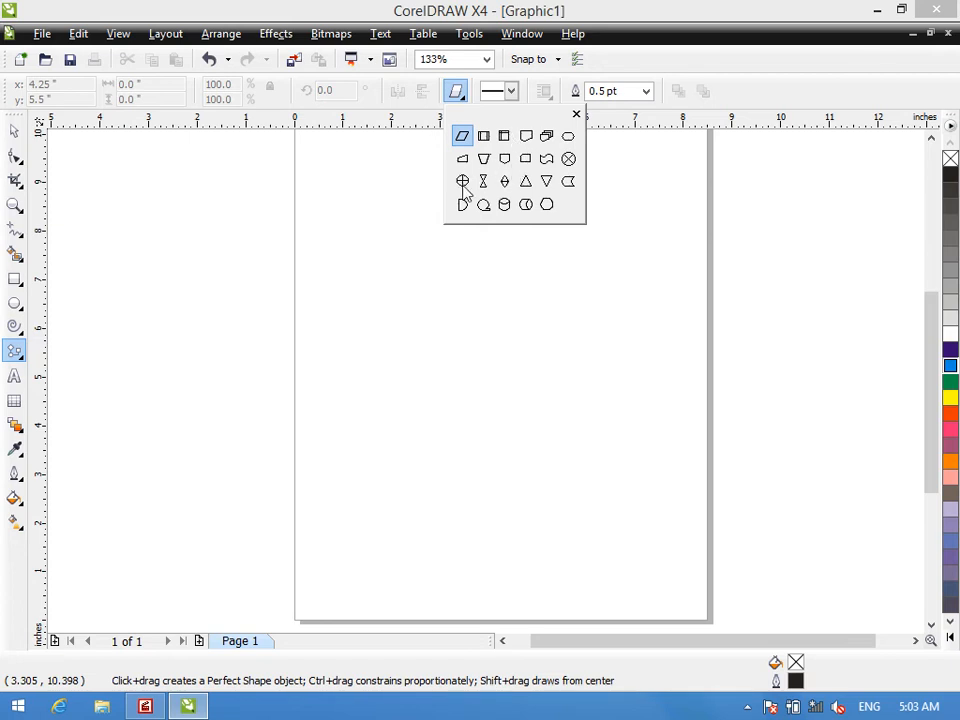
{"action": "left_click", "coordinate": [547, 185]}
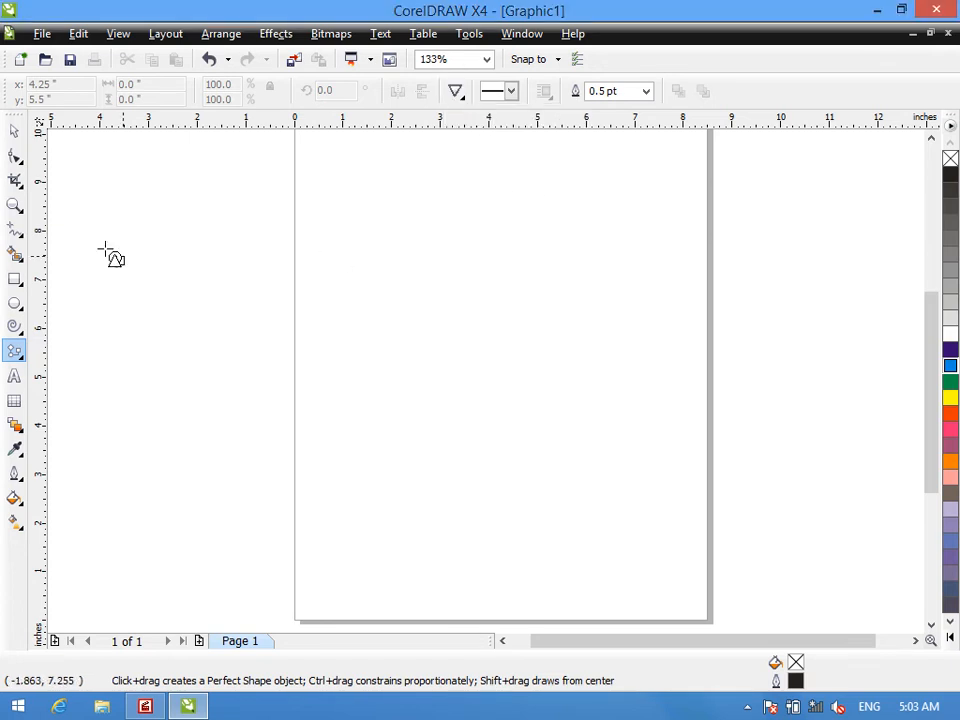
{"action": "left_click_drag", "start_coordinate": [167, 211], "coordinate": [472, 551]}
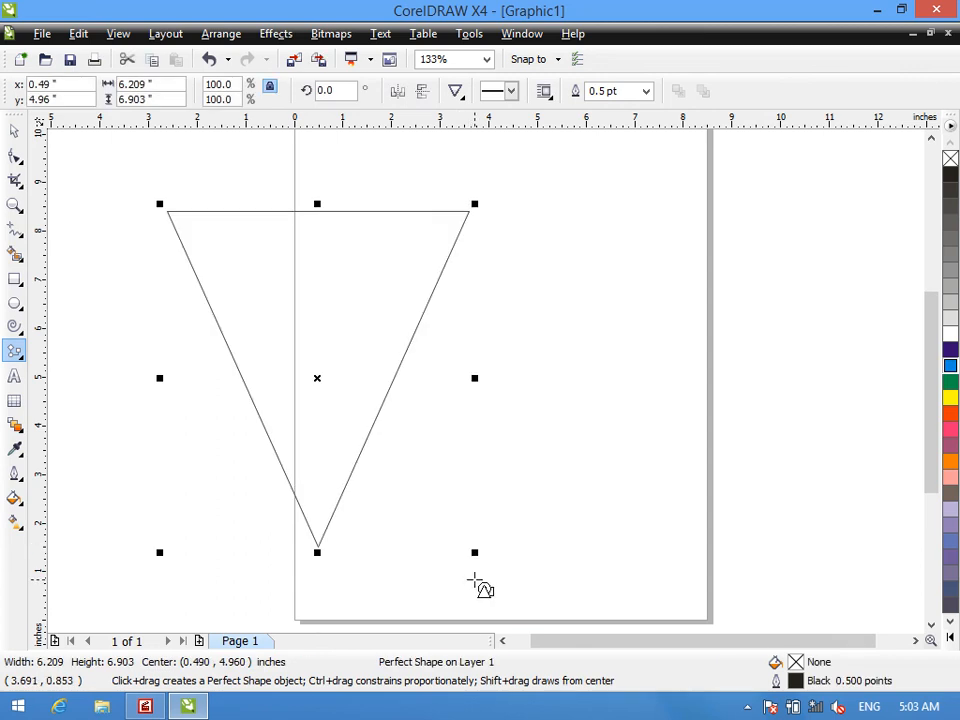
{"action": "key", "text": "Delete"}
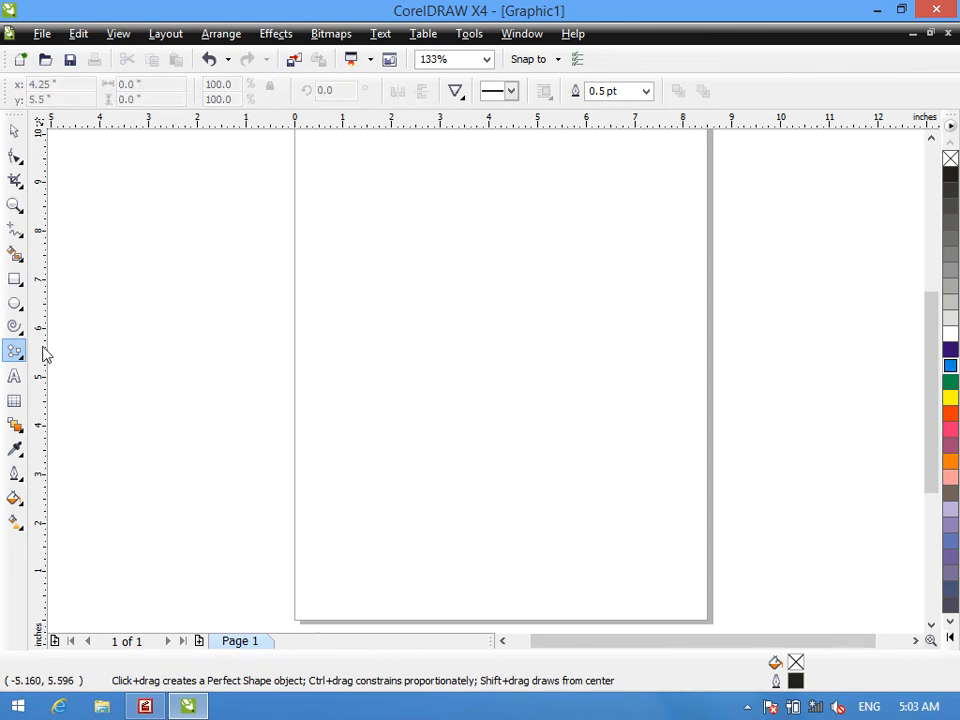
- Draw a square about 5.9 by 5.9 inches on the page and convert it to curves for node editing
{"action": "left_click", "coordinate": [17, 281]}
{"action": "left_click_drag", "start_coordinate": [353, 248], "coordinate": [639, 534]}
{"action": "left_click", "coordinate": [15, 155]}
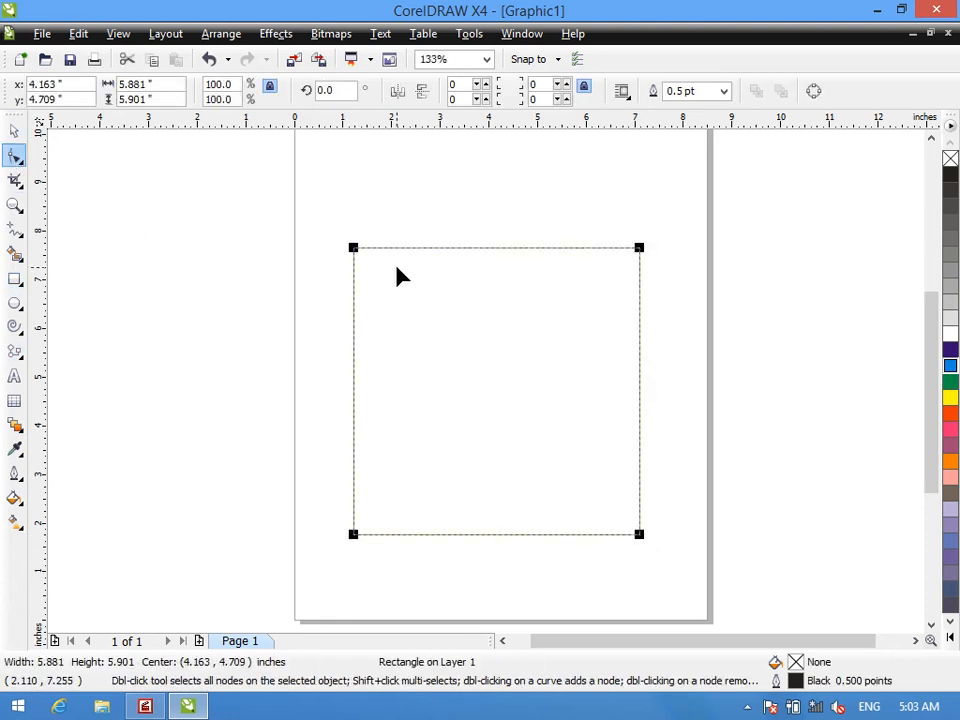
{"action": "key", "text": "ctrl+q"}
- Try deleting the square's upper-left corner node and undo the deletion
{"action": "left_click_drag", "start_coordinate": [317, 242], "coordinate": [383, 277]}
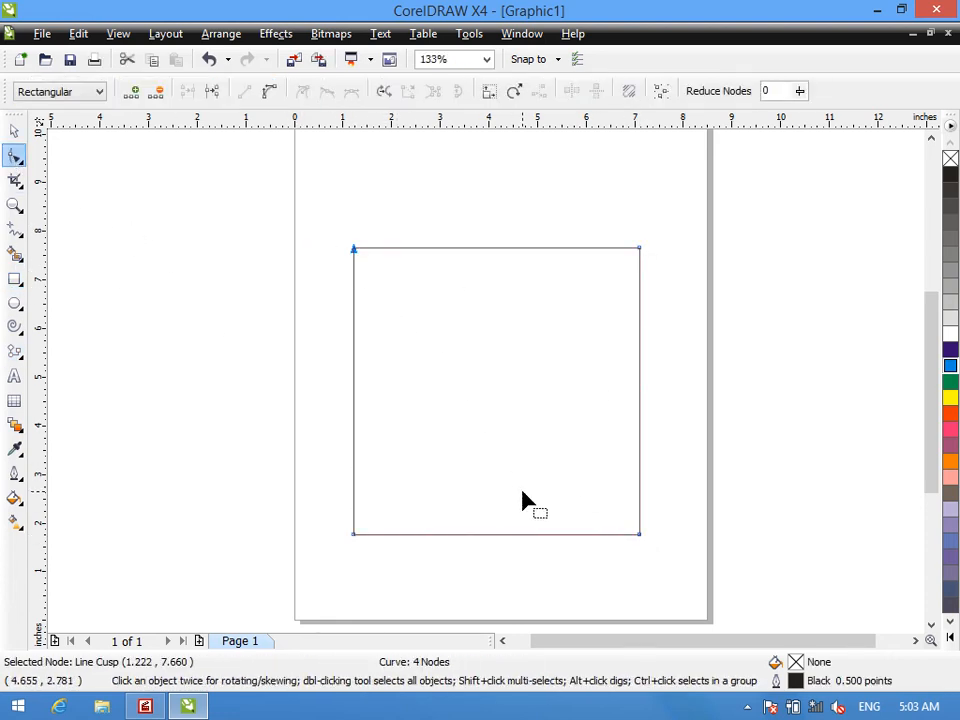
{"action": "key", "text": "Delete"}
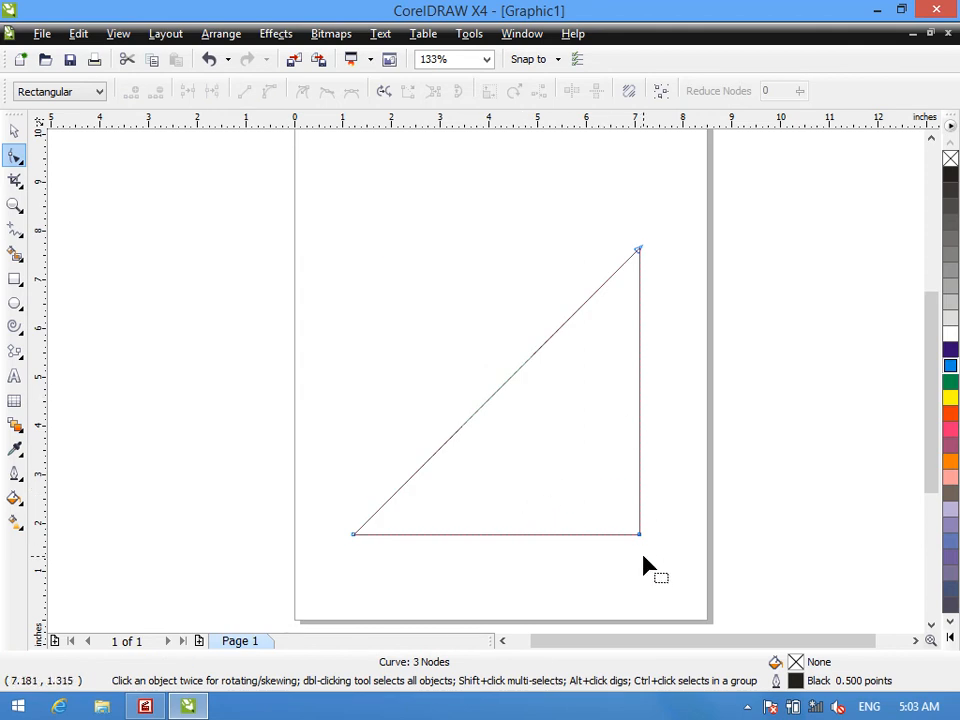
{"action": "key", "text": "ctrl+z"}
- Add a node at the middle of the square's top edge and delete both upper corner nodes to form a triangle
{"action": "double_click", "coordinate": [493, 250]}
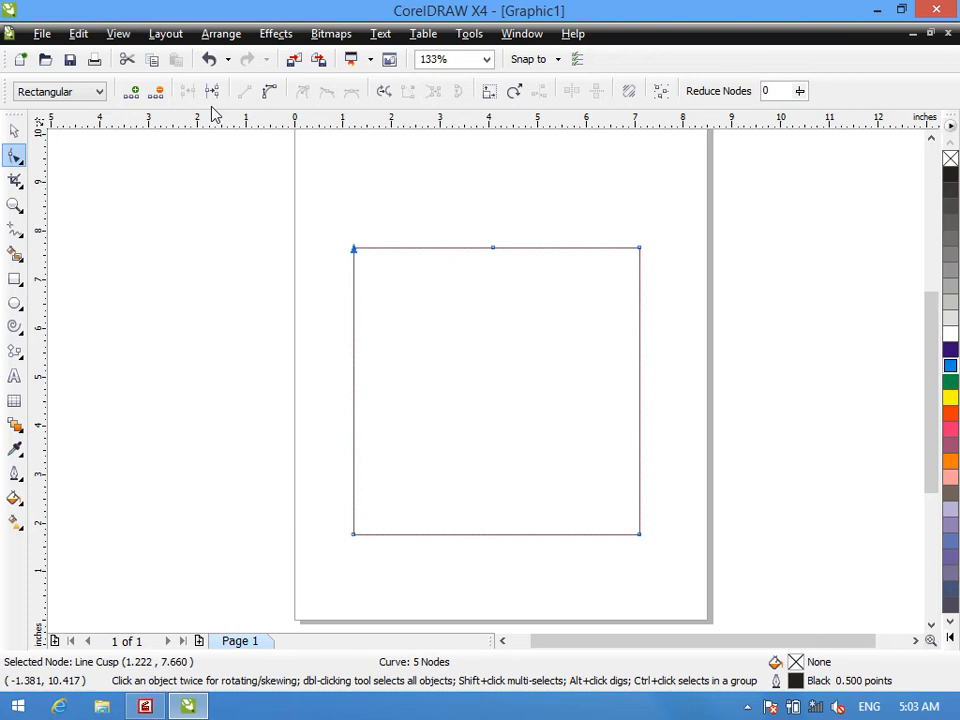
{"action": "key", "text": "Delete"}
{"action": "left_click_drag", "start_coordinate": [677, 208], "coordinate": [628, 266]}
{"action": "left_click", "coordinate": [157, 91]}
- Delete the node-edited triangle and draw an upward-pointing flowchart triangle about 6.4 by 6.5 inches
{"action": "left_click", "coordinate": [12, 130]}
{"action": "key", "text": "Delete"}
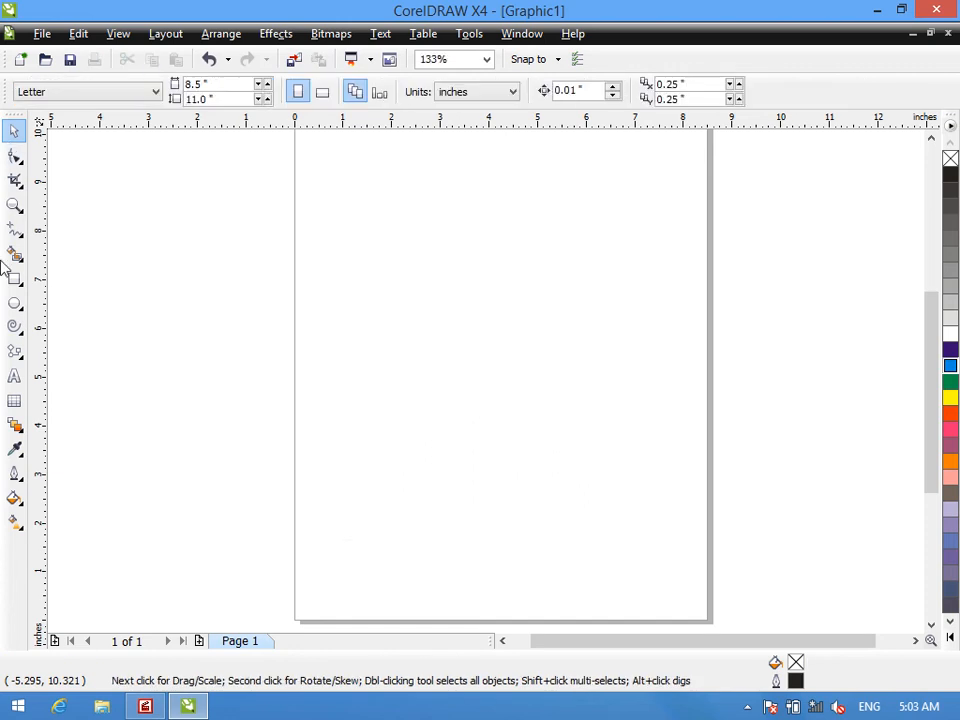
{"action": "left_click", "coordinate": [14, 349]}
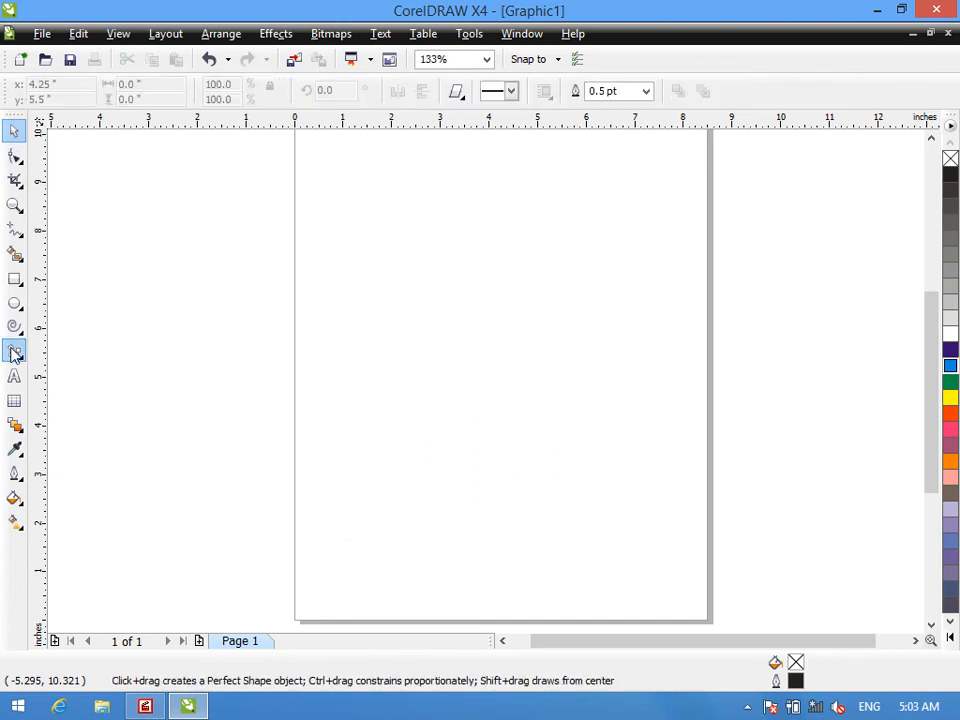
{"action": "left_click", "coordinate": [455, 92]}
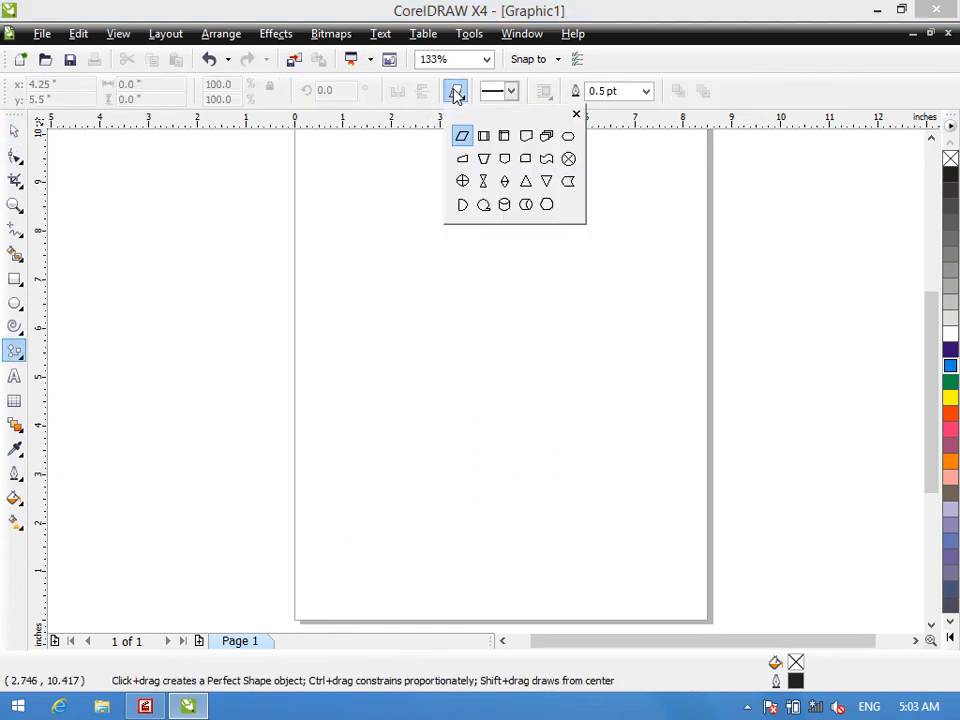
{"action": "left_click", "coordinate": [526, 181]}
{"action": "left_click_drag", "start_coordinate": [391, 205], "coordinate": [706, 519]}
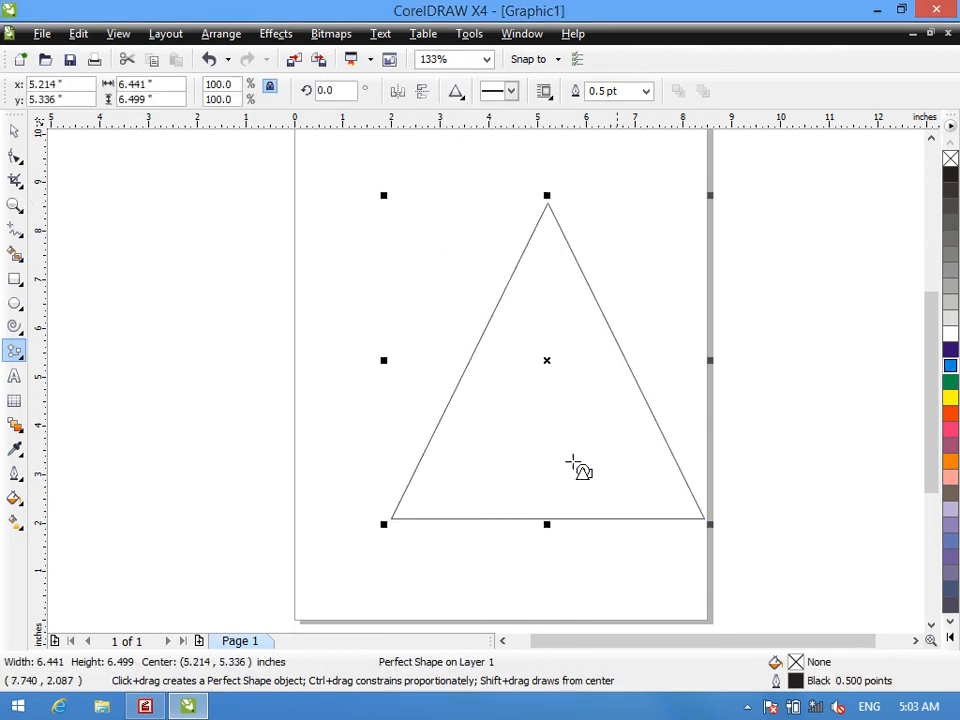
- Draw an hourglass flowchart shape about 1.7 by 4.3 inches and centre it horizontally inside the triangle
{"action": "left_click", "coordinate": [459, 94]}
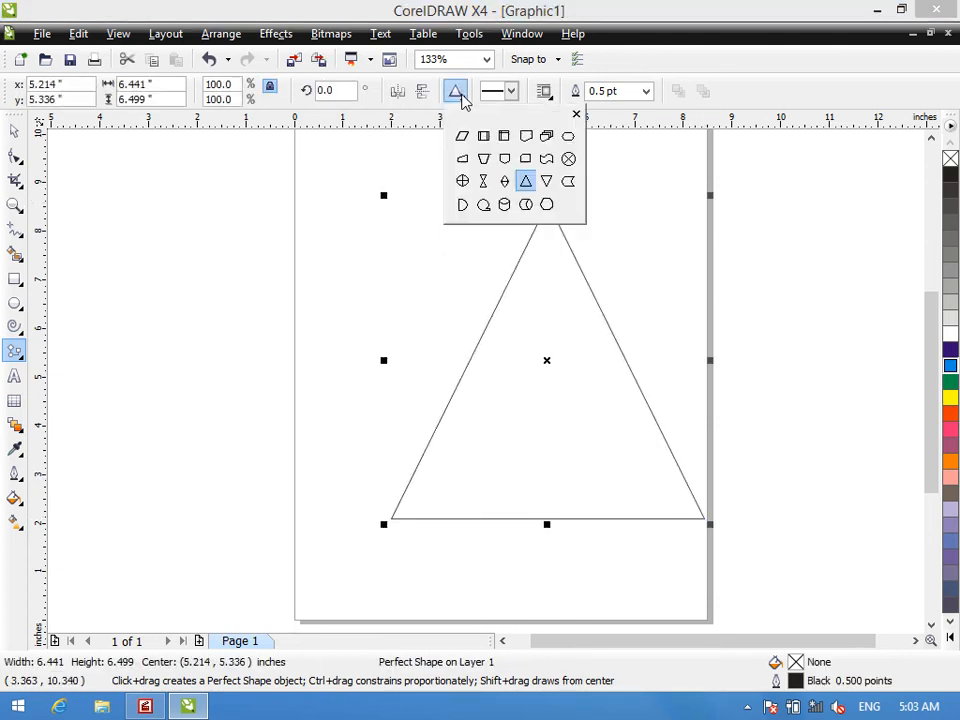
{"action": "left_click", "coordinate": [484, 181]}
{"action": "left_click_drag", "start_coordinate": [518, 293], "coordinate": [600, 502]}
{"action": "mouse_move", "coordinate": [558, 396]}
{"action": "left_mouse_down"}
{"action": "mouse_move", "coordinate": [535, 400]}
{"action": "mouse_move", "coordinate": [548, 404]}
{"action": "left_mouse_up"}
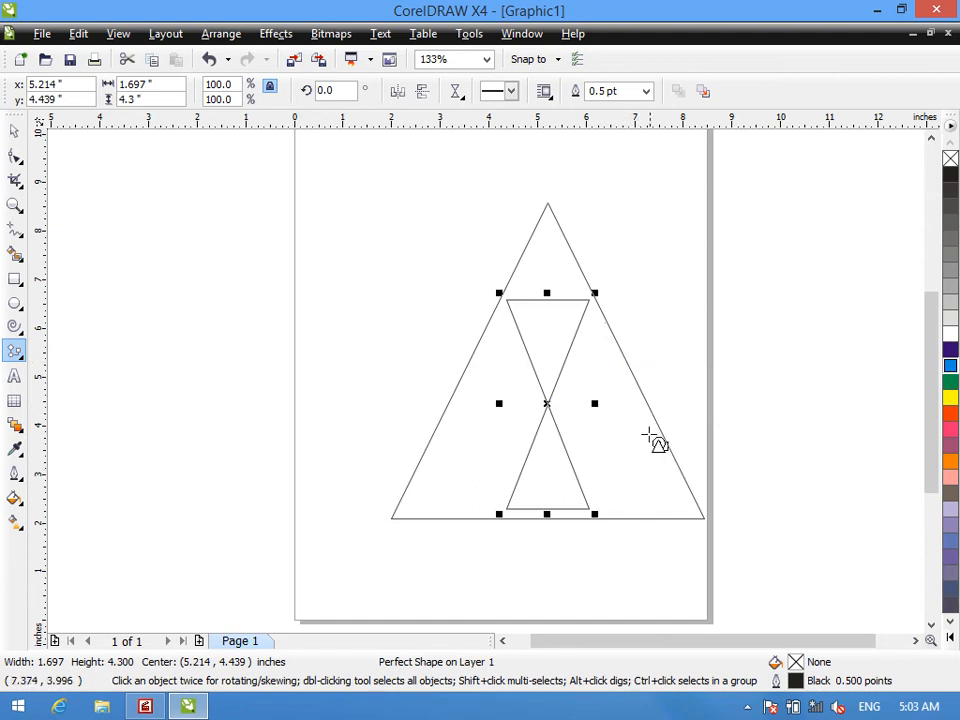
- Give the large triangle a dashed 16 pt magenta outline and a cyan fill
{"action": "left_click", "coordinate": [622, 355]}
{"action": "left_click", "coordinate": [509, 95]}
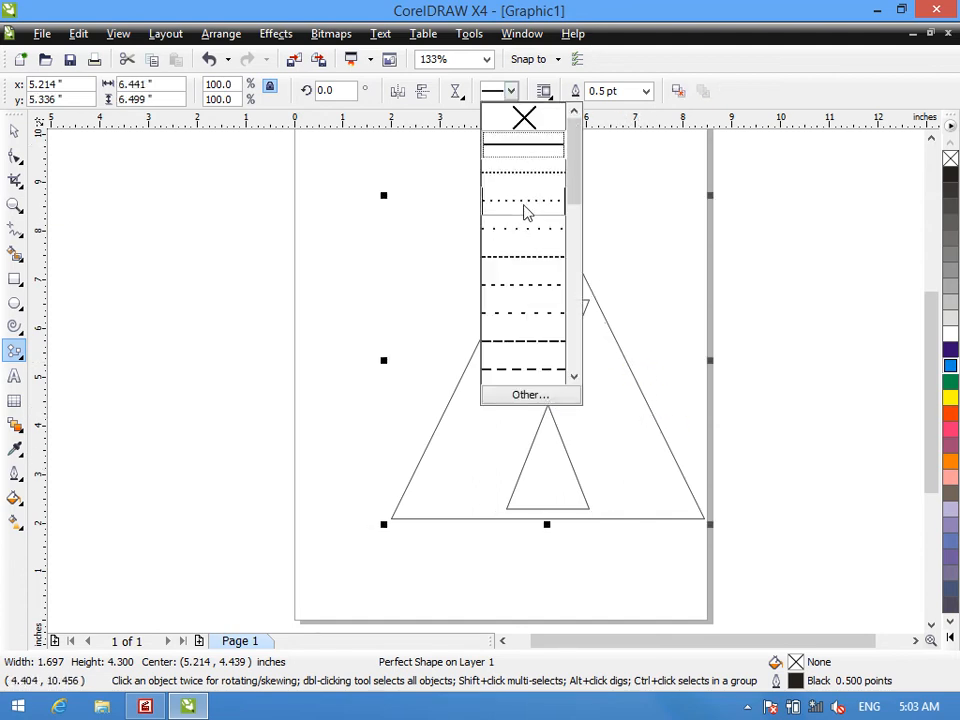
{"action": "left_click", "coordinate": [529, 266]}
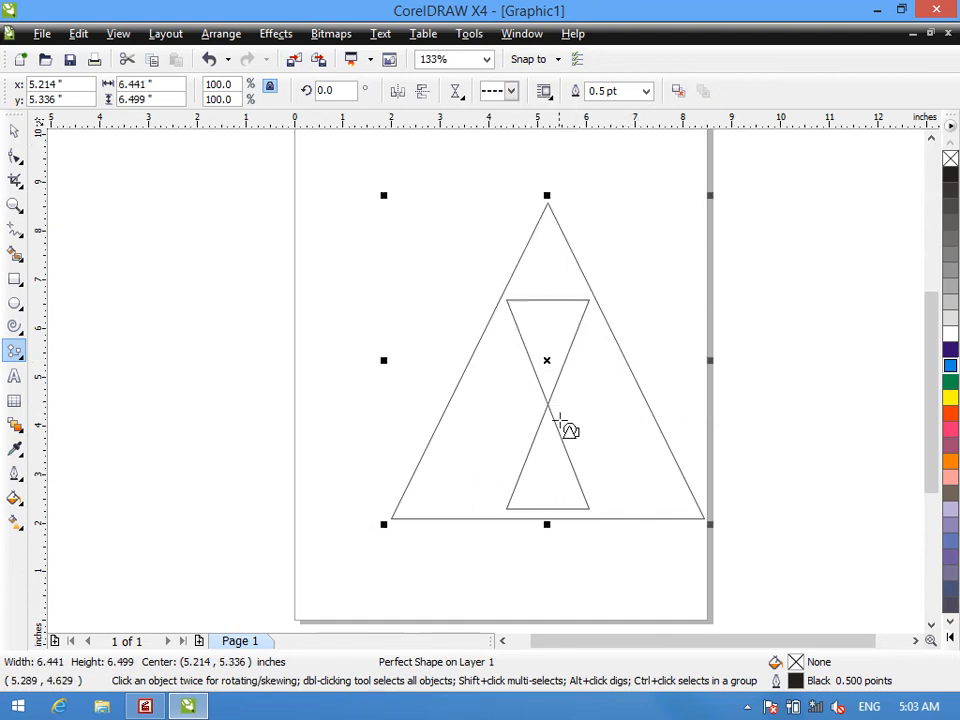
{"action": "right_click", "coordinate": [948, 422]}
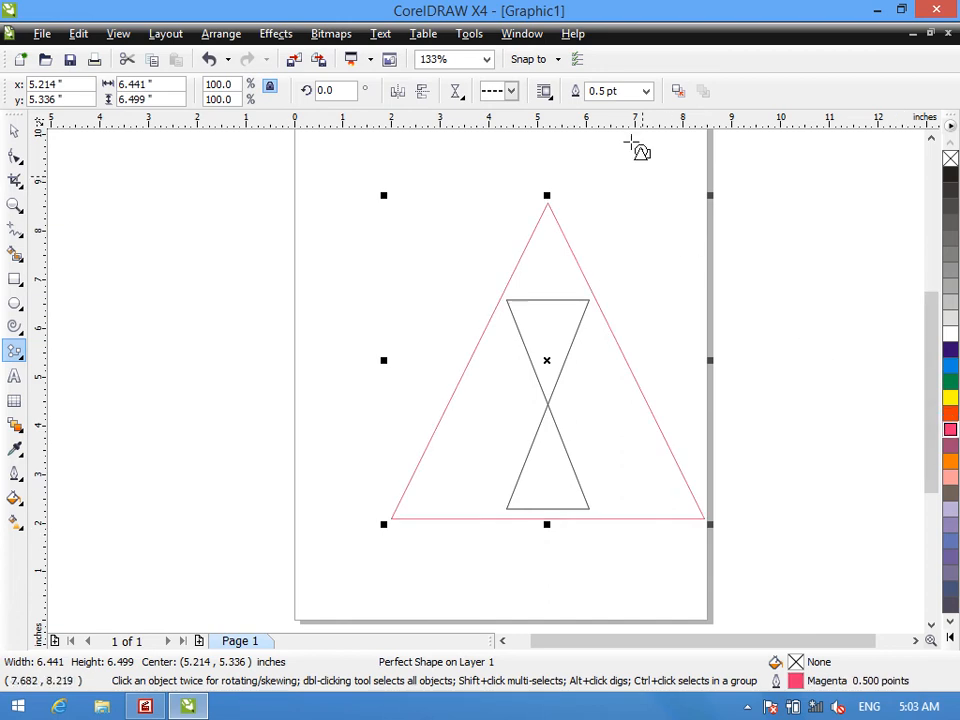
{"action": "left_click", "coordinate": [648, 92]}
{"action": "left_click", "coordinate": [630, 253]}
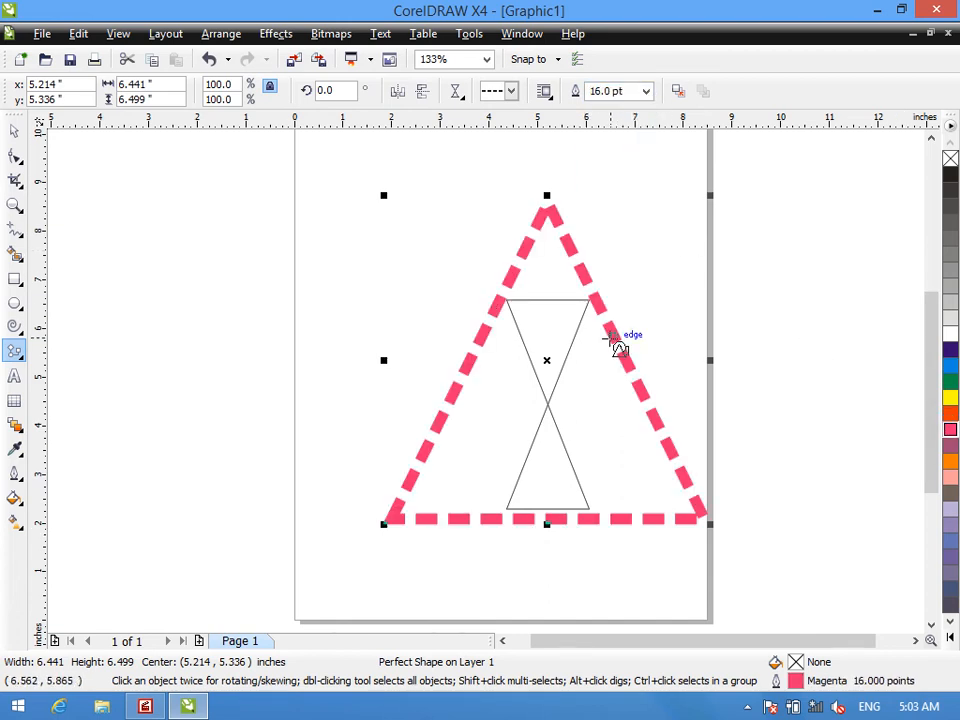
{"action": "left_click", "coordinate": [950, 400]}
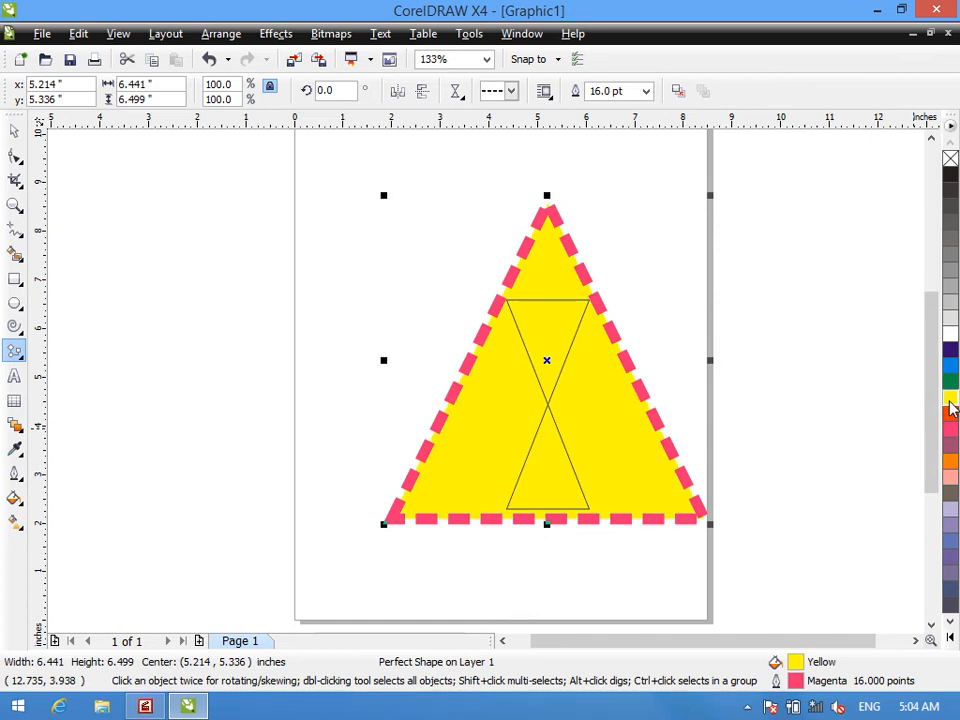
{"action": "left_click", "coordinate": [950, 366]}
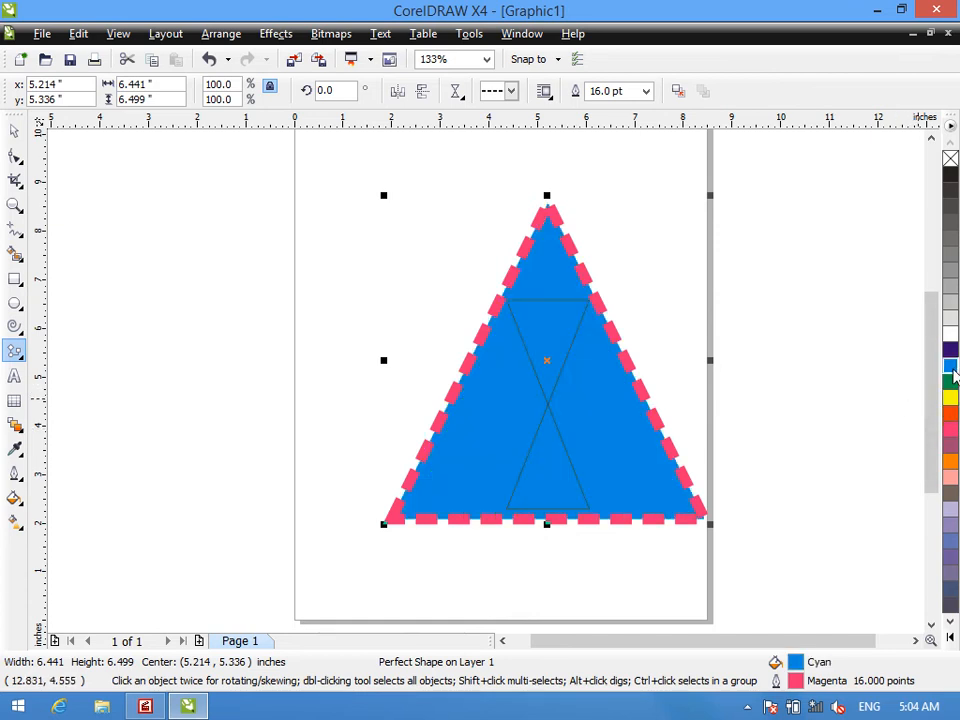
- Draw a wavy flowchart shape about 6.9 by 2.4 inches to the triangle's upper left and fill it red
{"action": "left_click", "coordinate": [455, 91]}
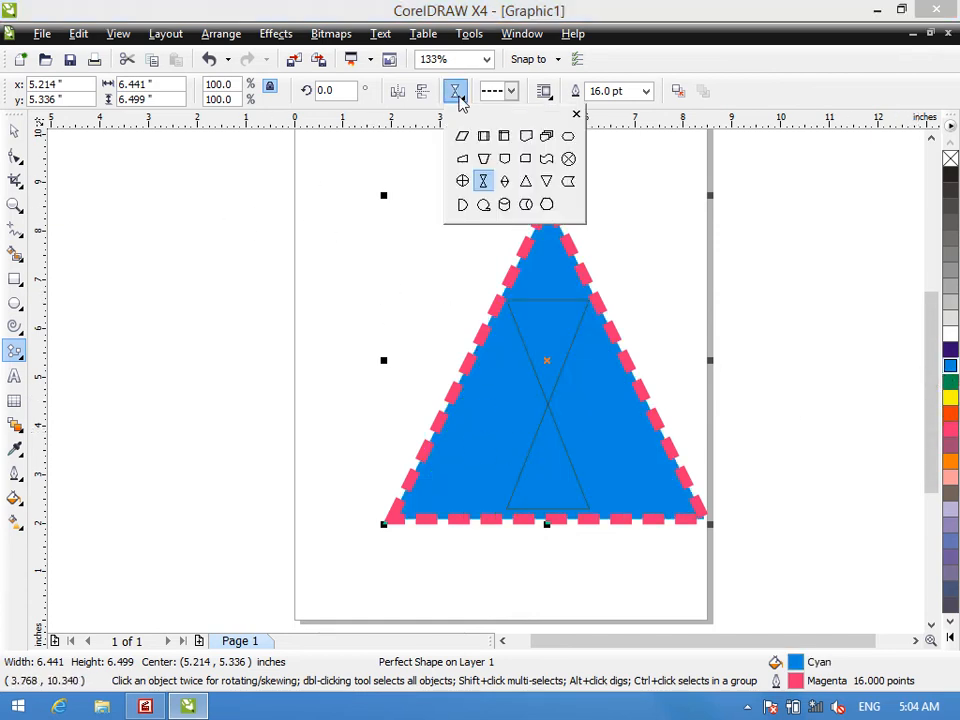
{"action": "left_click", "coordinate": [547, 159]}
{"action": "left_click_drag", "start_coordinate": [100, 186], "coordinate": [441, 304]}
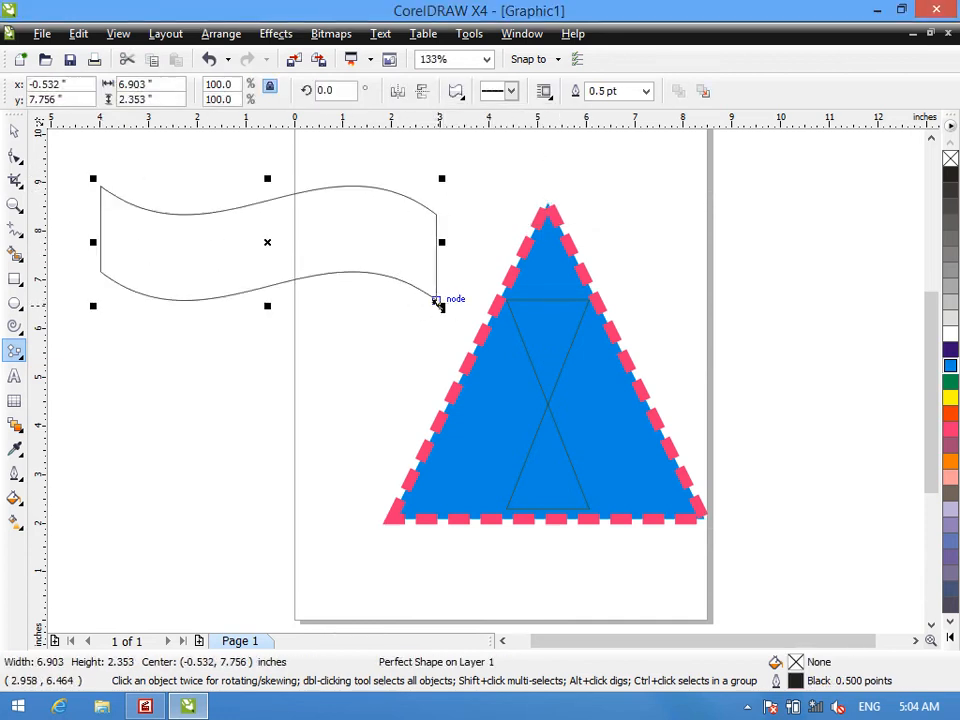
{"action": "left_click", "coordinate": [947, 420]}
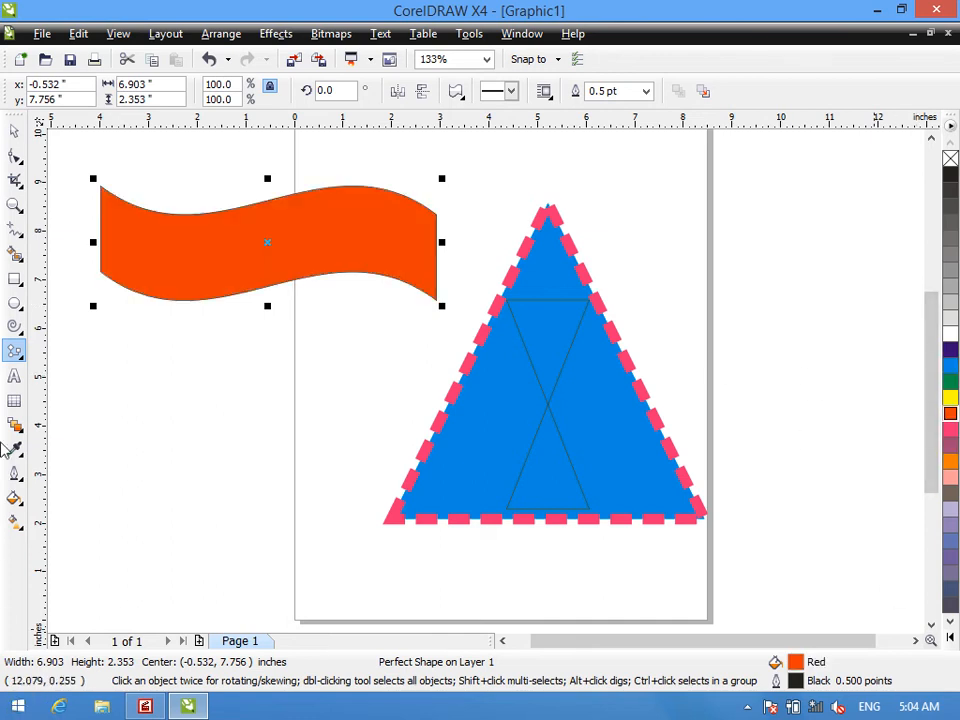
- Switch to the Banner Shapes tool and delete all objects on the page
{"action": "right_click", "coordinate": [14, 356]}
{"action": "left_click", "coordinate": [14, 350]}
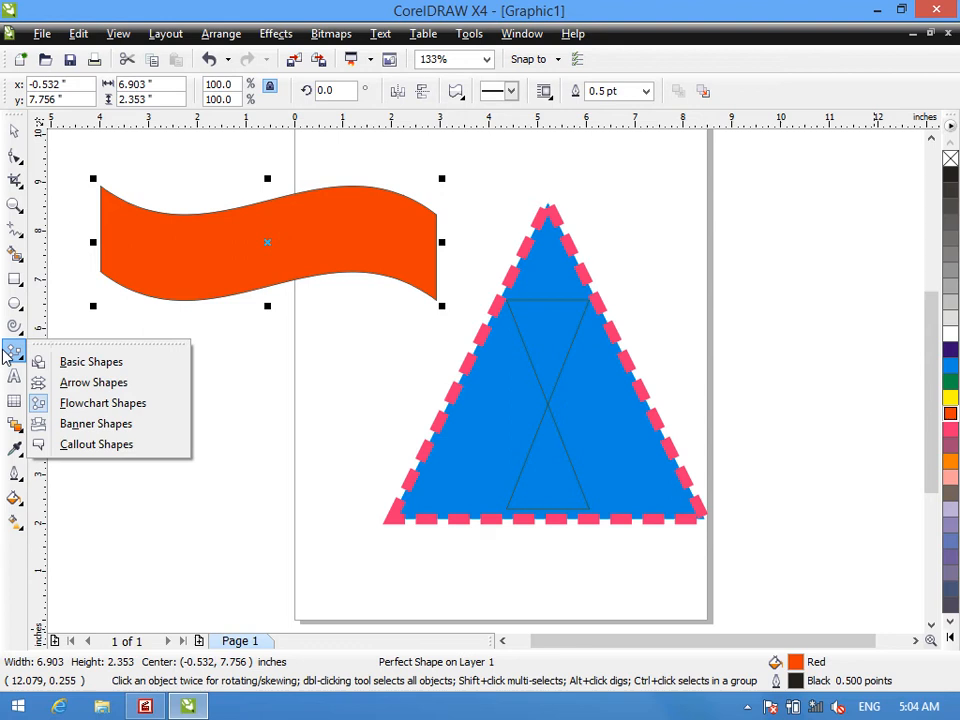
{"action": "left_click", "coordinate": [88, 428]}
{"action": "key", "text": "ctrl+a"}
{"action": "key", "text": "Delete"}
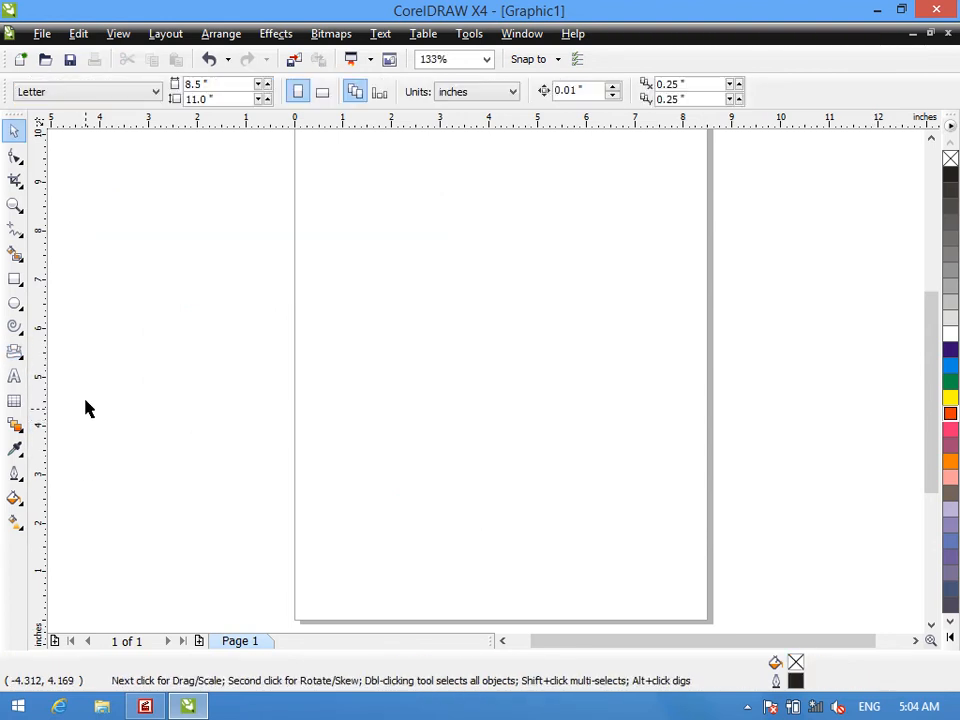
- Draw a folded ribbon banner about 12.1 by 2.5 inches across the upper page and fill it purple
{"action": "left_click", "coordinate": [14, 352]}
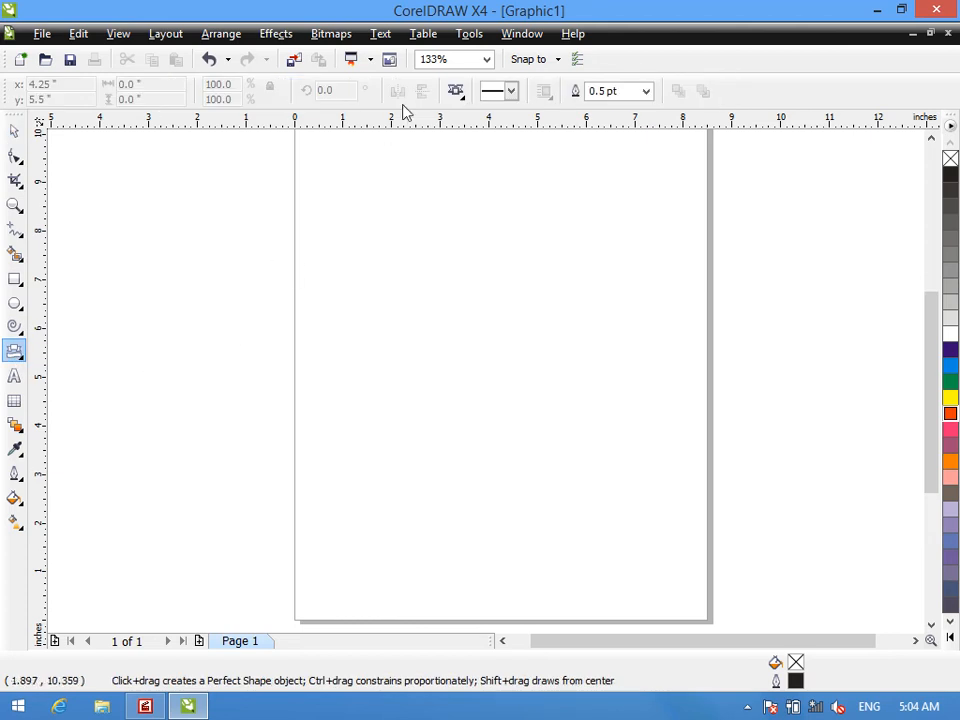
{"action": "left_click", "coordinate": [456, 91]}
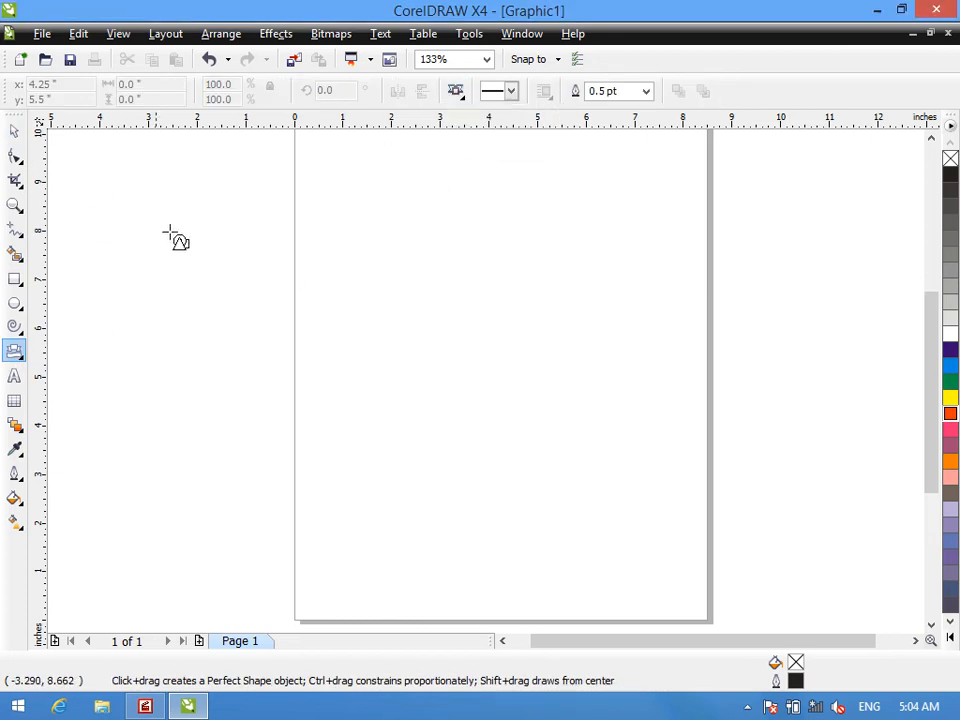
{"action": "mouse_move", "coordinate": [180, 187]}
{"action": "left_mouse_down"}
{"action": "mouse_move", "coordinate": [214, 232]}
{"action": "mouse_move", "coordinate": [772, 312]}
{"action": "left_mouse_up"}
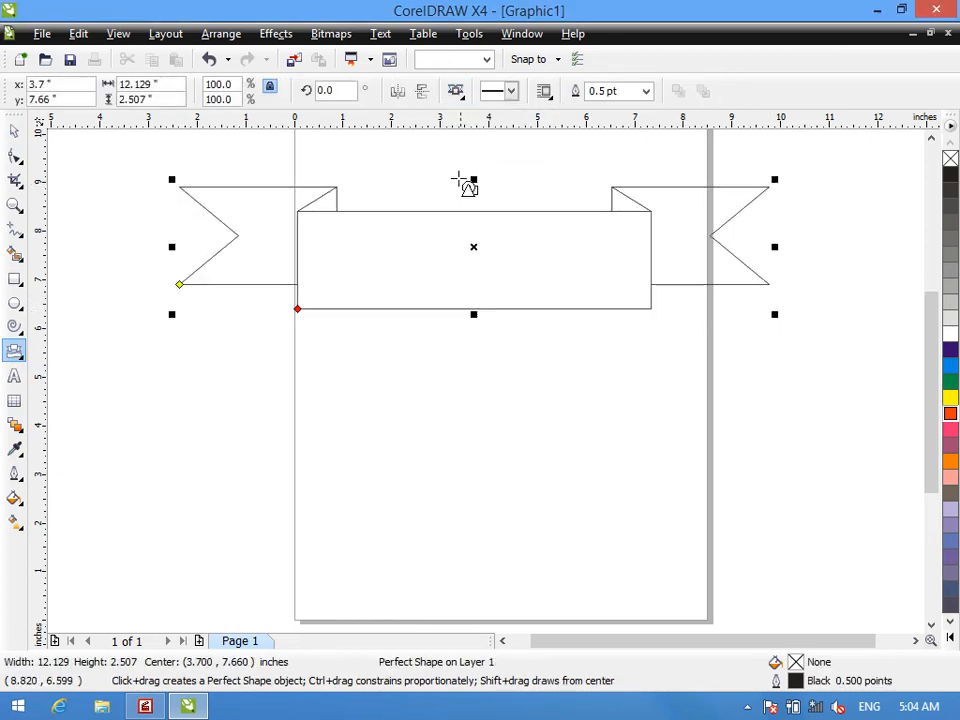
{"action": "left_click", "coordinate": [952, 446]}
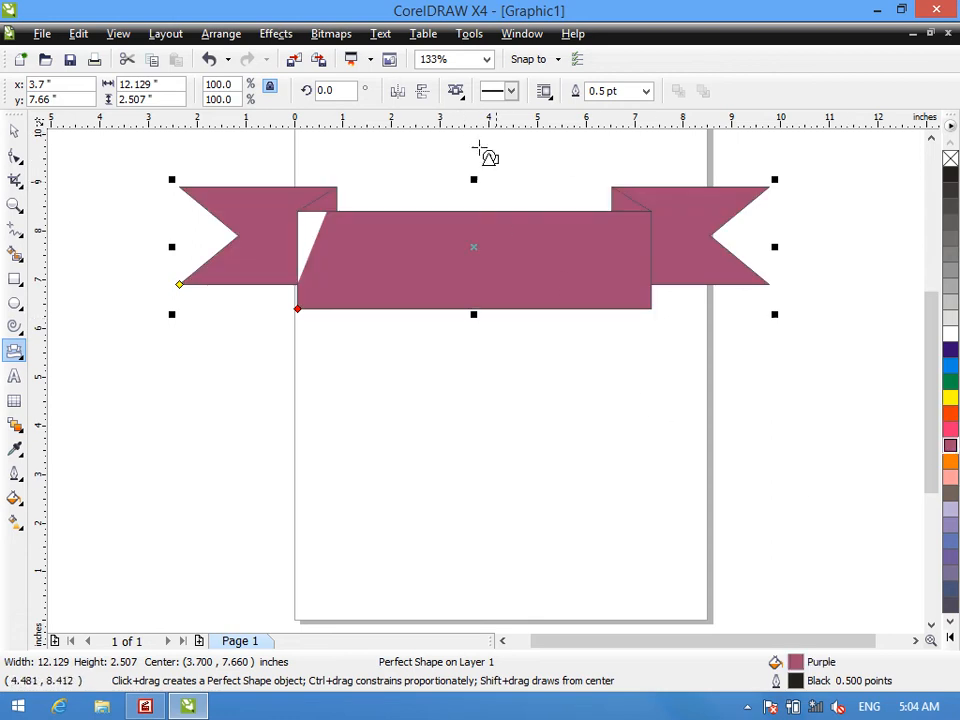
- Draw a second ribbon banner with raised centre, about 13 by 3.6 inches, below the first and fill it dark brown
{"action": "left_click", "coordinate": [447, 90]}
{"action": "left_click", "coordinate": [484, 133]}
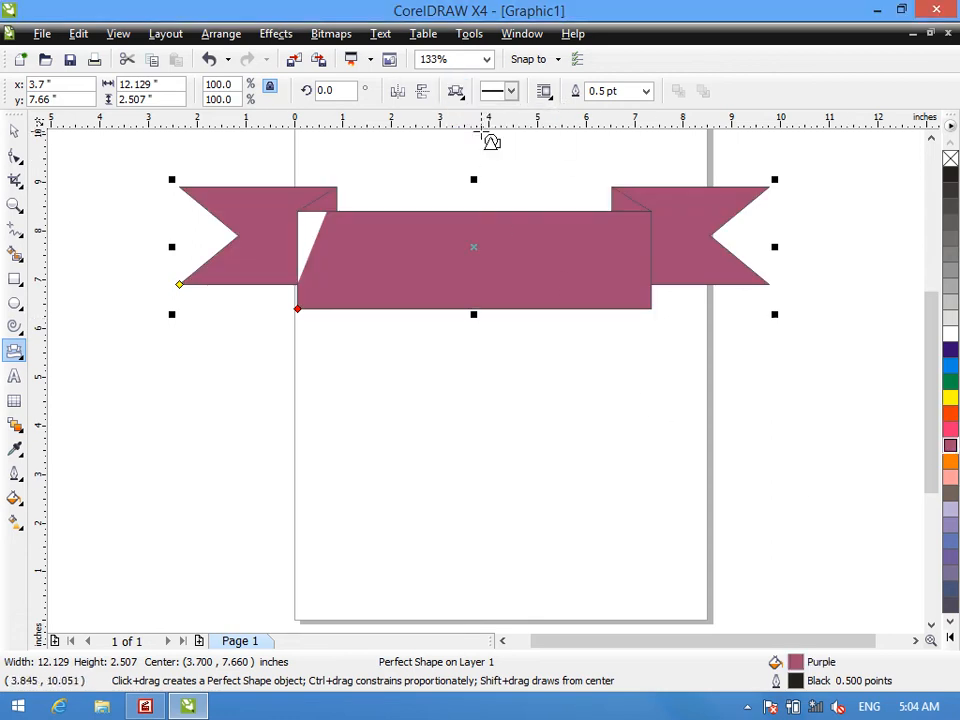
{"action": "left_click_drag", "start_coordinate": [143, 352], "coordinate": [779, 532]}
{"action": "left_click", "coordinate": [951, 494]}
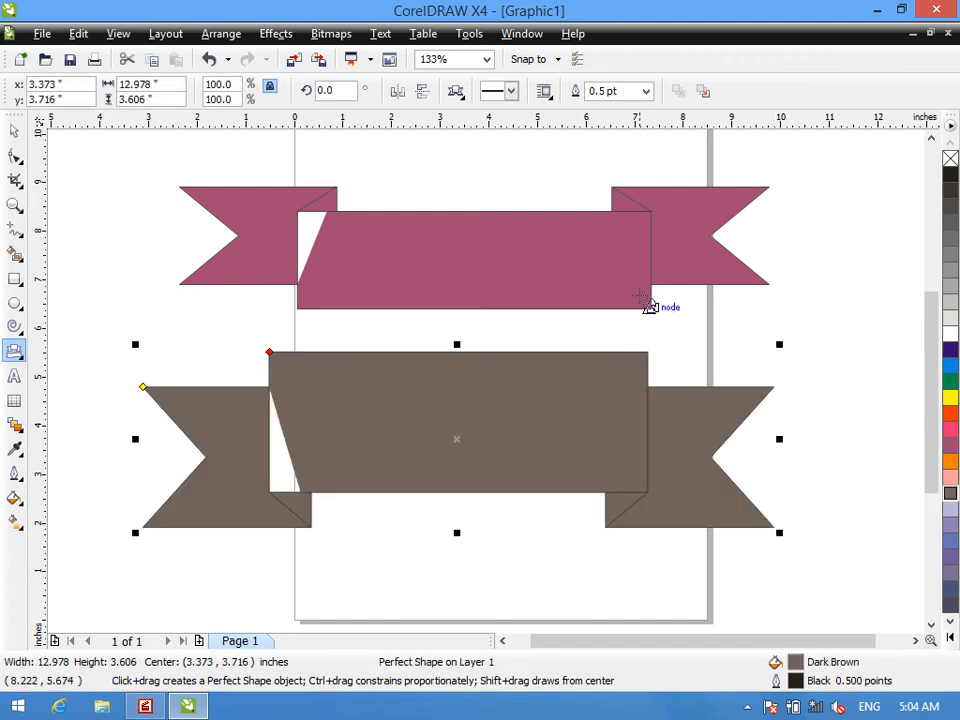
- Draw a wavy banner about 5.5 by 2.3 inches inside the lower ribbon and recolour that ribbon's fill and outline purple
{"action": "left_click", "coordinate": [455, 91]}
{"action": "left_click", "coordinate": [505, 137]}
{"action": "mouse_move", "coordinate": [339, 365]}
{"action": "left_mouse_down"}
{"action": "mouse_move", "coordinate": [385, 410]}
{"action": "mouse_move", "coordinate": [563, 472]}
{"action": "mouse_move", "coordinate": [607, 475]}
{"action": "left_mouse_up"}
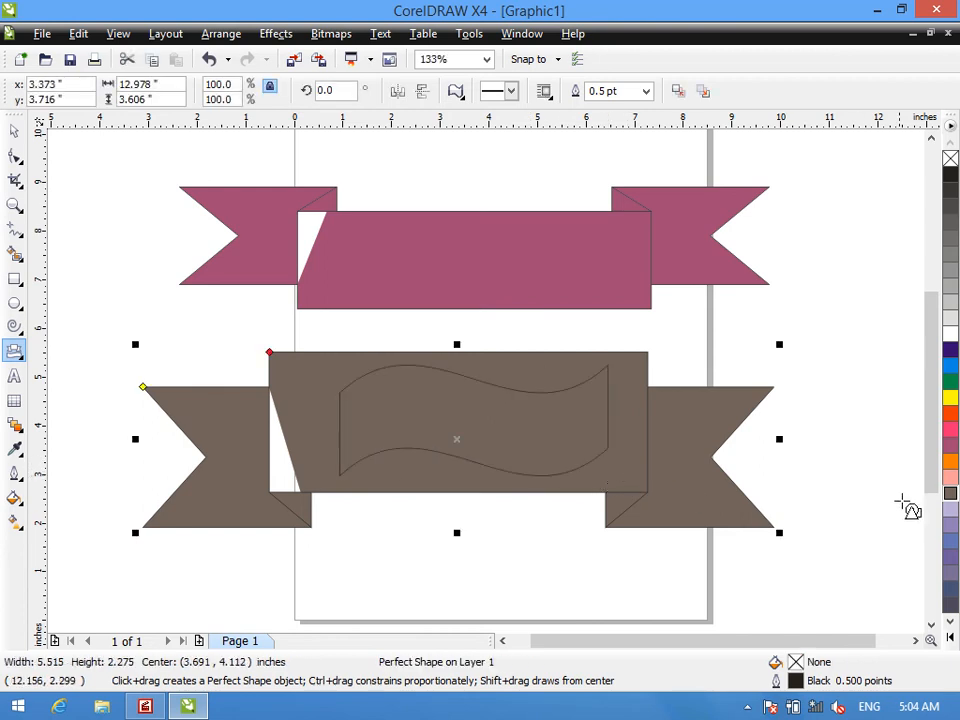
{"action": "left_click", "coordinate": [950, 448]}
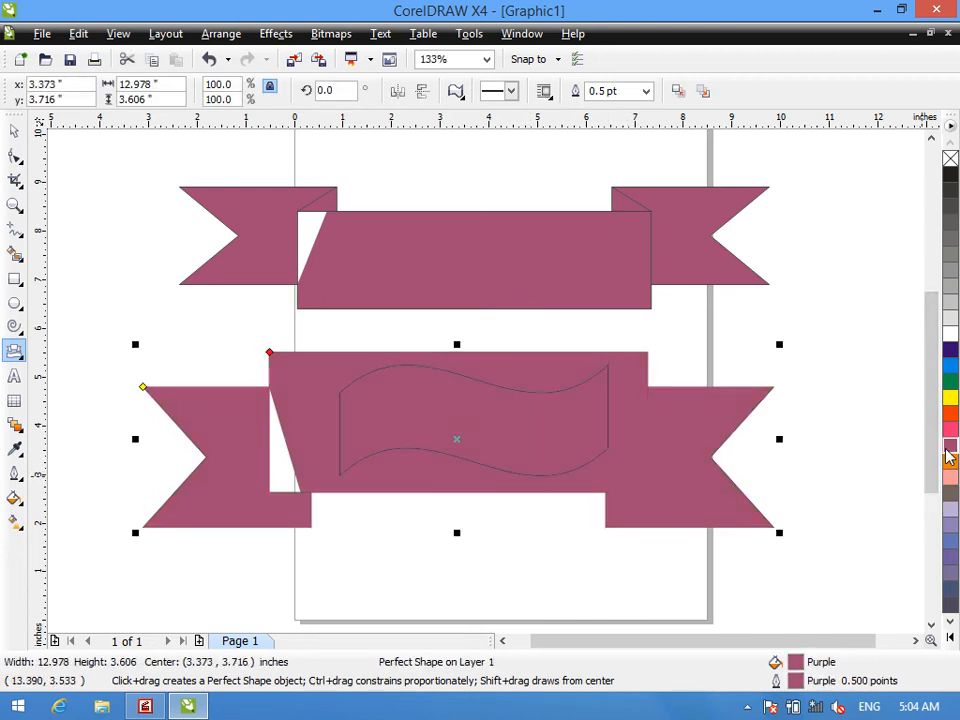
- Give the wavy banner inside the lower ribbon a yellow fill and yellow outline
{"action": "left_click", "coordinate": [412, 441]}
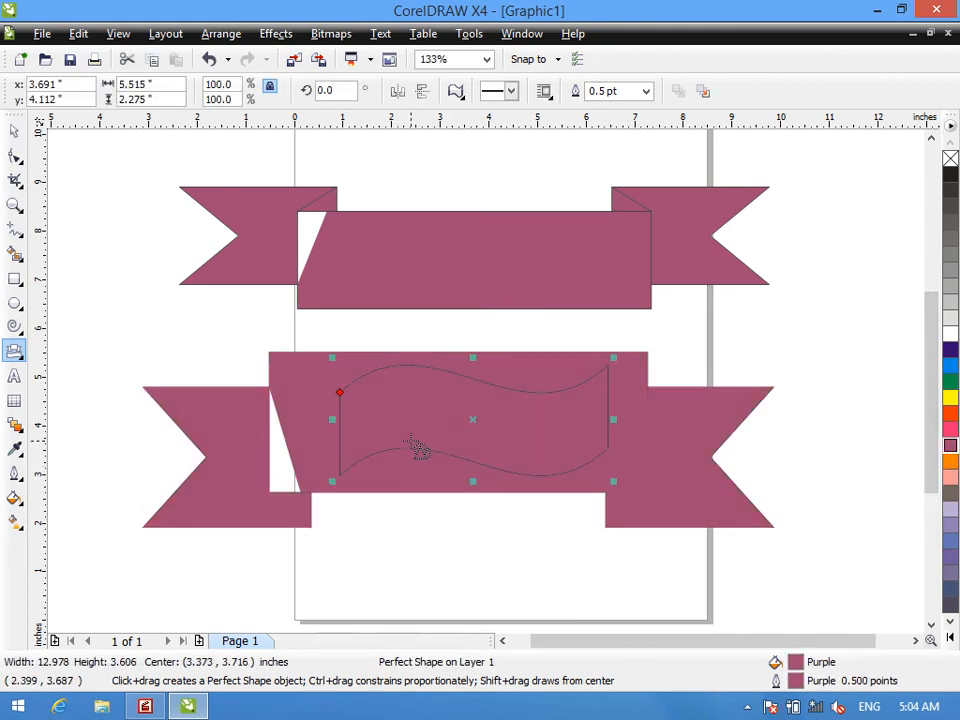
{"action": "left_click", "coordinate": [953, 398]}
{"action": "right_click", "coordinate": [952, 400]}
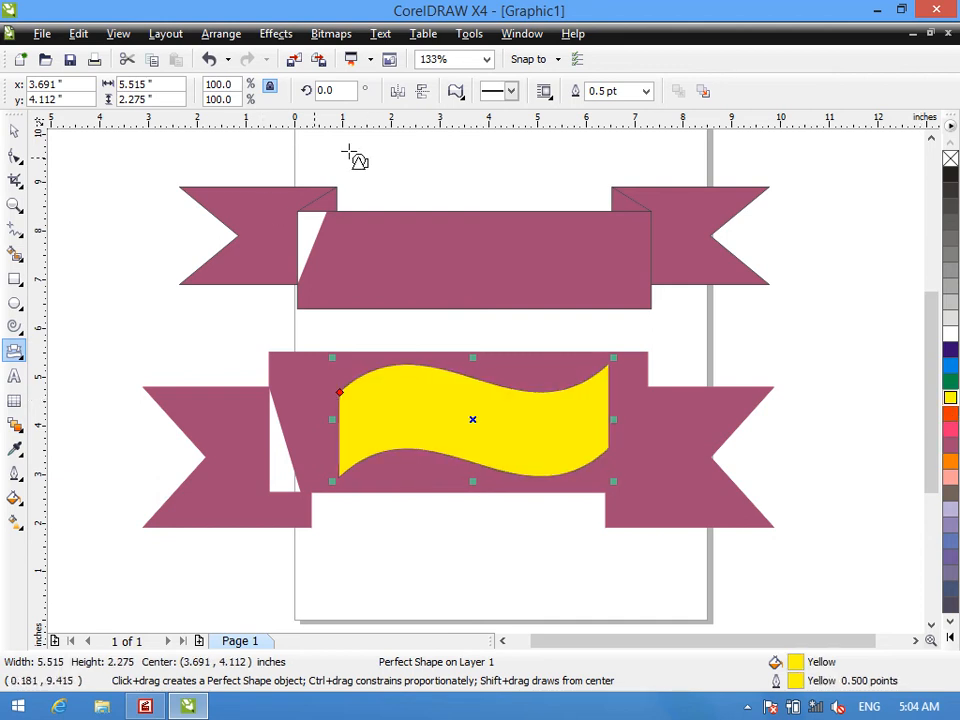
- Draw the first explosion shape about 1.1 by 0.9 inches near the left end of the upper ribbon's centre and fill it white
{"action": "left_click", "coordinate": [456, 91]}
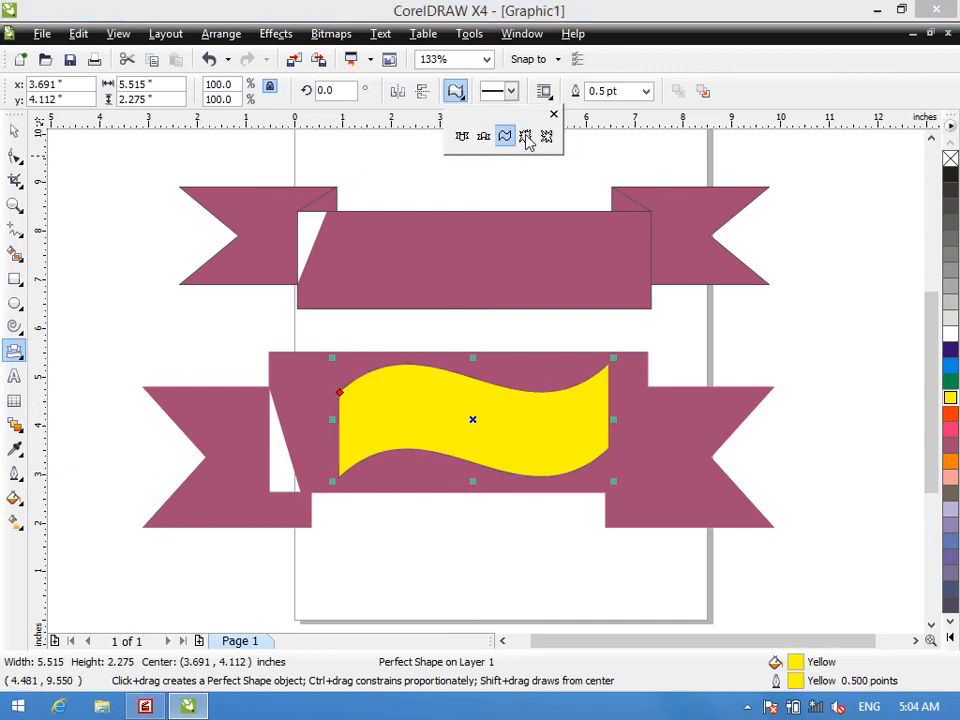
{"action": "left_click", "coordinate": [525, 137]}
{"action": "left_click_drag", "start_coordinate": [352, 231], "coordinate": [407, 277]}
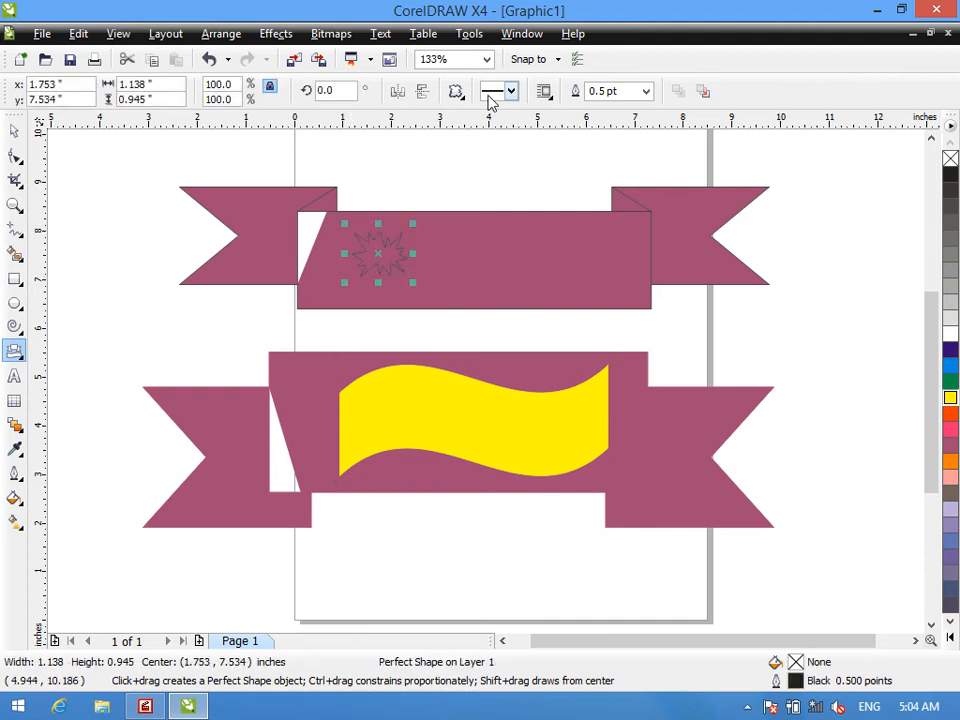
{"action": "left_click", "coordinate": [950, 334]}
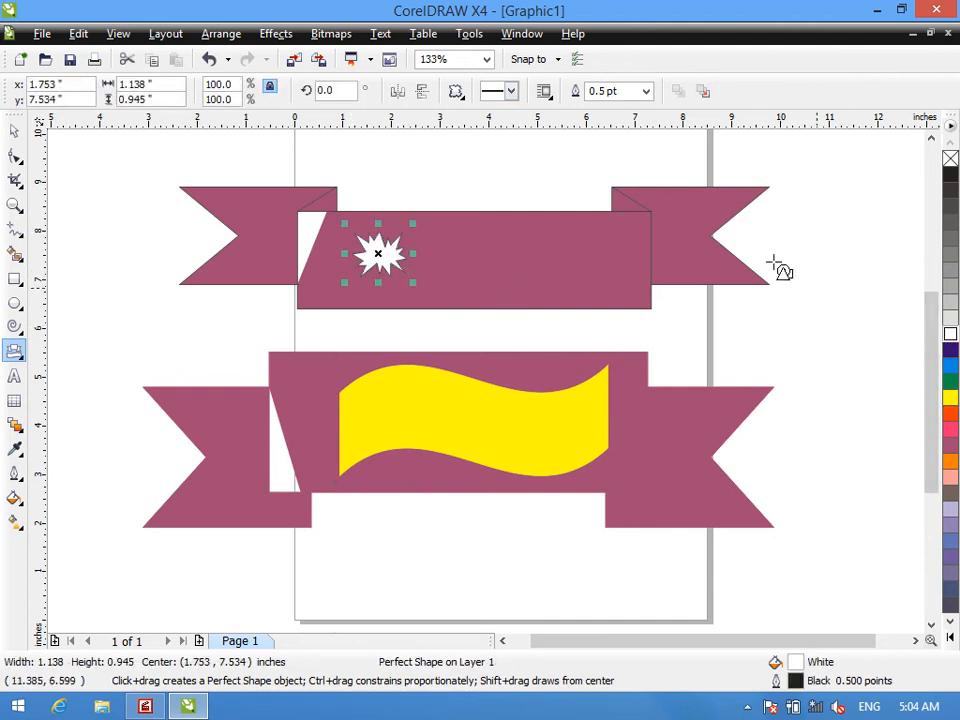
- Draw the second explosion shape about 1.5 by 1.3 inches near the right end of the upper ribbon's centre and fill it white
{"action": "left_click", "coordinate": [456, 94]}
{"action": "left_click", "coordinate": [546, 138]}
{"action": "left_click_drag", "start_coordinate": [551, 227], "coordinate": [625, 290]}
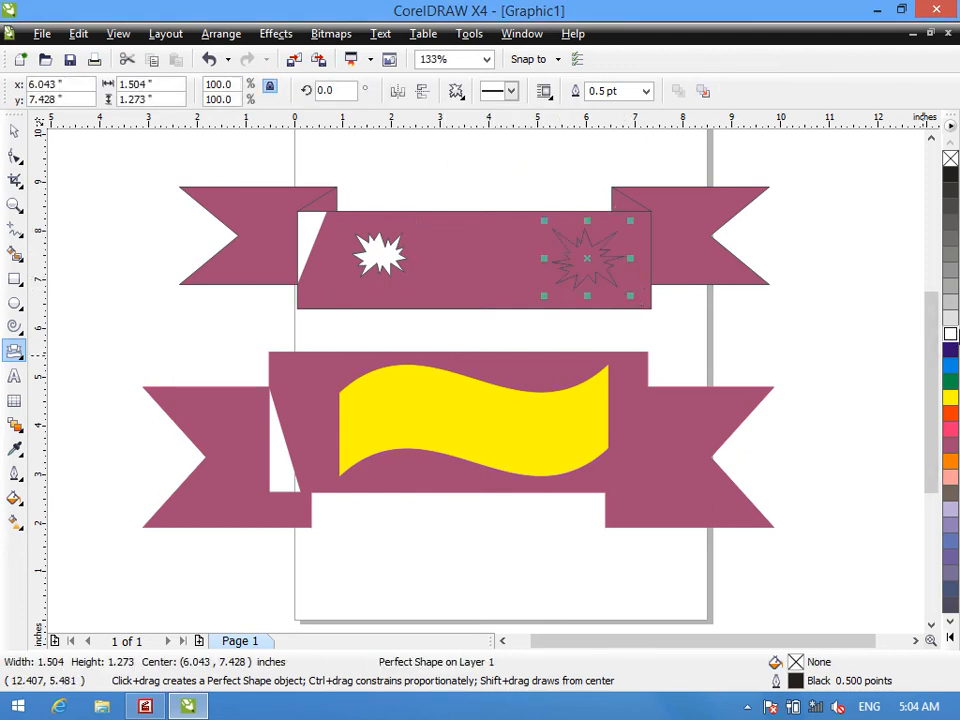
{"action": "left_click", "coordinate": [947, 336]}
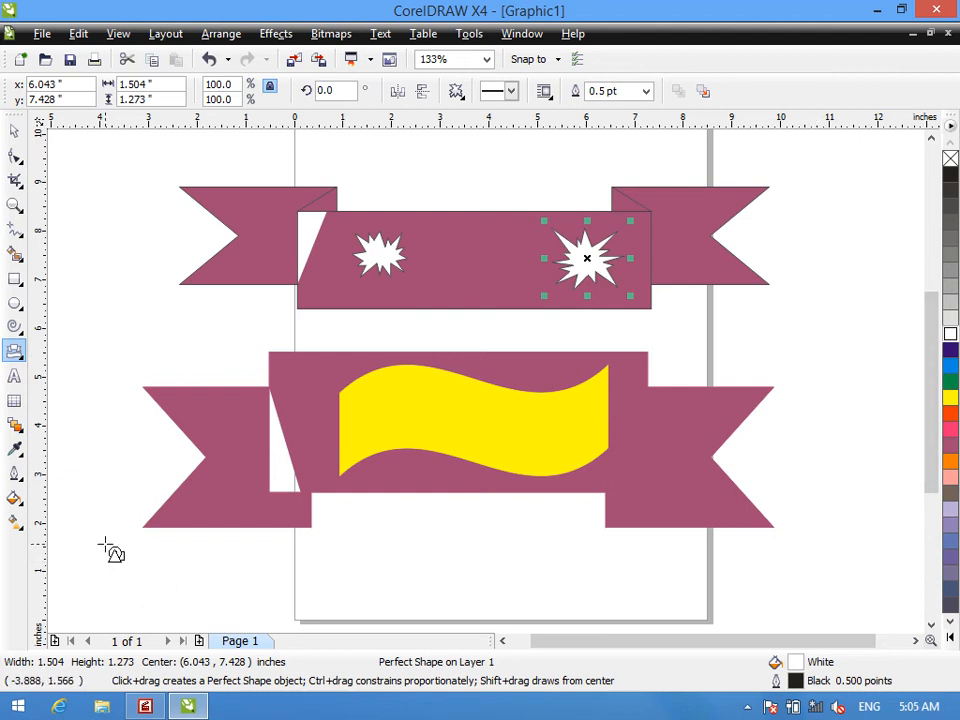
- Delete all the banner and explosion shapes from the page
{"action": "key", "text": "ctrl+a"}
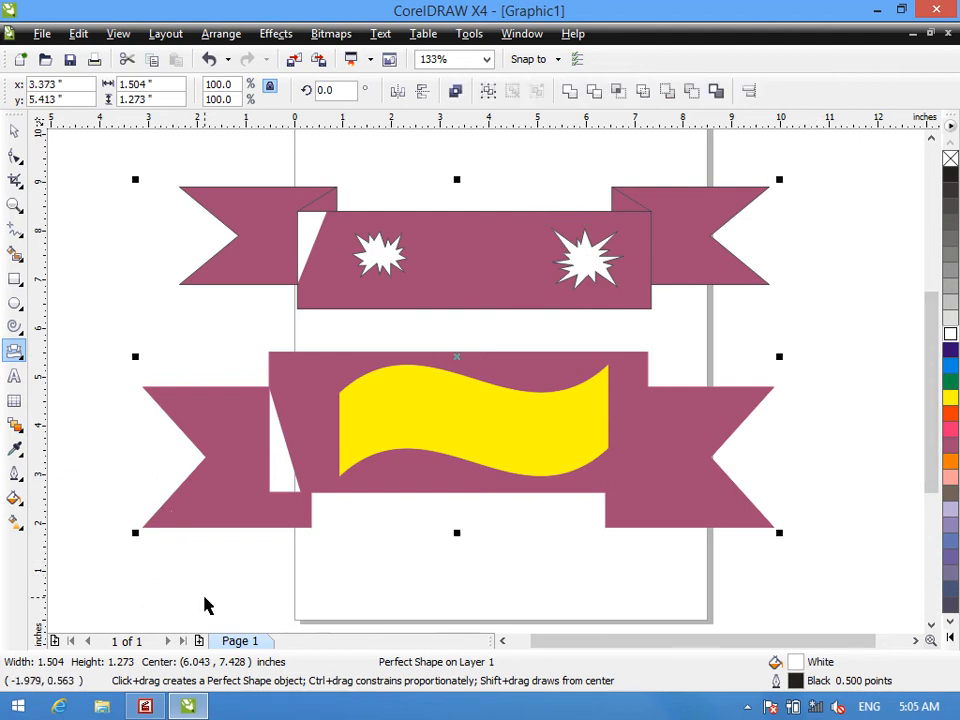
{"action": "key", "text": "Delete"}
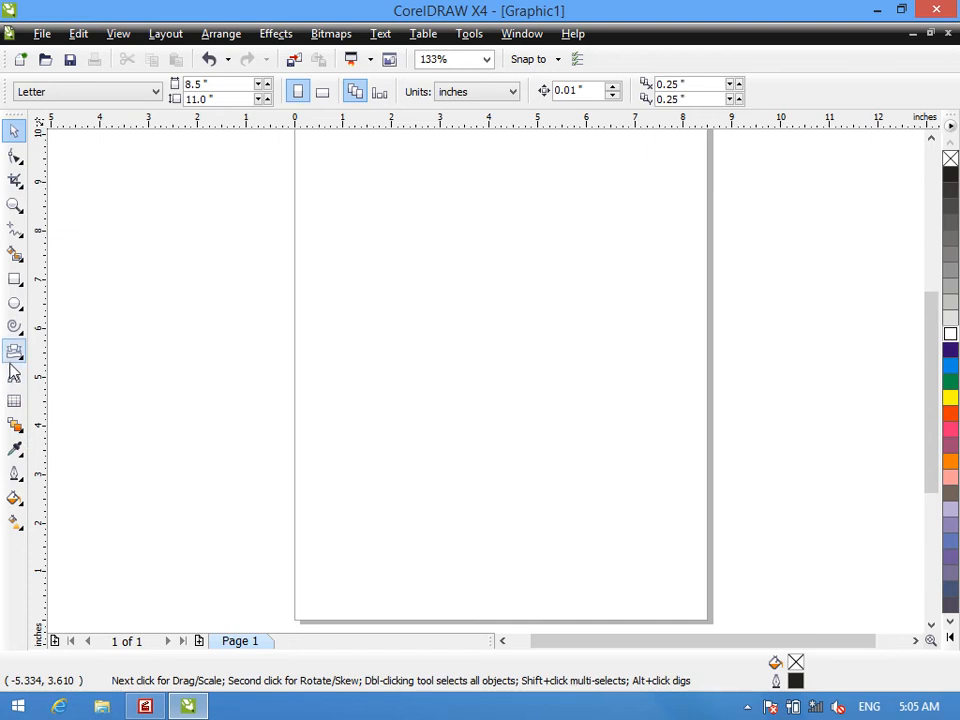
- Draw a folded ribbon banner about 12.3 by 5.5 inches across the page with the Banner Shapes tool
{"action": "left_click", "coordinate": [14, 352]}
{"action": "left_click", "coordinate": [452, 94]}
{"action": "left_click", "coordinate": [461, 136]}
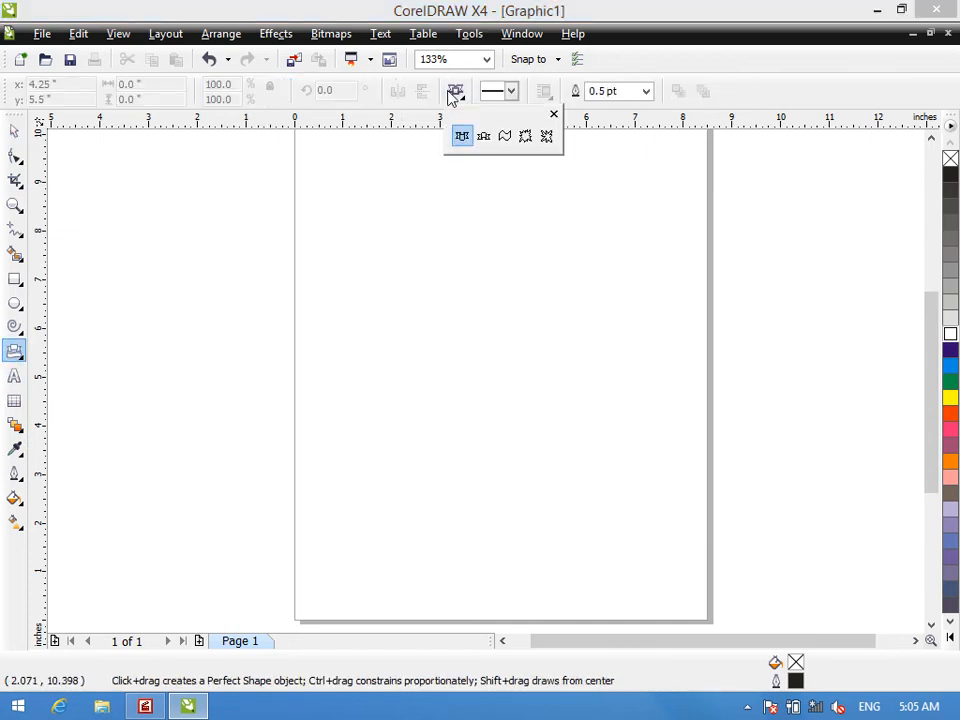
{"action": "left_click_drag", "start_coordinate": [240, 201], "coordinate": [628, 386]}
{"action": "mouse_move", "coordinate": [200, 183]}
{"action": "left_mouse_down"}
{"action": "mouse_move", "coordinate": [643, 390]}
{"action": "mouse_move", "coordinate": [739, 399]}
{"action": "mouse_move", "coordinate": [804, 454]}
{"action": "left_mouse_up"}
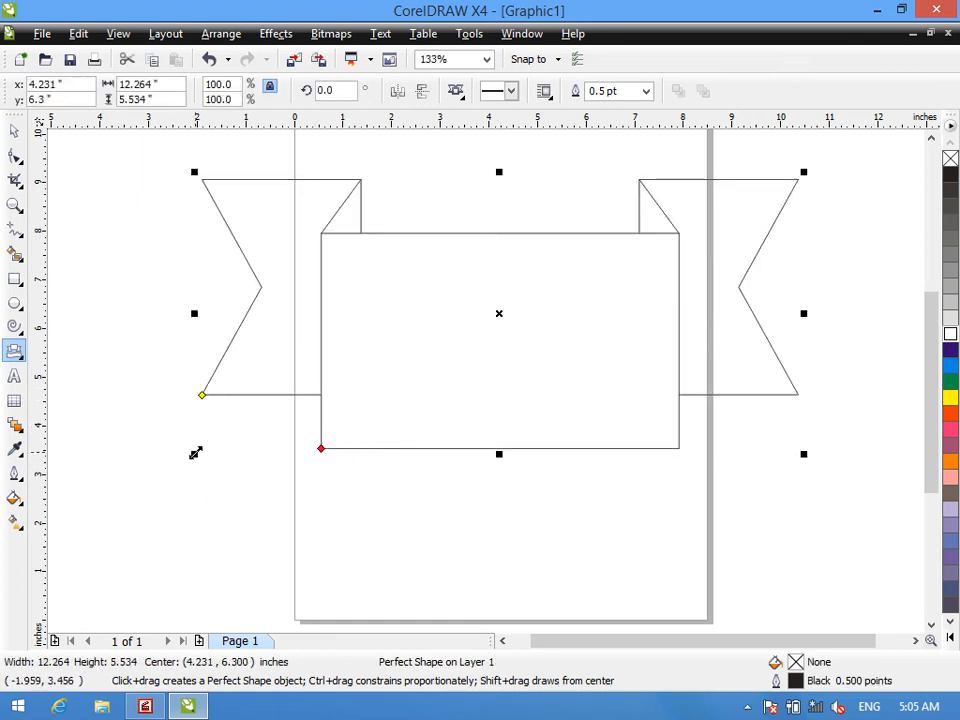
- Resize the ribbon banner to about 13.7 by 3.1 inches, centre it across the page and fill it magenta
{"action": "left_click_drag", "start_coordinate": [195, 456], "coordinate": [463, 444]}
{"action": "left_click", "coordinate": [604, 270]}
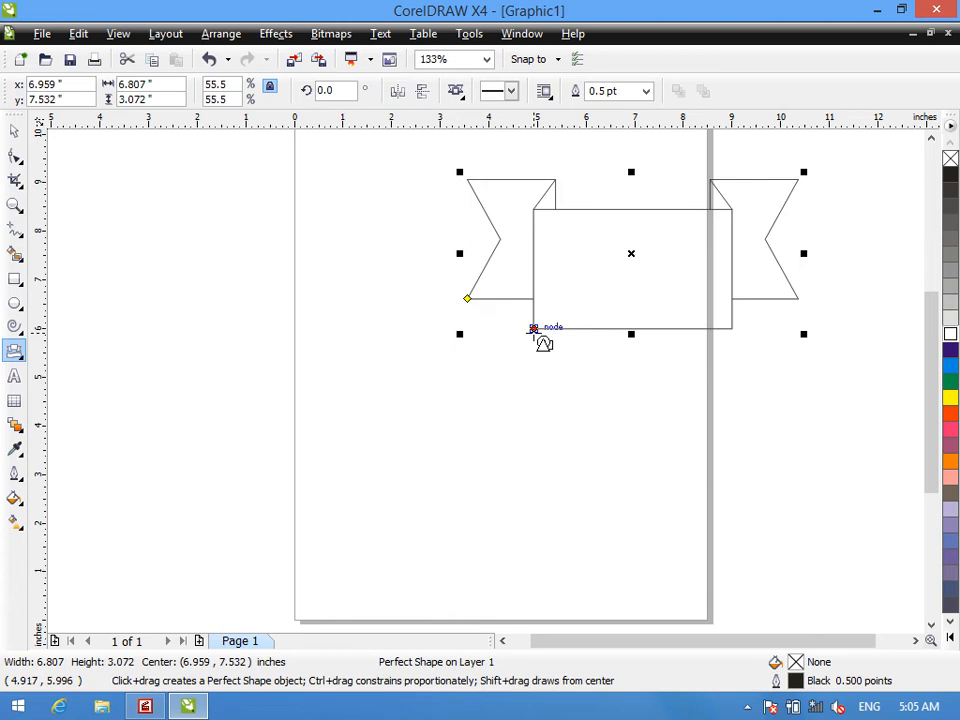
{"action": "left_click_drag", "start_coordinate": [457, 252], "coordinate": [124, 253]}
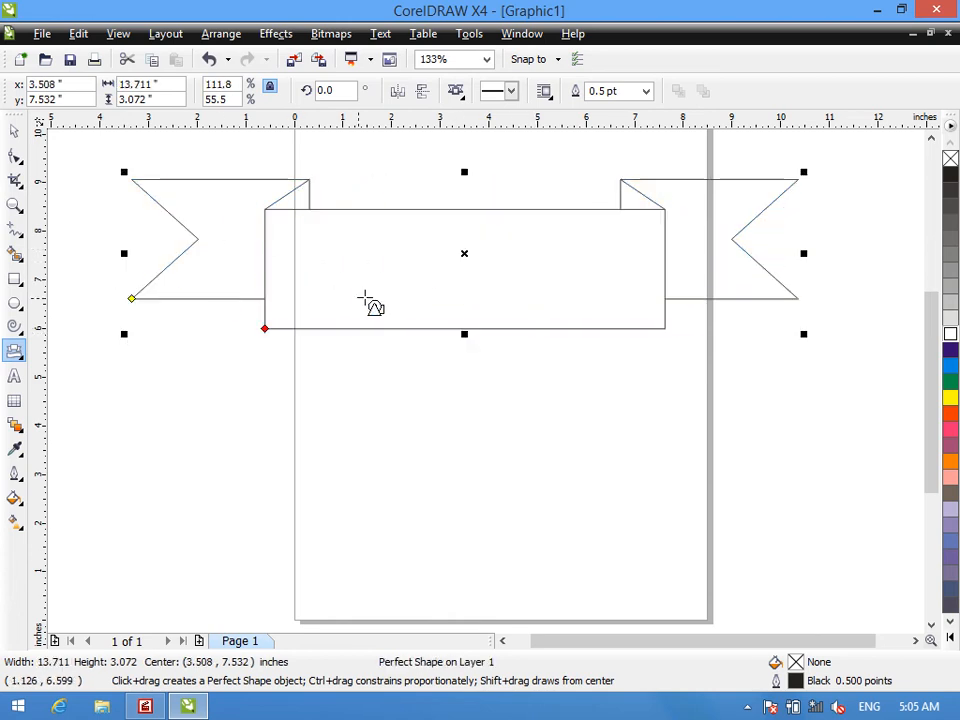
{"action": "left_click_drag", "start_coordinate": [462, 253], "coordinate": [490, 297]}
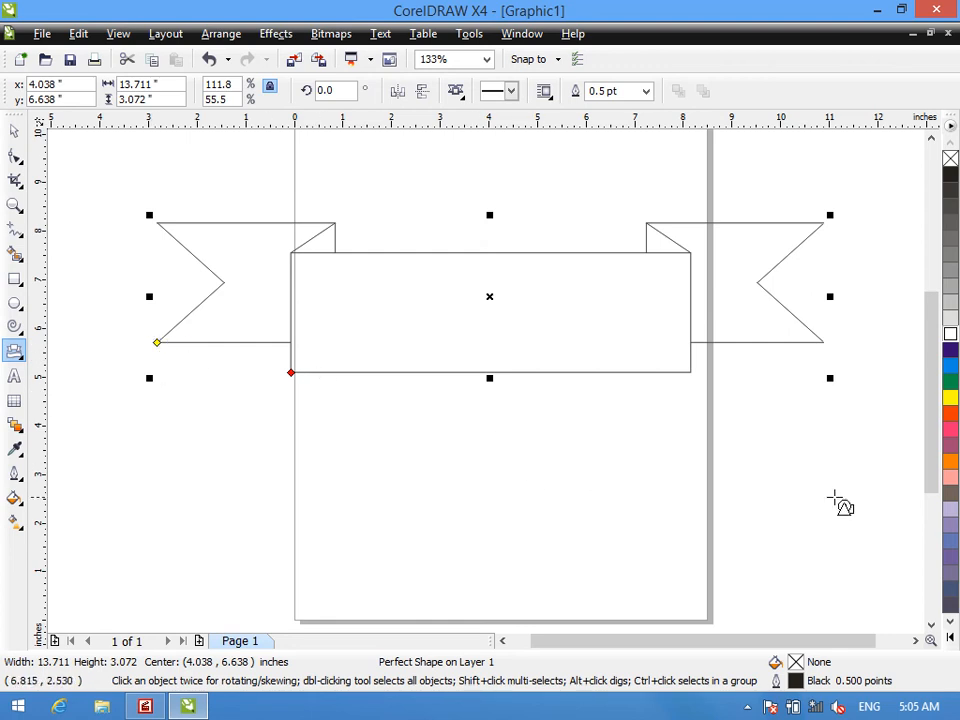
{"action": "left_click", "coordinate": [950, 430]}
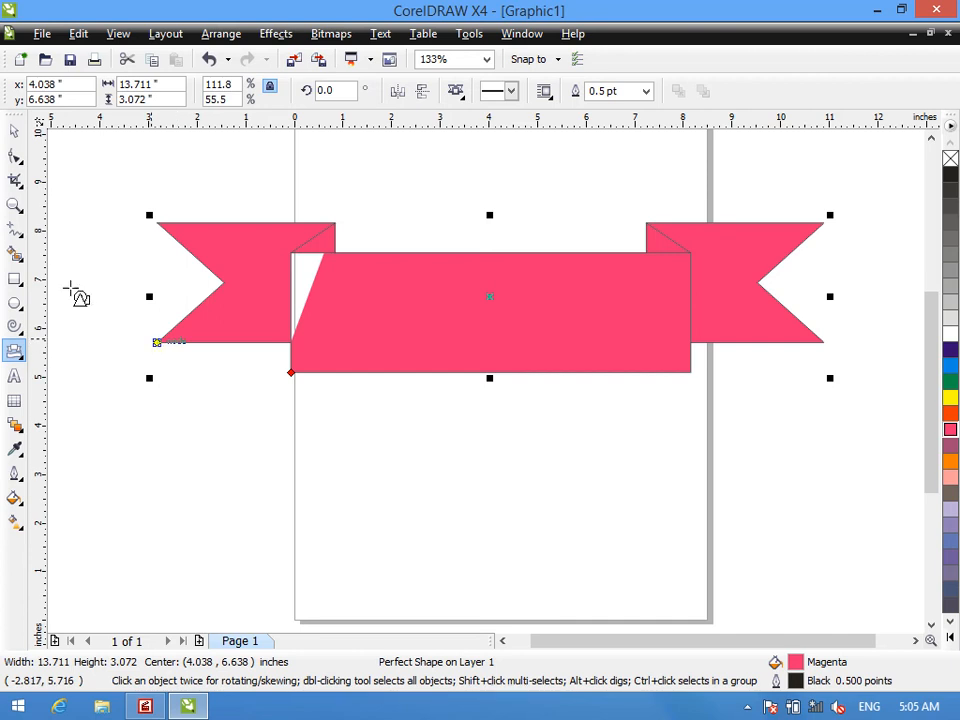
- Reshape the ribbon with its control nodes, deepening the folds and narrowing the central panel to about half its width
{"action": "left_click", "coordinate": [14, 156]}
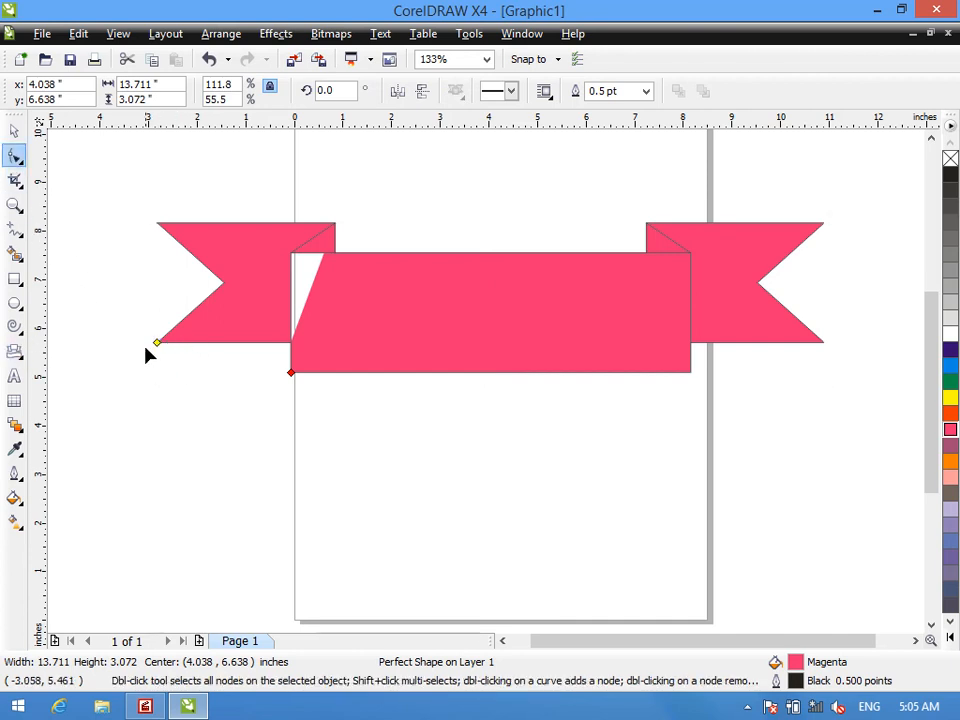
{"action": "left_click_drag", "start_coordinate": [157, 343], "coordinate": [218, 291]}
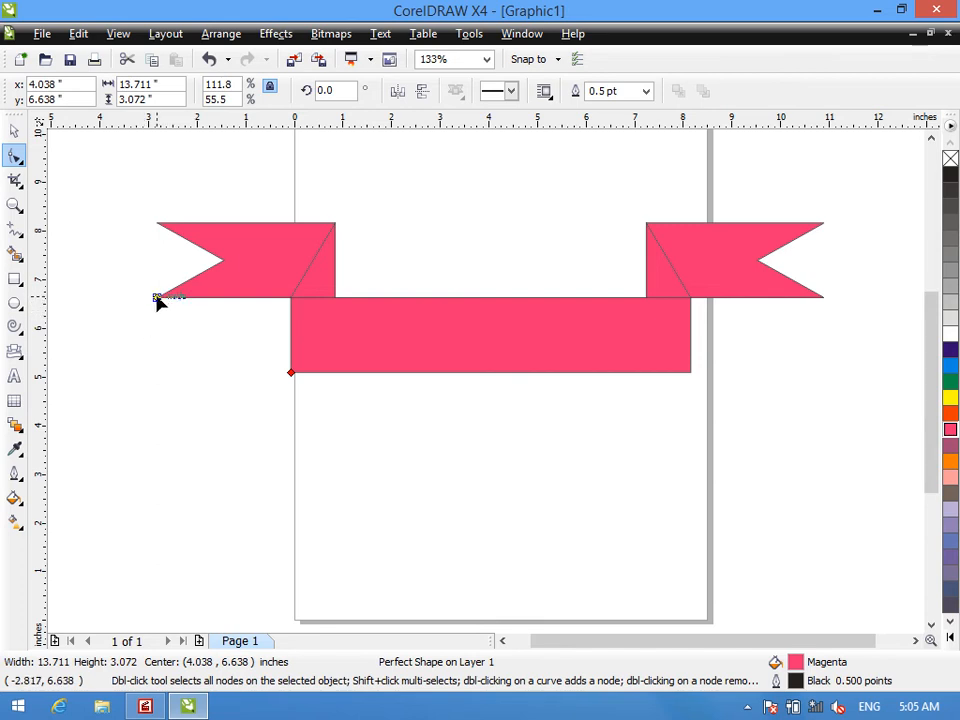
{"action": "left_click_drag", "start_coordinate": [157, 299], "coordinate": [184, 446]}
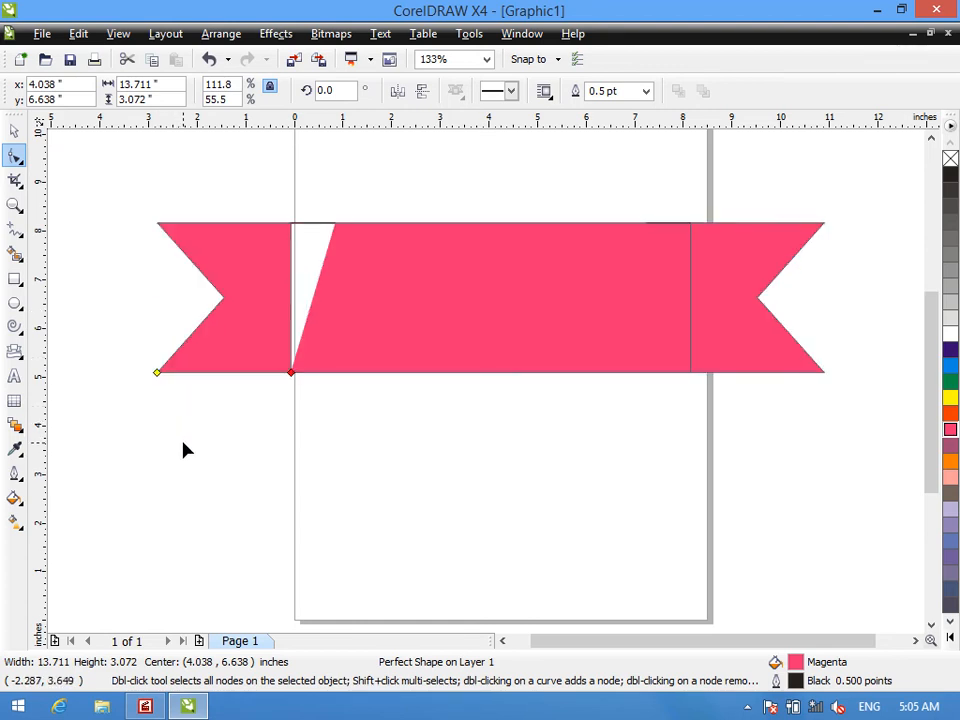
{"action": "key", "text": "ctrl+z"}
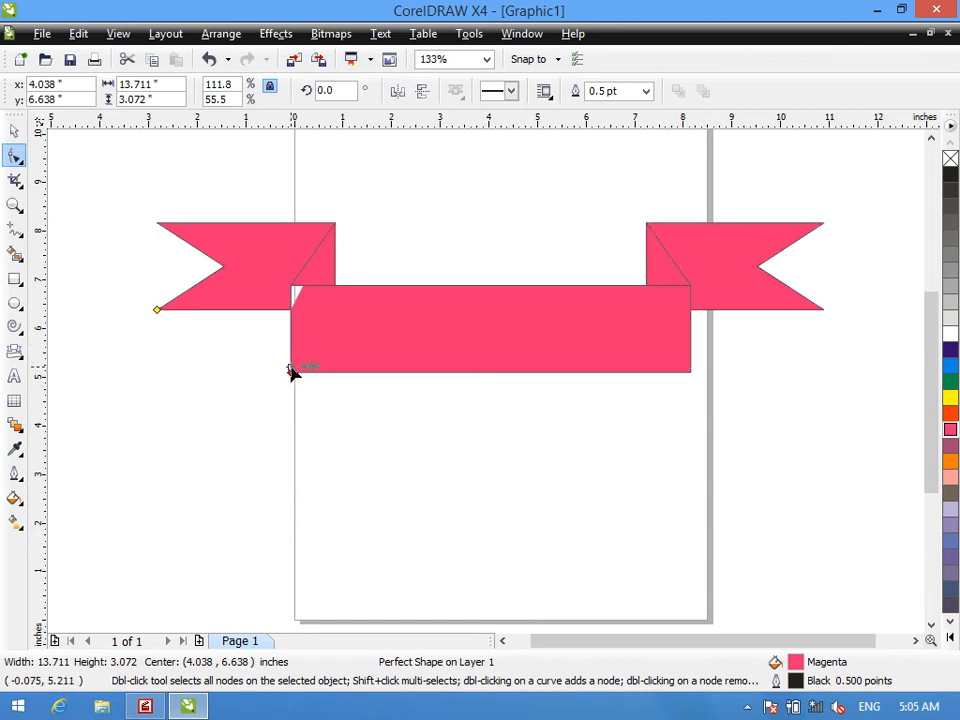
{"action": "left_click_drag", "start_coordinate": [292, 375], "coordinate": [390, 402]}
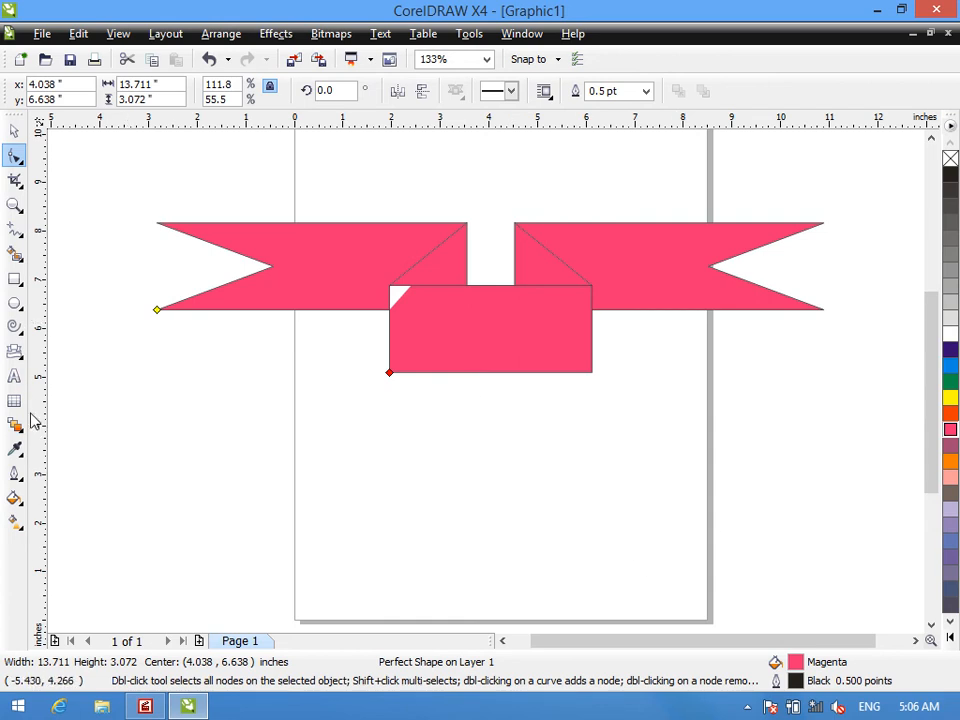
- Delete the magenta ribbon banner from the page
{"action": "key", "text": "space"}
{"action": "key", "text": "Delete"}
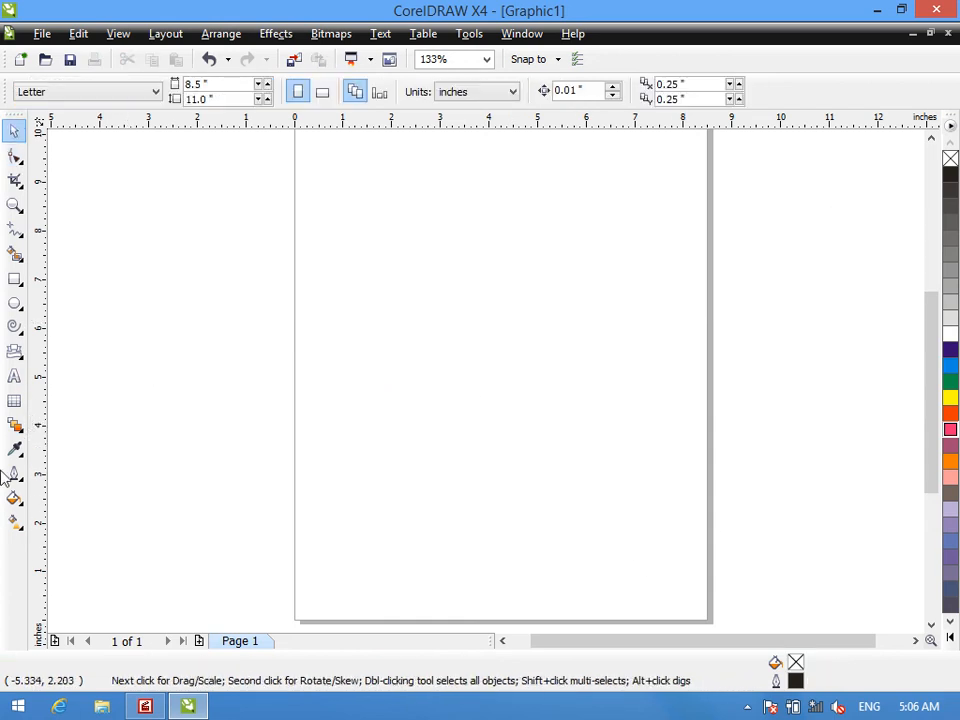
- Draw a round speech callout about 5.4 by 5.7 inches in the middle of the page and fill it red
{"action": "right_click", "coordinate": [12, 350]}
{"action": "left_click", "coordinate": [14, 351]}
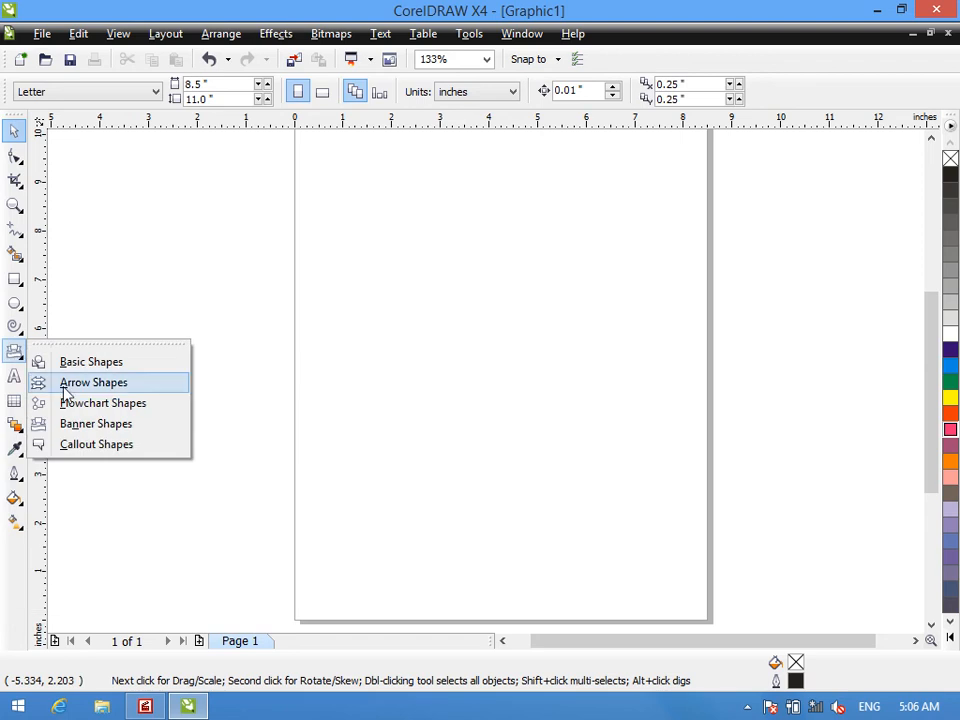
{"action": "left_click", "coordinate": [78, 446]}
{"action": "left_click", "coordinate": [455, 92]}
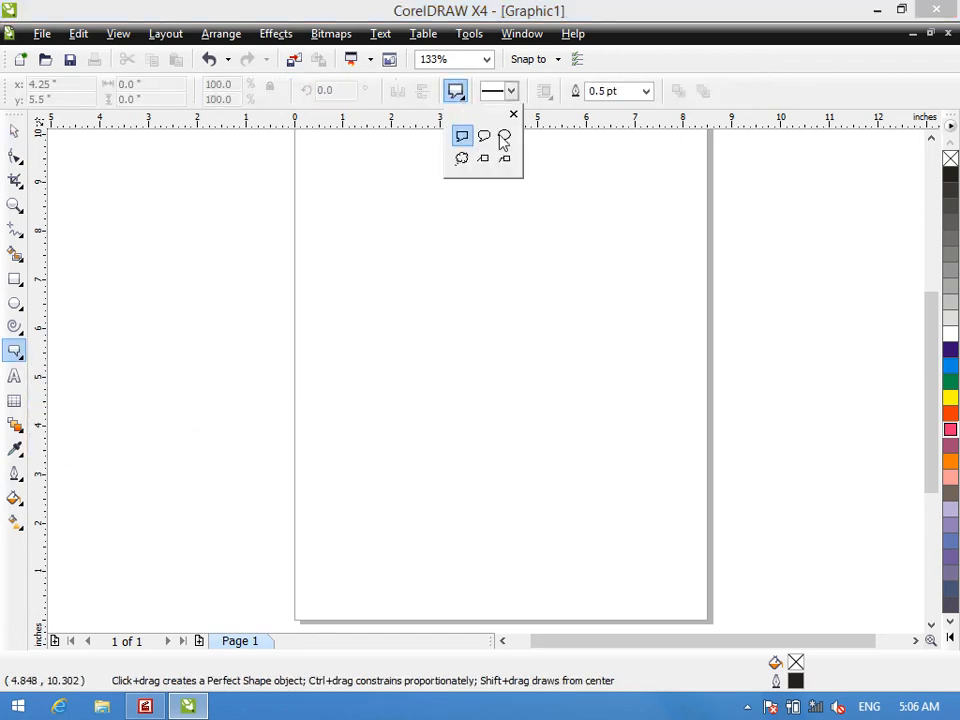
{"action": "left_click", "coordinate": [503, 137]}
{"action": "left_click_drag", "start_coordinate": [342, 199], "coordinate": [607, 474]}
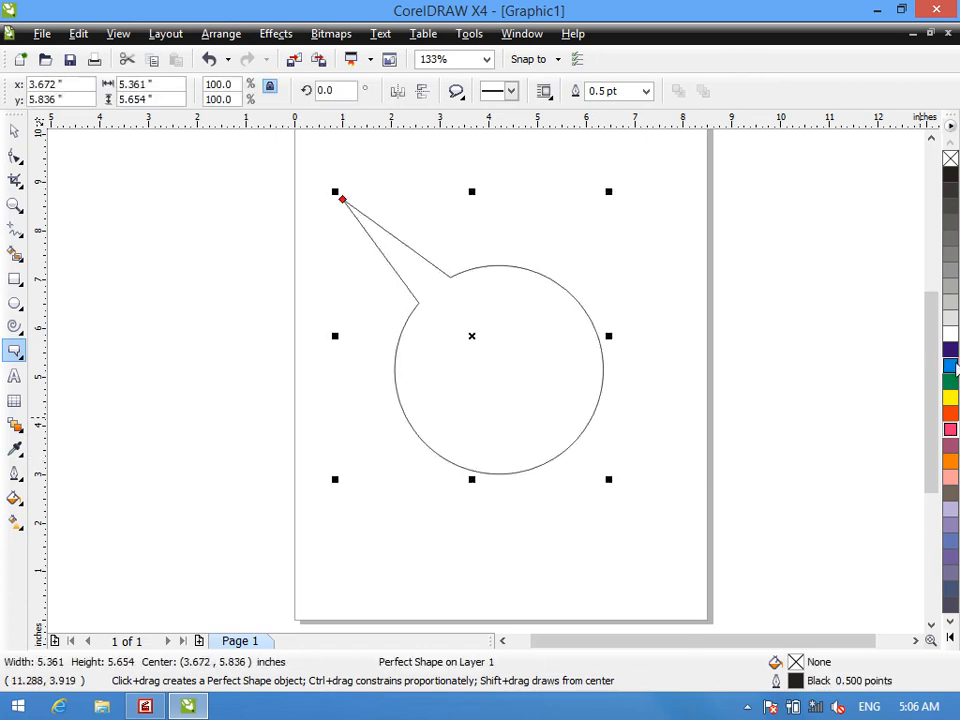
{"action": "left_click", "coordinate": [951, 423]}
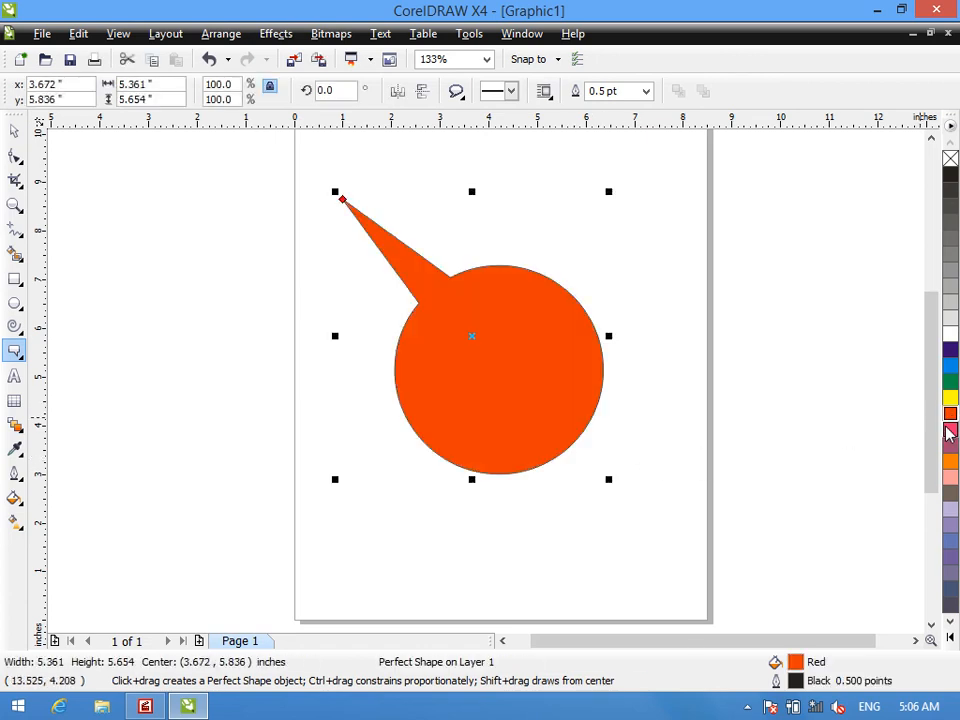
- Draw an unfilled thought-cloud callout beside the page, left of the red round callout
{"action": "left_click", "coordinate": [455, 92]}
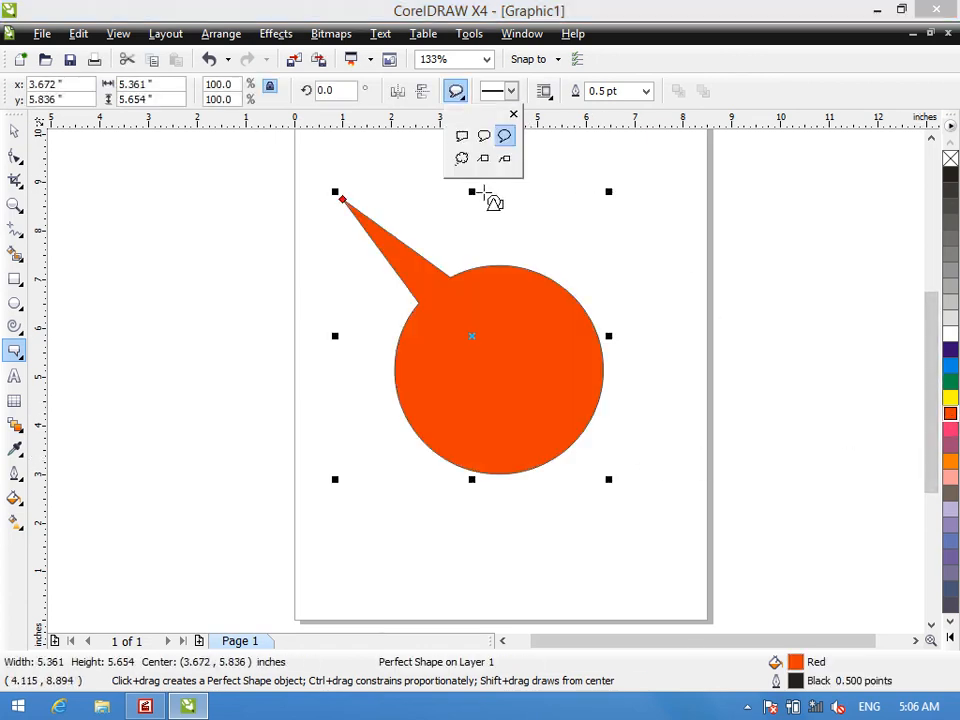
{"action": "left_click", "coordinate": [461, 159]}
{"action": "left_click_drag", "start_coordinate": [94, 194], "coordinate": [289, 407]}
- Draw a rectangular line callout about 3.8 by 4.6 inches over the page's right edge and fill it purple
{"action": "left_click", "coordinate": [460, 92]}
{"action": "left_click", "coordinate": [508, 164]}
{"action": "left_click_drag", "start_coordinate": [655, 179], "coordinate": [841, 407]}
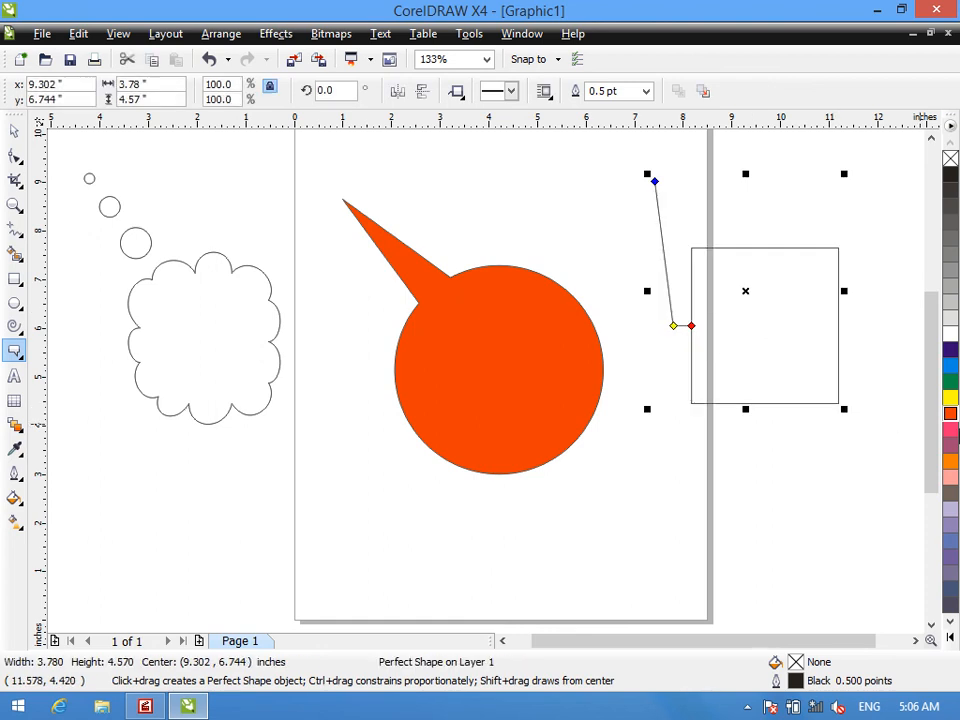
{"action": "left_click", "coordinate": [950, 446]}
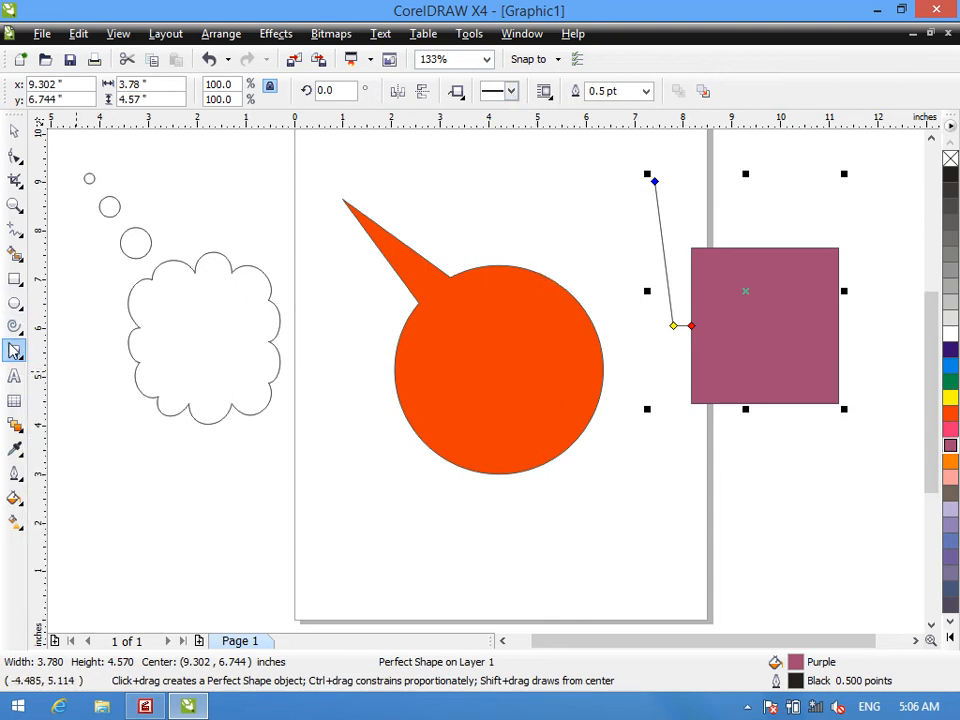
{"action": "right_click", "coordinate": [12, 352]}
{"action": "left_click", "coordinate": [12, 352]}
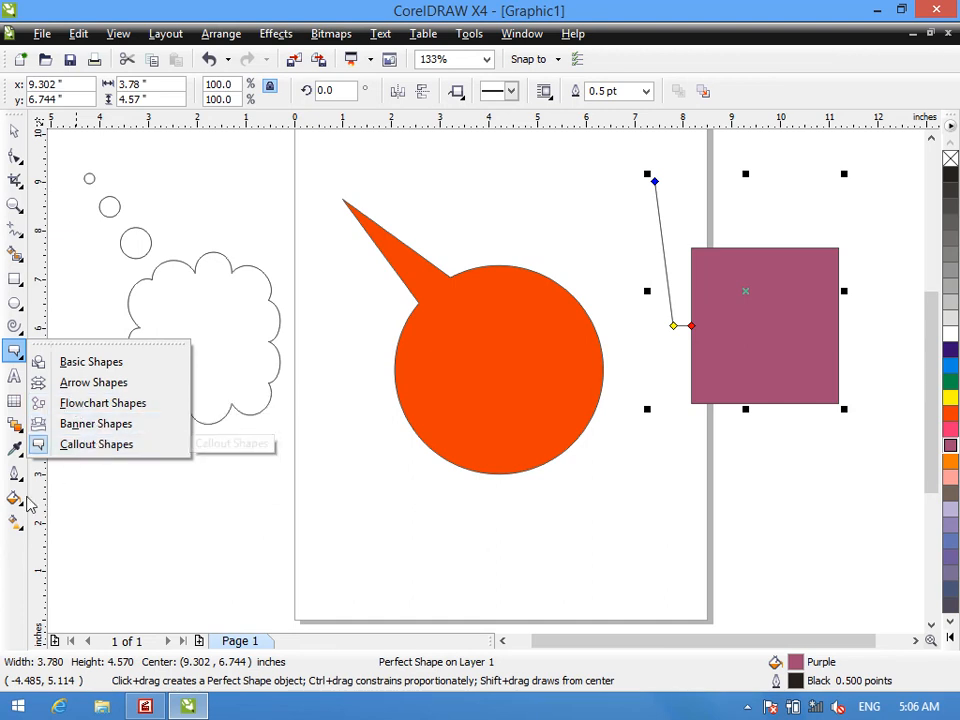
{"action": "left_click", "coordinate": [96, 444]}
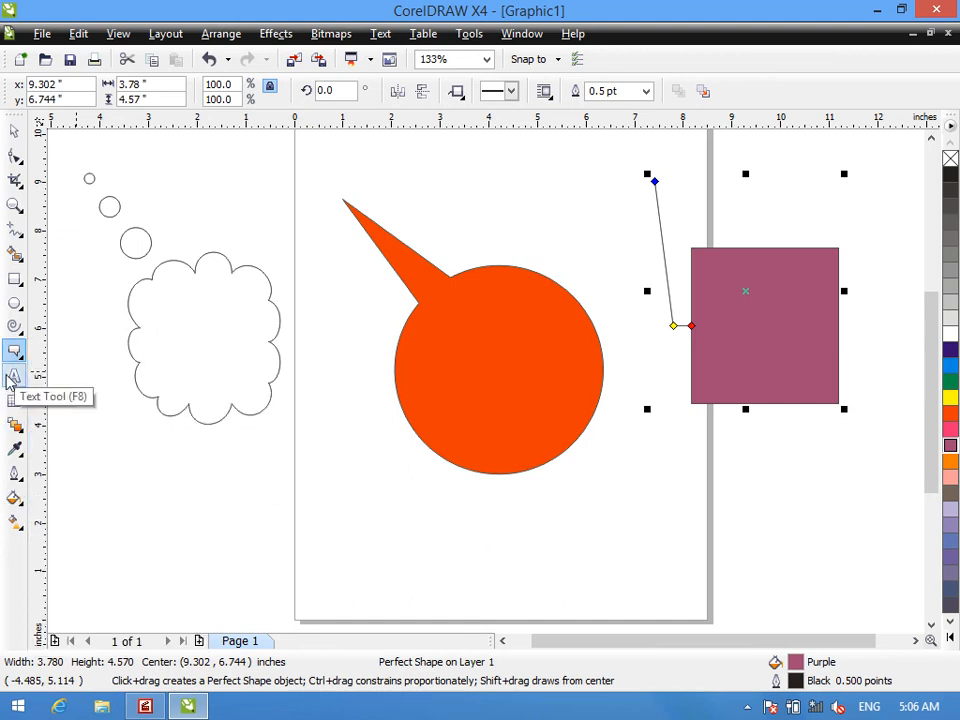
- Delete all three callout shapes from the drawing
{"action": "left_click", "coordinate": [221, 326]}
{"action": "key", "text": "ctrl+a"}
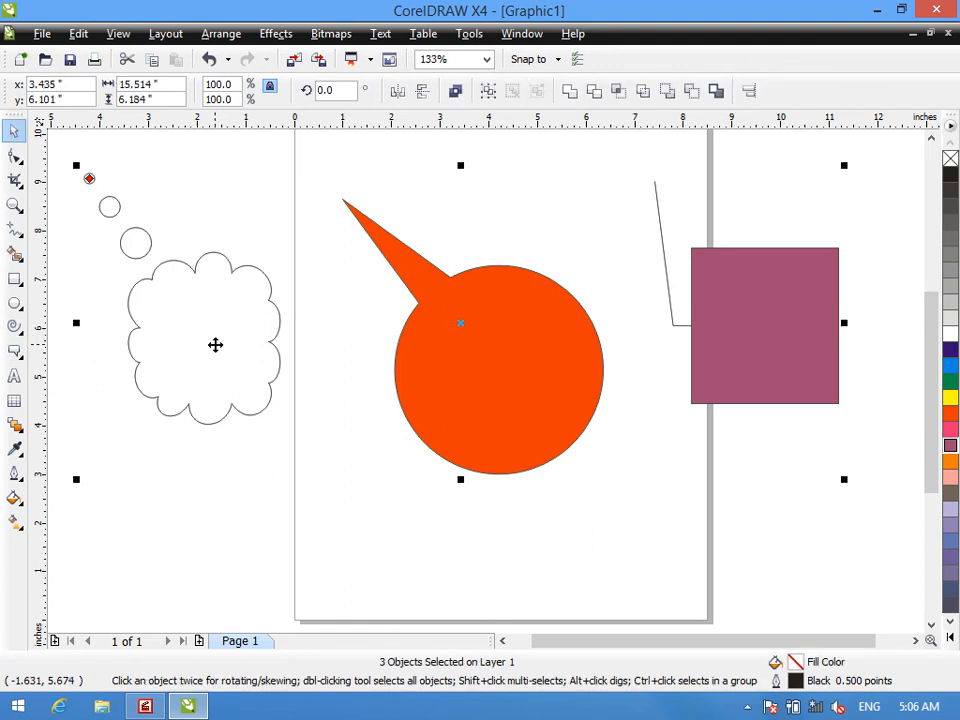
{"action": "key", "text": "Delete"}
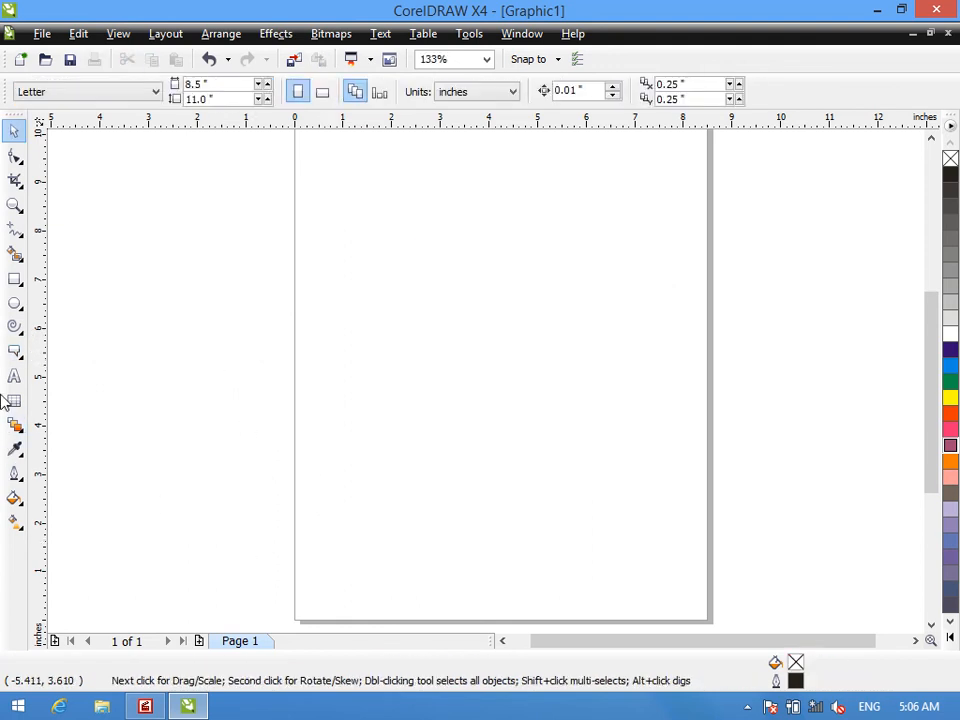
- Activate the Text tool
{"action": "left_click", "coordinate": [14, 375]}
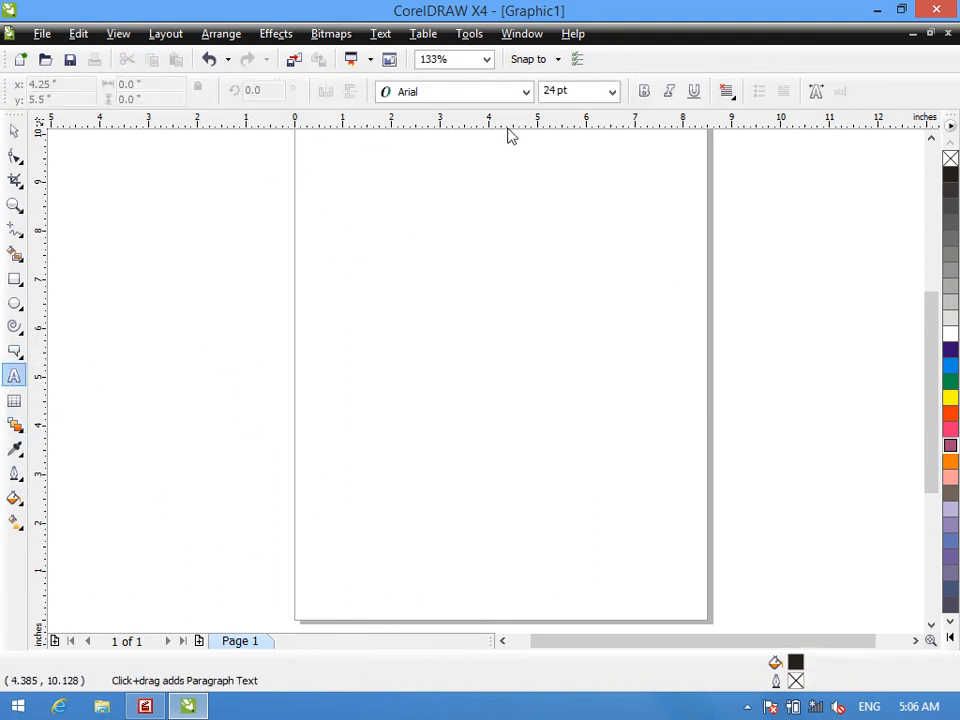
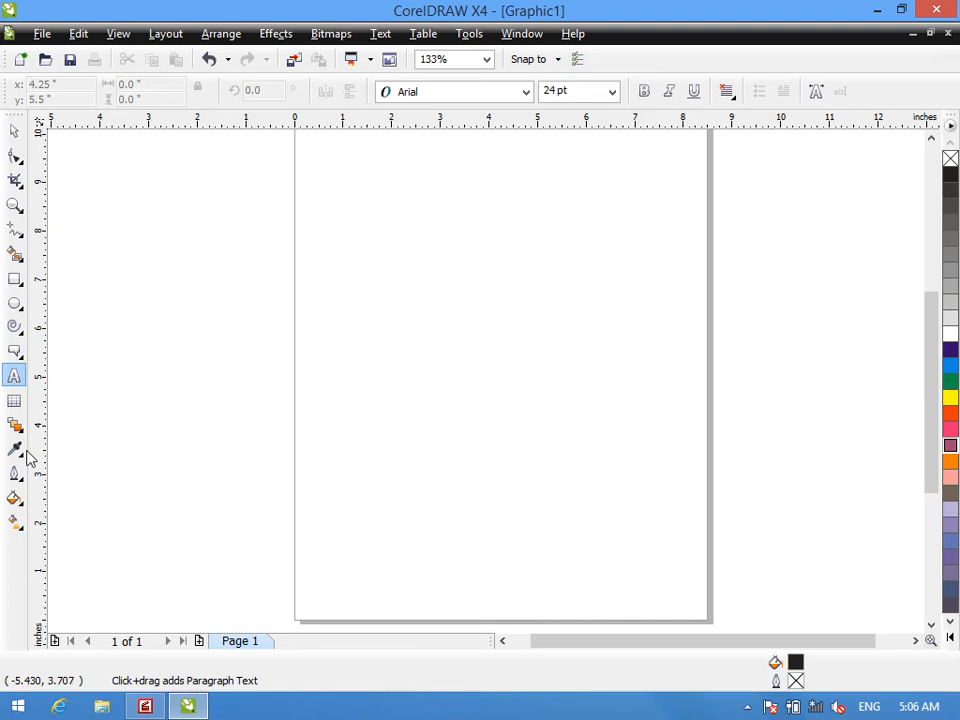
{"action": "left_click", "coordinate": [15, 472]}
{"action": "left_click", "coordinate": [15, 425]}
{"action": "left_click", "coordinate": [73, 433]}
{"action": "left_click", "coordinate": [9, 499]}
{"action": "left_click", "coordinate": [383, 375]}
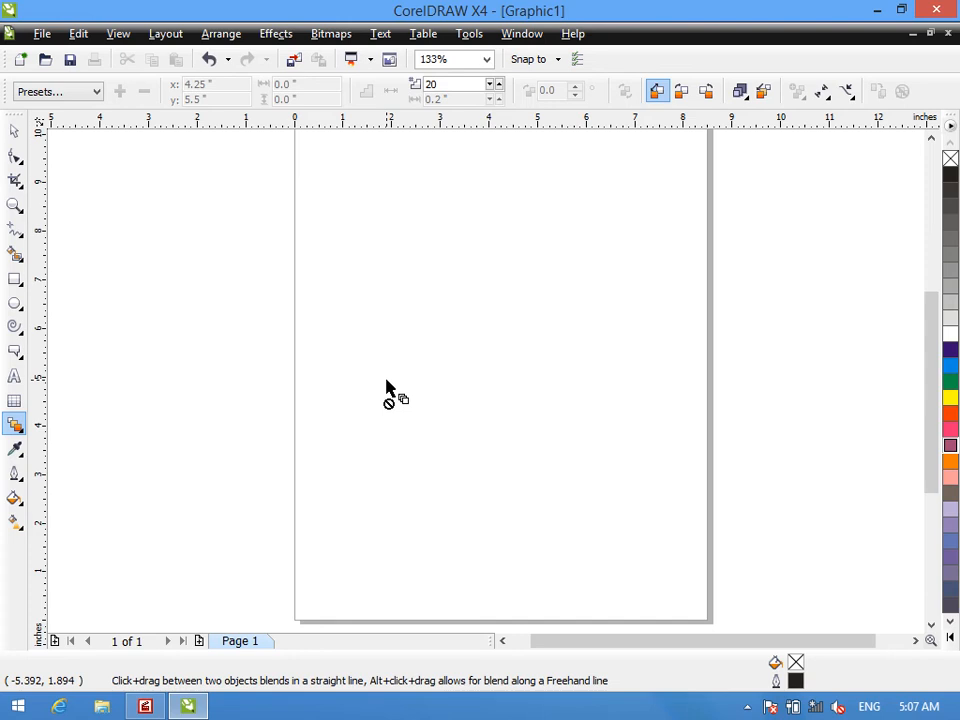
{"action": "left_click", "coordinate": [15, 499]}
{"action": "left_click", "coordinate": [75, 510]}
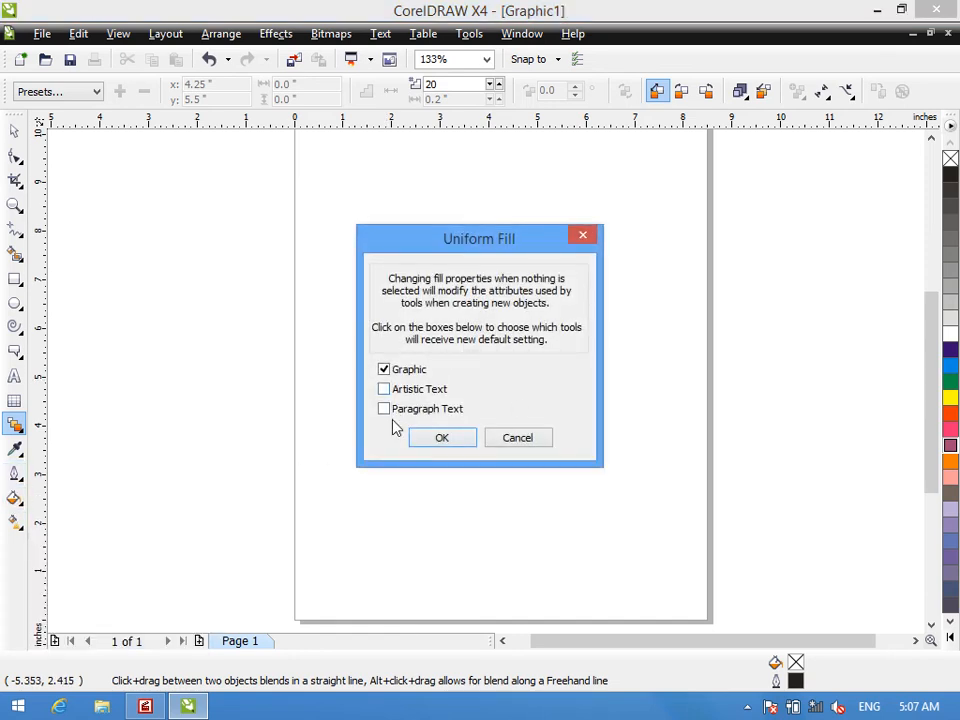
{"action": "left_click", "coordinate": [523, 444]}
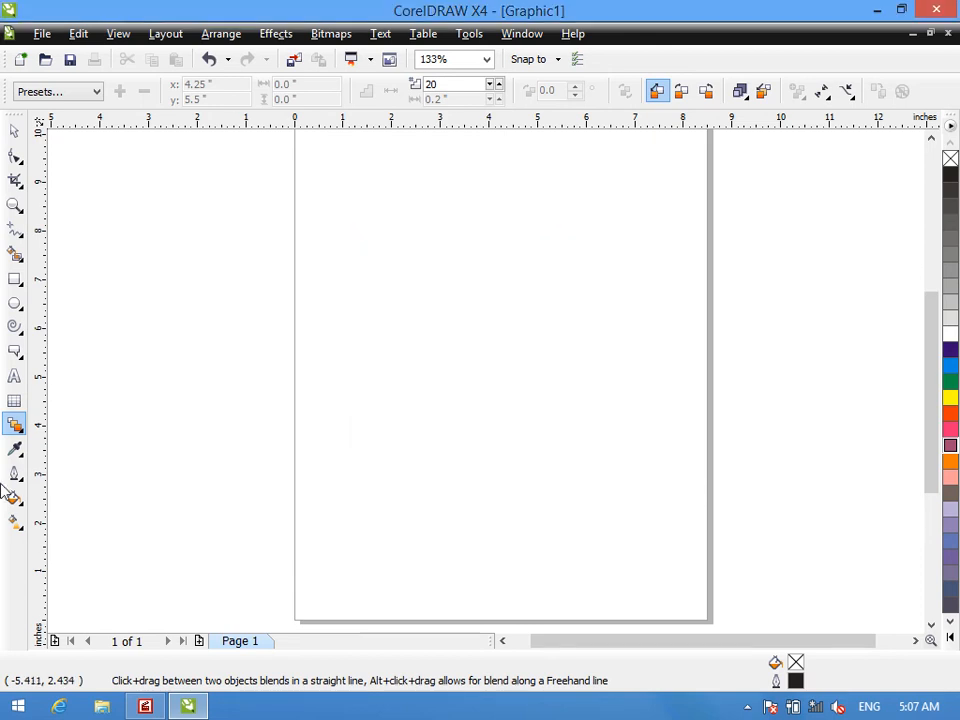
- Enter several lines of 24 pt Arial artistic sample text across the page's left edge and delete the text
{"action": "left_click", "coordinate": [15, 377]}
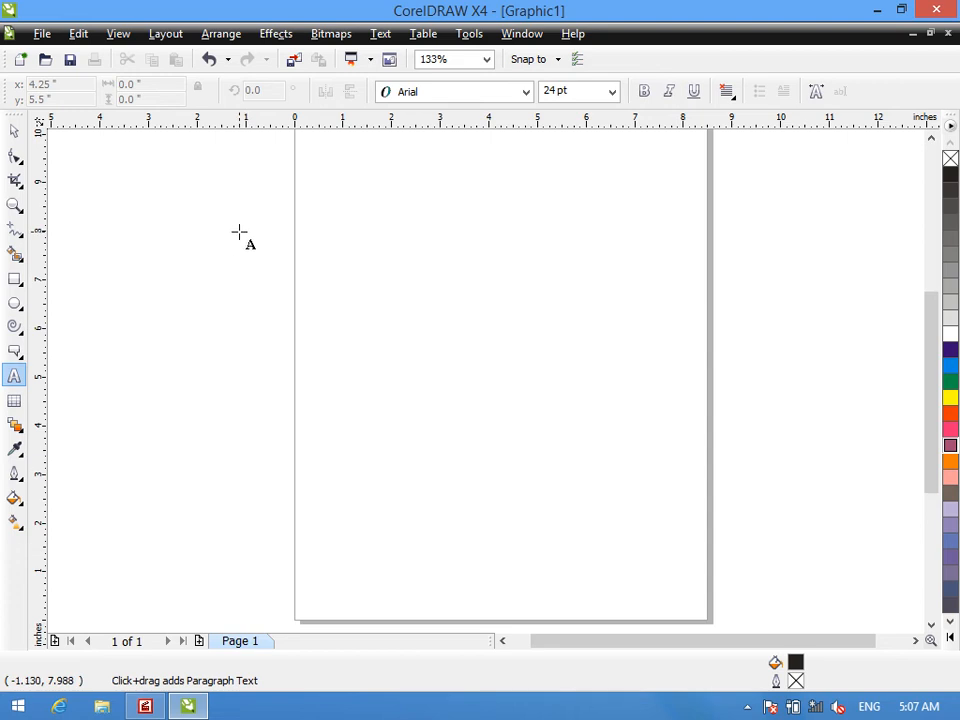
{"action": "left_click", "coordinate": [239, 232]}
{"action": "type", "text": "drtretrtretewrtertertertretetertertertertertertert"}
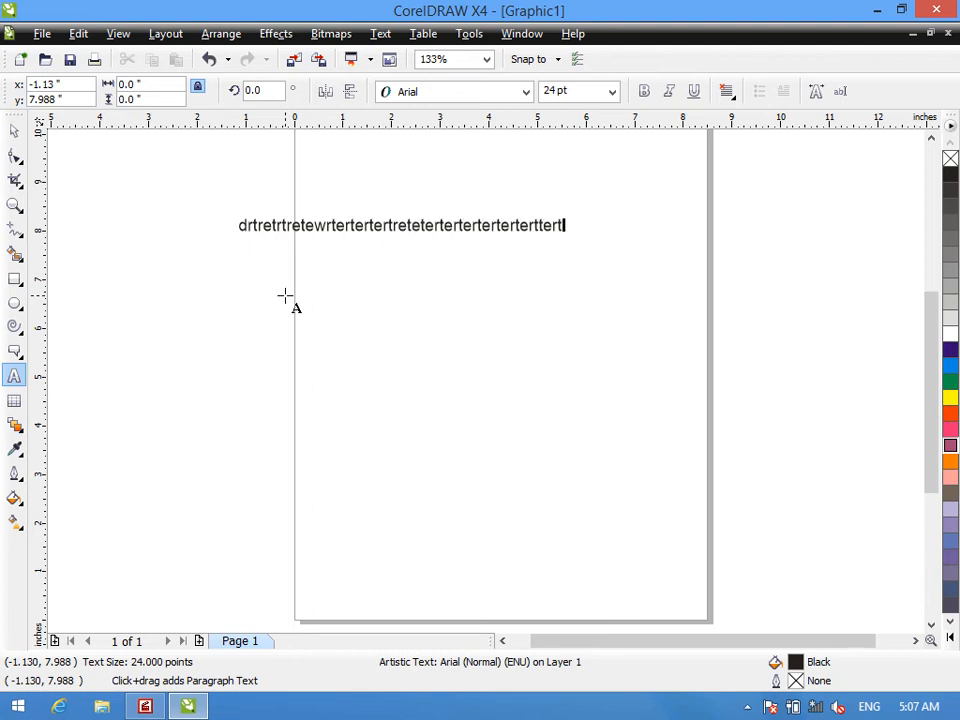
{"action": "key", "text": "Return"}
{"action": "type", "text": "tretretretertret"}
{"action": "key", "text": "Return"}
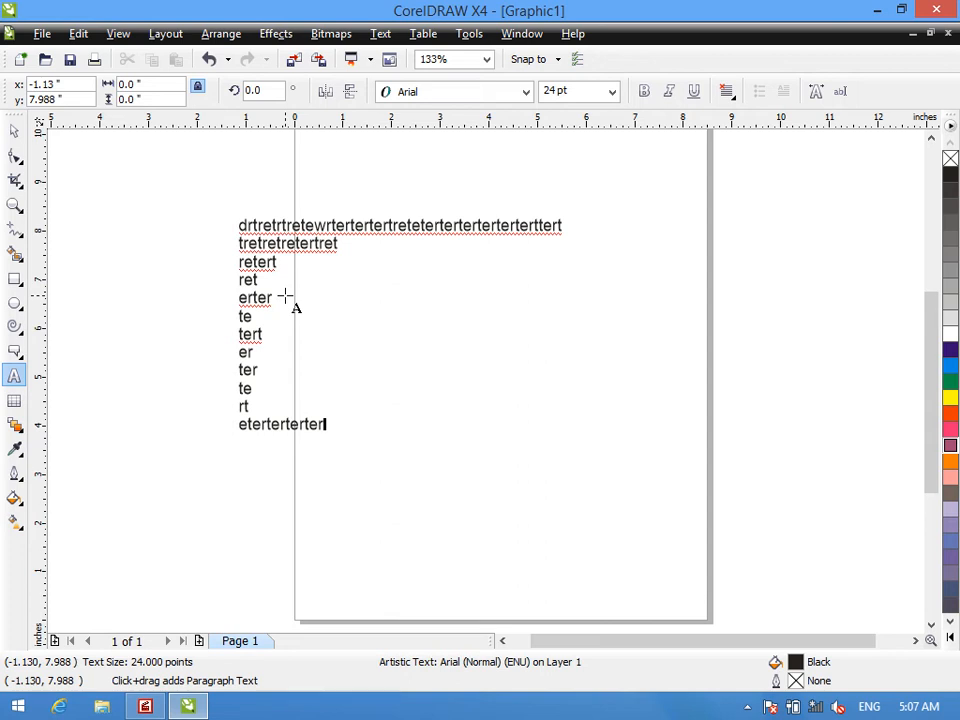
{"action": "left_click", "coordinate": [15, 131]}
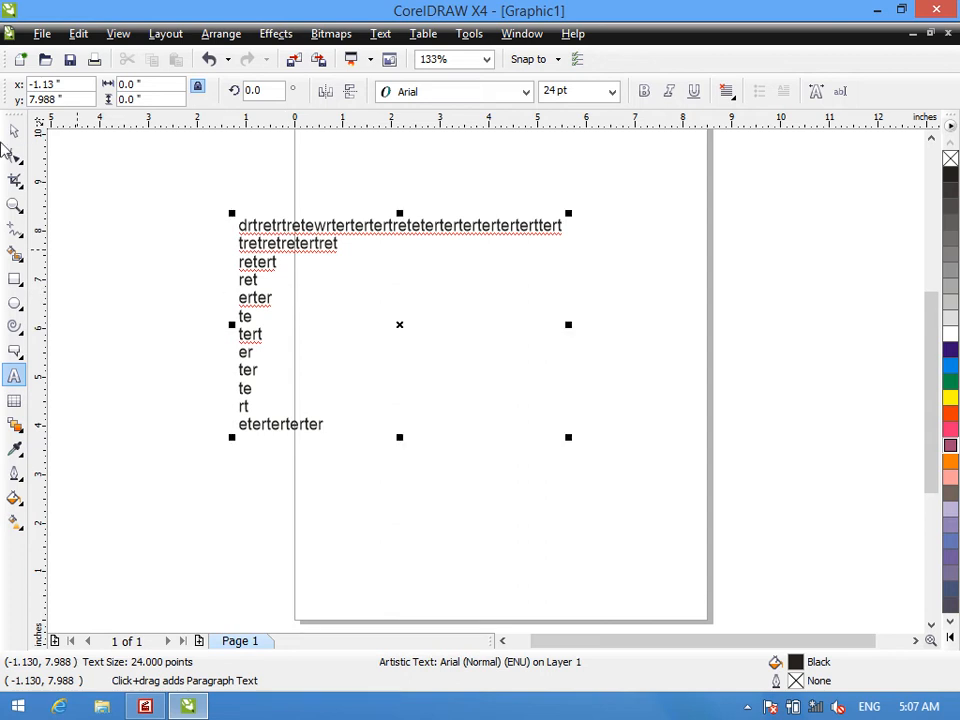
{"action": "key", "text": "Delete"}
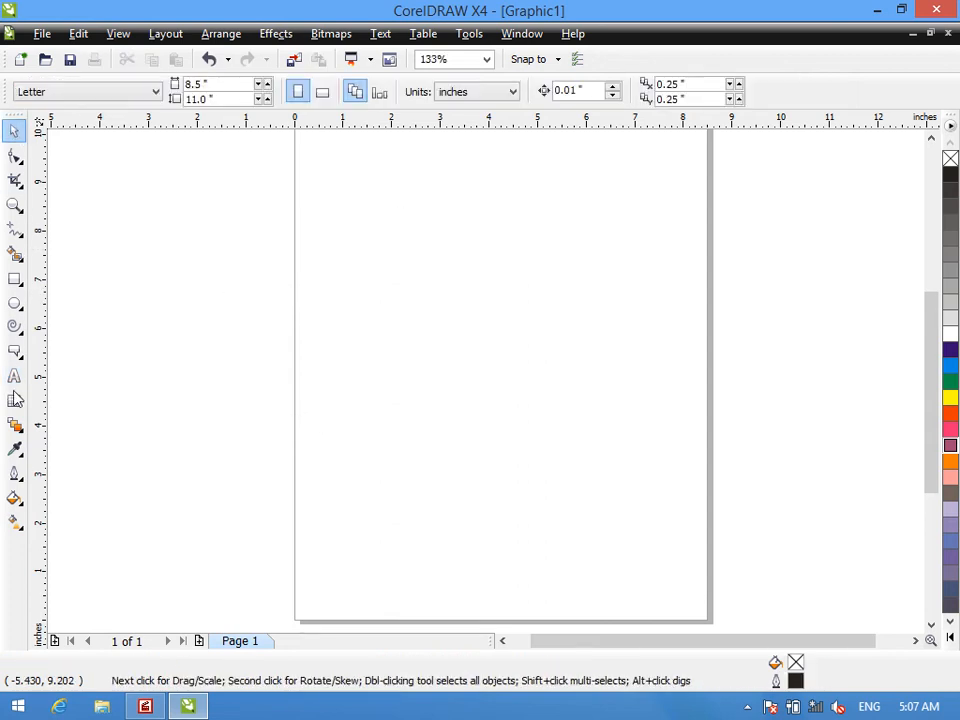
- Draw a paragraph text frame about 13.2 by 6.5 inches across the page and set its font size to 36 pt
{"action": "left_click", "coordinate": [15, 376]}
{"action": "left_click_drag", "start_coordinate": [190, 192], "coordinate": [835, 508]}
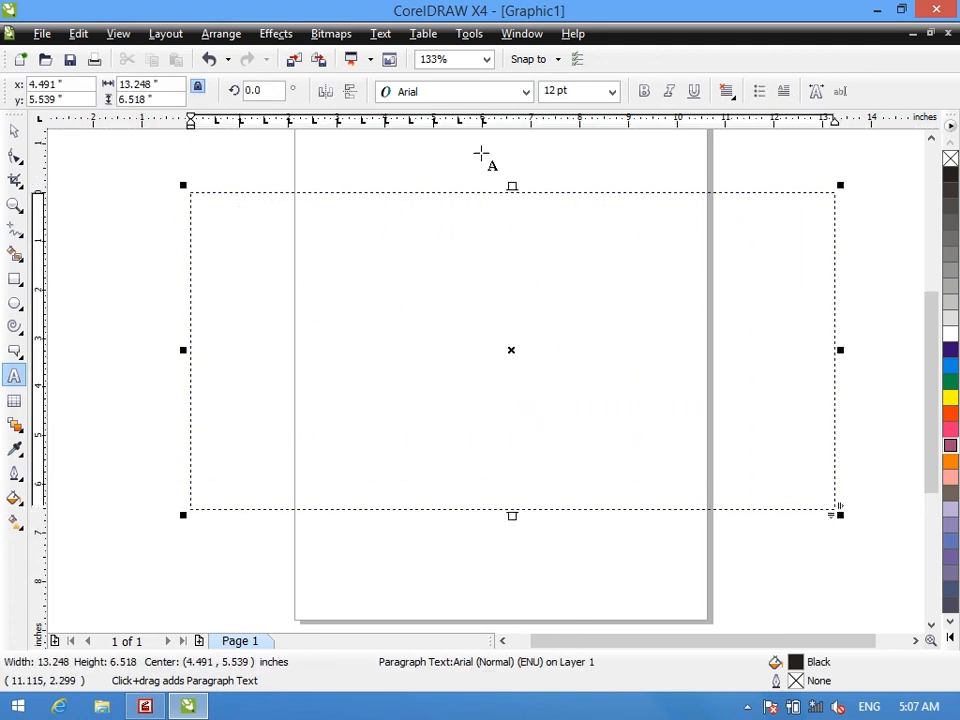
{"action": "left_click", "coordinate": [613, 92]}
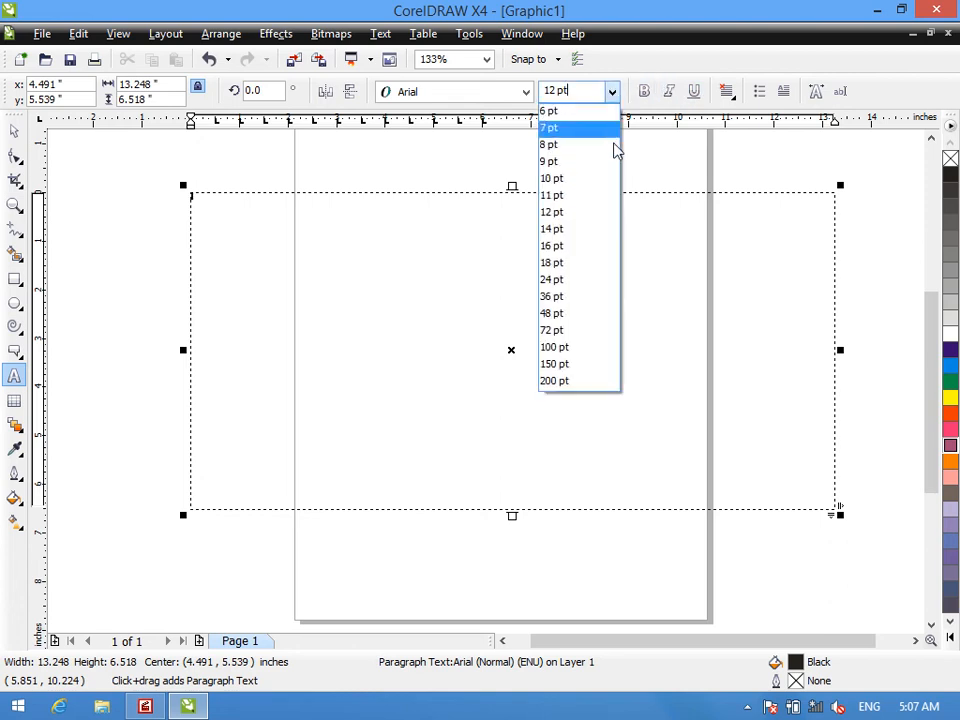
{"action": "left_click", "coordinate": [589, 300]}
- Fill the paragraph text frame with several lines of random sample letters and delete the frame
{"action": "type", "text": "gdfgdfg"}
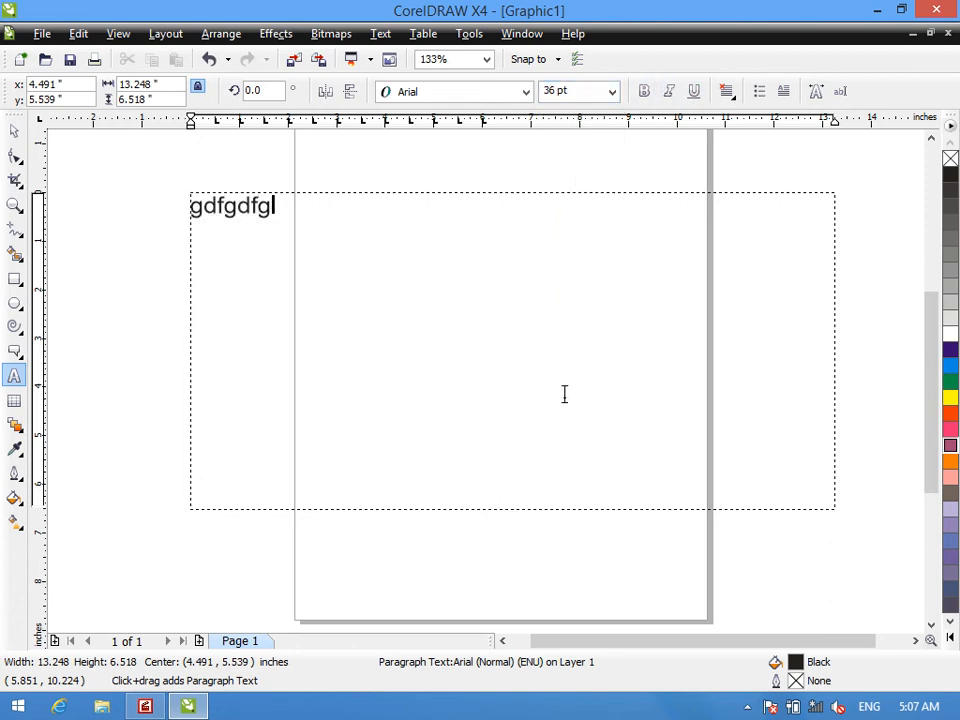
{"action": "type", "text": "dfgdfgdfgdfgfgdfg"}
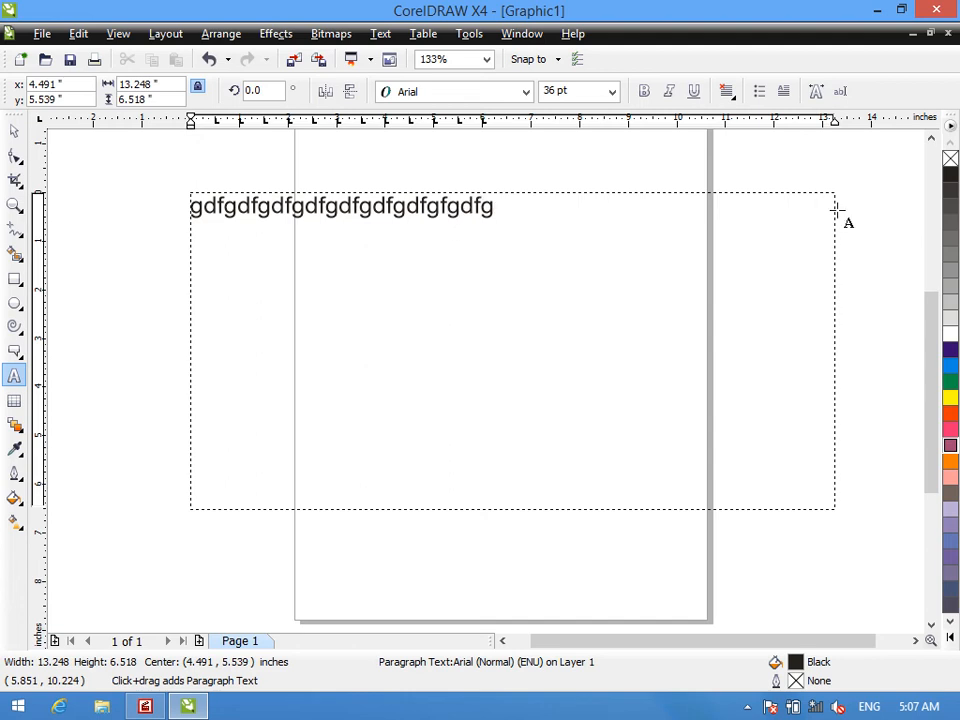
{"action": "type", "text": "dfgdfgdfgdfgdfgdfgdfgdf"}
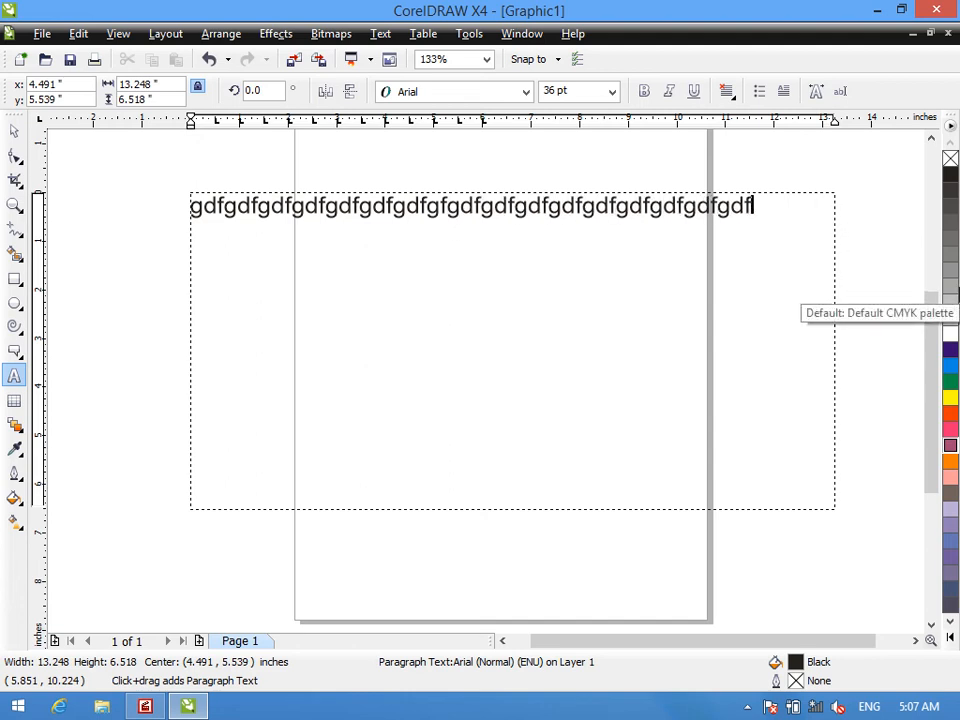
{"action": "type", "text": "gdfgdfgdfgdfgdfgdfgdfgdfgdfgdfgdfgdfgdfgdf"}
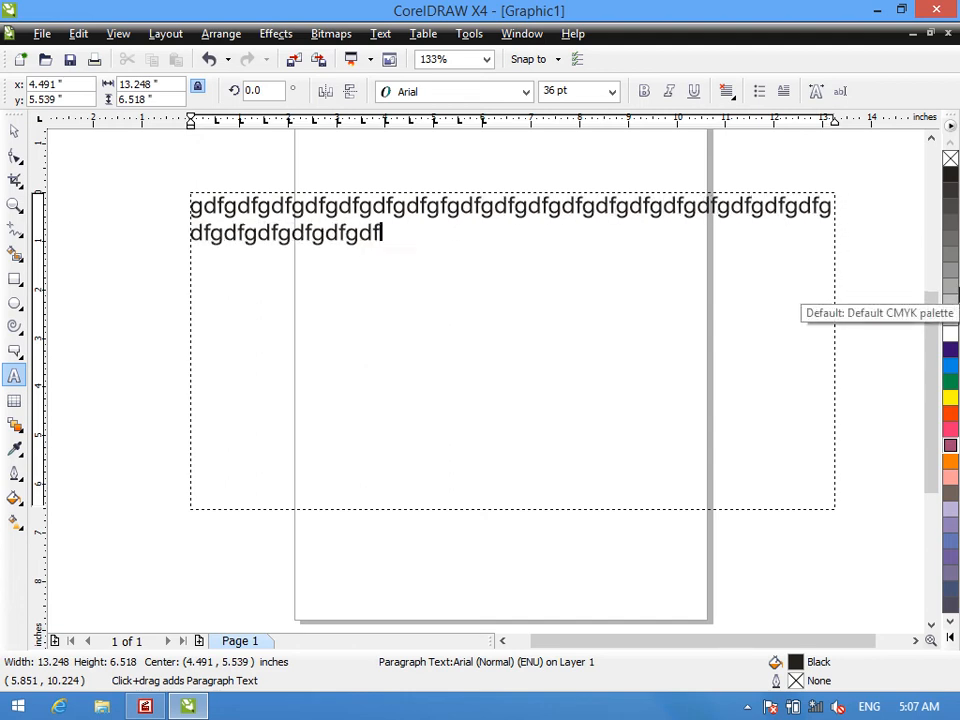
{"action": "type", "text": "gdddddddddddddddddddd"}
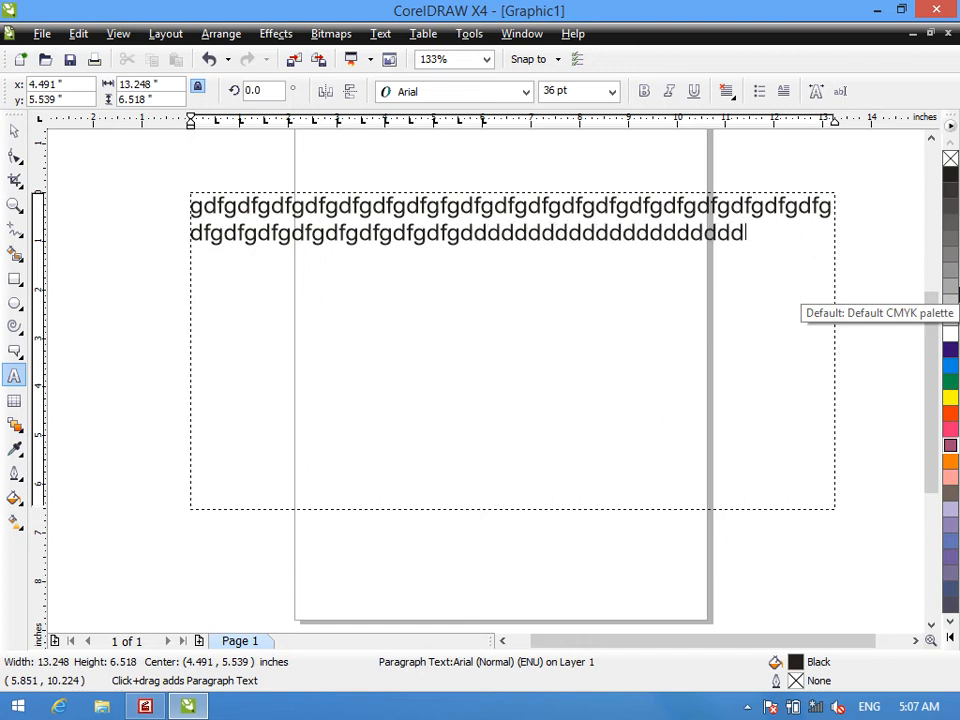
{"action": "type", "text": "ddddddddddddddddddddddddddd"}
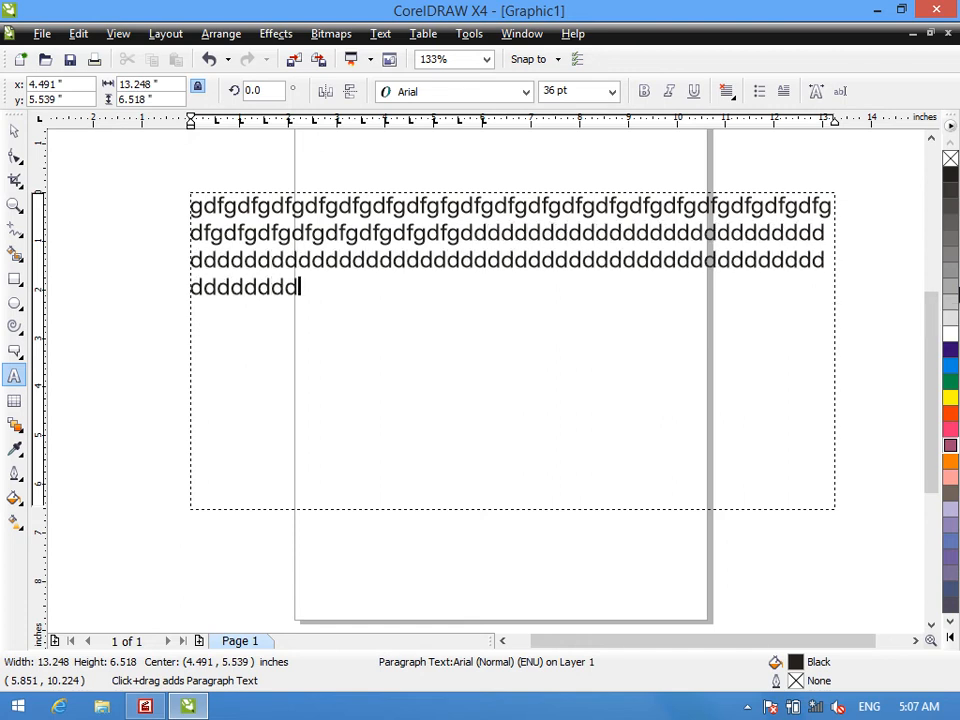
{"action": "type", "text": "ddddddddddddddddddddd"}
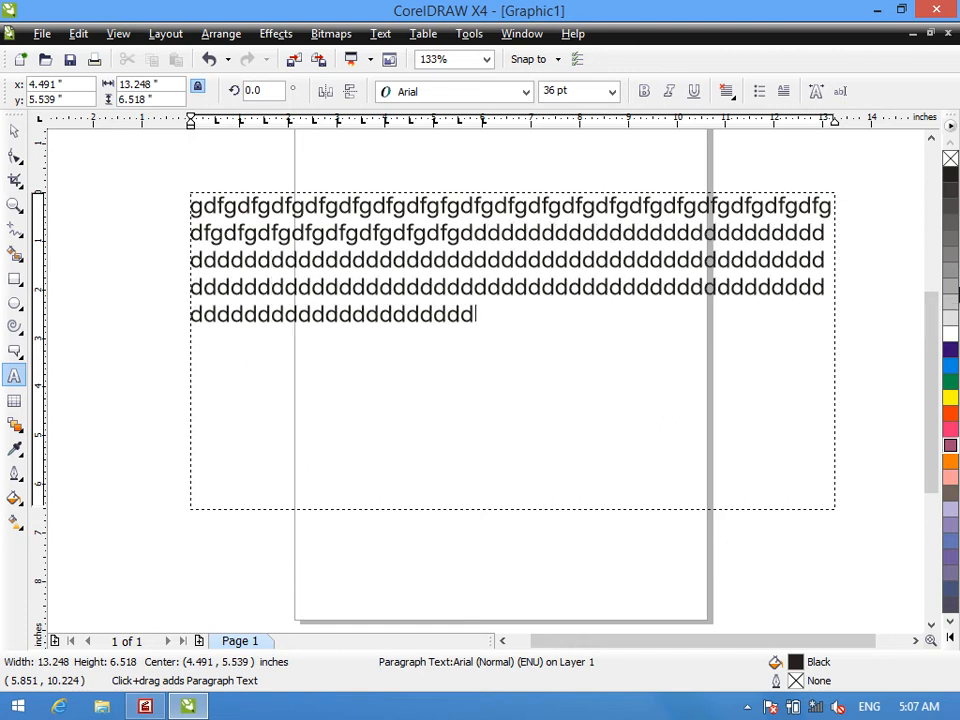
{"action": "type", "text": "dddddddddddddddddddddddddddddddddddddddddddddddddddddddddddddddddddddddddddddddddddddddddddddddddddddddddddddddddddddddddddddddddddddddddddddddddddddddddddddddddf"}
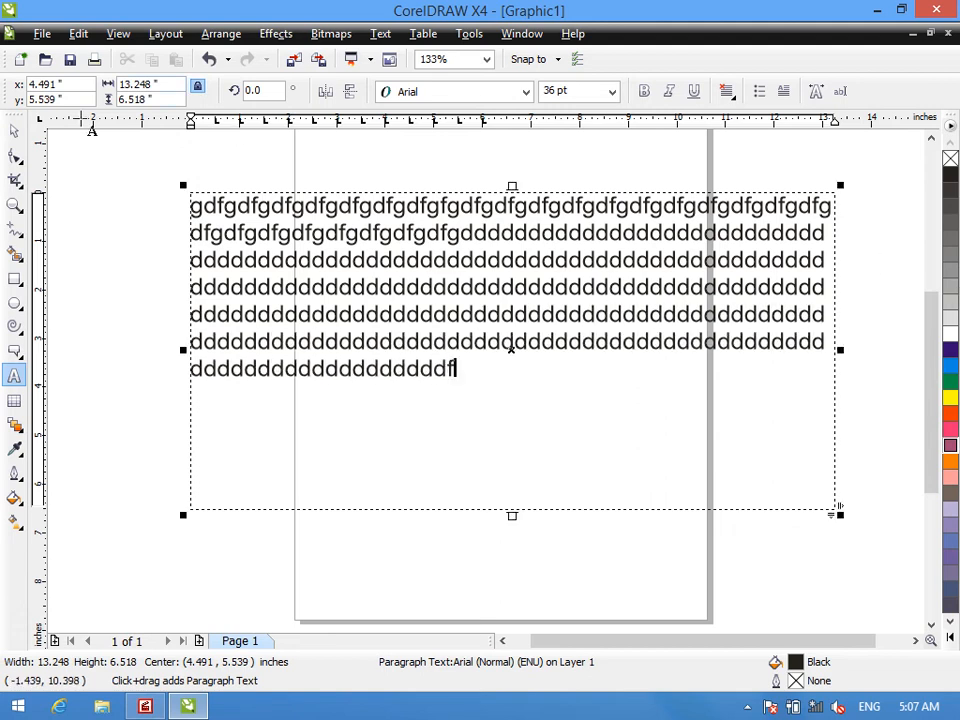
{"action": "left_click", "coordinate": [13, 133]}
{"action": "key", "text": "Delete"}
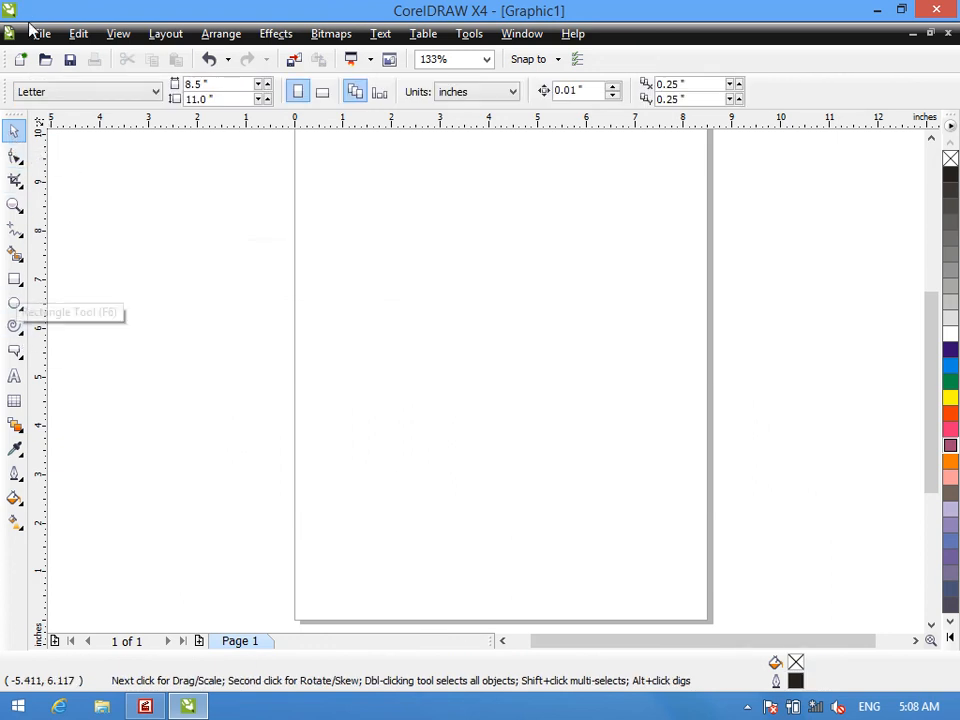
- Add the artistic text "ZICS" in 100 pt Arial over the page's upper left edge
{"action": "left_click", "coordinate": [13, 375]}
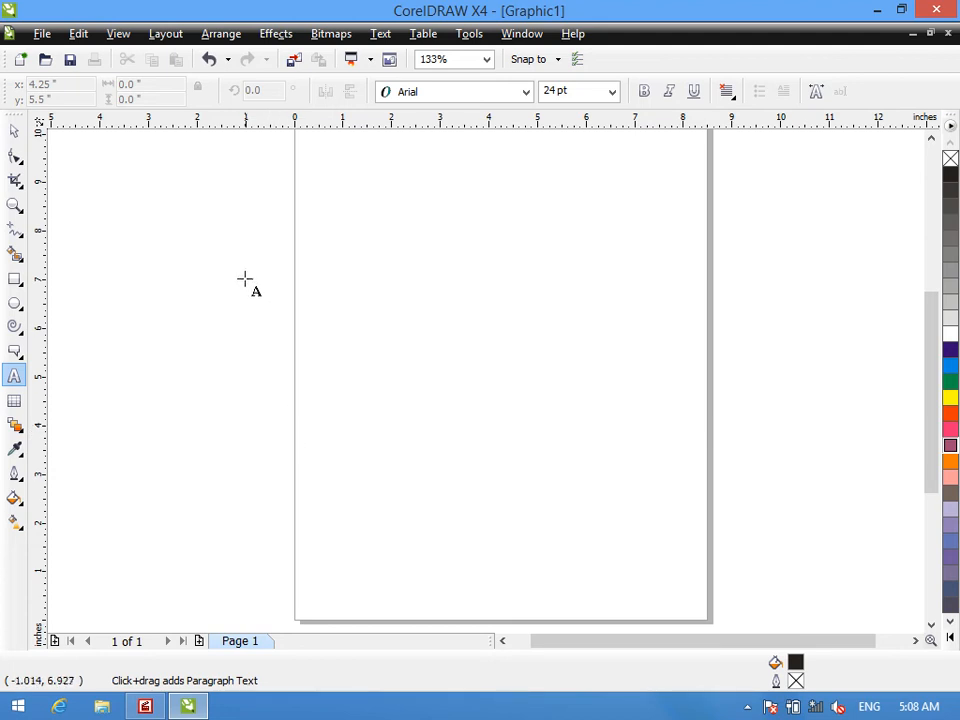
{"action": "left_click", "coordinate": [312, 321]}
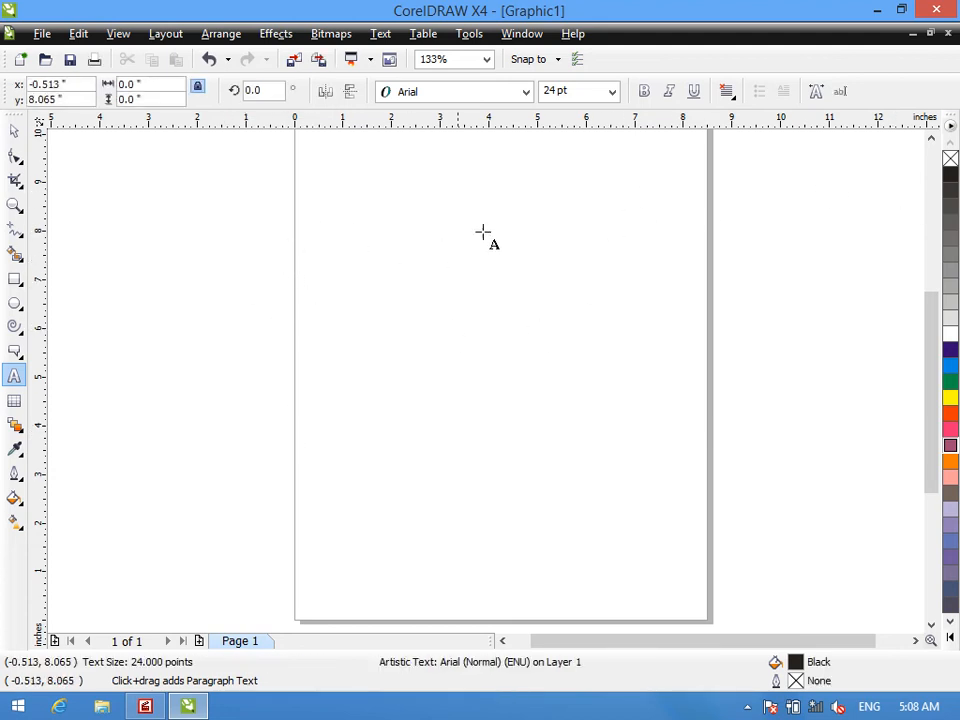
{"action": "left_click", "coordinate": [612, 92]}
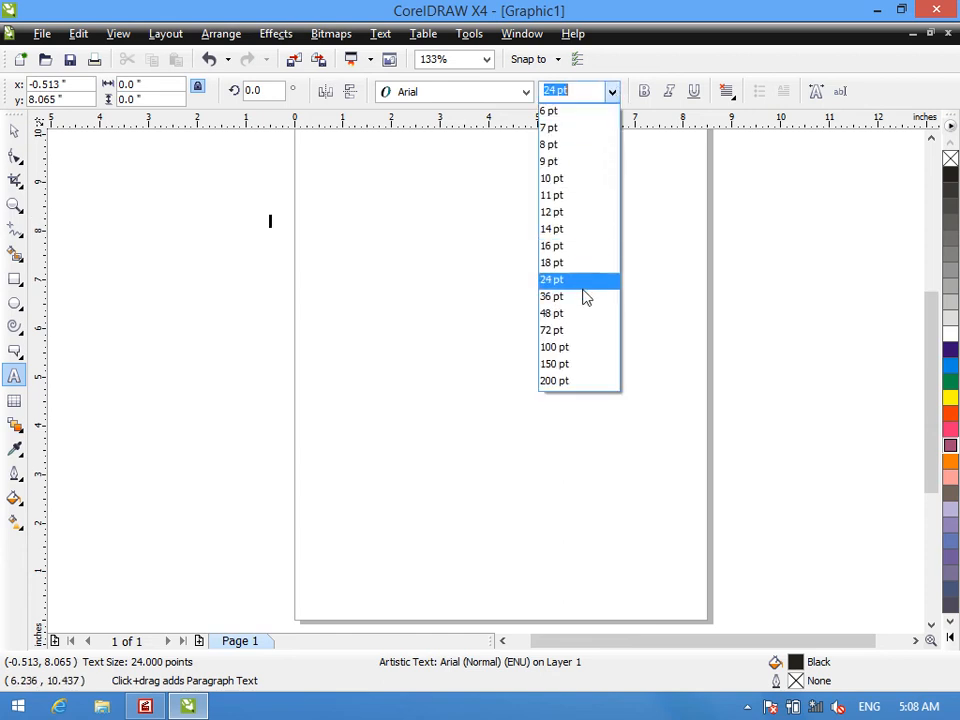
{"action": "left_click", "coordinate": [583, 349]}
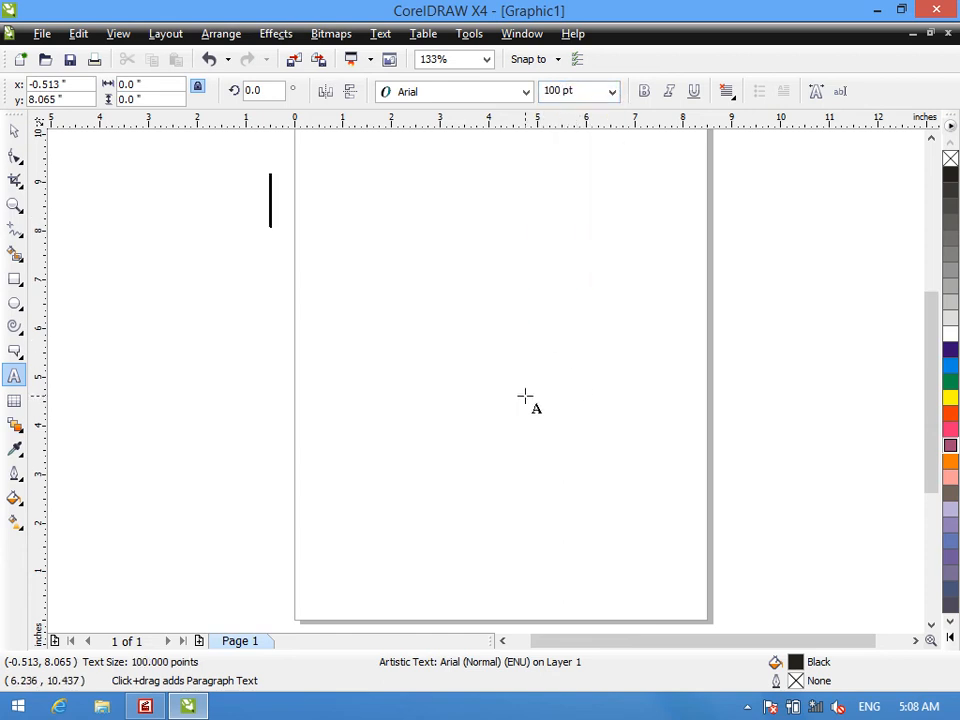
{"action": "type", "text": "ZICS"}
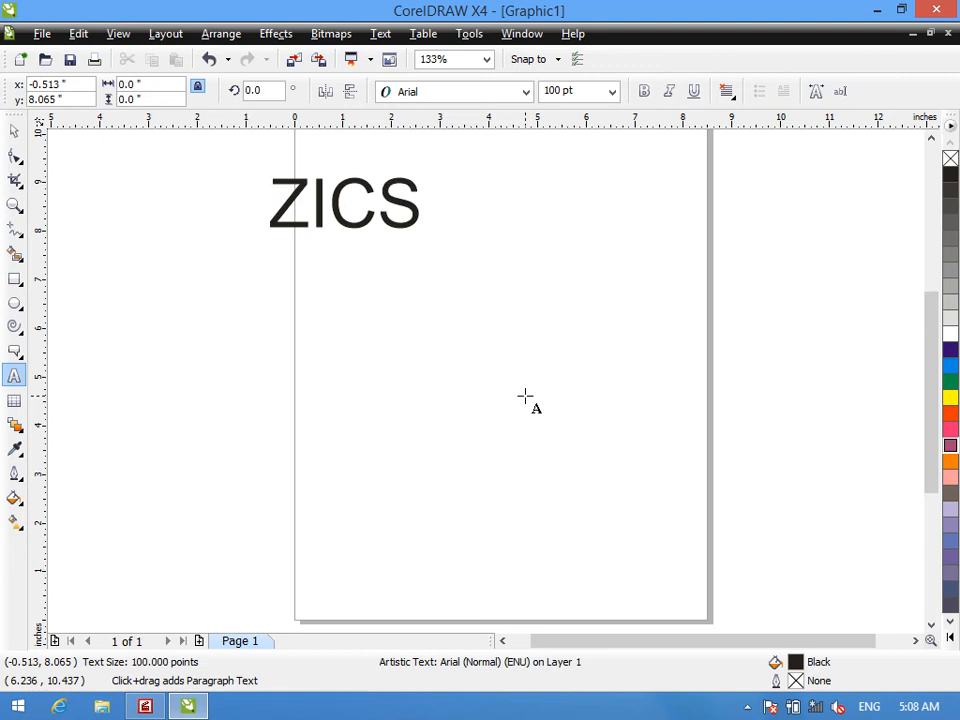
- Set the ZICS text's font to Berlin Sans FB Demi and its size to 200 pt
{"action": "key", "text": "ctrl+a"}
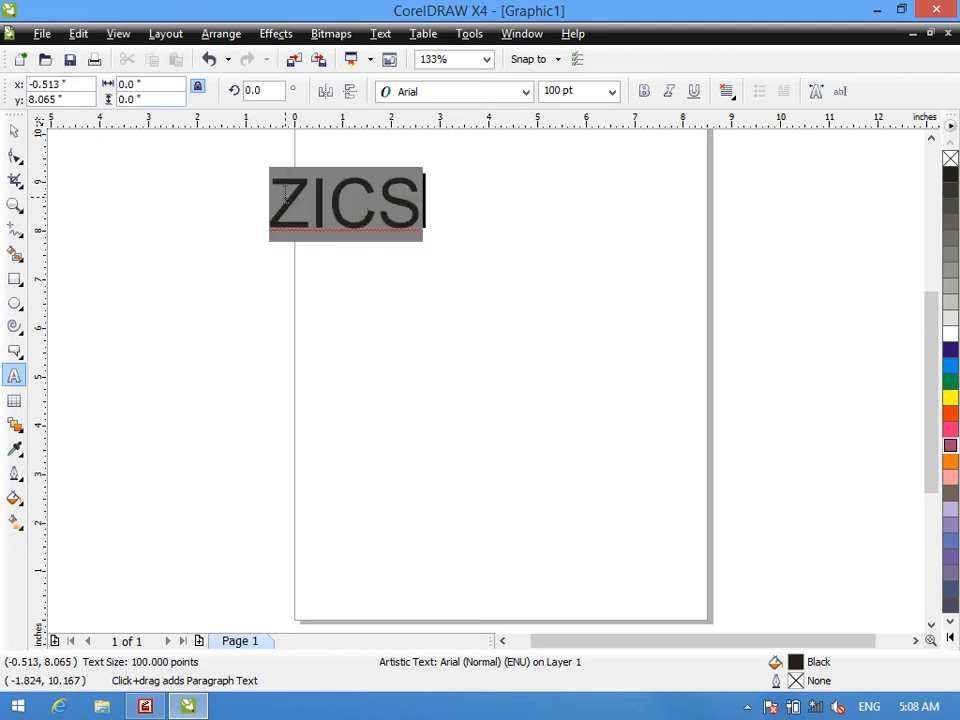
{"action": "left_click", "coordinate": [526, 91]}
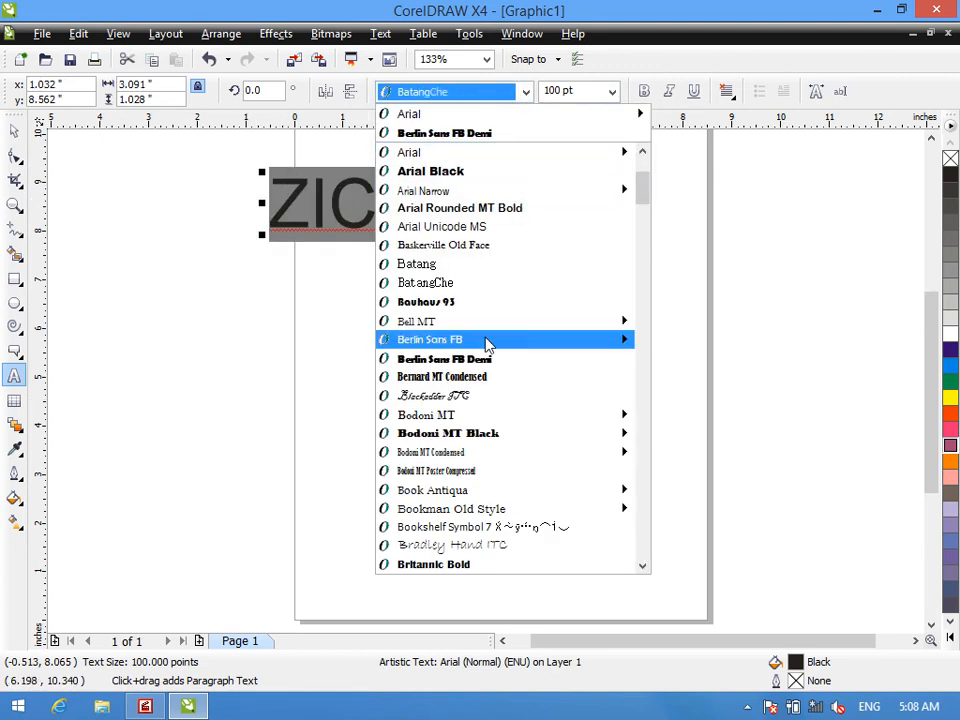
{"action": "left_click", "coordinate": [455, 359]}
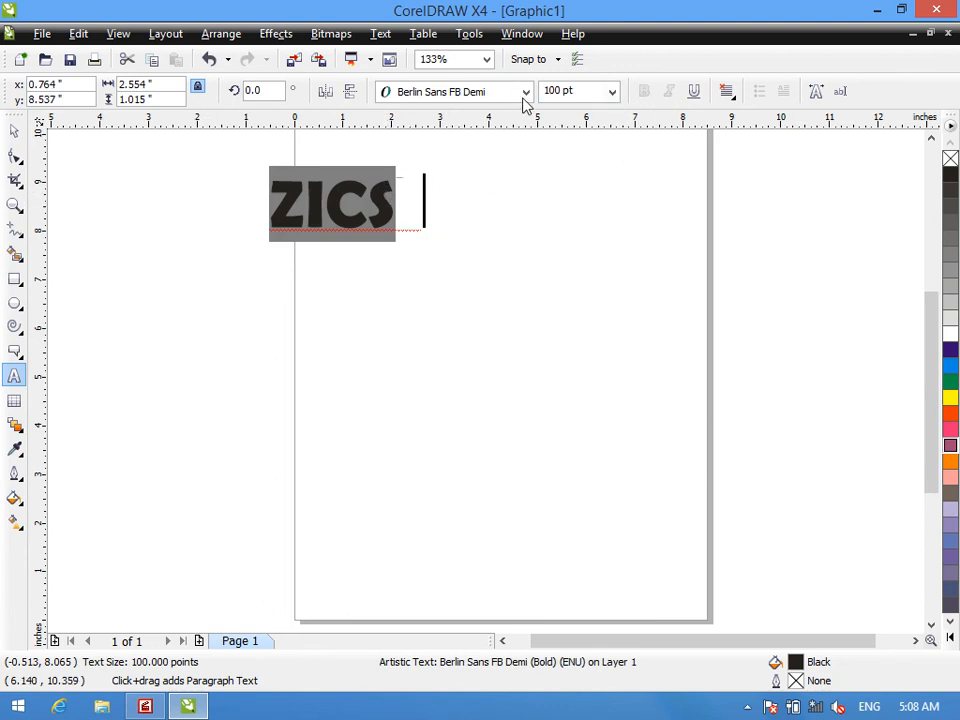
{"action": "left_click", "coordinate": [612, 92]}
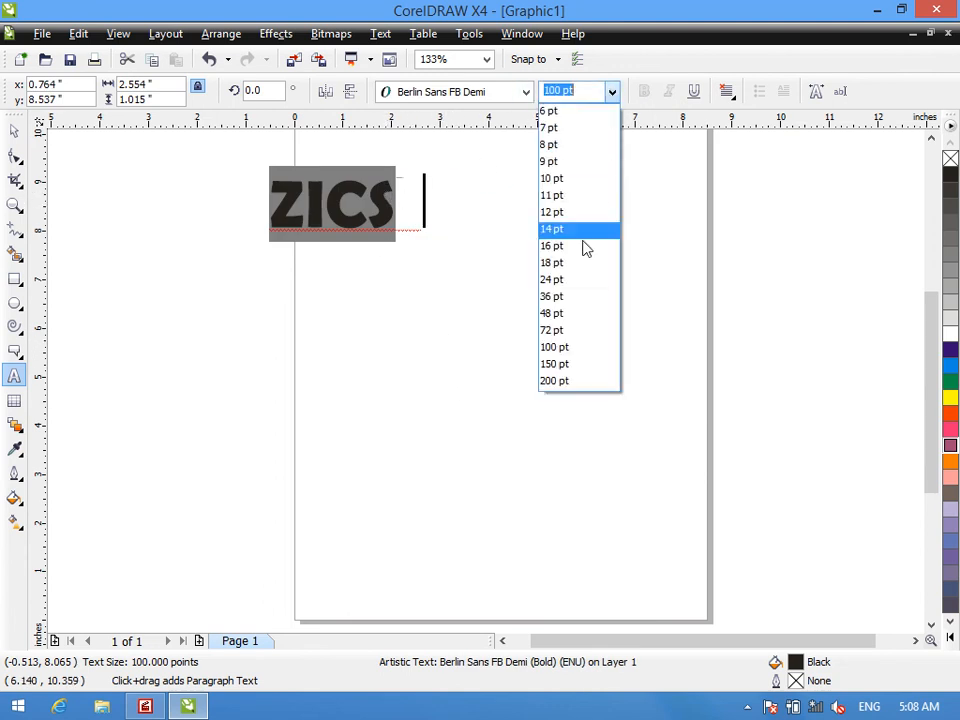
{"action": "left_click", "coordinate": [562, 383]}
- Move the ZICS text down over the page's right side, enlarge it to 300 pt and fill it Blue
{"action": "left_click", "coordinate": [17, 131]}
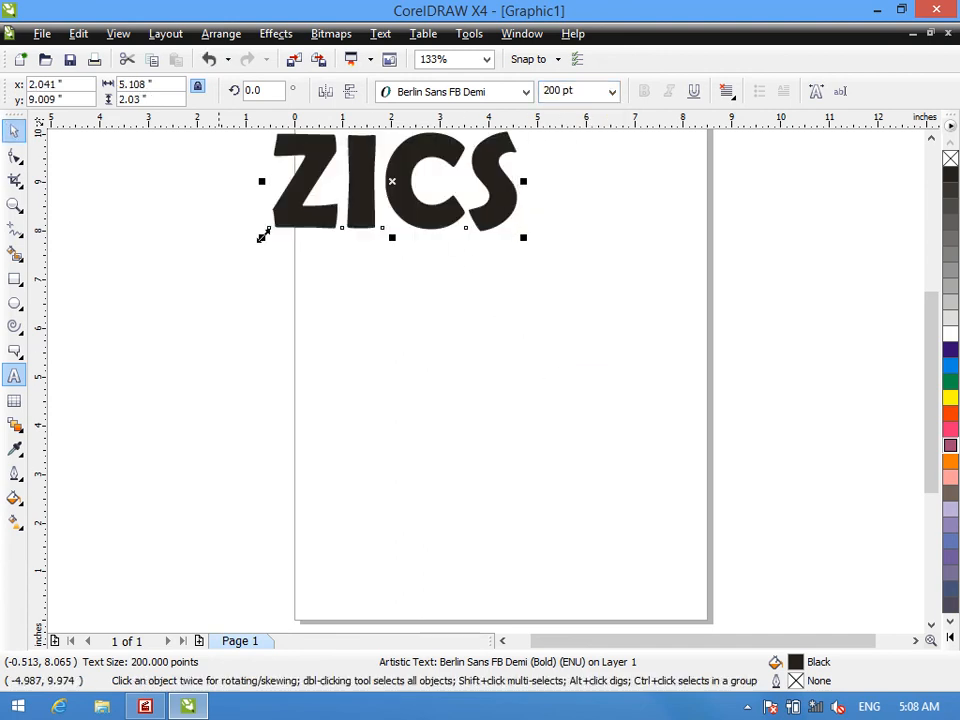
{"action": "left_click_drag", "start_coordinate": [393, 182], "coordinate": [512, 436]}
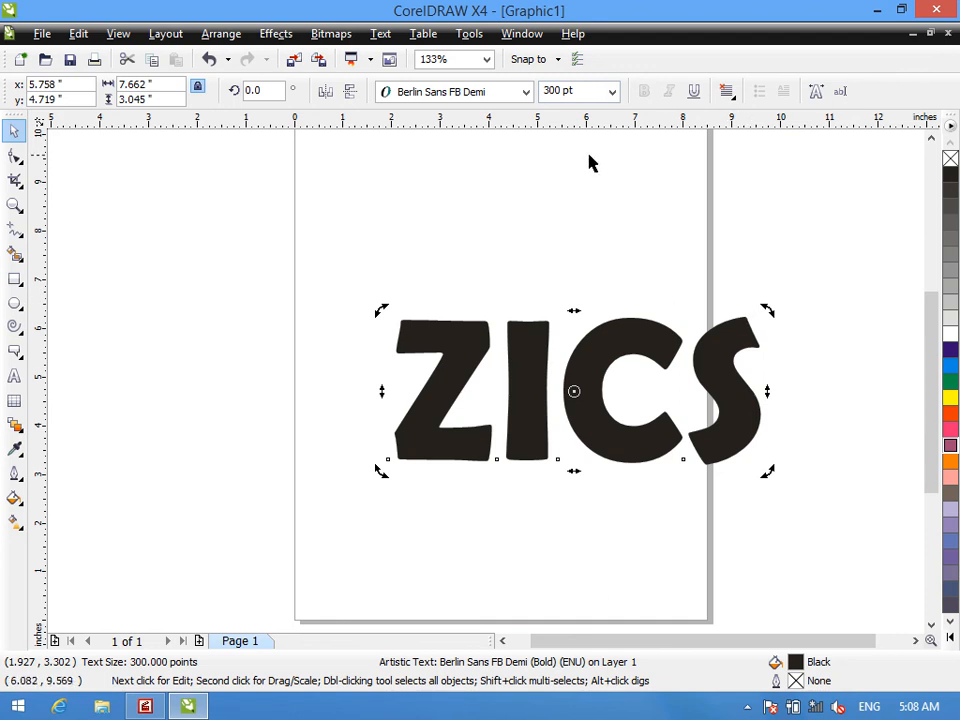
{"action": "left_click", "coordinate": [951, 397]}
{"action": "left_click", "coordinate": [951, 381]}
{"action": "left_click", "coordinate": [951, 367]}
{"action": "left_click", "coordinate": [951, 351]}
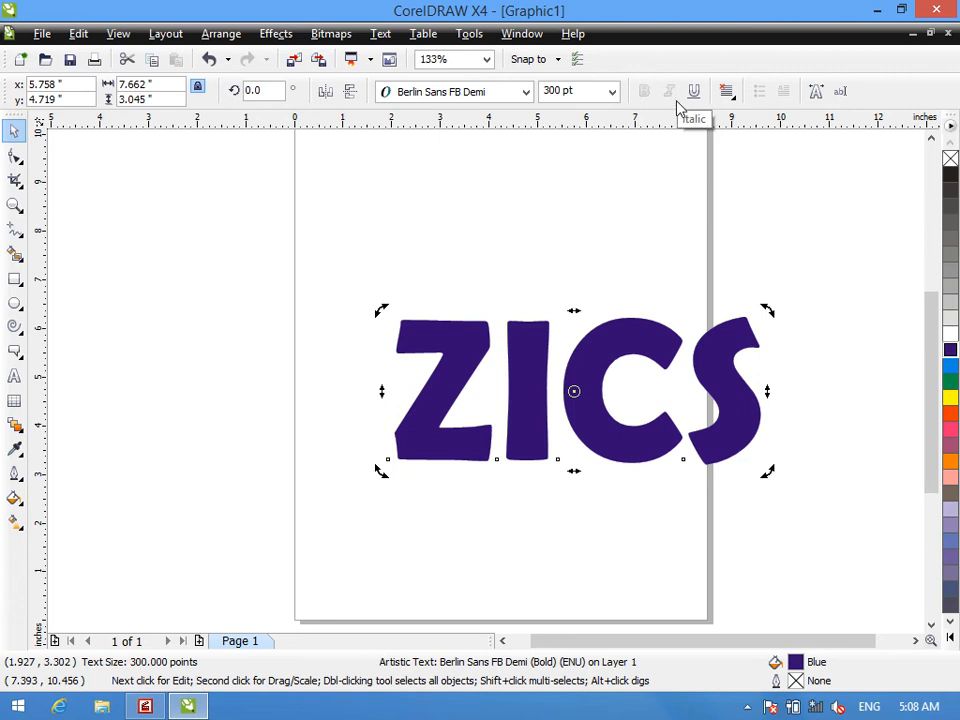
- Move the ZICS text up and left onto the page, centred at about 4.1, 6.9 inches
{"action": "left_click", "coordinate": [583, 403]}
{"action": "left_click_drag", "start_coordinate": [560, 381], "coordinate": [492, 287]}
{"action": "left_click", "coordinate": [492, 287]}
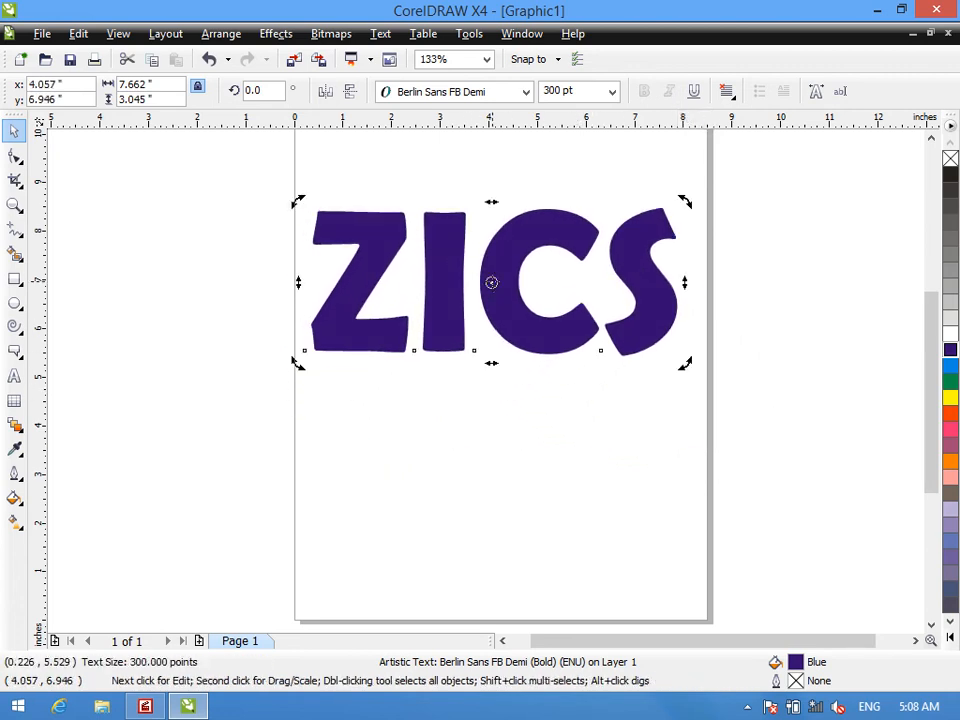
- Change the ZICS text's font to Arial and turn off its bold style
{"action": "left_click", "coordinate": [525, 91]}
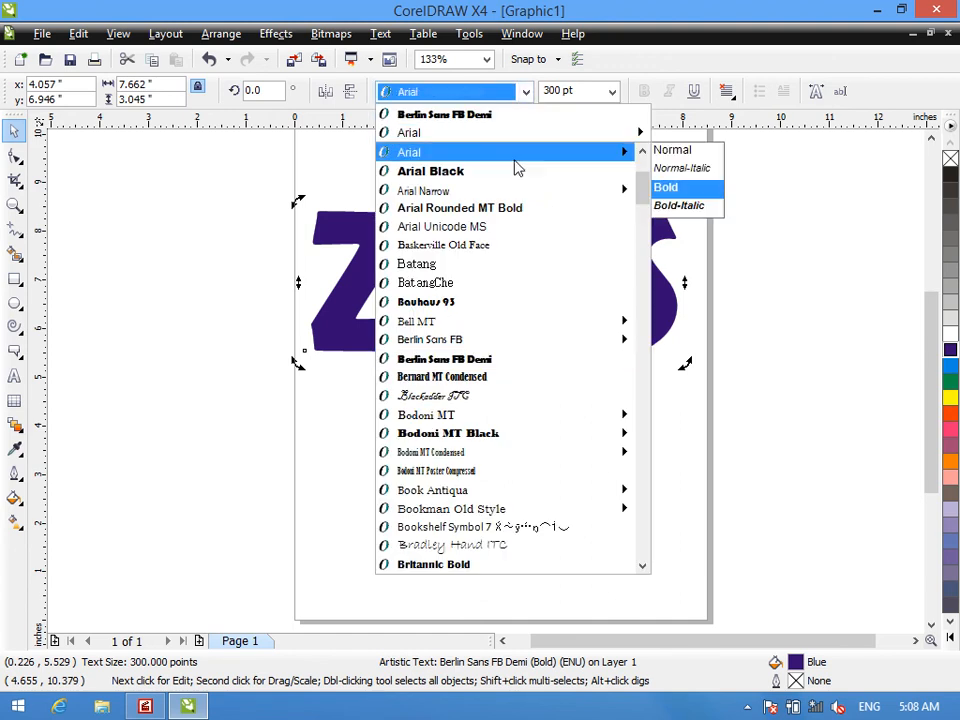
{"action": "left_click", "coordinate": [517, 168]}
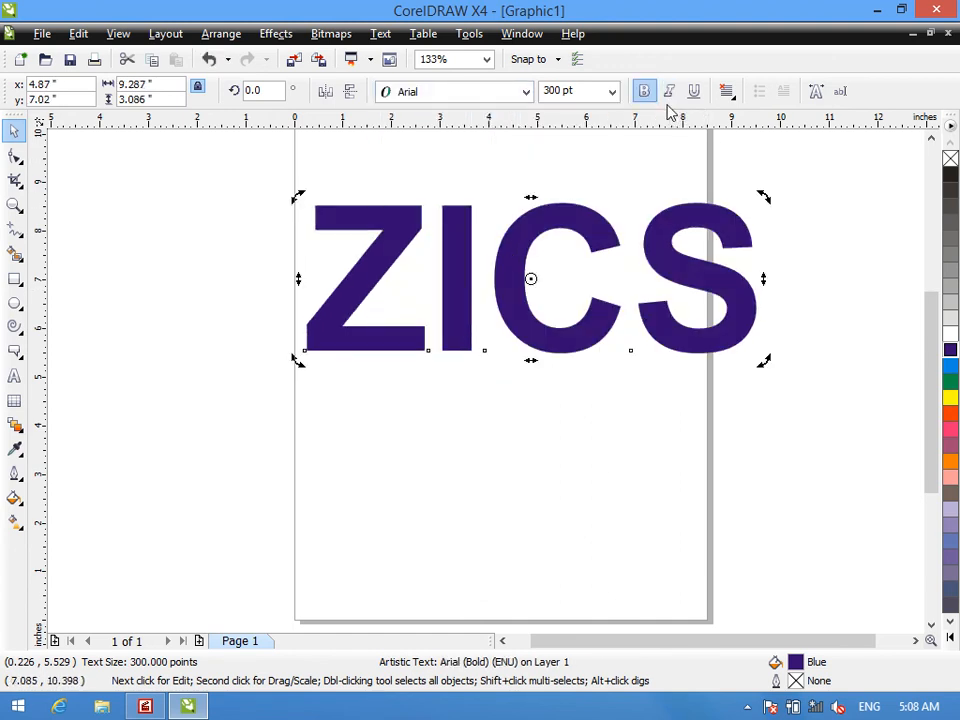
{"action": "left_click", "coordinate": [643, 93]}
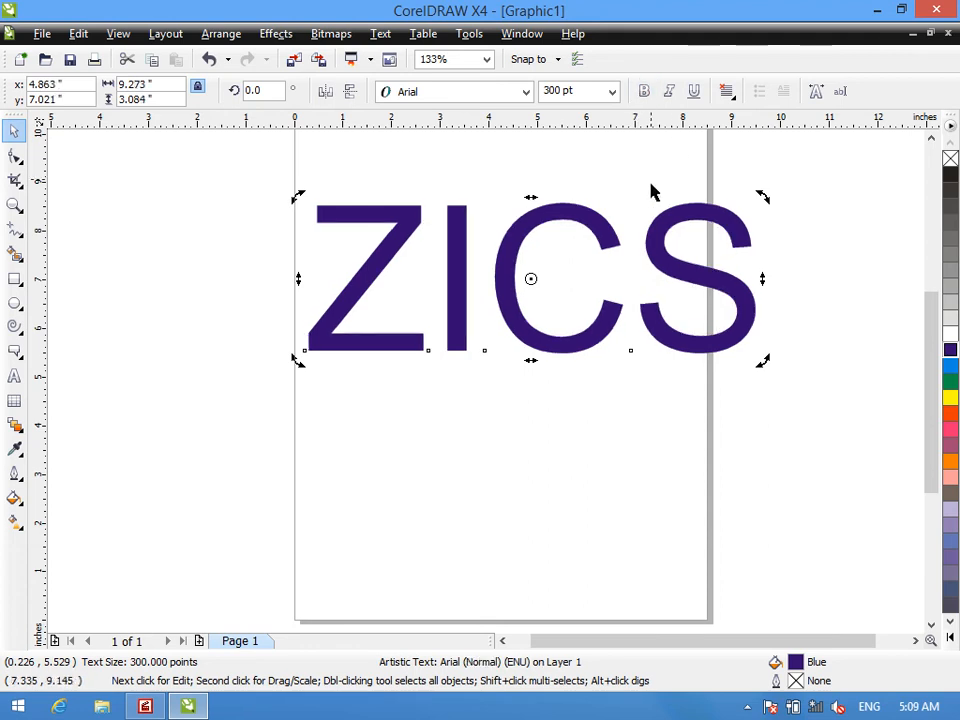
- Try bold and italic on the ZICS text, turning each off again, and apply an underline
{"action": "left_click", "coordinate": [645, 94]}
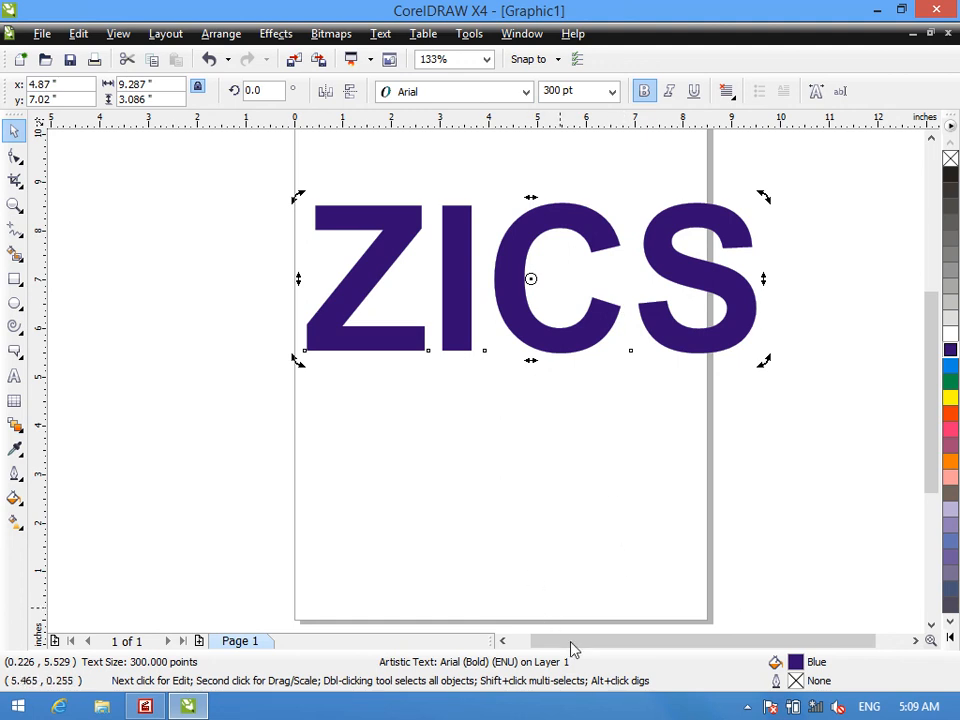
{"action": "left_click", "coordinate": [669, 91]}
{"action": "left_click", "coordinate": [670, 91]}
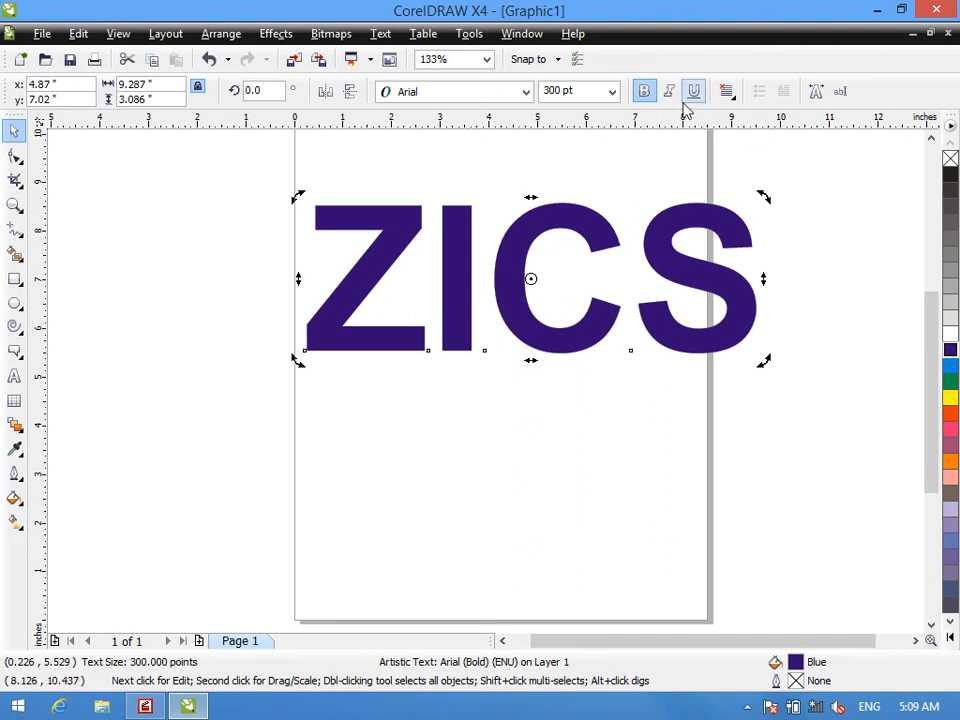
{"action": "left_click", "coordinate": [644, 91]}
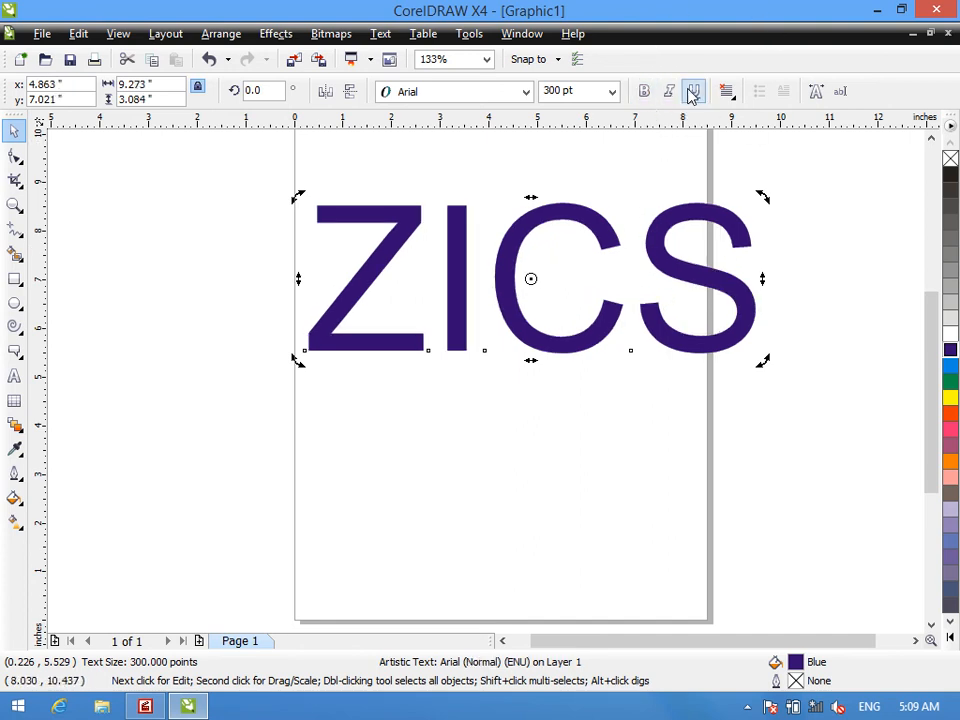
{"action": "left_click", "coordinate": [693, 91]}
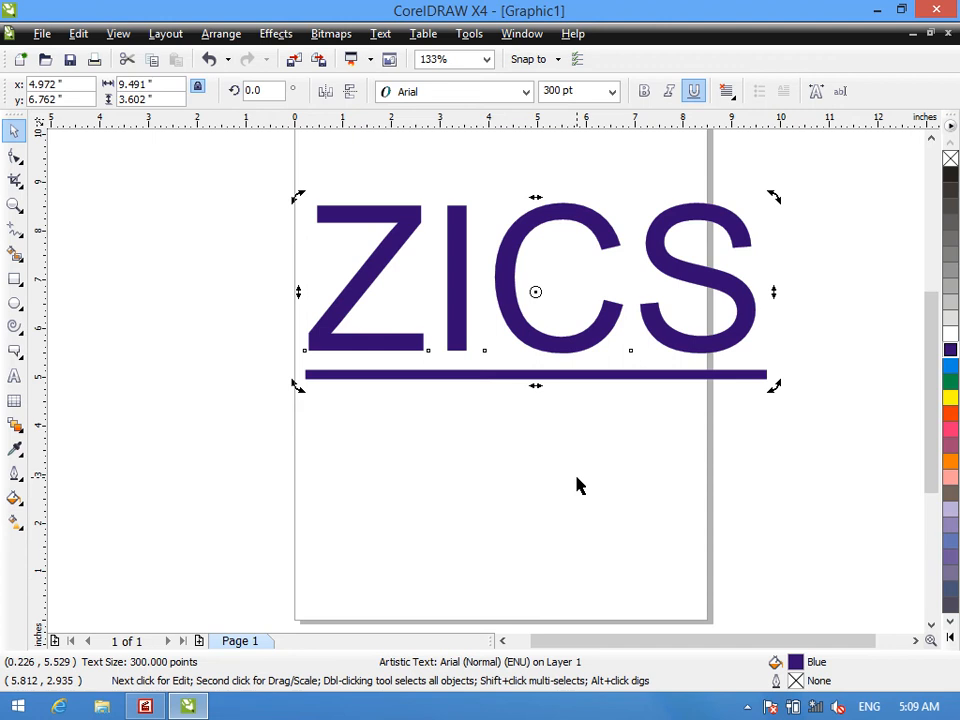
{"action": "key", "text": "ctrl+b"}
{"action": "left_click", "coordinate": [598, 426]}
{"action": "key", "text": "ctrl+b"}
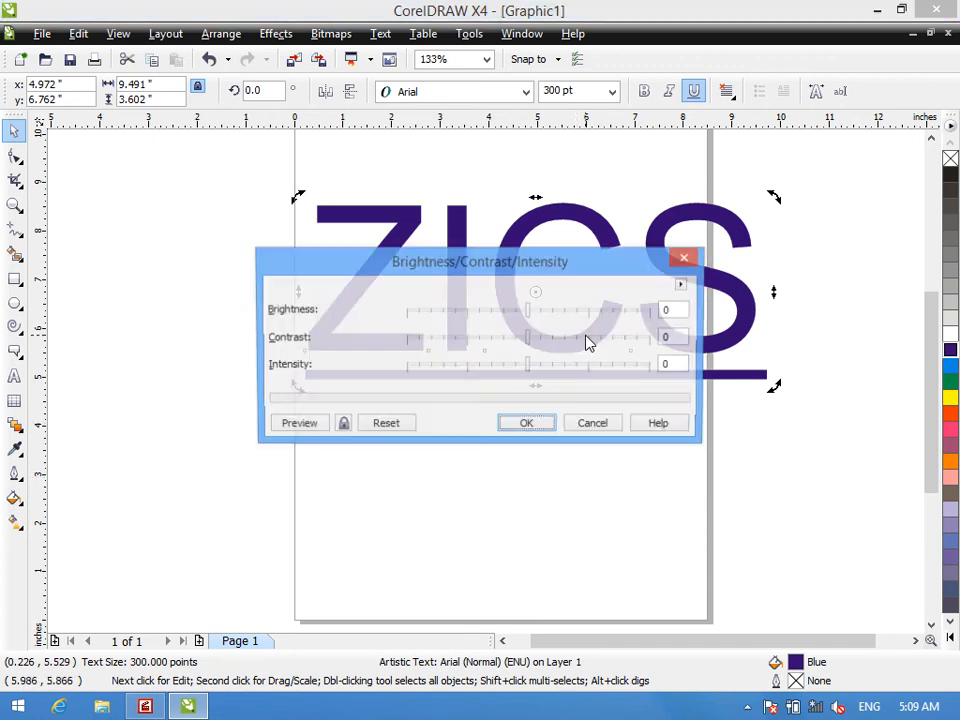
{"action": "left_click", "coordinate": [610, 428]}
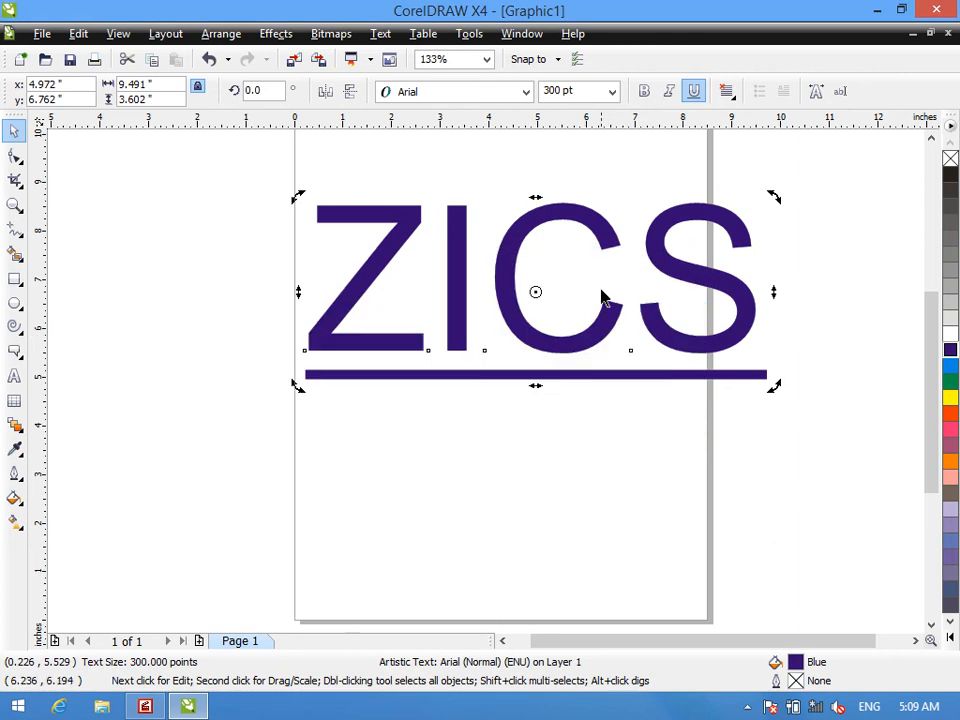
- Make the underlined ZICS text bold and italic
{"action": "left_click", "coordinate": [644, 92]}
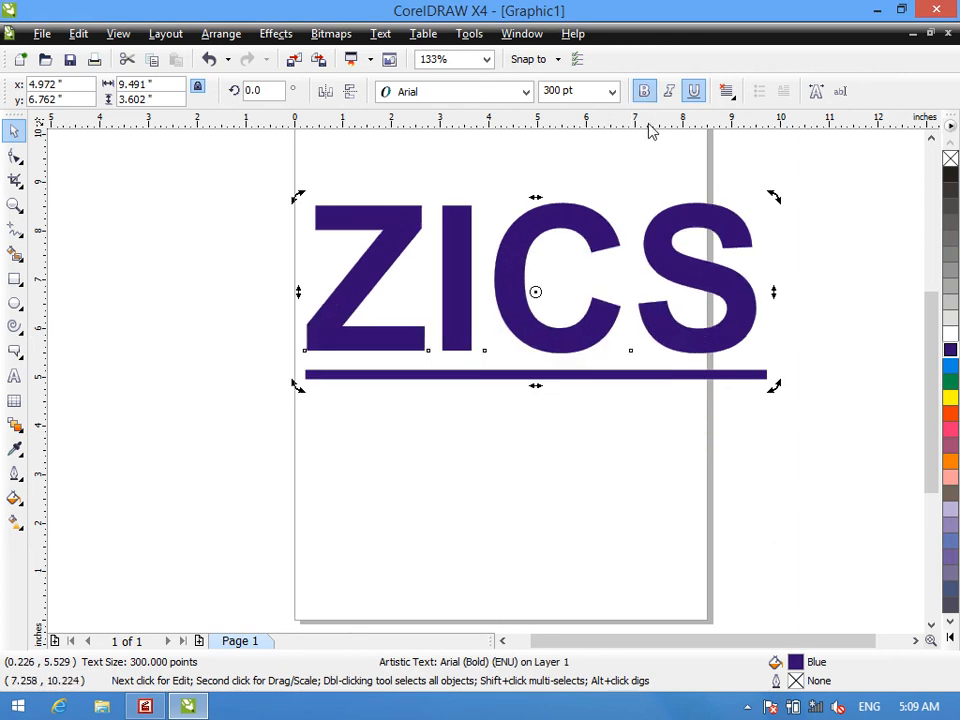
{"action": "key", "text": "ctrl+b"}
{"action": "left_click", "coordinate": [594, 428]}
{"action": "left_click", "coordinate": [671, 94]}
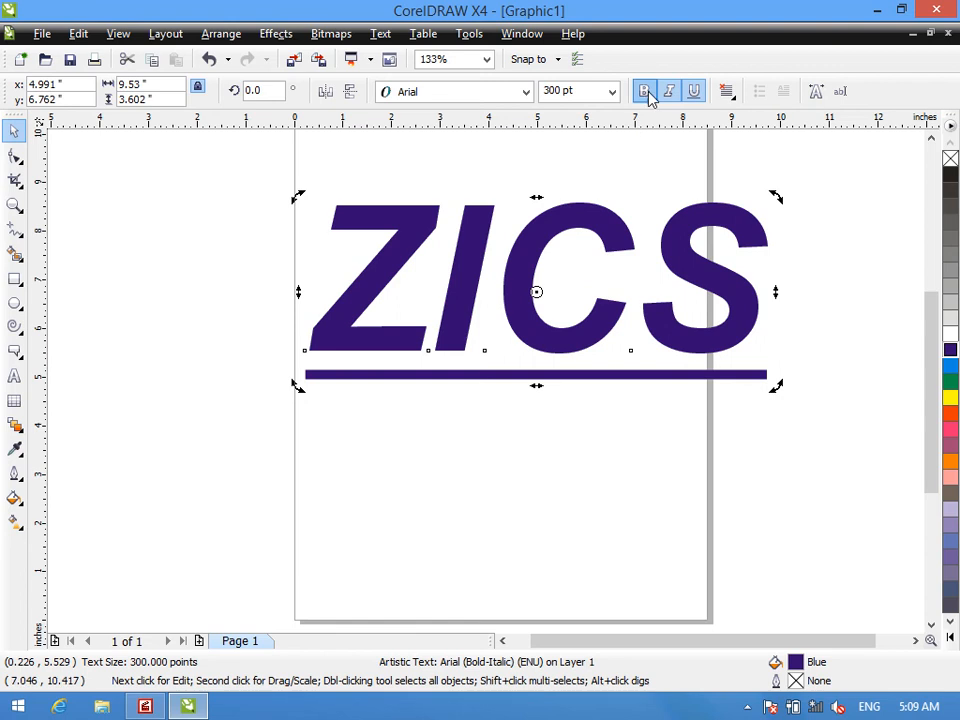
- Turn off bold, italic and underline on the ZICS text
{"action": "left_click", "coordinate": [644, 92]}
{"action": "left_click", "coordinate": [670, 93]}
{"action": "left_click", "coordinate": [694, 92]}
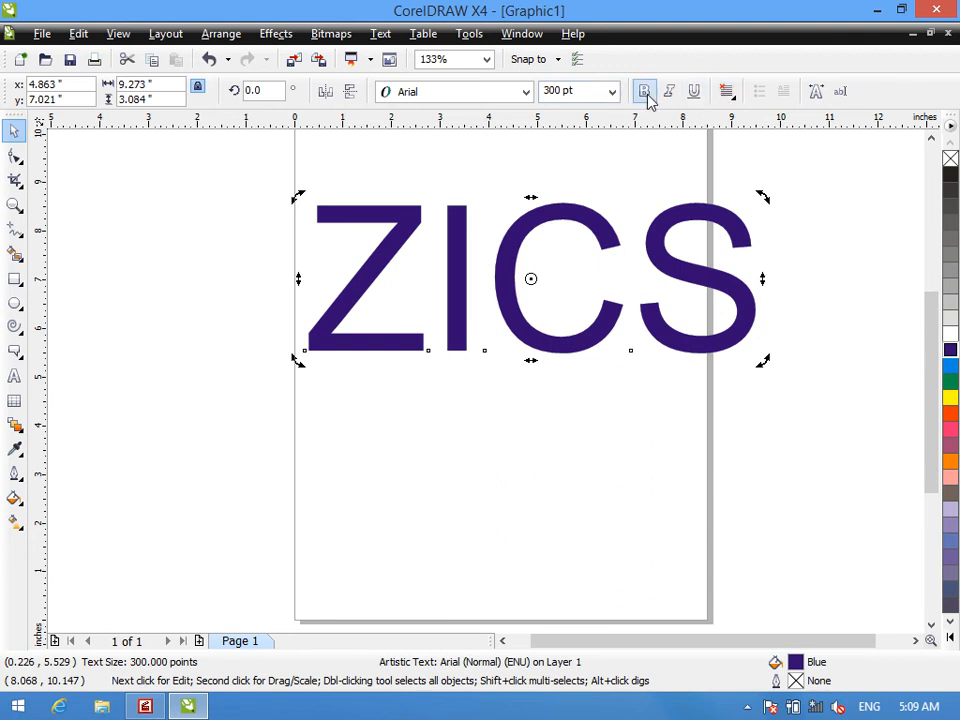
- View the alignment options for the ZICS text without choosing one, and delete the text
{"action": "left_click", "coordinate": [726, 97]}
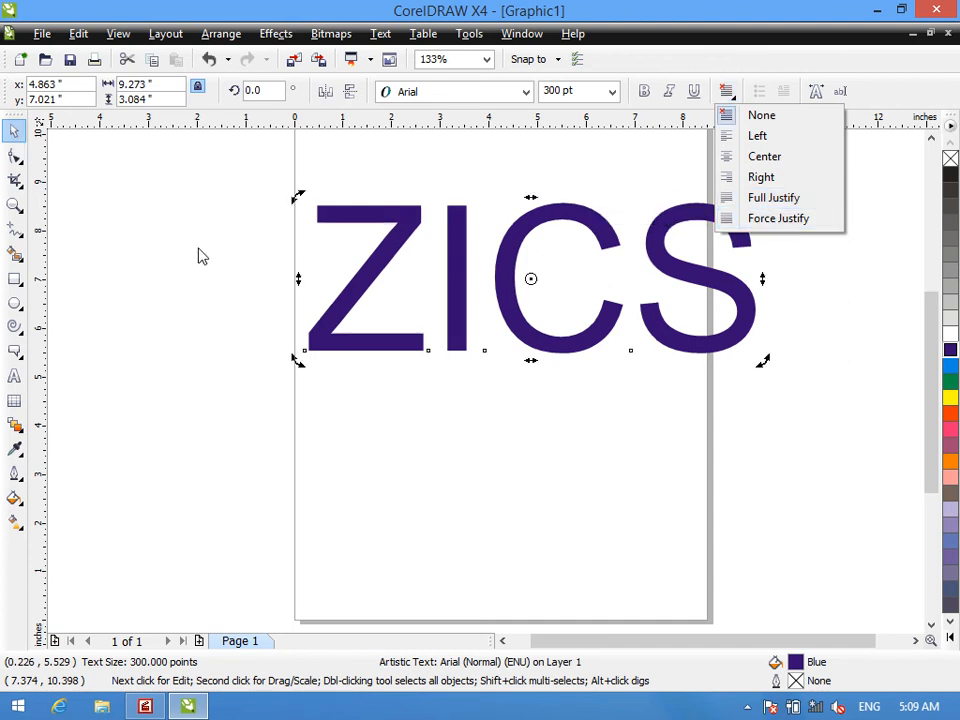
{"action": "left_click", "coordinate": [388, 240]}
{"action": "key", "text": "Delete"}
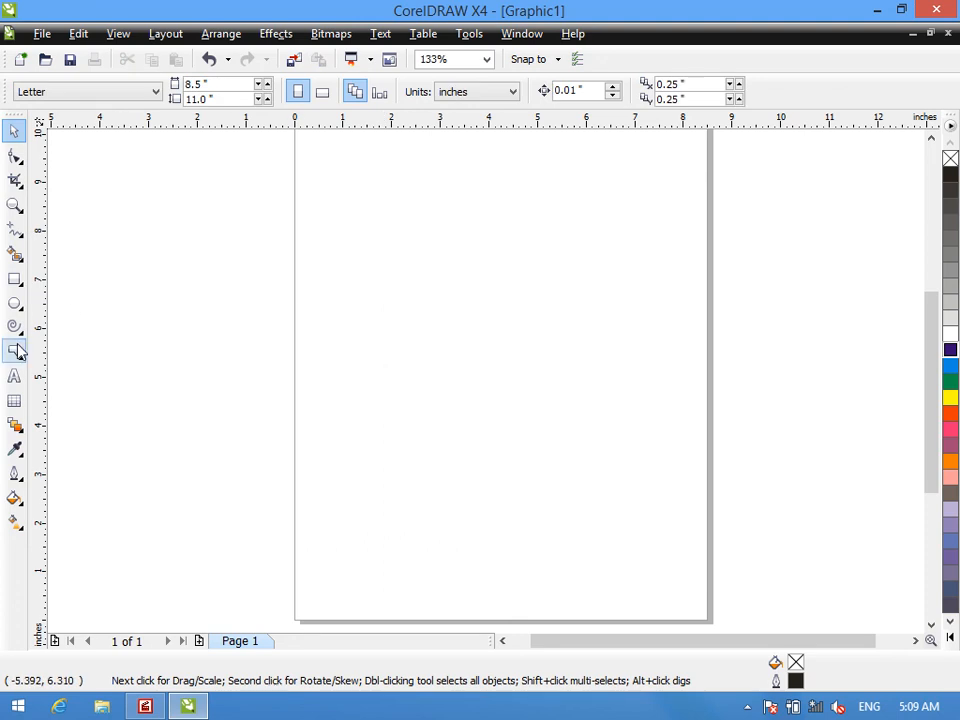
- Add artistic text across the page's upper left edge reading "ZIA INSTITUTE OF COMPUTER SCIENCES" with "MANAGEMENT SCIENCES" on a second line
{"action": "left_click", "coordinate": [14, 375]}
{"action": "left_click", "coordinate": [237, 205]}
{"action": "type", "text": "ZIA"}
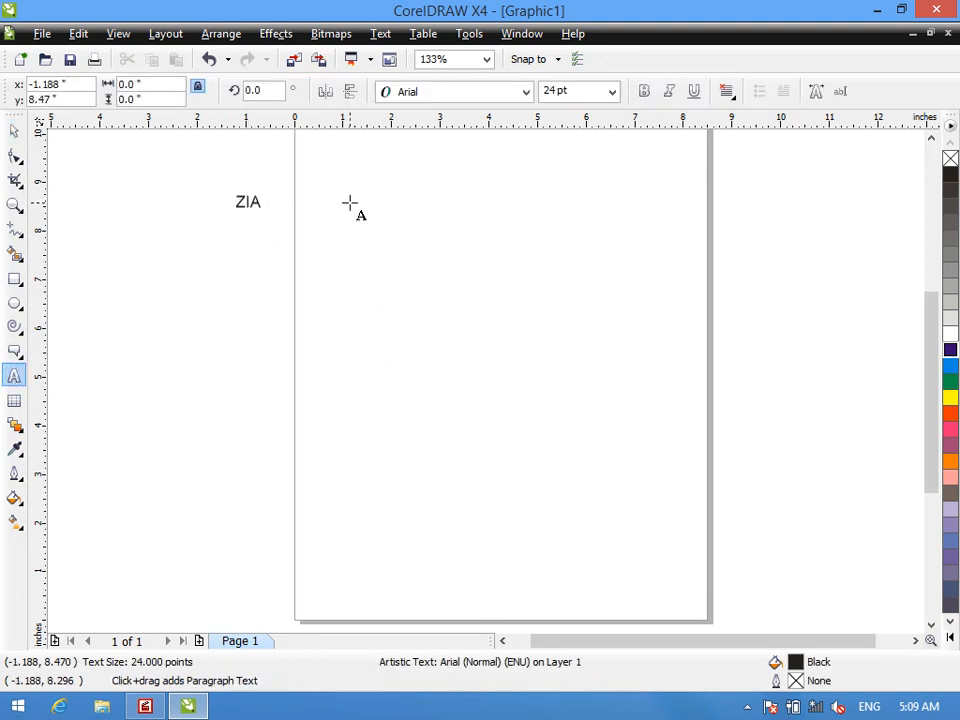
{"action": "type", "text": " INSTITUTE OF COMPUT"}
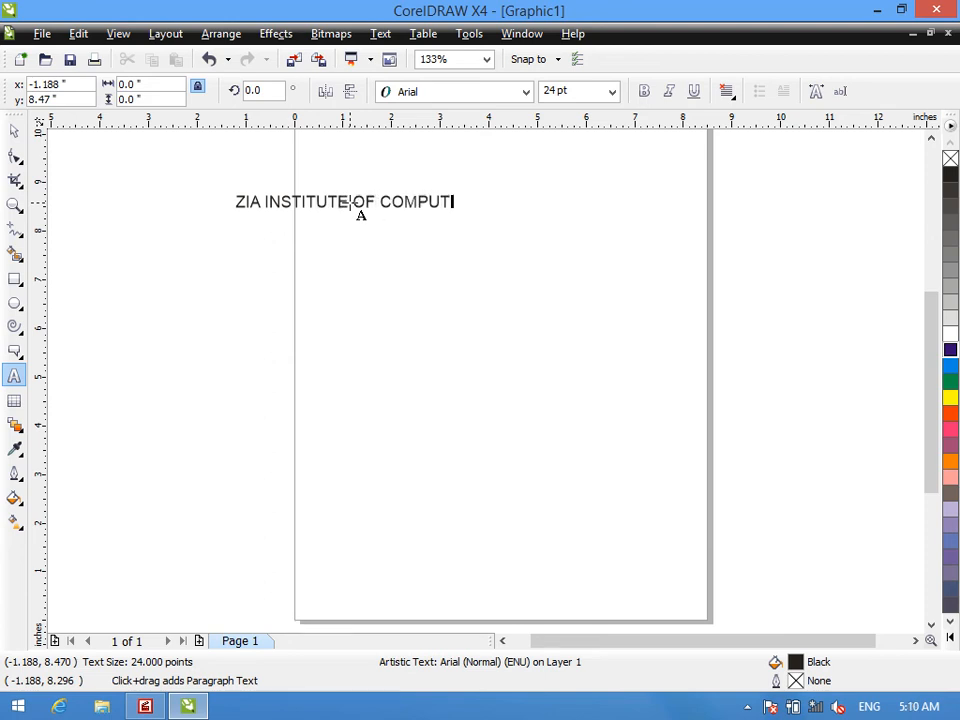
{"action": "type", "text": "ER SCIENCE"}
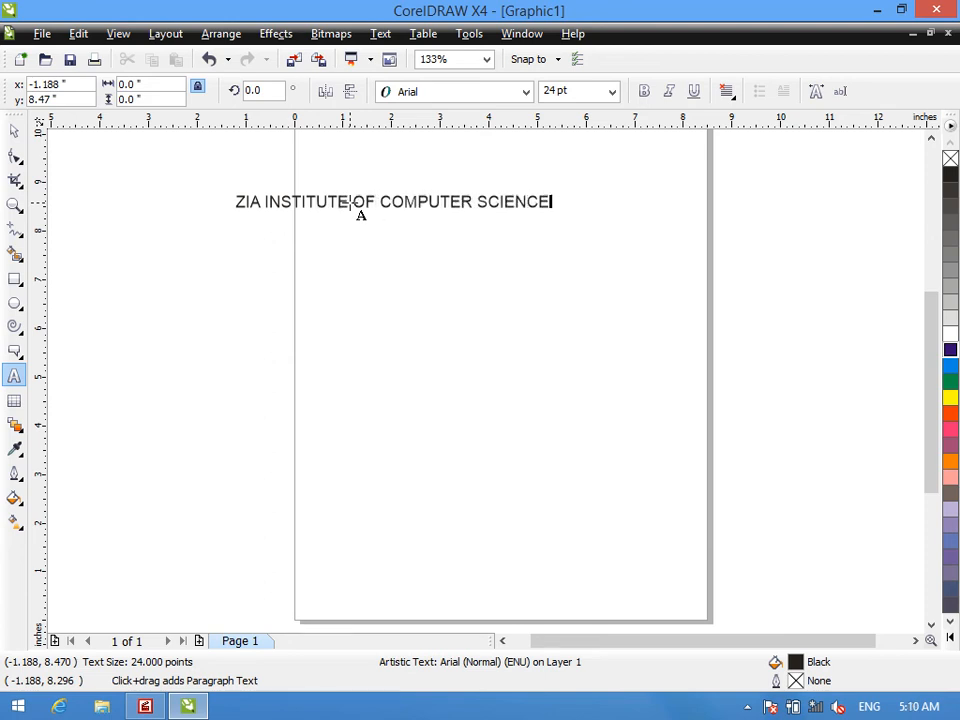
{"action": "type", "text": "S"}
{"action": "key", "text": "Return"}
{"action": "type", "text": "MANAGEMENT"}
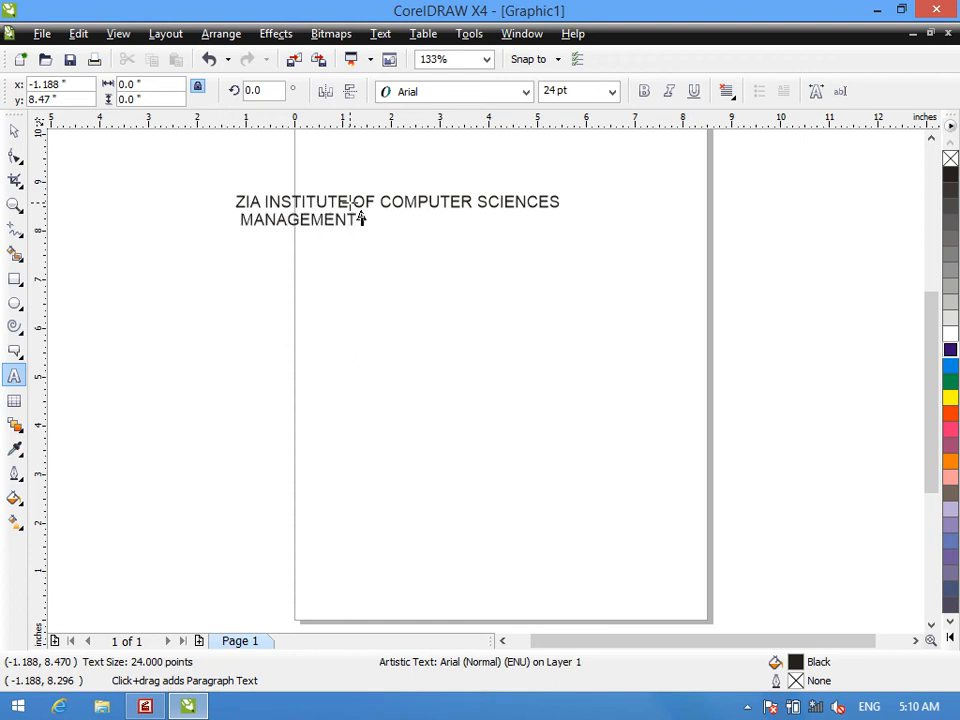
{"action": "type", "text": " SCIENCES"}
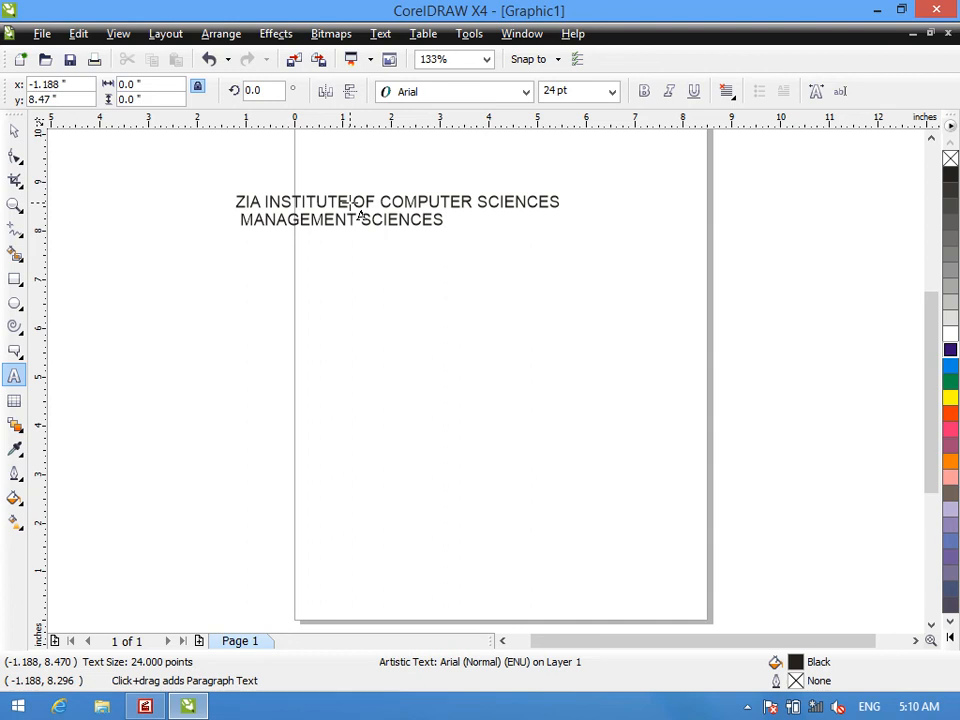
{"action": "key", "text": "Escape"}
- Set the two-line text's size to 48 pt and move it down and left, centred at about 3.9, 7.0 inches
{"action": "left_click_drag", "start_coordinate": [462, 206], "coordinate": [308, 230]}
{"action": "key", "text": "ctrl+a"}
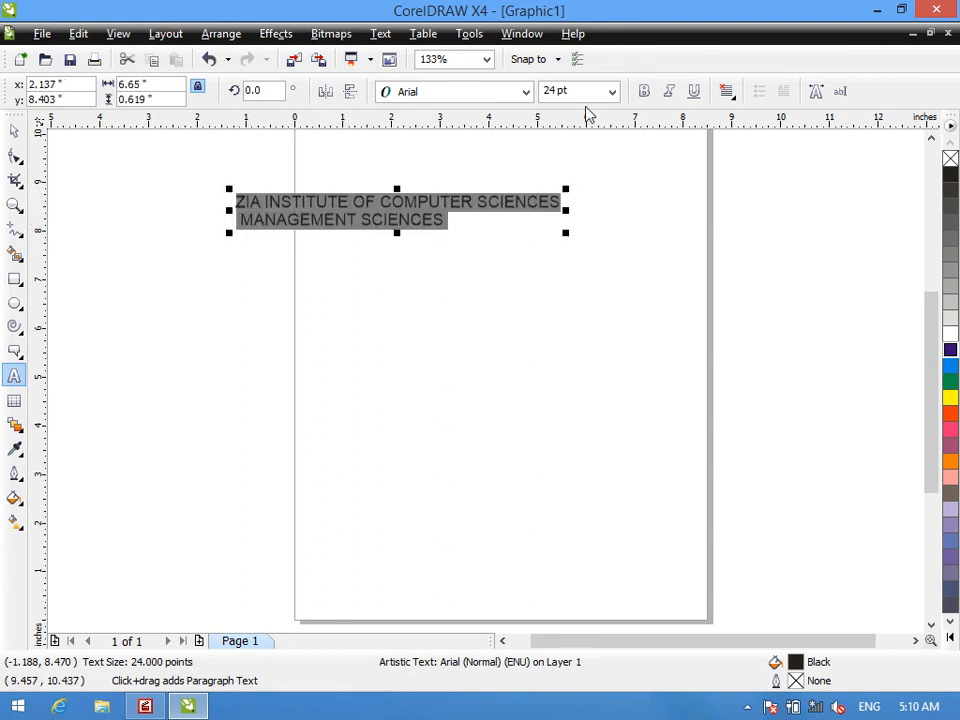
{"action": "left_click", "coordinate": [612, 91]}
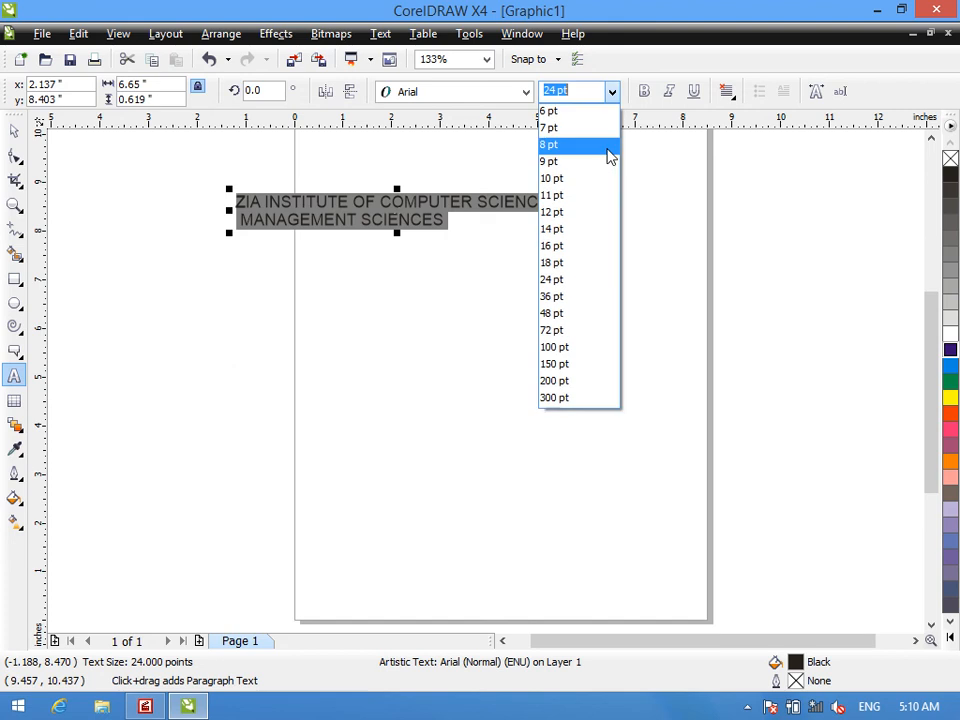
{"action": "left_click", "coordinate": [573, 314]}
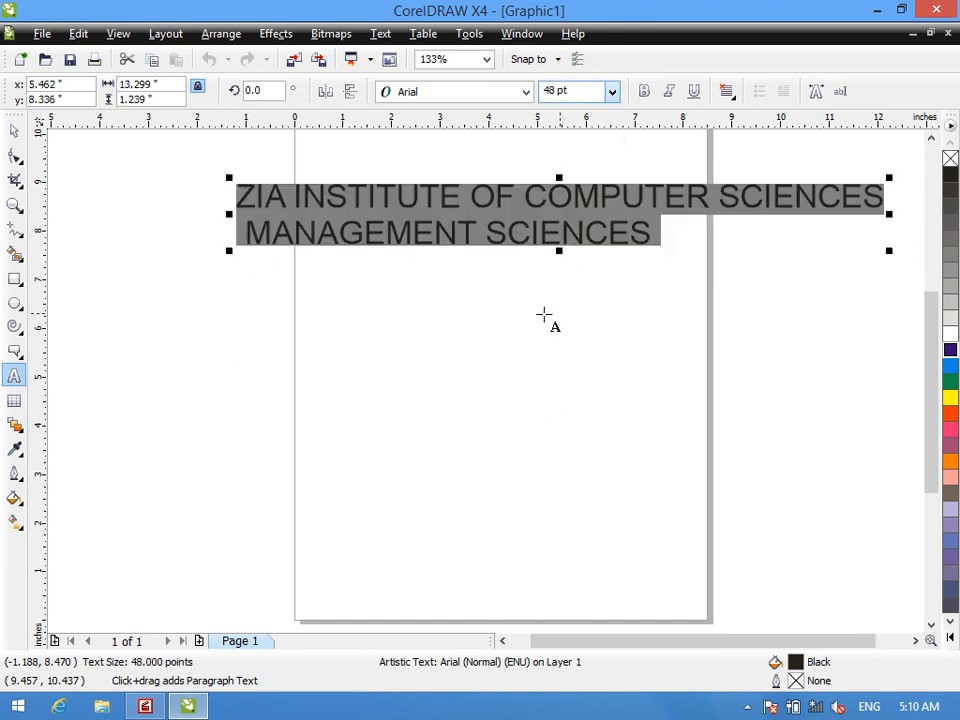
{"action": "left_click", "coordinate": [14, 130]}
{"action": "left_click_drag", "start_coordinate": [563, 213], "coordinate": [486, 280]}
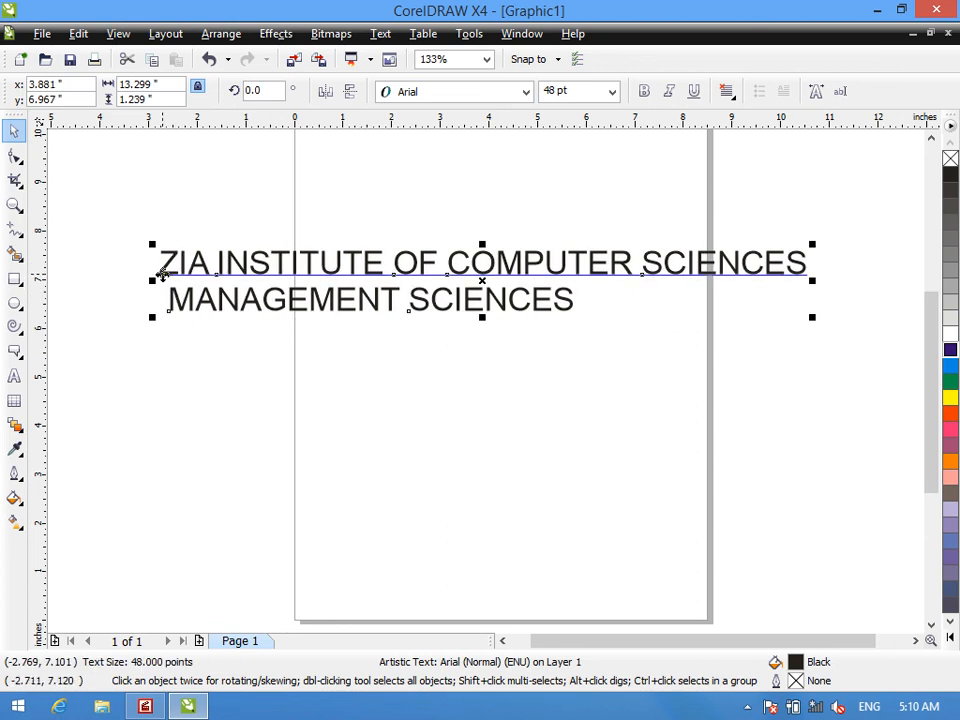
- Apply Left, Center and Right alignment to the two-line text, one after another
{"action": "left_click", "coordinate": [727, 92]}
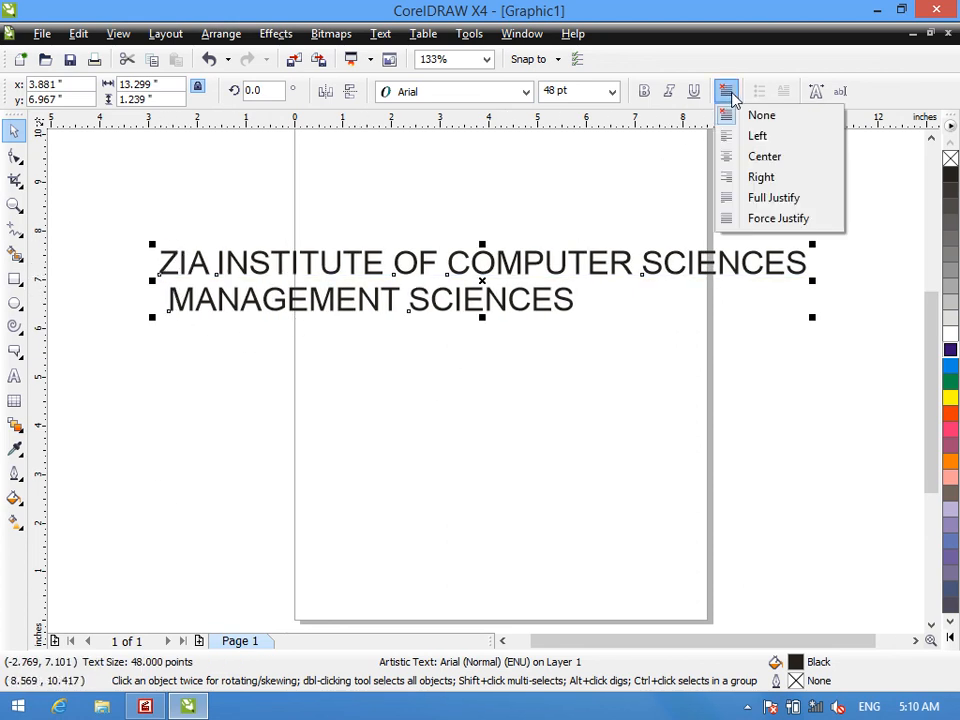
{"action": "left_click", "coordinate": [755, 136]}
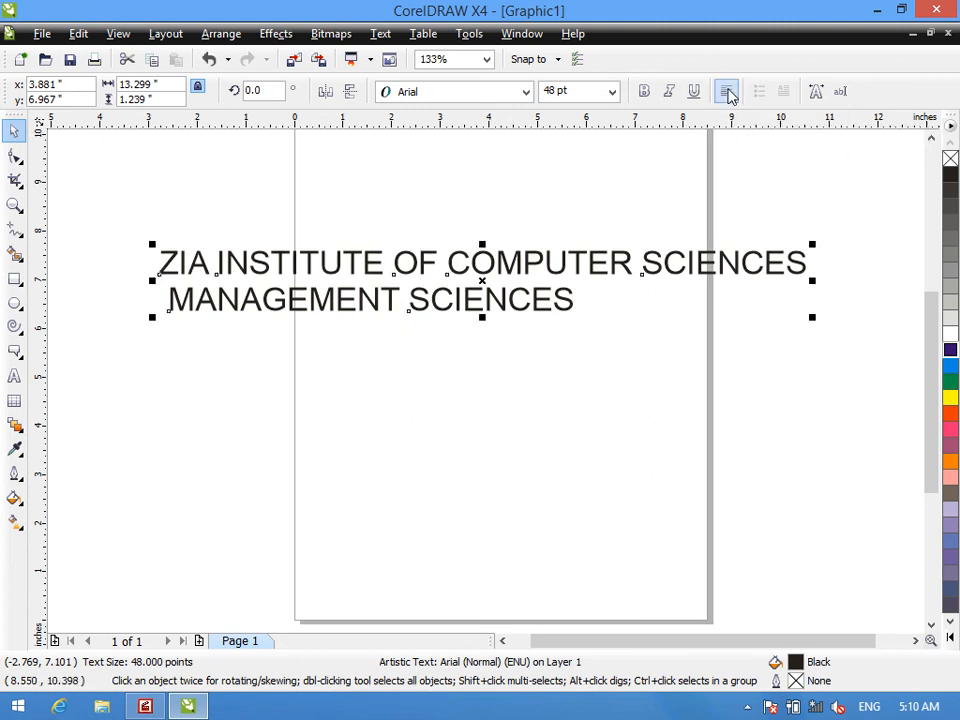
{"action": "left_click", "coordinate": [729, 93]}
{"action": "left_click", "coordinate": [762, 155]}
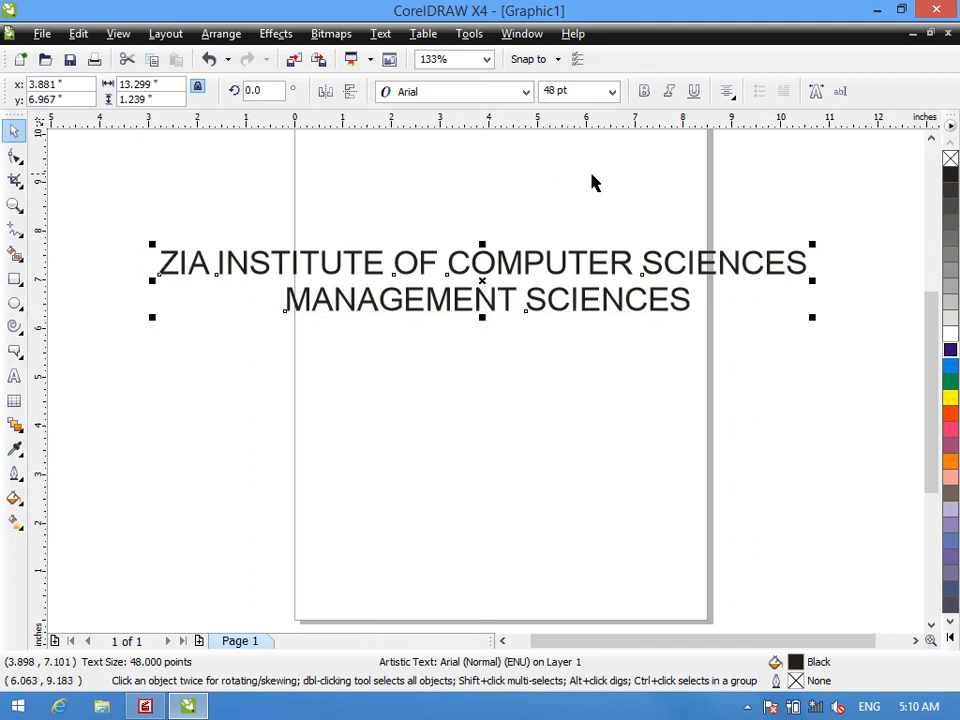
{"action": "left_click", "coordinate": [729, 92]}
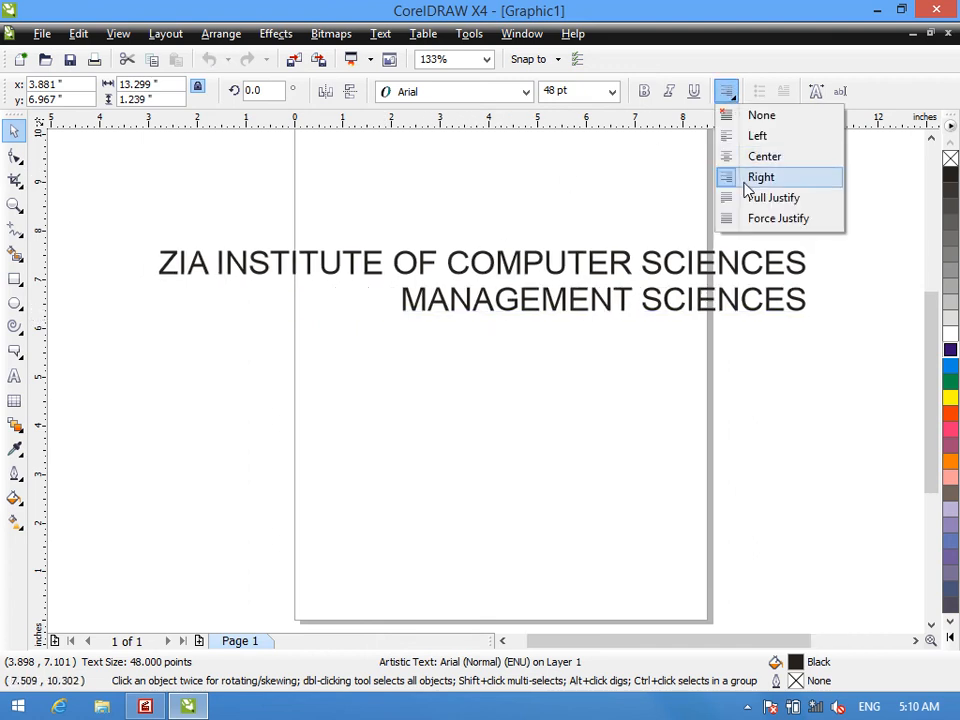
{"action": "left_click", "coordinate": [752, 180]}
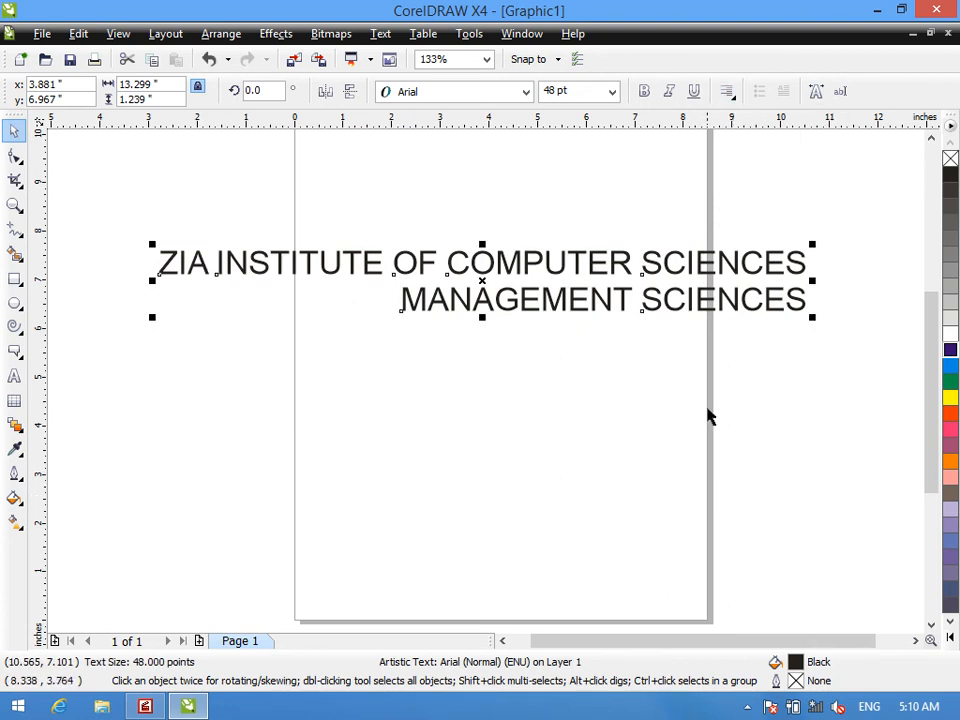
- Apply Full Justify and Force Justify to the two-line text, and reset its alignment to None
{"action": "left_click", "coordinate": [729, 92]}
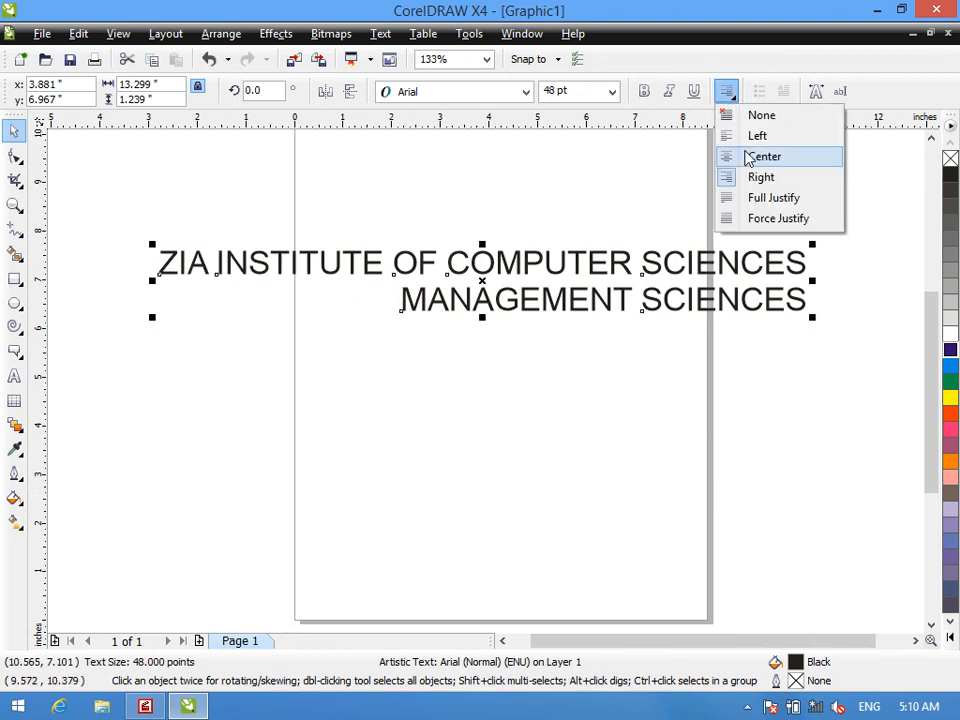
{"action": "left_click", "coordinate": [756, 201]}
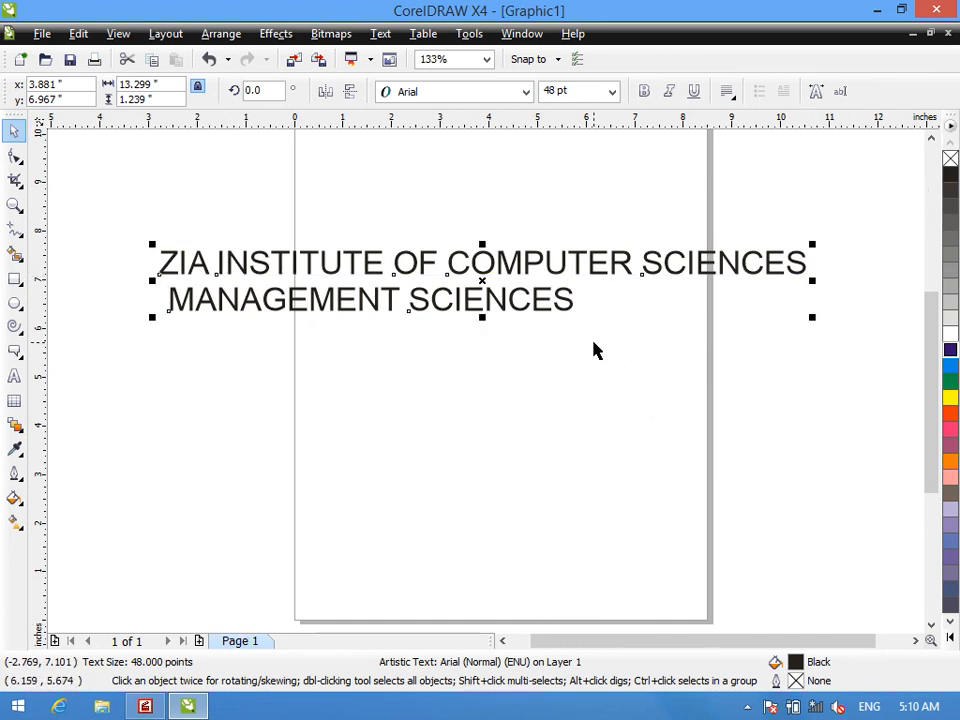
{"action": "left_click", "coordinate": [725, 93]}
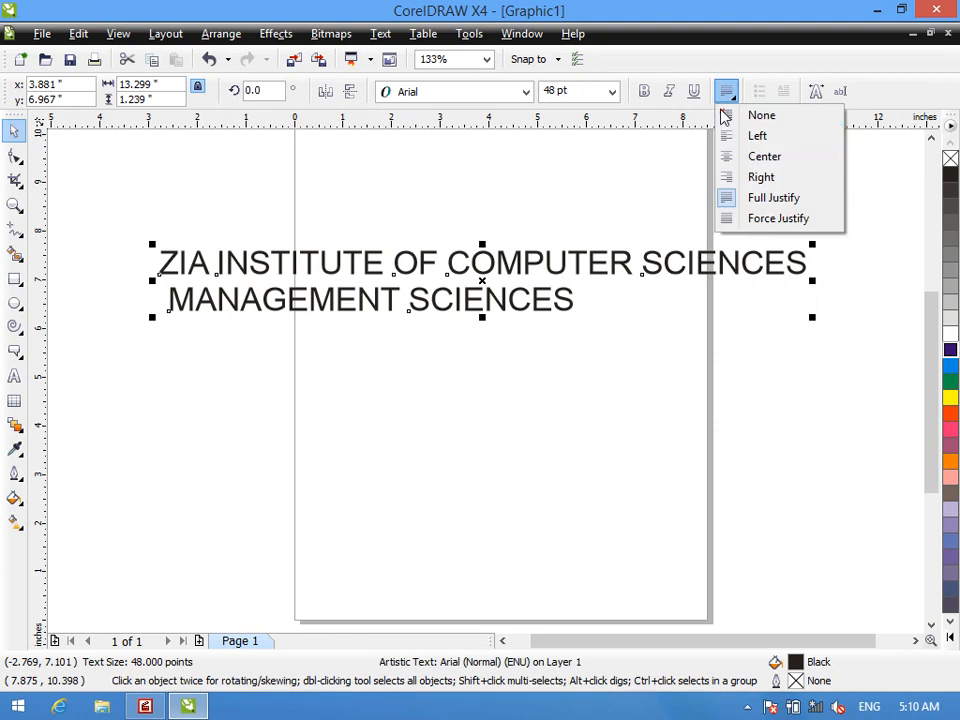
{"action": "left_click", "coordinate": [740, 219]}
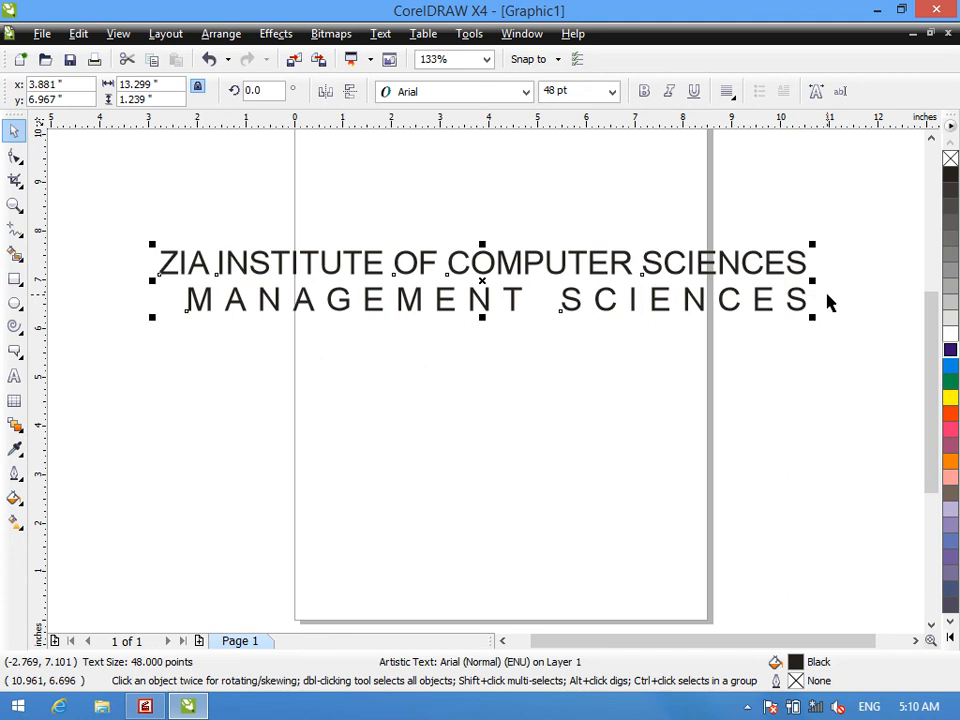
{"action": "left_click", "coordinate": [730, 94]}
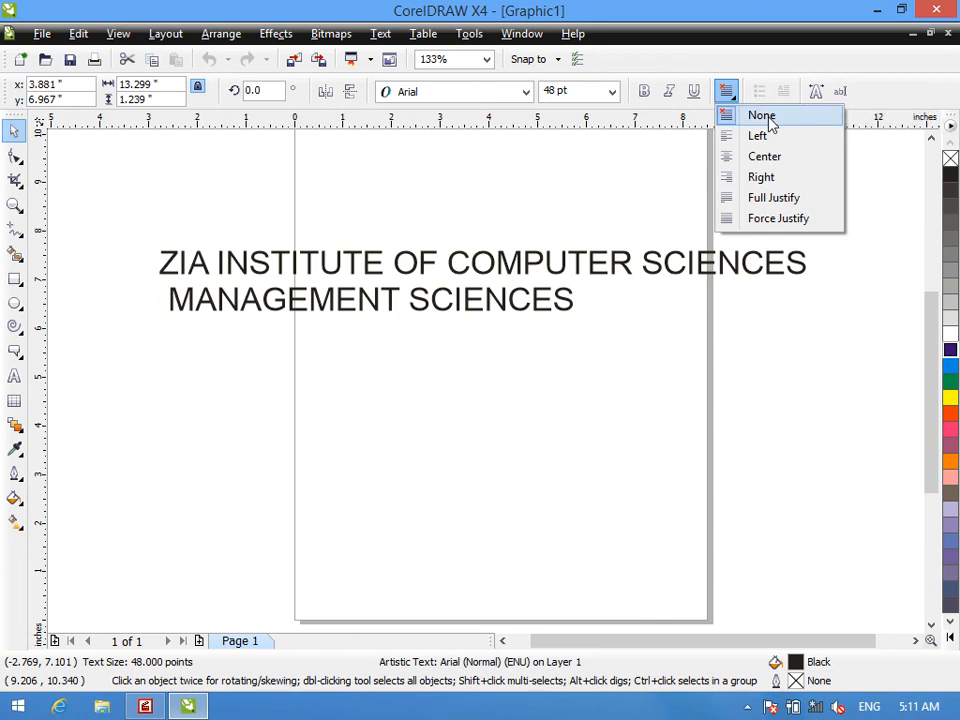
{"action": "left_click", "coordinate": [767, 119]}
- Replace the two-line text with new artistic text reading "SFGDSGSGS" across the page's upper left edge
{"action": "left_click_drag", "start_coordinate": [312, 270], "coordinate": [309, 240]}
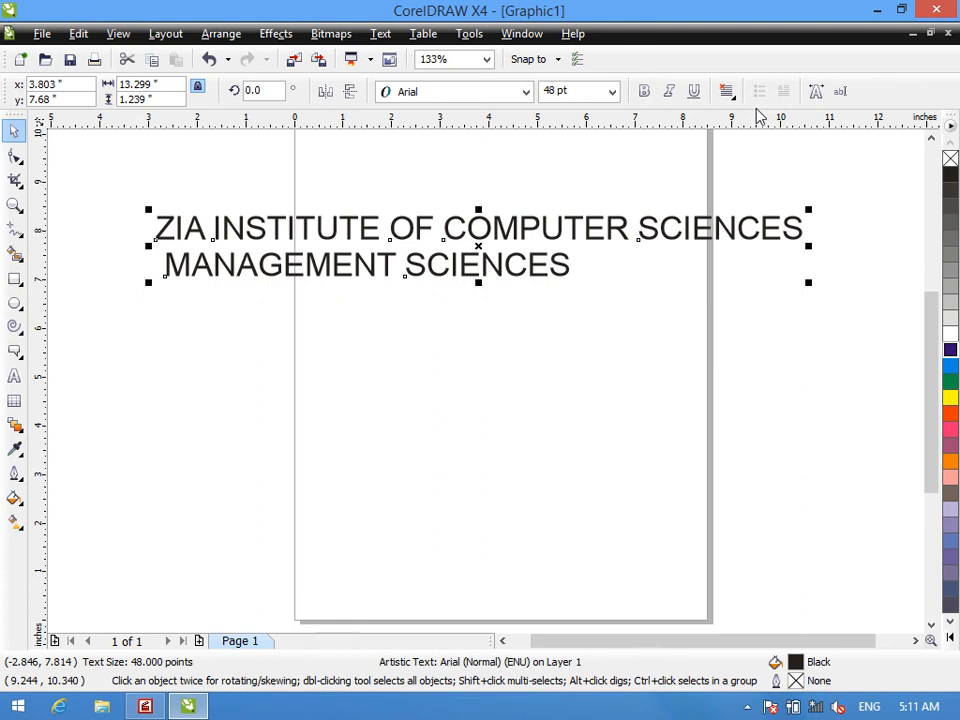
{"action": "key", "text": "Delete"}
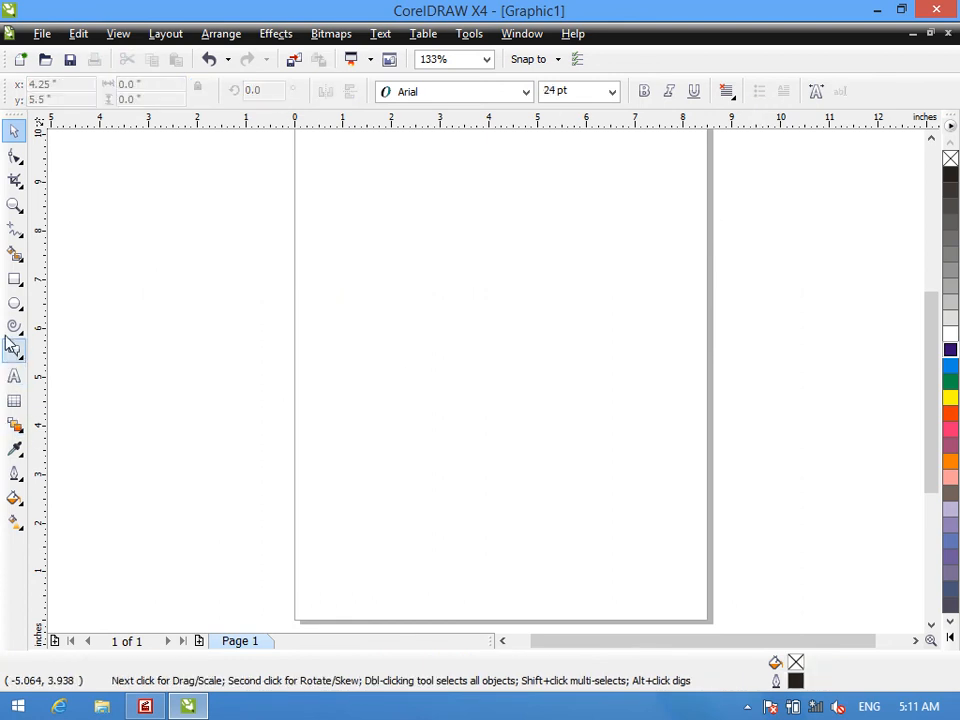
{"action": "left_click", "coordinate": [17, 376]}
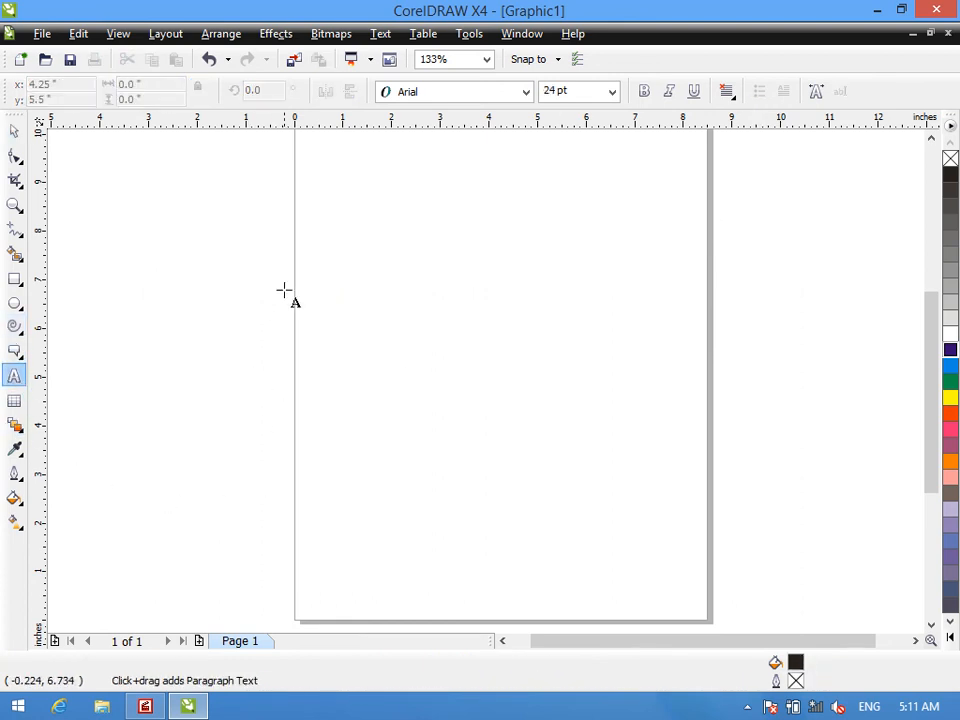
{"action": "left_click", "coordinate": [267, 221]}
{"action": "type", "text": "SFGDSGSGS"}
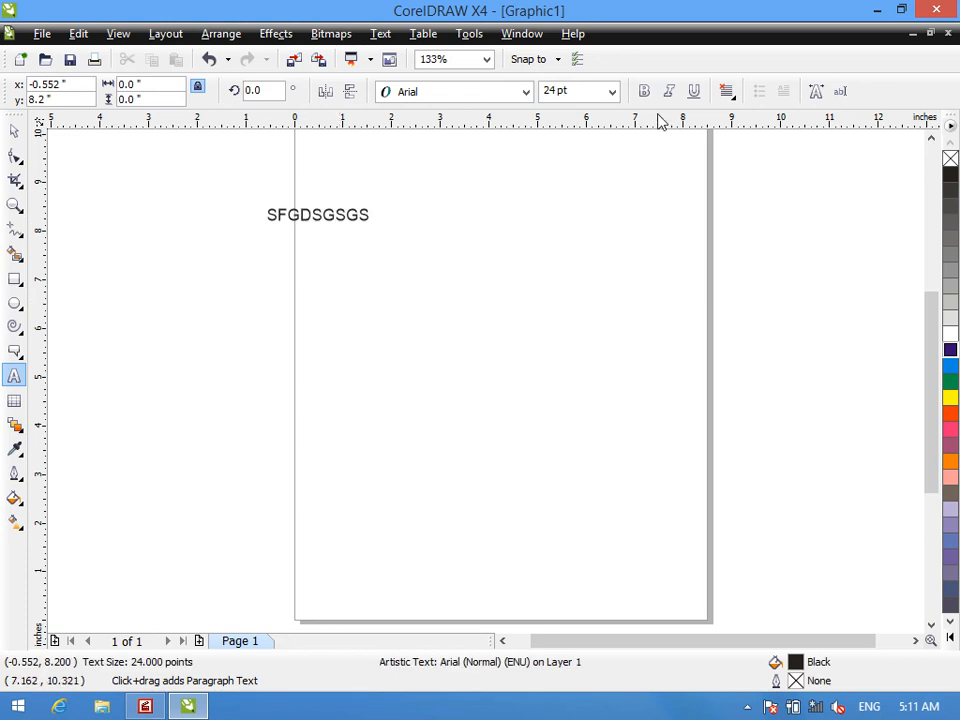
- Delete all the characters of the artistic text "SFGDSGSGS"
{"action": "key", "text": "BackSpace"}
{"action": "key", "text": "BackSpace"}
{"action": "key", "text": "BackSpace"}
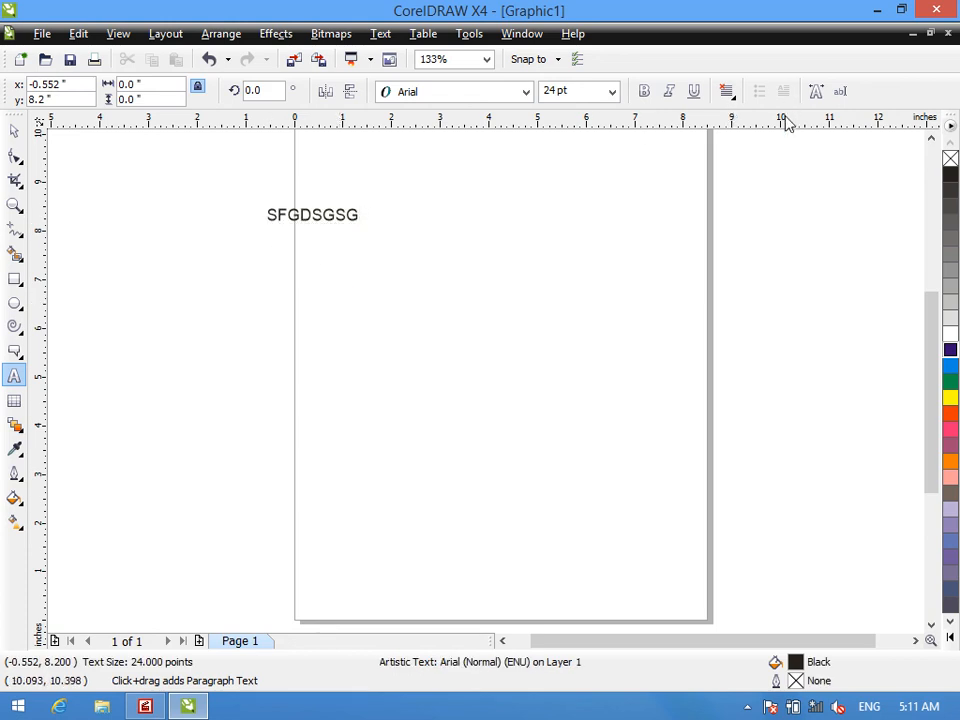
{"action": "key", "text": "BackSpace"}
{"action": "key", "text": "BackSpace"}
{"action": "key", "text": "BackSpace"}
{"action": "key", "text": "BackSpace"}
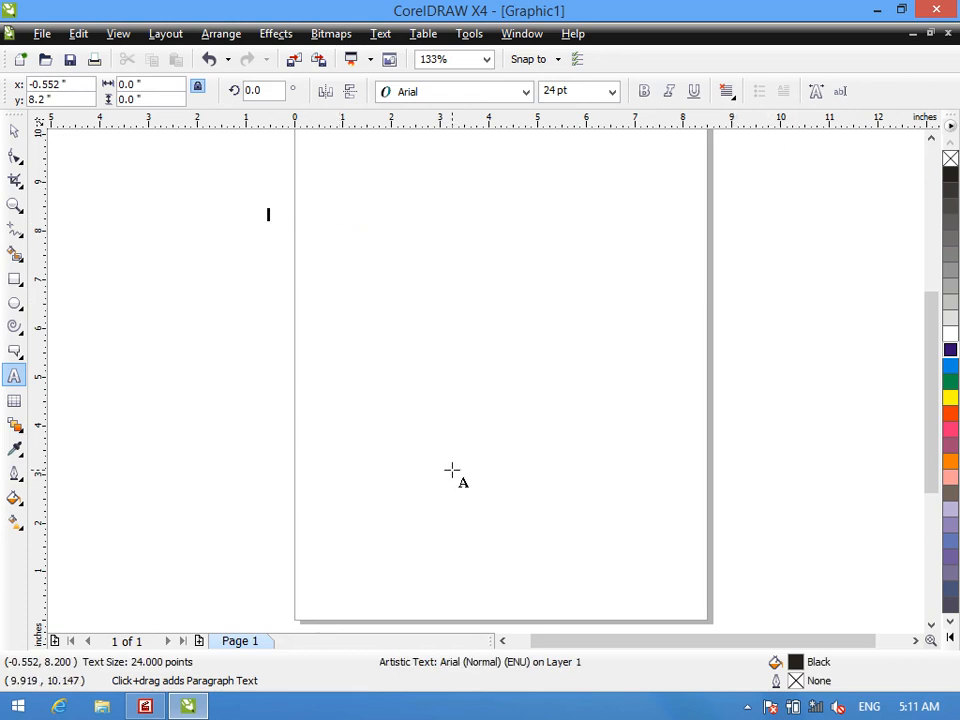
- Draw a paragraph text frame about 10.1 by 5.7 inches across the page, with its text set to bold and 36 pt
{"action": "left_click", "coordinate": [15, 375]}
{"action": "left_click_drag", "start_coordinate": [261, 190], "coordinate": [754, 468]}
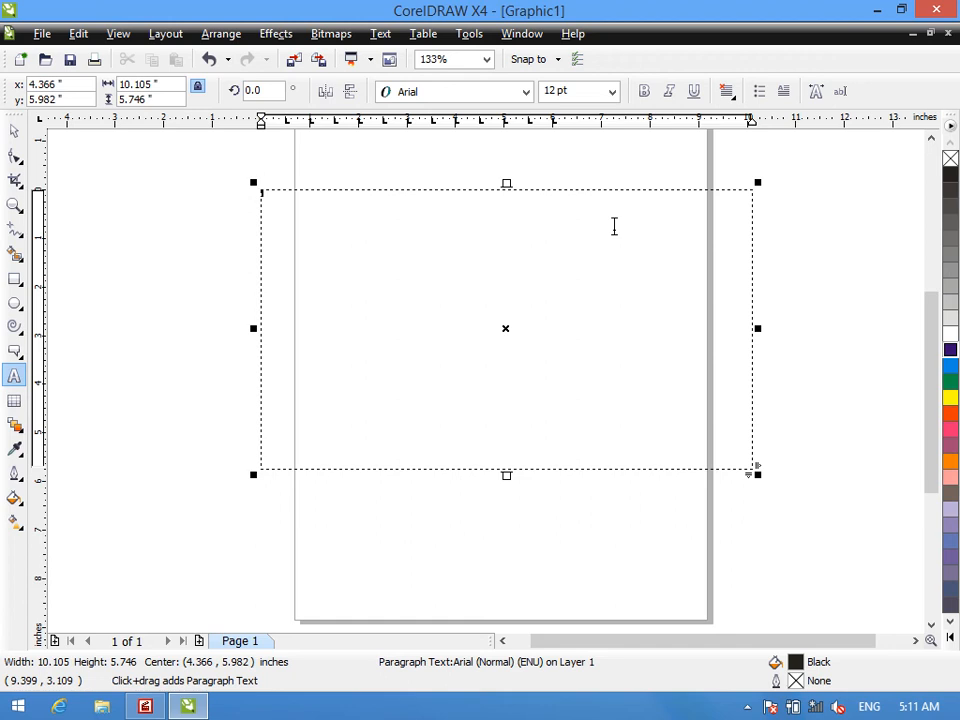
{"action": "left_click", "coordinate": [644, 91]}
{"action": "left_click", "coordinate": [613, 92]}
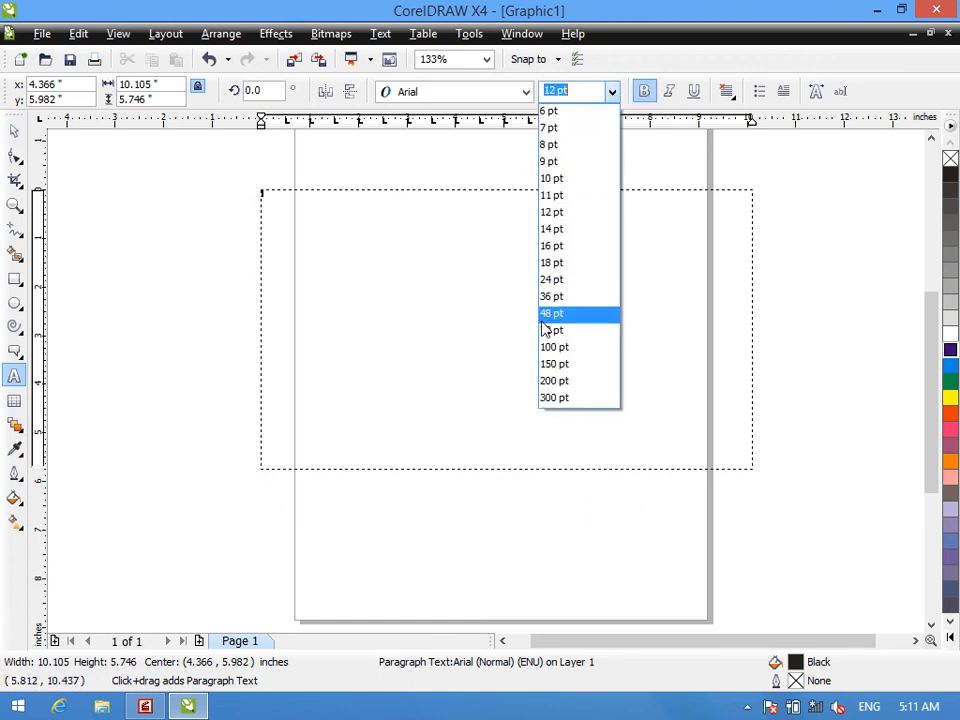
{"action": "left_click", "coordinate": [545, 298]}
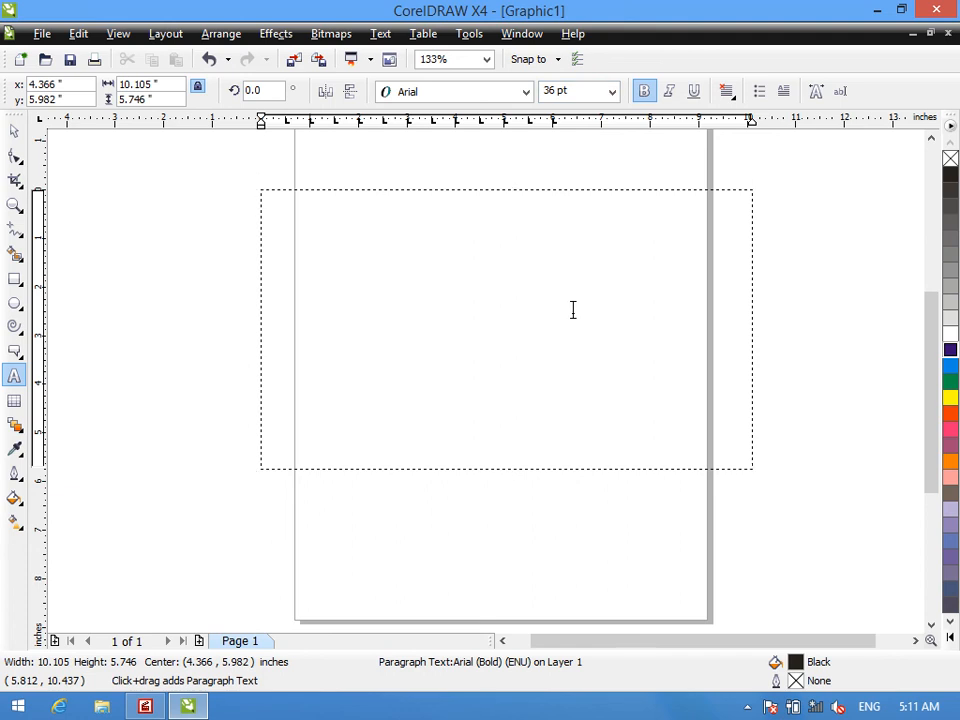
- Enter the heading "Computer Course:" in the frame, followed by the lines DIT, DBA and DEL
{"action": "type", "text": "mp"}
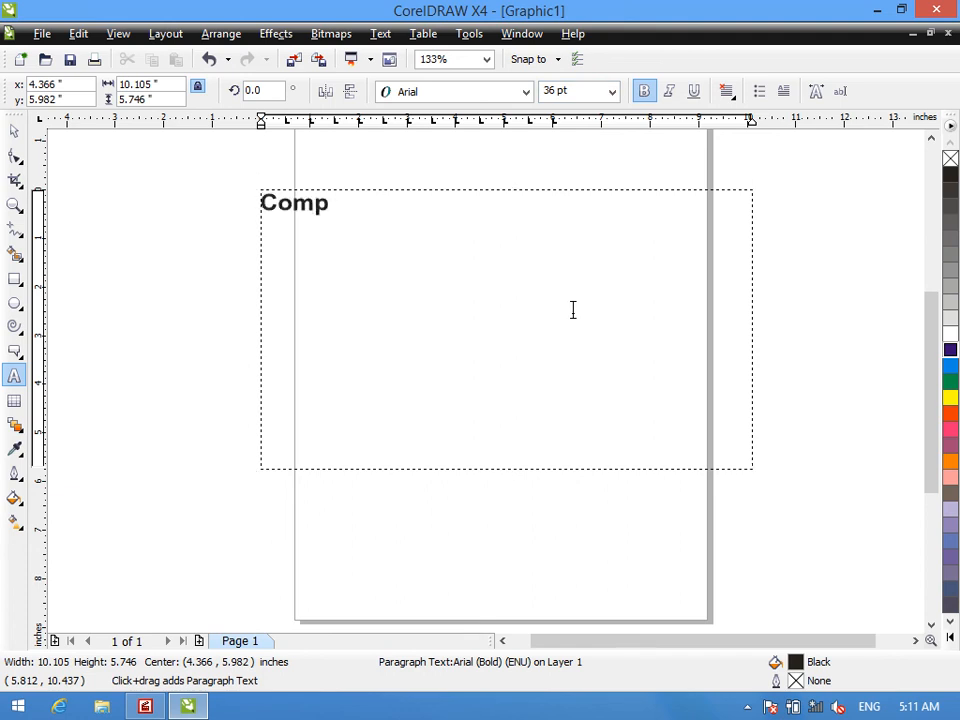
{"action": "type", "text": "uter Course:"}
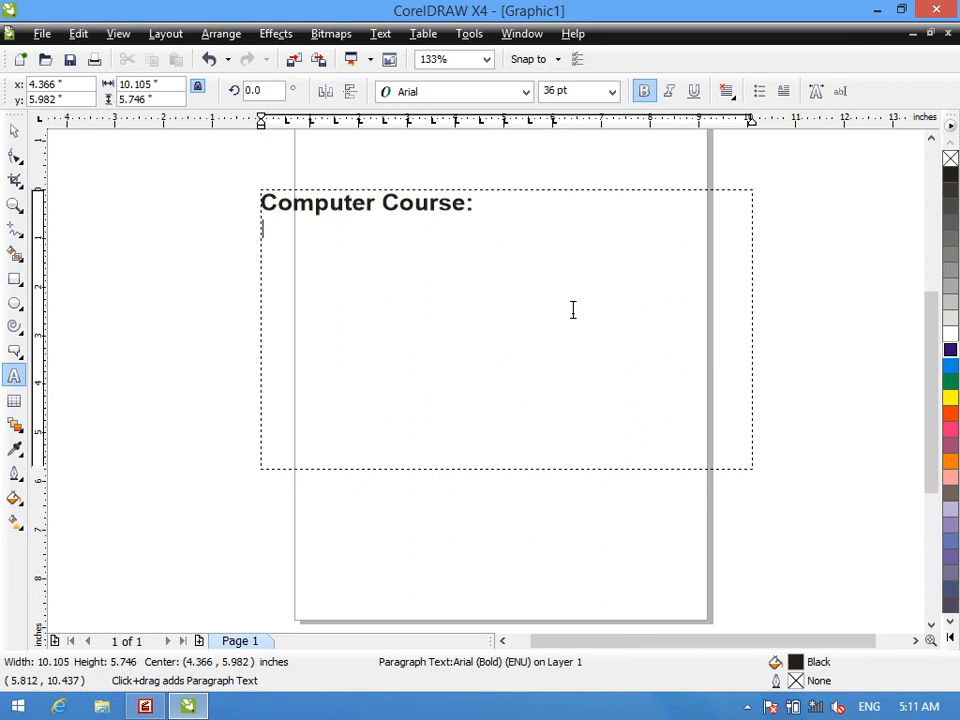
{"action": "type", "text": "DIRT"}
{"action": "key", "text": "BackSpace"}
{"action": "type", "text": "DBA"}
{"action": "key", "text": "Return"}
{"action": "type", "text": "DEK"}
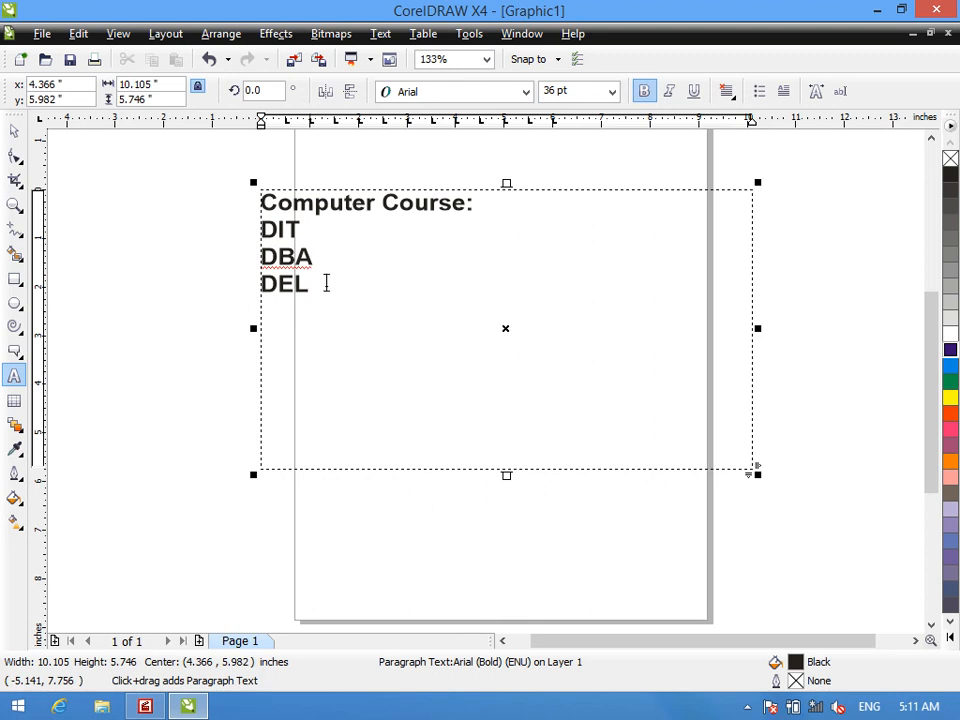
- Replace the three lines under the heading with a bulleted list of DIT, DBA and DEL
{"action": "left_click_drag", "start_coordinate": [326, 283], "coordinate": [255, 232]}
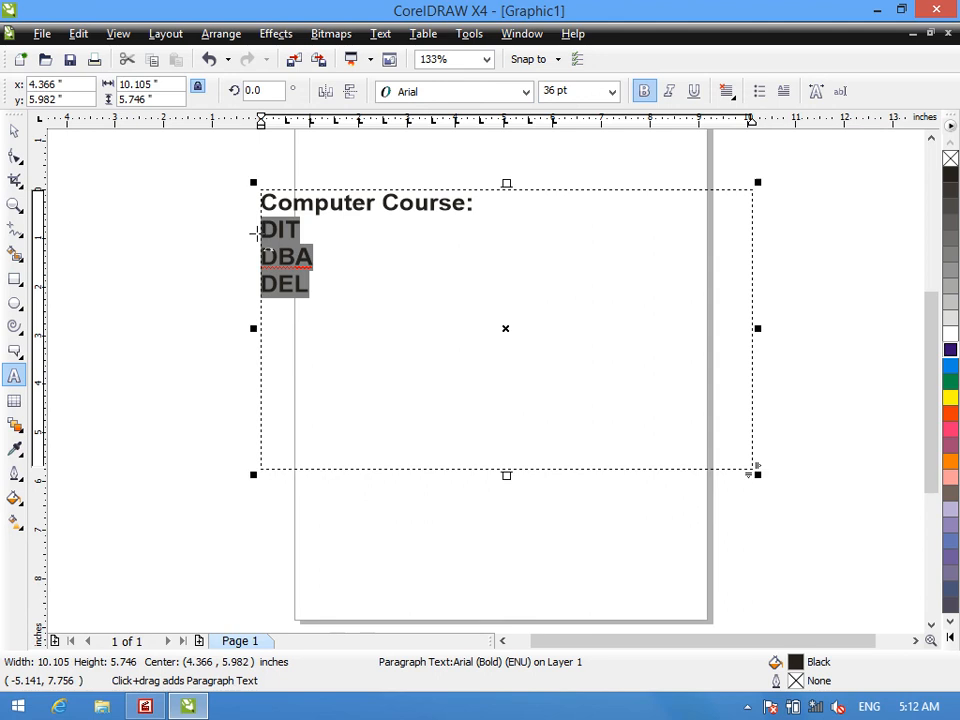
{"action": "key", "text": "Delete"}
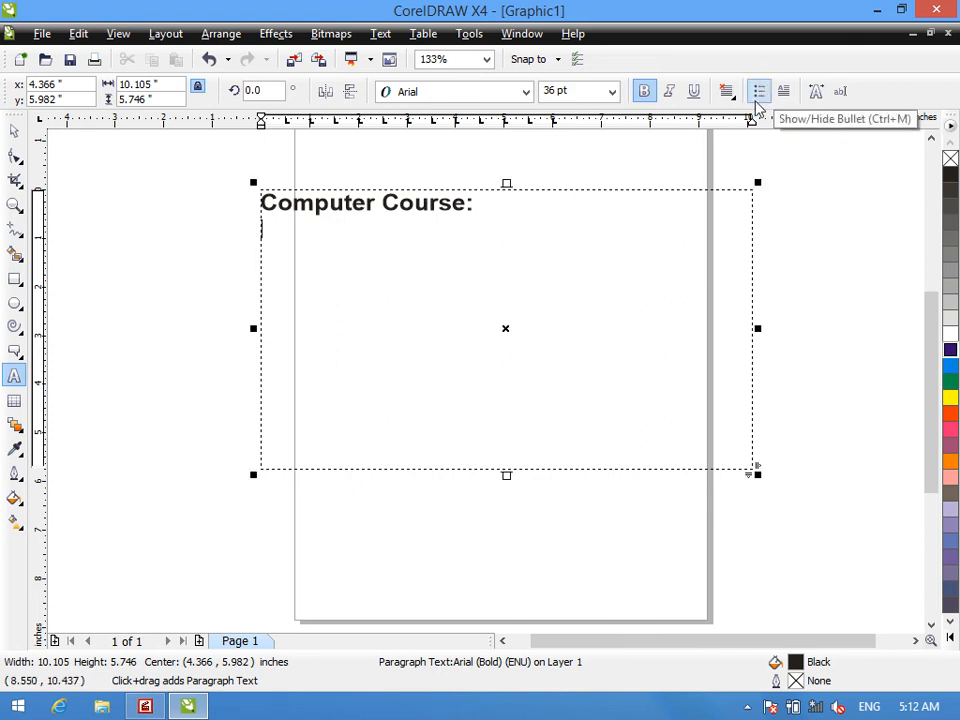
{"action": "left_click", "coordinate": [759, 95]}
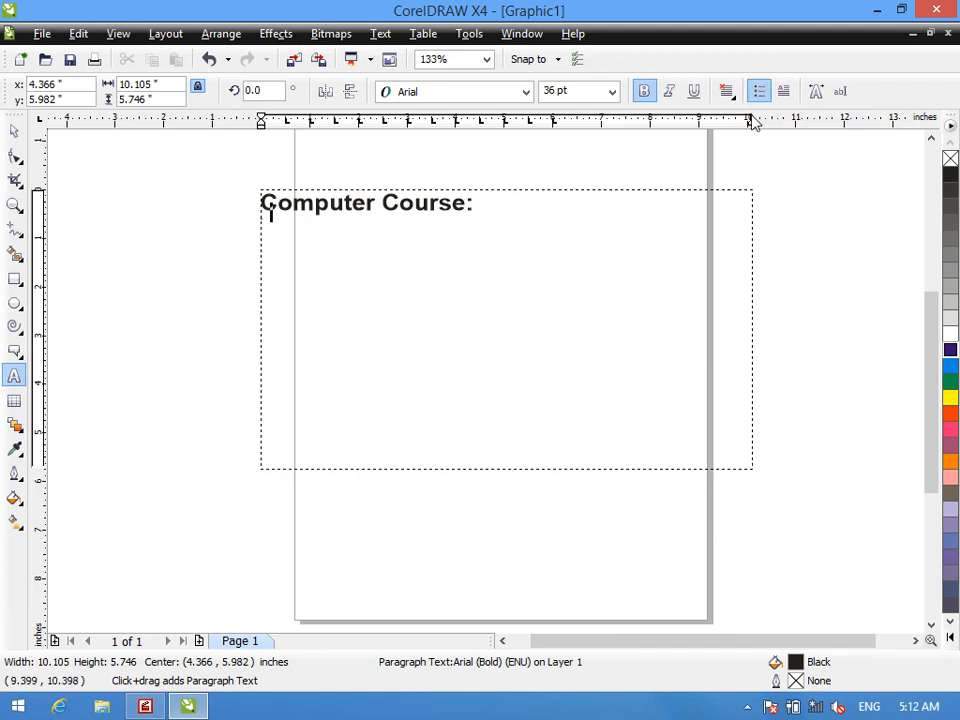
{"action": "type", "text": "DIT"}
{"action": "key", "text": "Return"}
{"action": "type", "text": "DBA  DELI"}
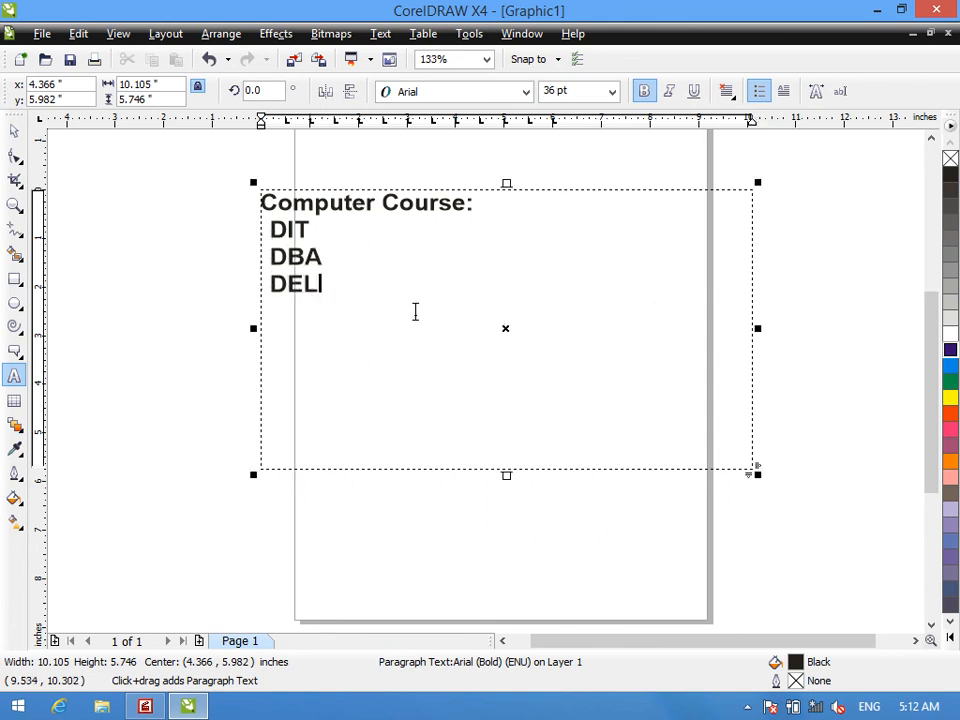
- Hide the bullet of the DEL line and show it again
{"action": "key", "text": "F2"}
{"action": "left_click_drag", "start_coordinate": [217, 163], "coordinate": [345, 330]}
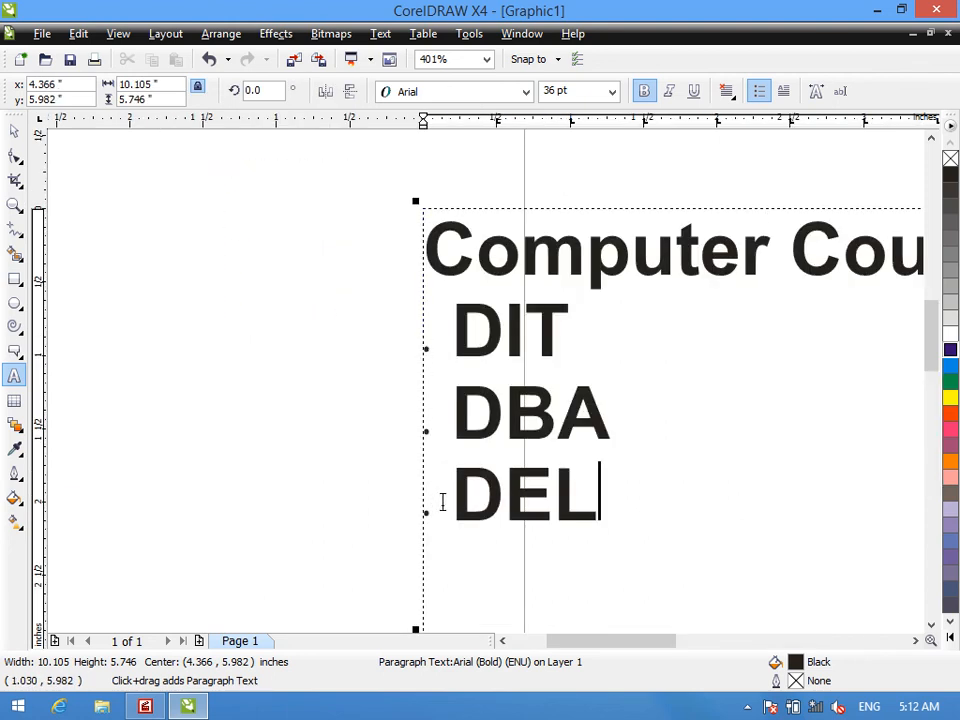
{"action": "left_click", "coordinate": [757, 91]}
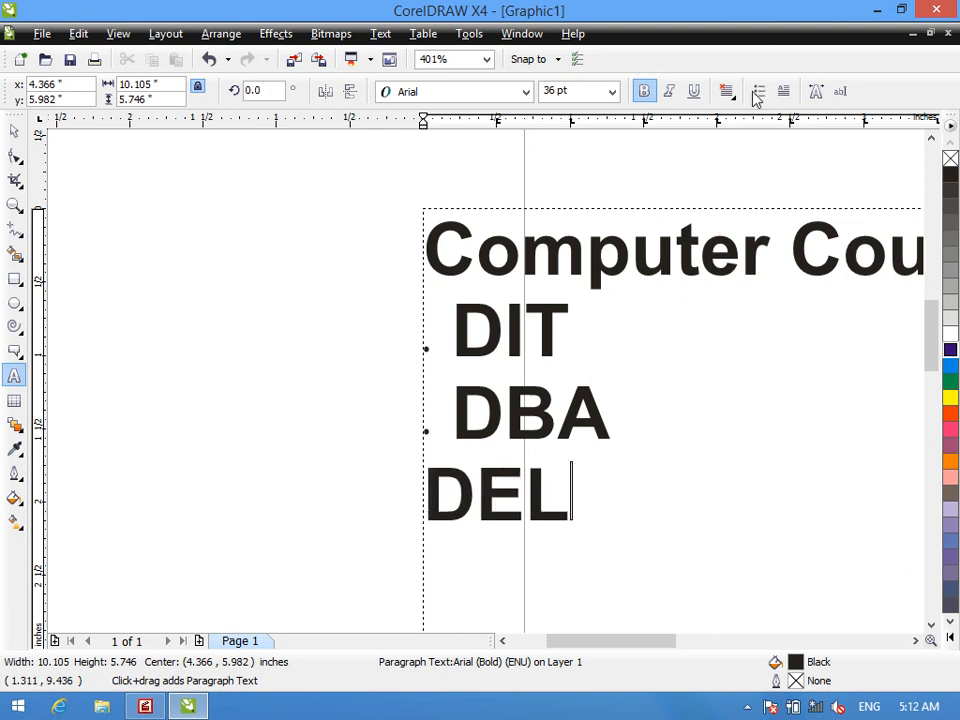
{"action": "left_click", "coordinate": [757, 91]}
- Remove the bullets from the DIT, DBA and DEL lines together and reapply them
{"action": "left_click_drag", "start_coordinate": [602, 508], "coordinate": [460, 340]}
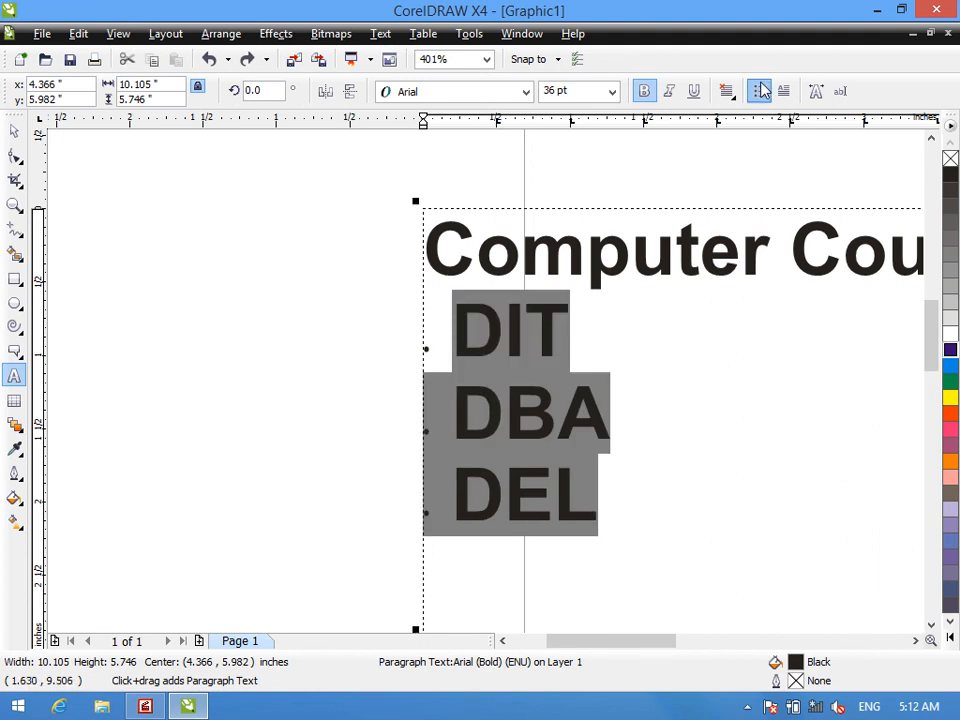
{"action": "left_click", "coordinate": [760, 90]}
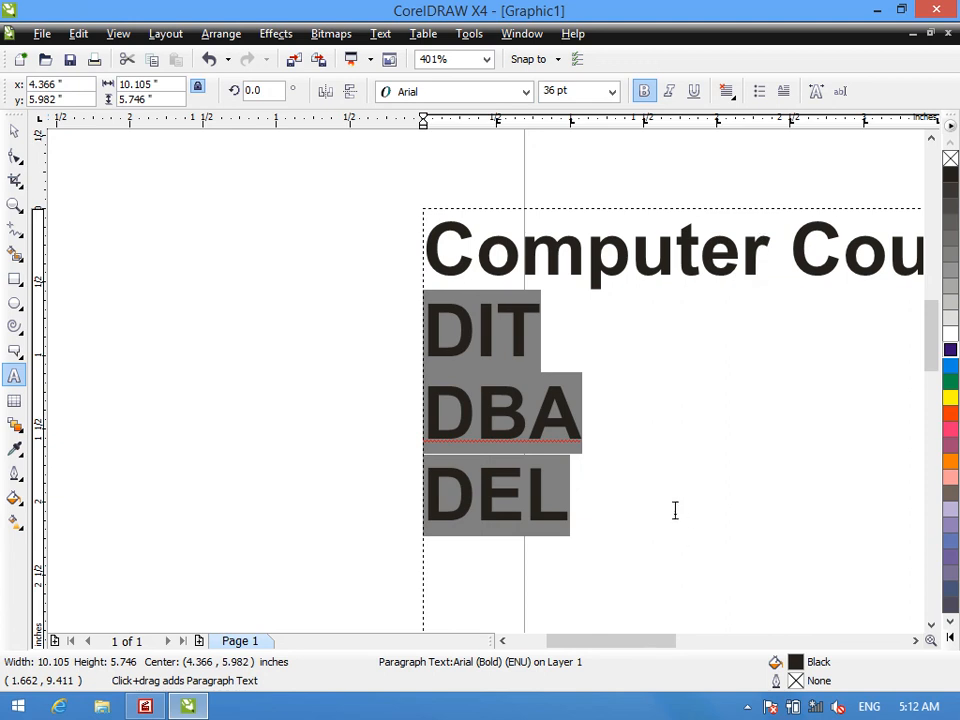
{"action": "left_click", "coordinate": [760, 92]}
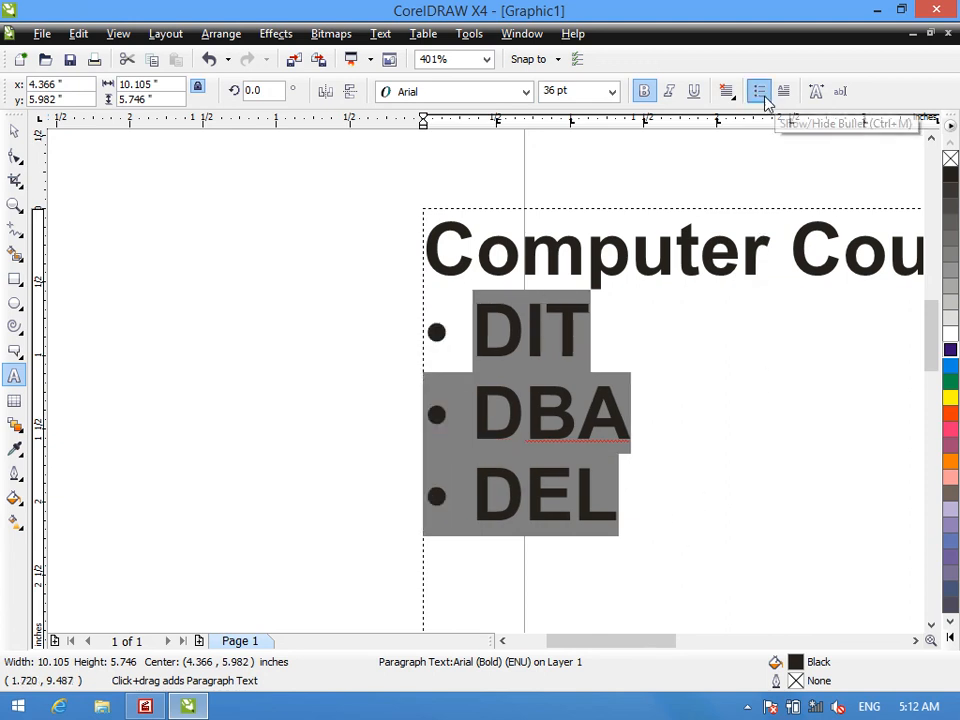
- Remove the bullets from the three list lines, and delete the whole paragraph text frame
{"action": "left_click", "coordinate": [577, 477]}
{"action": "left_click_drag", "start_coordinate": [620, 499], "coordinate": [472, 320]}
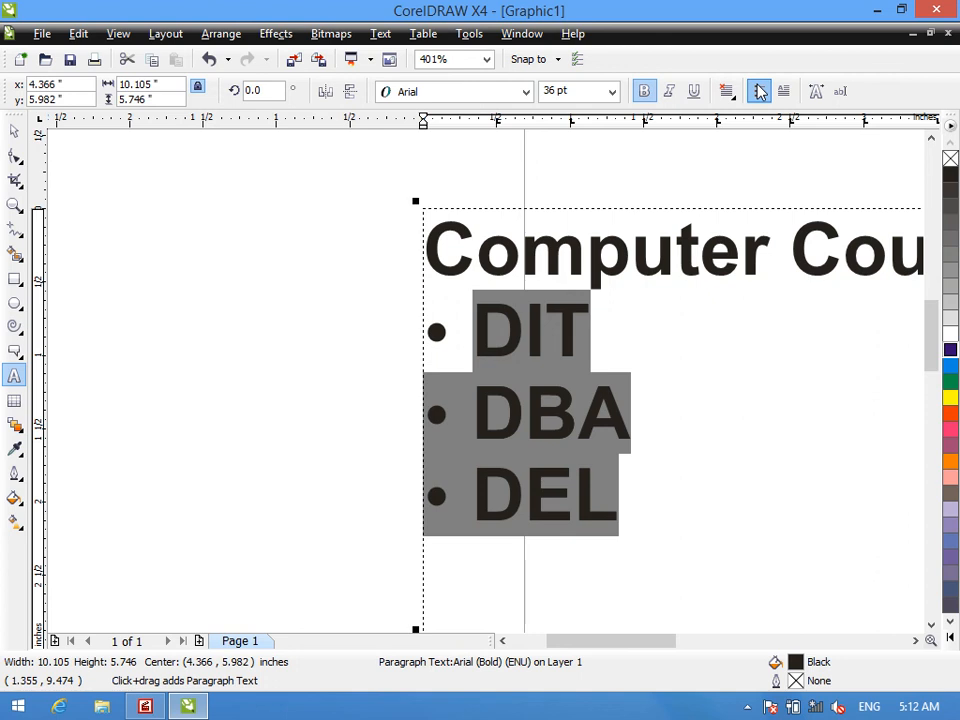
{"action": "left_click", "coordinate": [760, 91]}
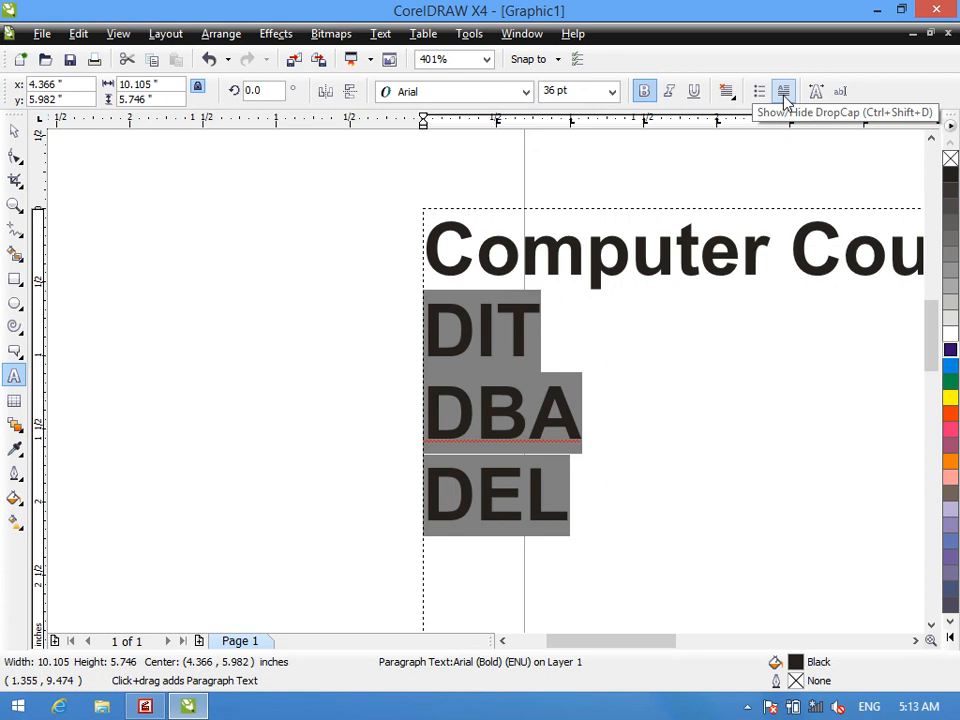
{"action": "left_click", "coordinate": [15, 131]}
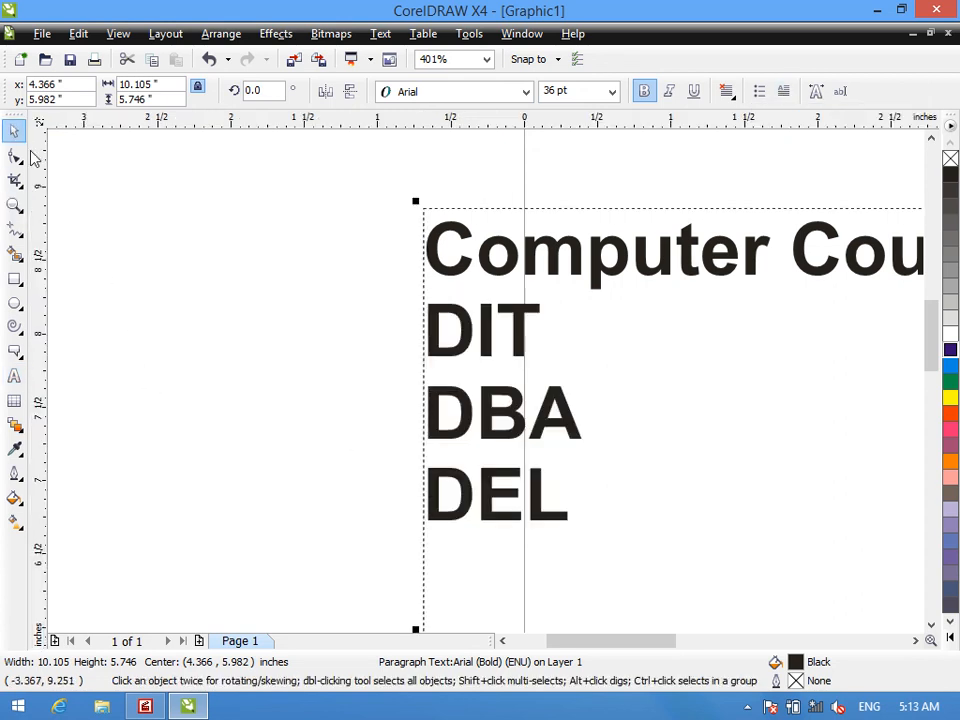
{"action": "key", "text": "Delete"}
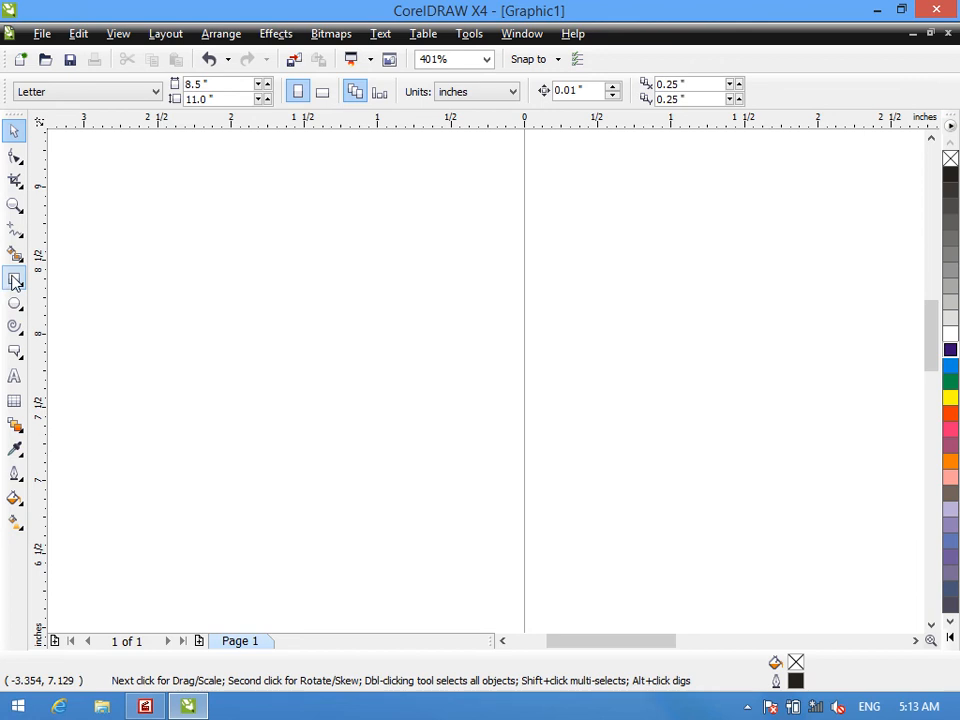
- Draw a new paragraph text frame about 4.1 by 1.9 inches over the page's left edge, clearing any trial characters
{"action": "left_click", "coordinate": [15, 281]}
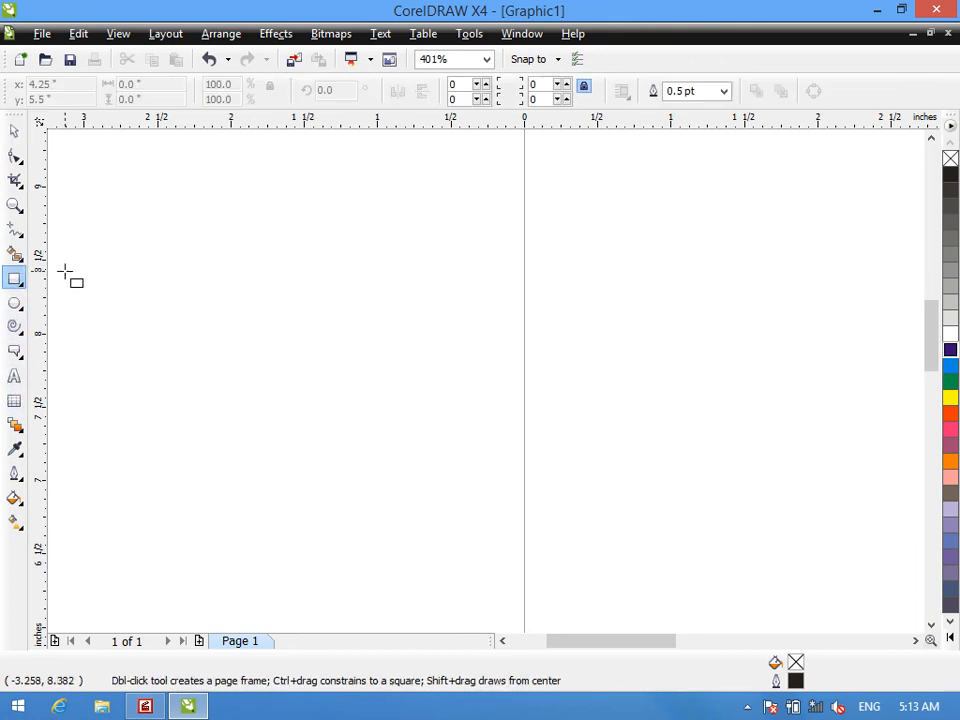
{"action": "left_click", "coordinate": [15, 375]}
{"action": "left_click_drag", "start_coordinate": [130, 182], "coordinate": [729, 458]}
{"action": "type", "text": "FSDFSDF"}
{"action": "key", "text": "BackSpace"}
{"action": "key", "text": "BackSpace"}
{"action": "key", "text": "BackSpace"}
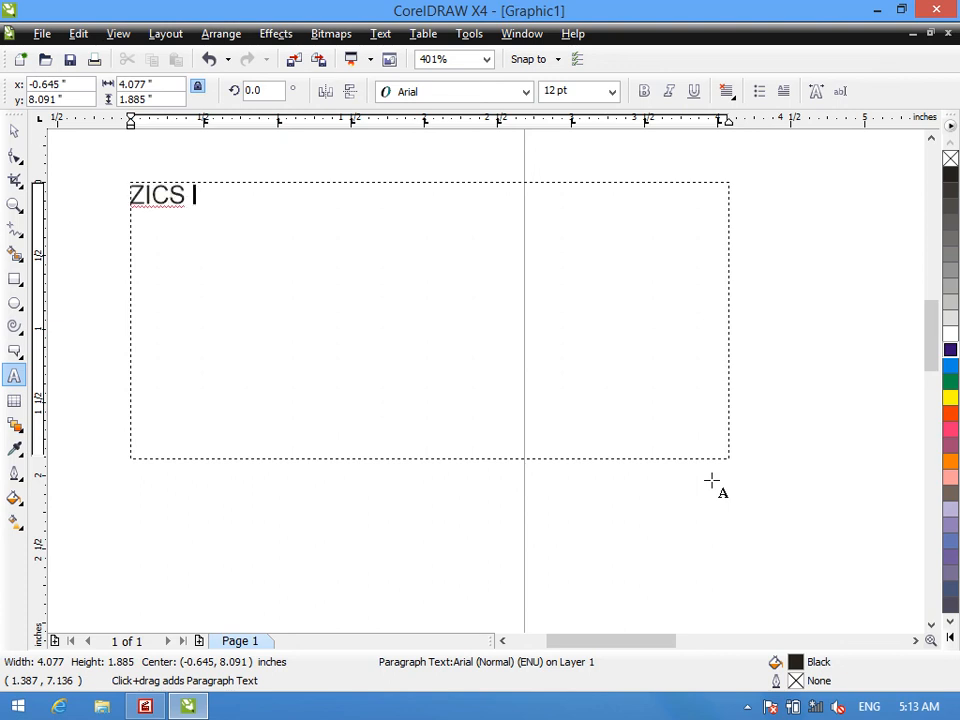
- Enter "ZICS INSTITUTE OF COMPUTER SCIENCES" in the frame, followed by short filler lines FDS, FGSD, F, SDF, SD, FS, DF and SD
{"action": "type", "text": "ZICS INSTITUTI"}
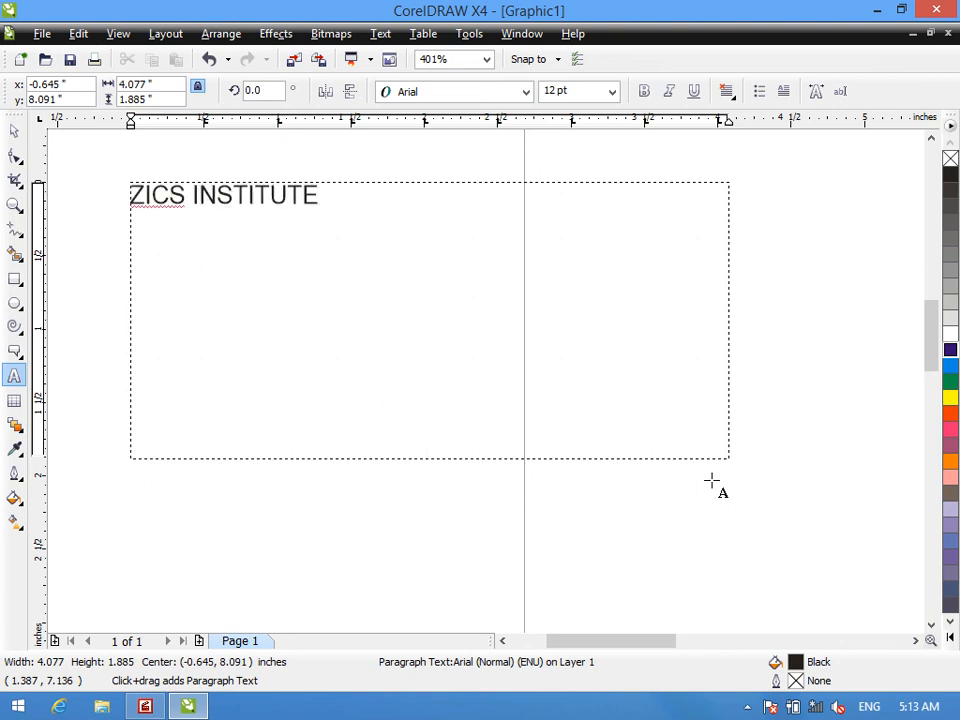
{"action": "type", "text": " OF COMPUTER SCIENCE"}
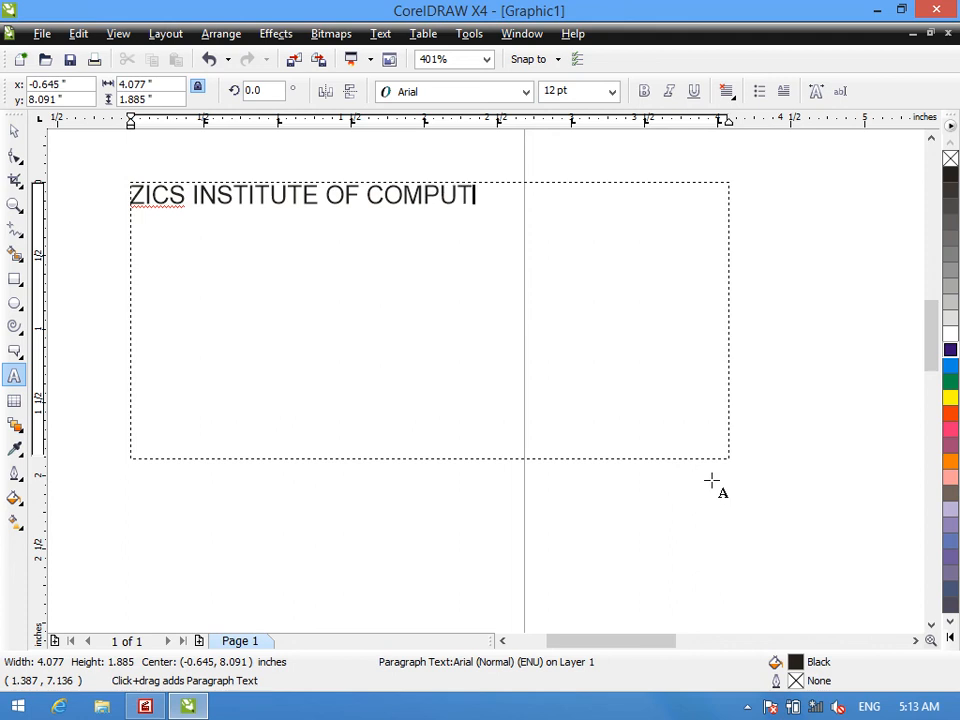
{"action": "type", "text": "S"}
{"action": "type", "text": " FDS FGSD F SDF SD FS D"}
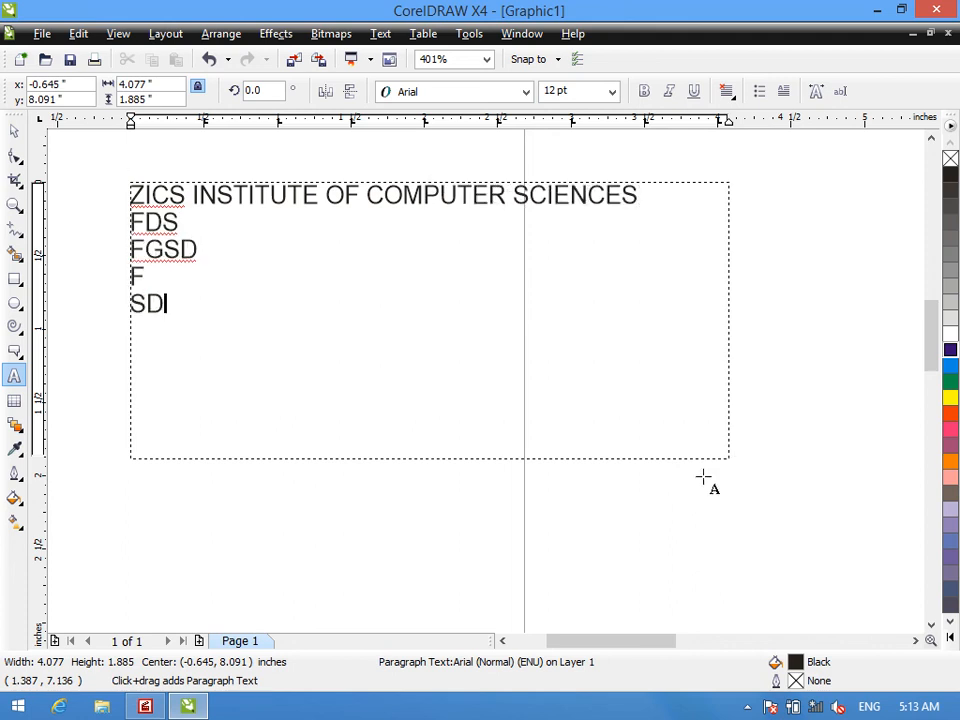
{"action": "type", "text": "F"}
{"action": "key", "text": "Return"}
{"action": "type", "text": "SD"}
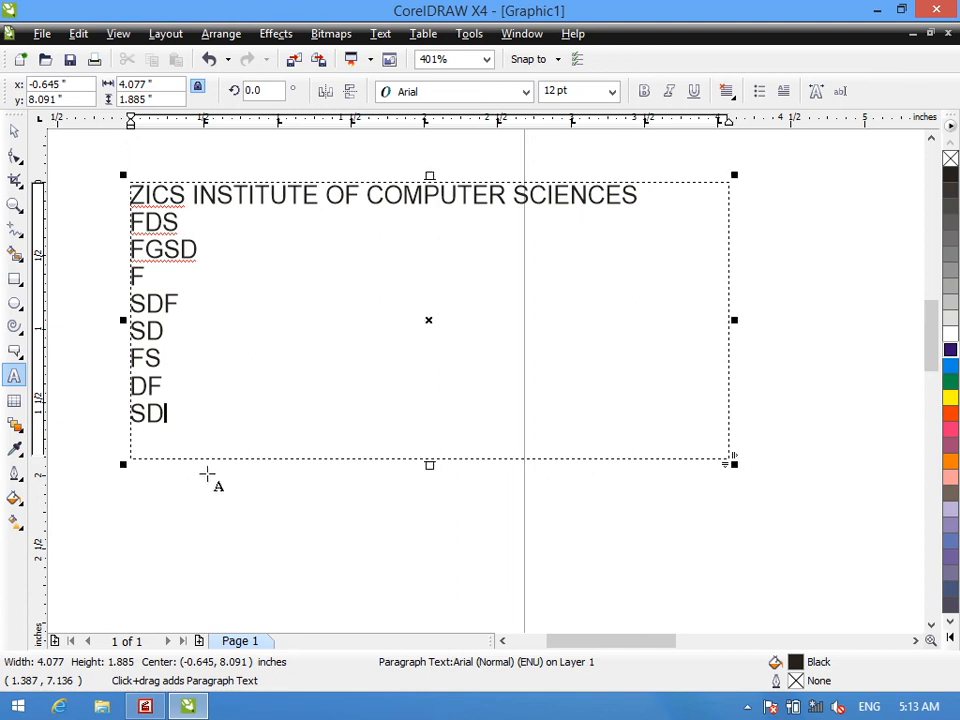
- Apply drop caps to all lines of the paragraph text, and undo them
{"action": "left_click_drag", "start_coordinate": [166, 413], "coordinate": [140, 181]}
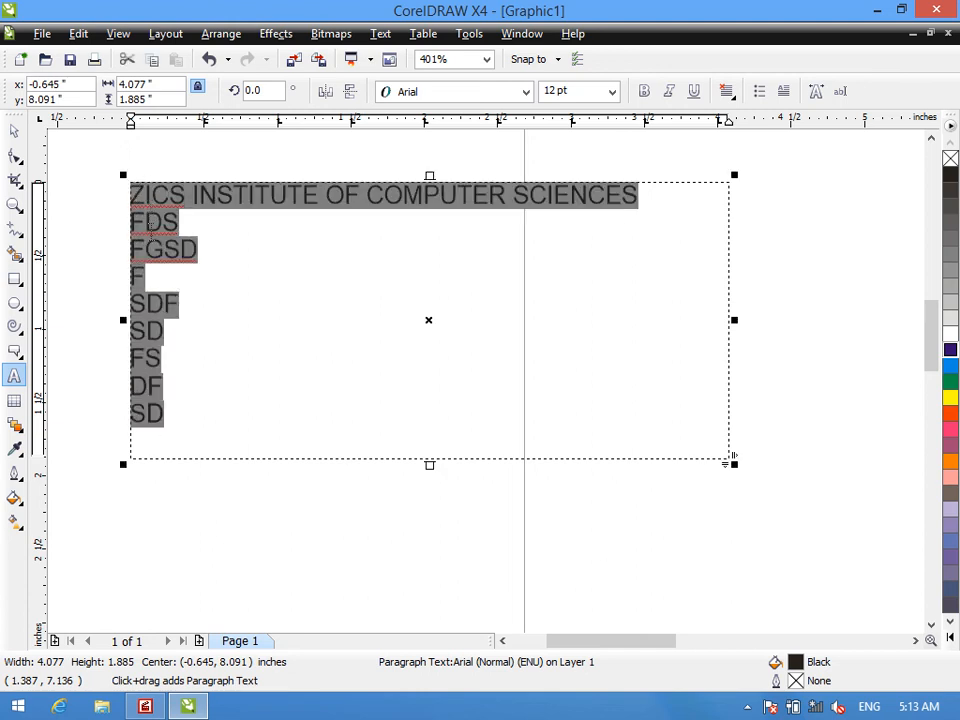
{"action": "left_click", "coordinate": [783, 91]}
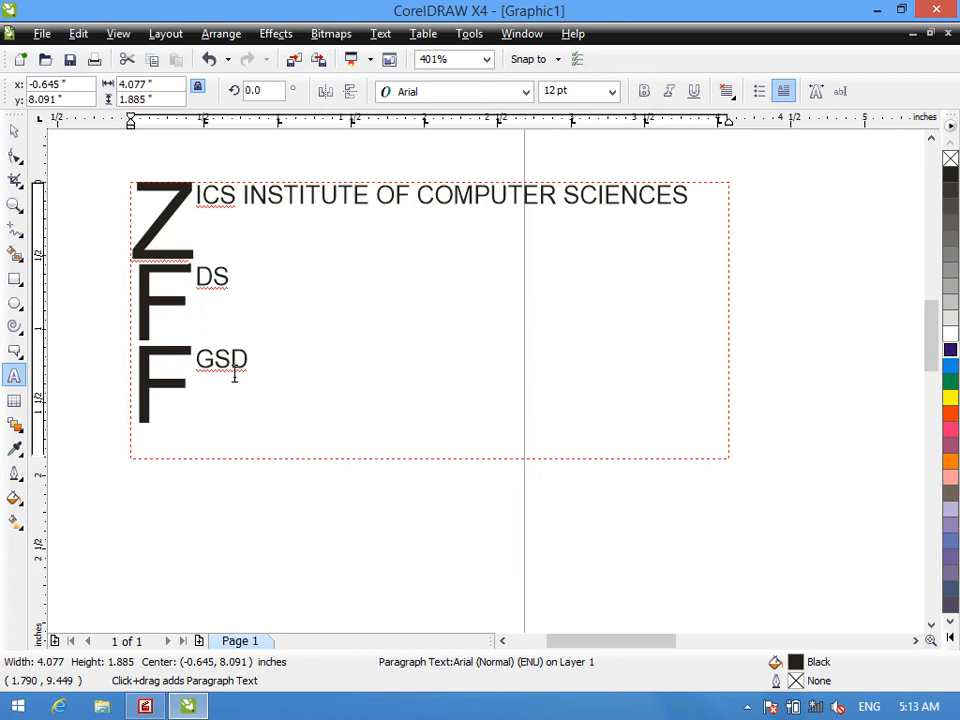
{"action": "key", "text": "ctrl+a"}
{"action": "key", "text": "ctrl+z"}
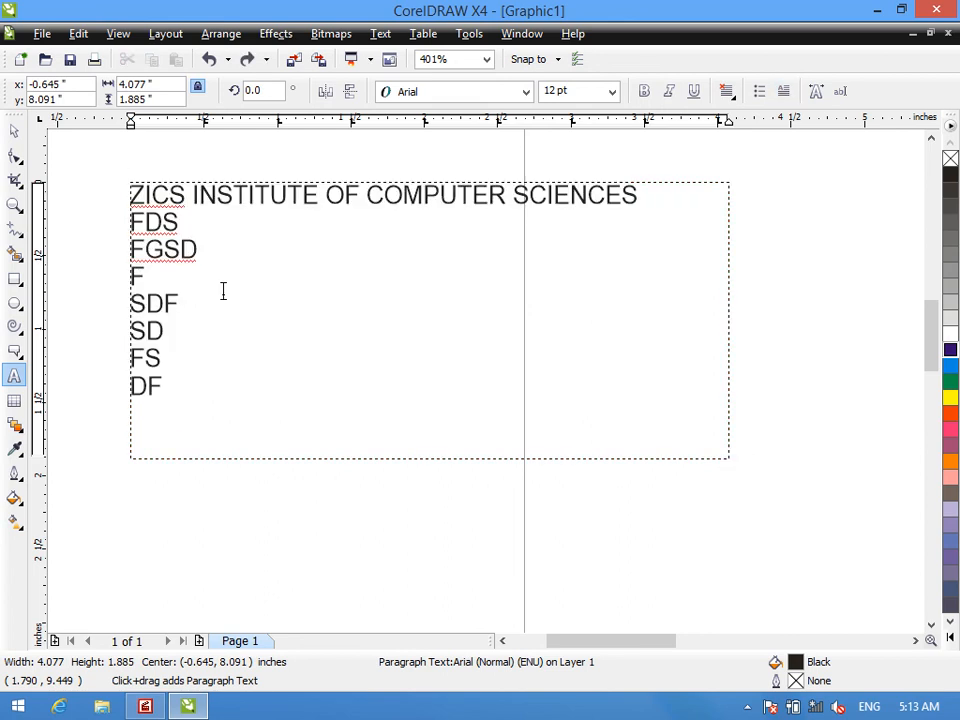
- Apply a drop cap to only the "ZICS INSTITUTE OF COMPUTER SCIENCES" line
{"action": "left_click_drag", "start_coordinate": [655, 194], "coordinate": [122, 184]}
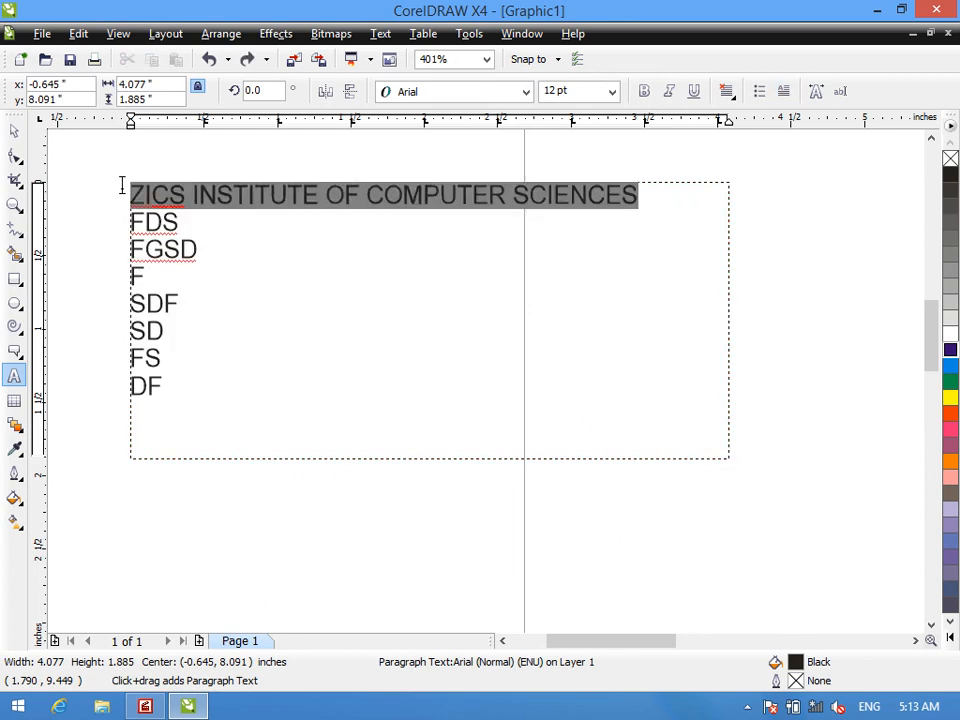
{"action": "left_click", "coordinate": [786, 91]}
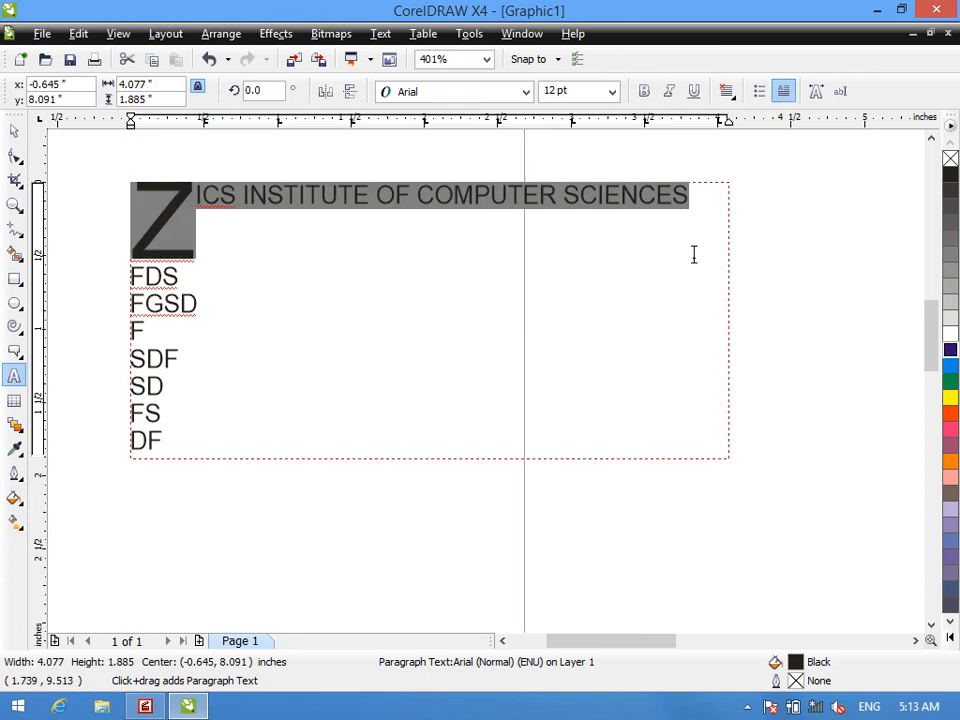
{"action": "left_click", "coordinate": [431, 463]}
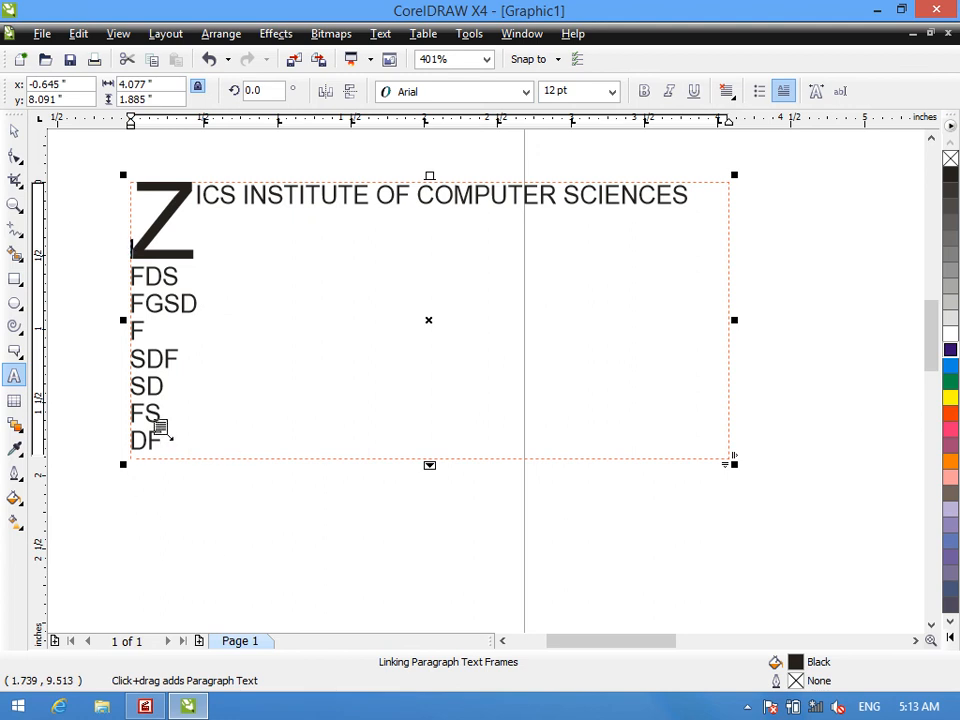
- Try to remove the drop cap from the first line, and cancel the crash report
{"action": "left_click", "coordinate": [786, 91]}
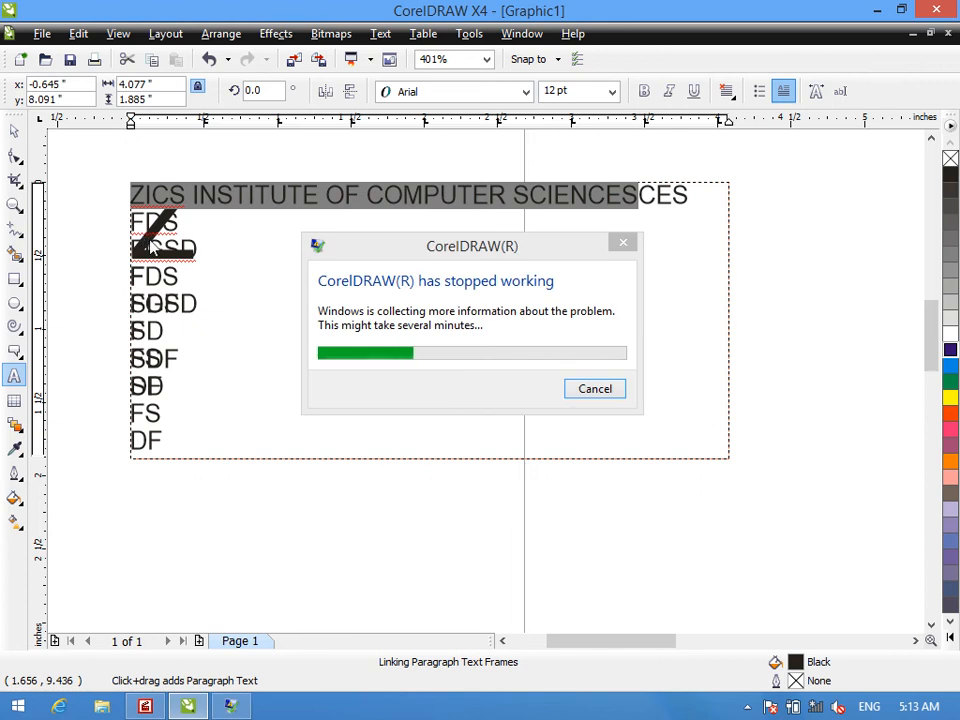
{"action": "left_click", "coordinate": [604, 390]}
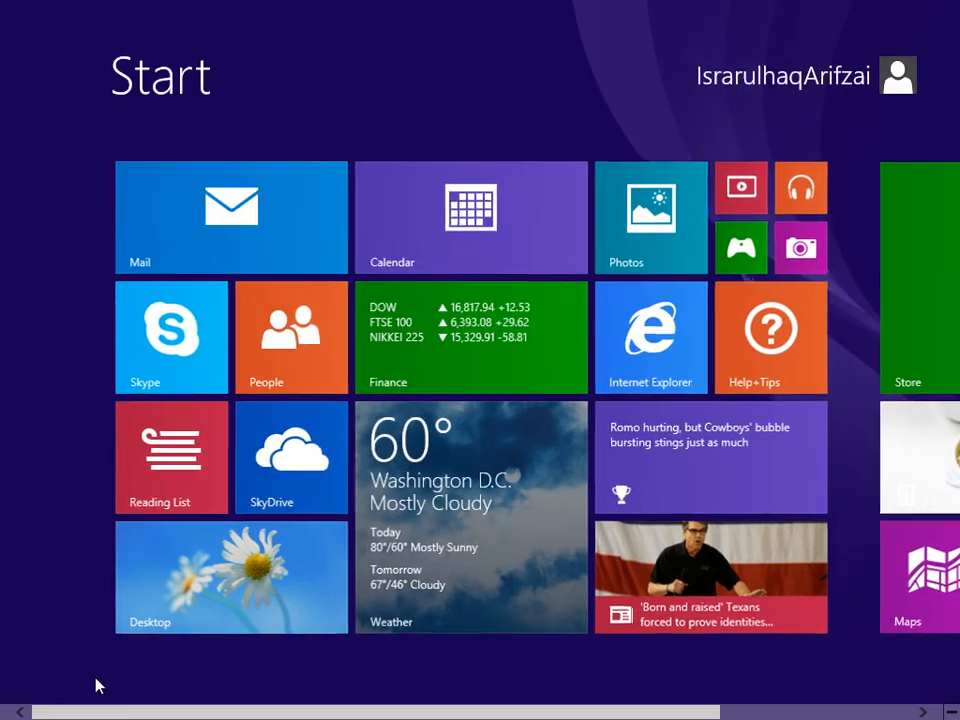
- Search the installed apps for "corel" and launch CorelDRAW X4
{"action": "left_click", "coordinate": [124, 671]}
{"action": "left_click_drag", "start_coordinate": [150, 717], "coordinate": [458, 717]}
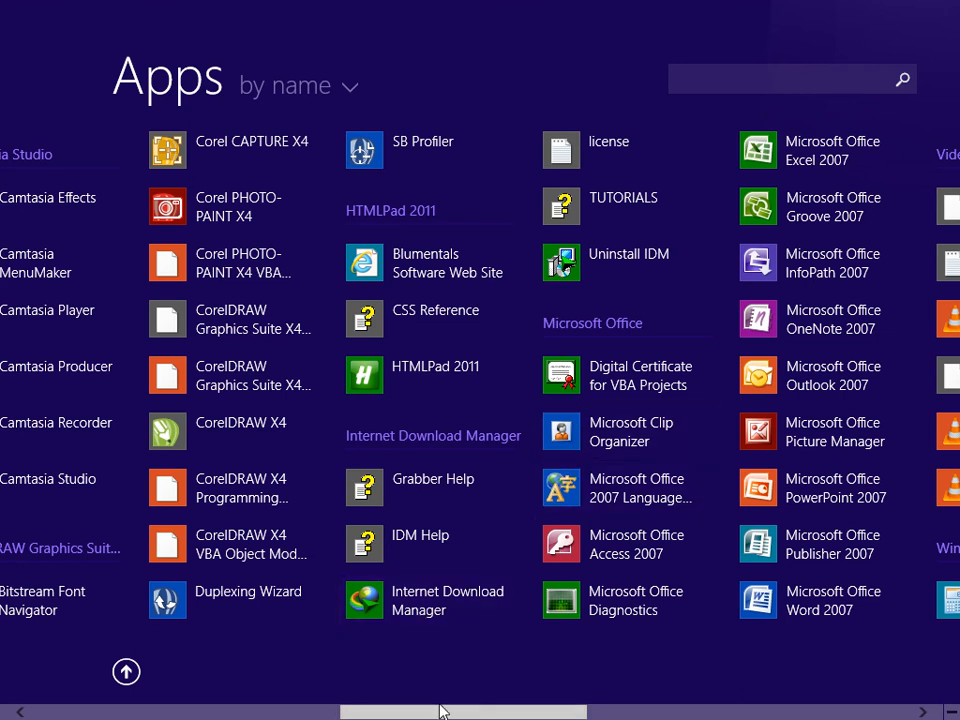
{"action": "left_click_drag", "start_coordinate": [450, 714], "coordinate": [601, 714]}
{"action": "left_click", "coordinate": [800, 80]}
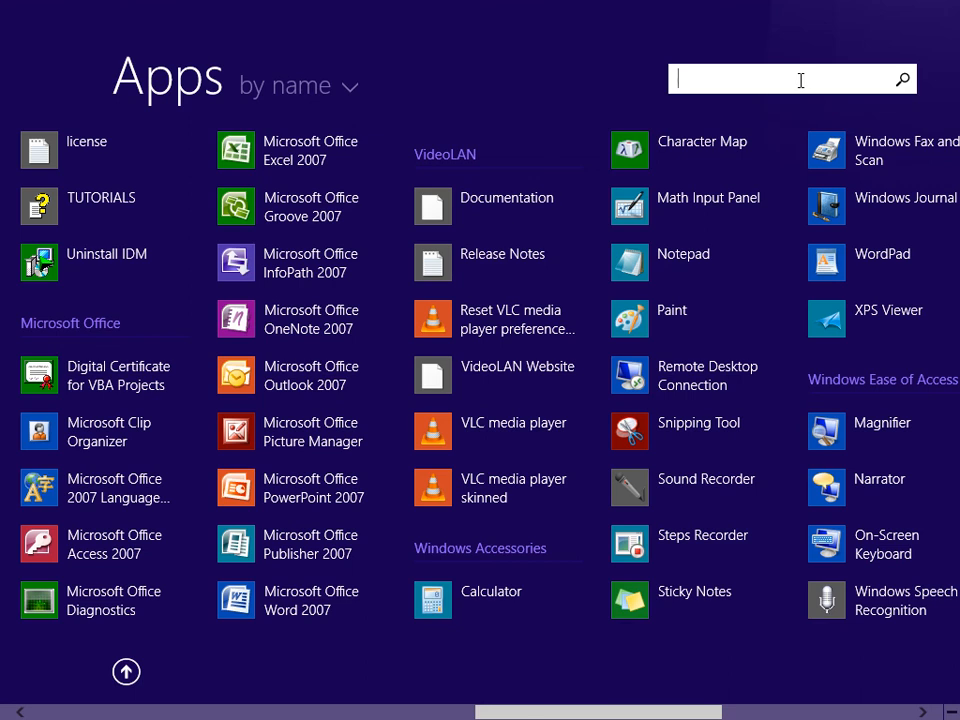
{"action": "type", "text": "corel"}
{"action": "mouse_move", "coordinate": [3, 62]}
{"action": "left_click", "coordinate": [208, 159]}
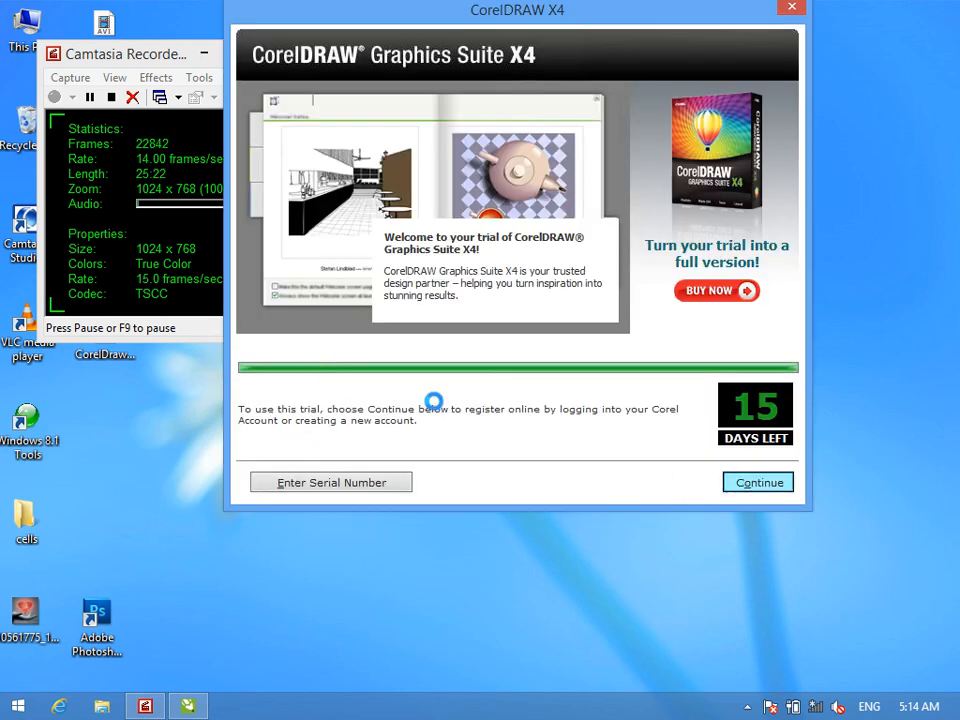
- Choose Register Later for the trial registration and continue into the drawing window
{"action": "left_click", "coordinate": [252, 283]}
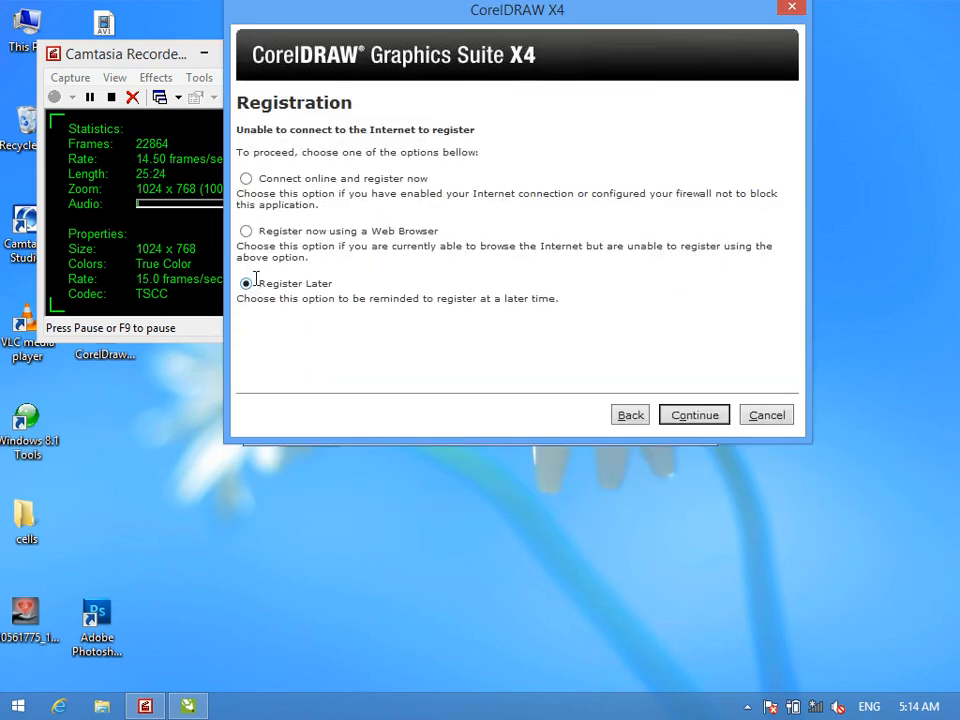
{"action": "left_click", "coordinate": [684, 415]}
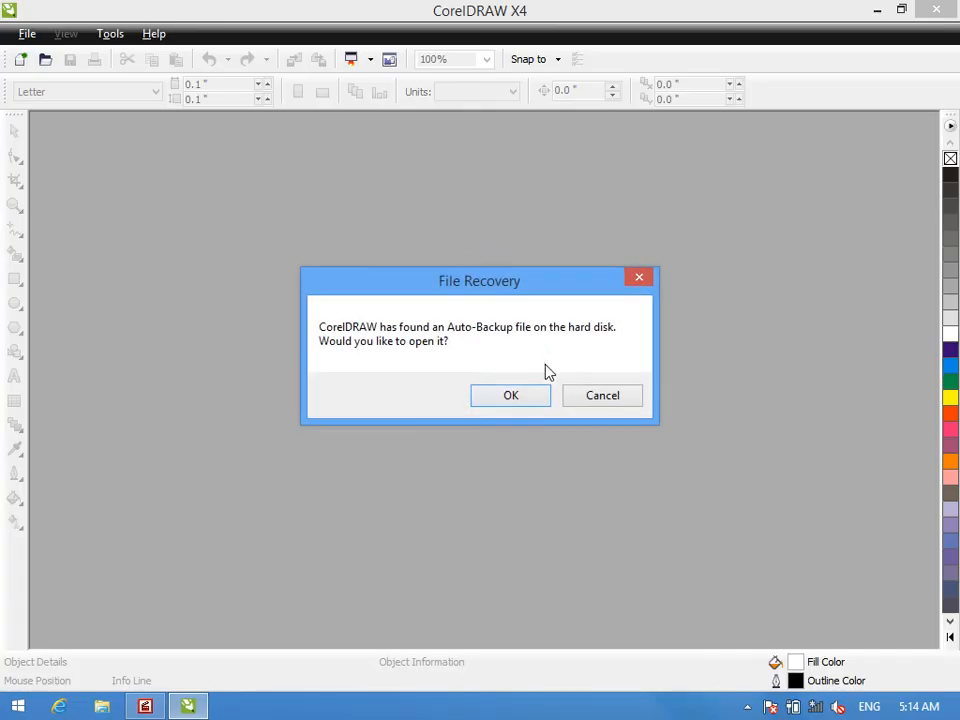
{"action": "left_click", "coordinate": [516, 393]}
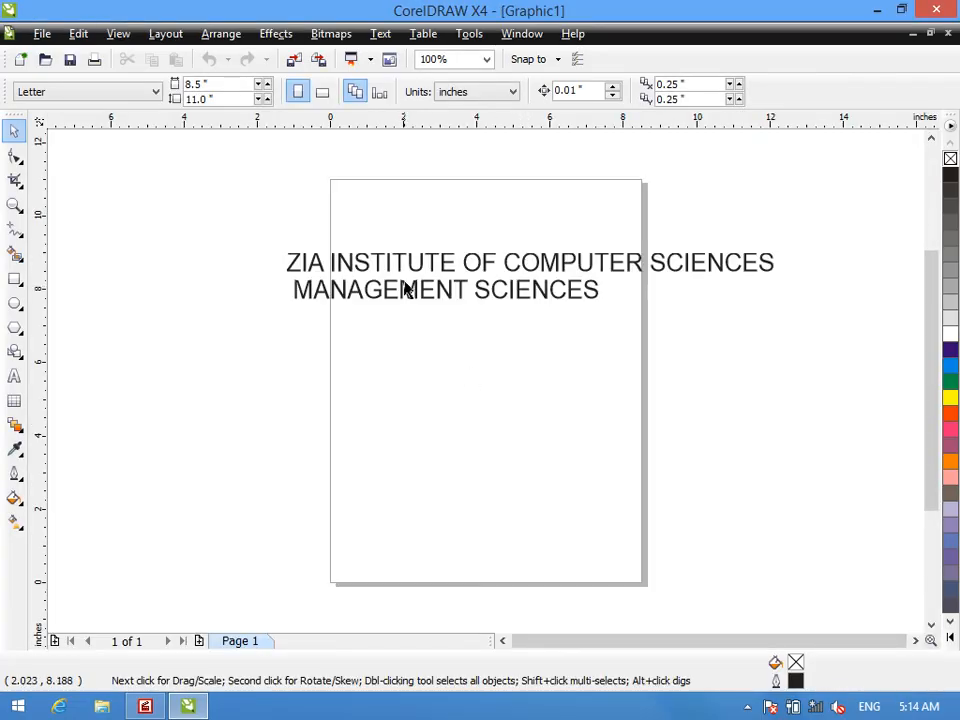
- Delete the existing two-line artistic text and draw a paragraph text frame about 13.4 by 7.2 inches across the page
{"action": "left_click", "coordinate": [407, 293]}
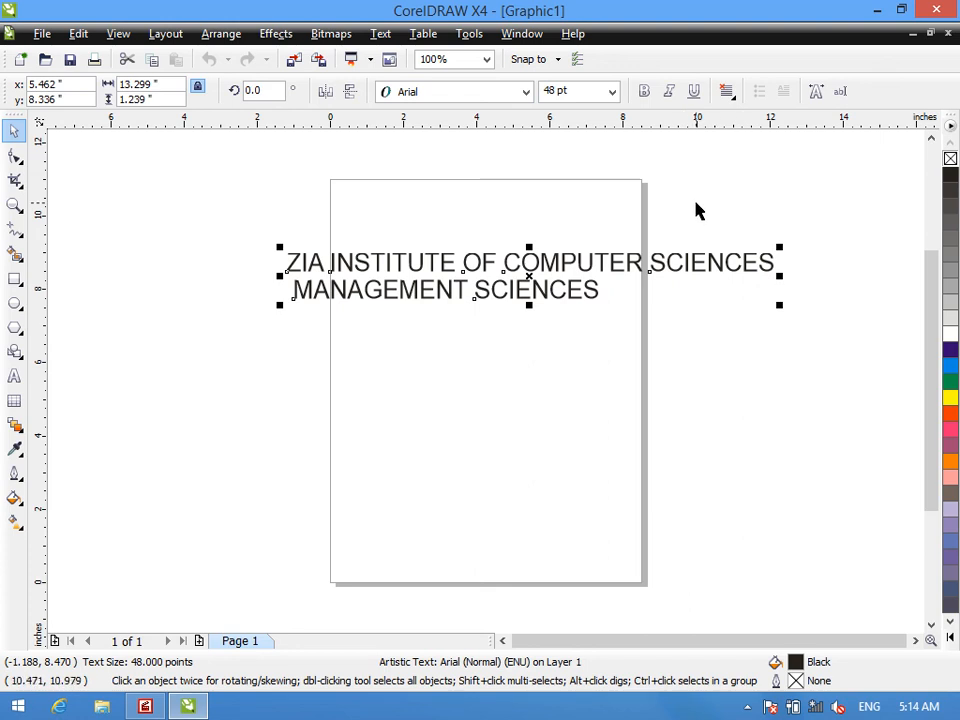
{"action": "key", "text": "Delete"}
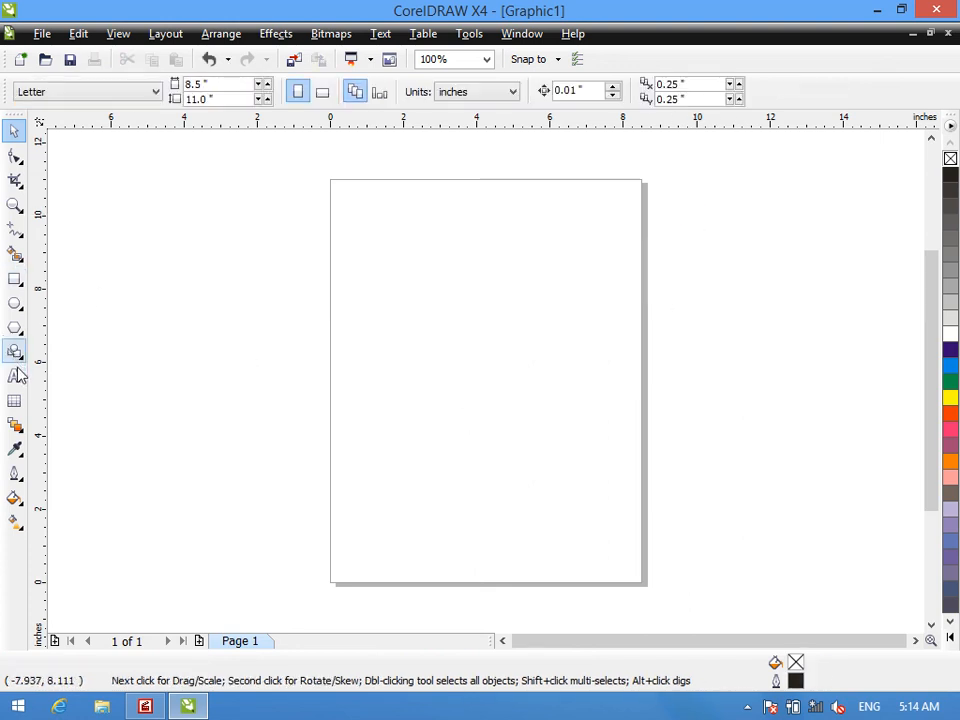
{"action": "left_click", "coordinate": [16, 377]}
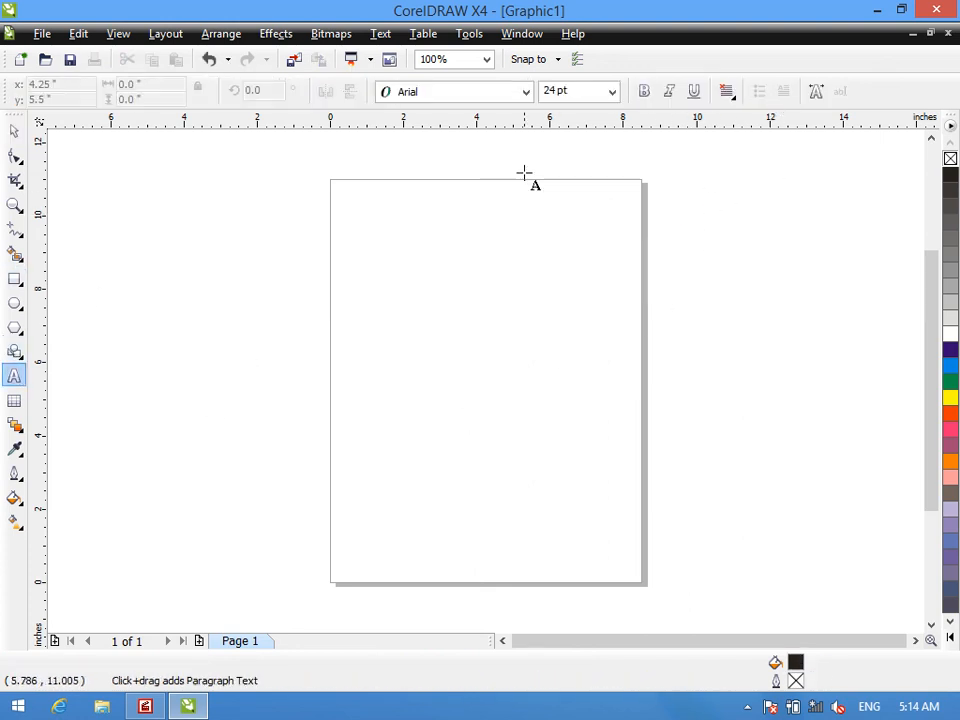
{"action": "left_click_drag", "start_coordinate": [238, 197], "coordinate": [729, 461]}
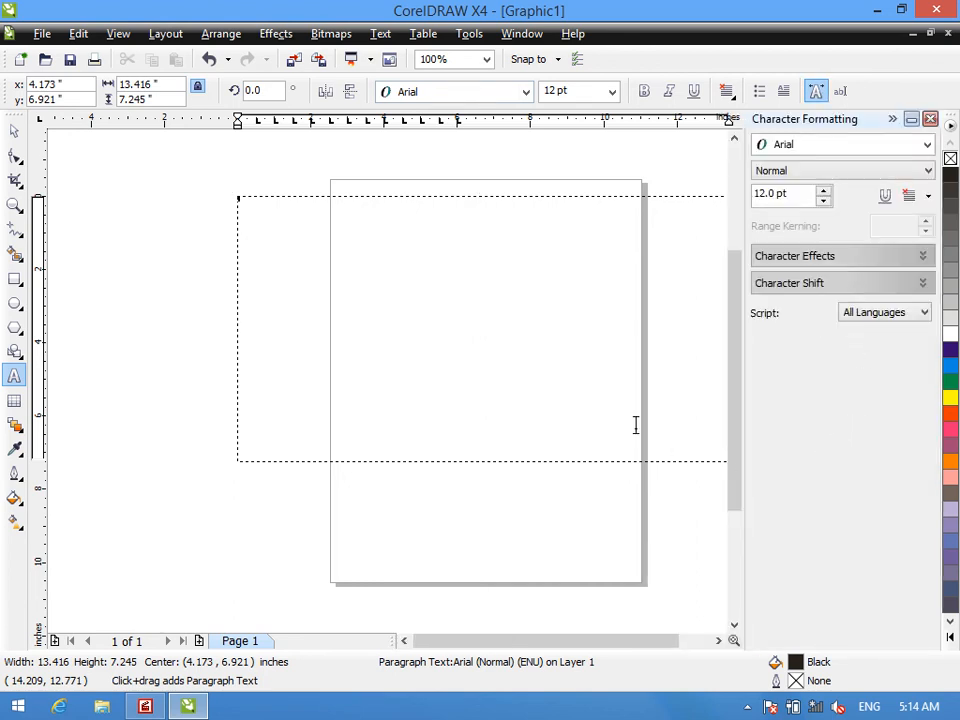
- Enter the lines CXFVGSDFGDFSGDFGDG, GDFG, DF, GDF and GD in the frame as 48 pt bold text
{"action": "left_click", "coordinate": [611, 91]}
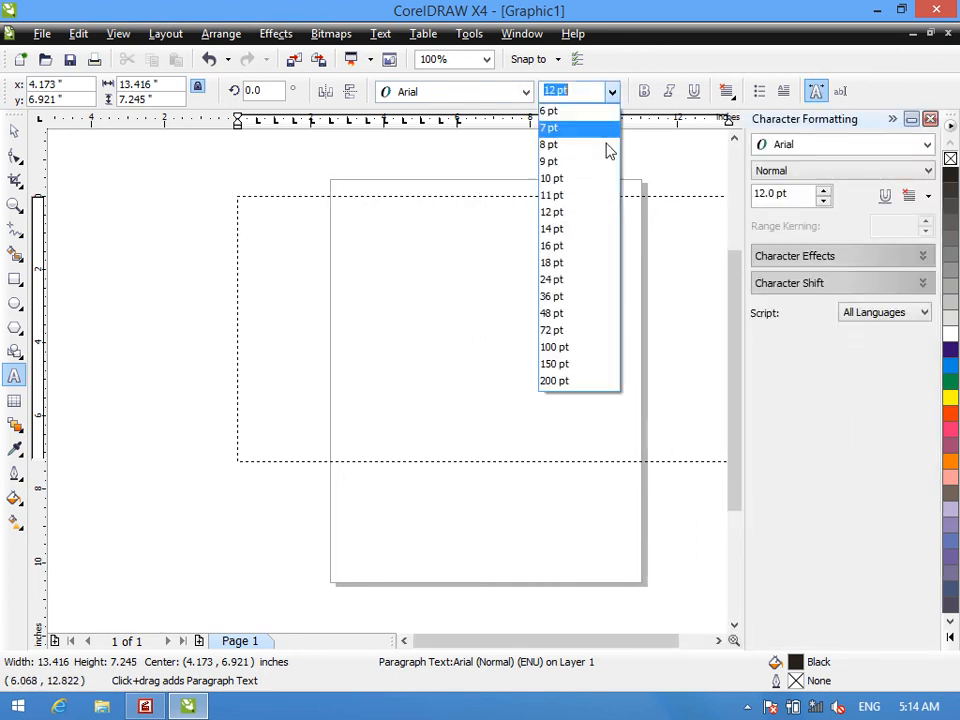
{"action": "left_click", "coordinate": [570, 315]}
{"action": "left_click", "coordinate": [644, 91]}
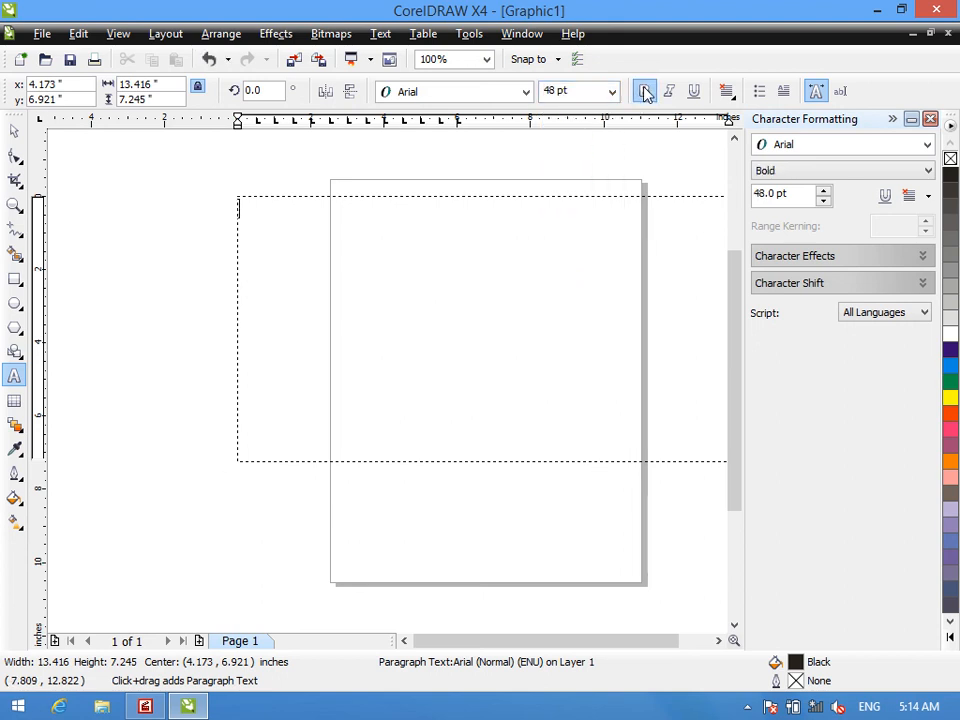
{"action": "type", "text": "CXFVGSDFGDFSGDFGD"}
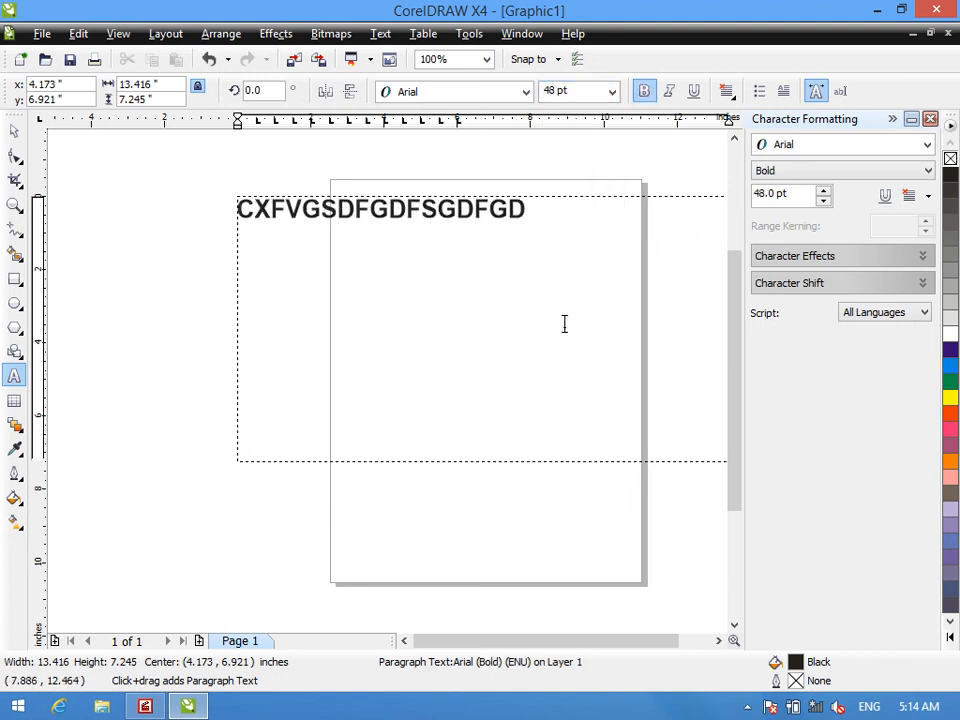
{"action": "type", "text": "G GDFG DF GDF GD"}
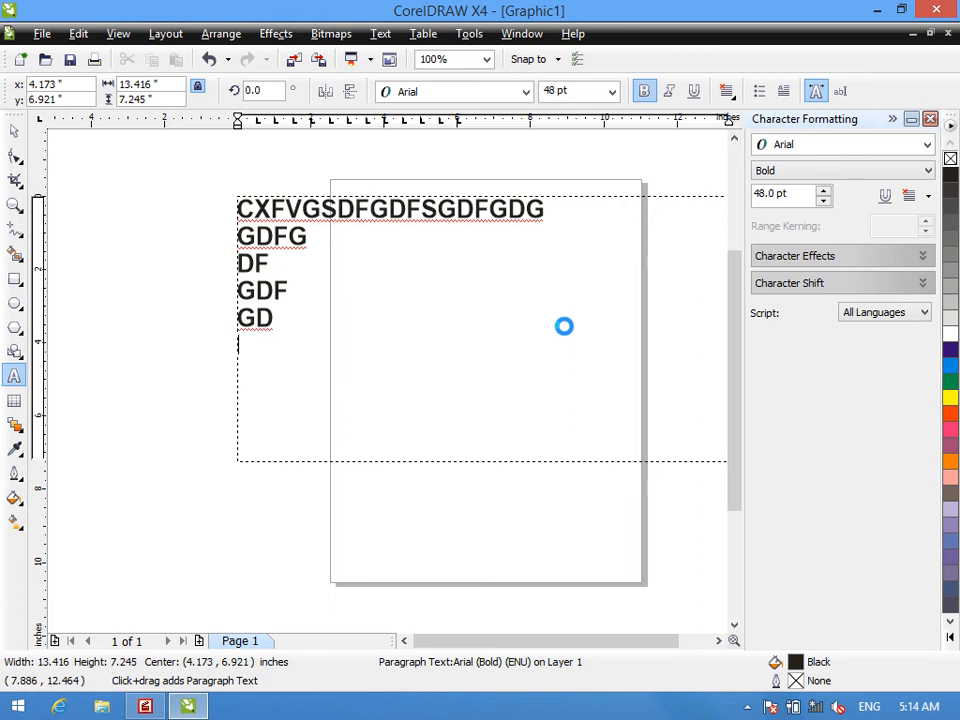
- Apply a Double Thin Word underline to all the filler lines and set their size to 100 pt
{"action": "left_click_drag", "start_coordinate": [257, 343], "coordinate": [238, 206]}
{"action": "left_click", "coordinate": [826, 258]}
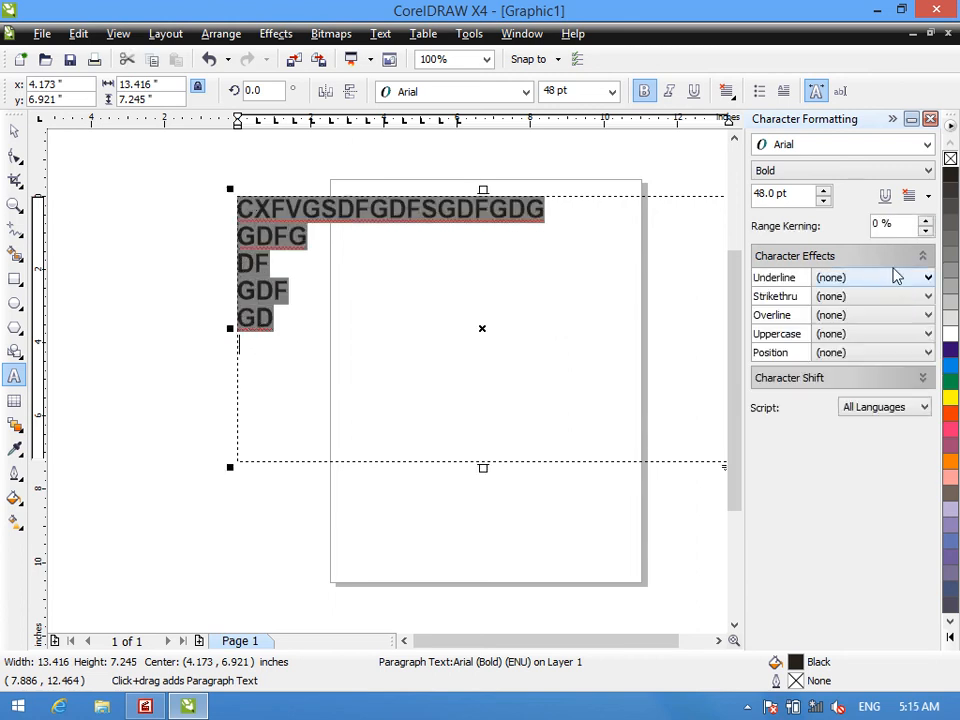
{"action": "left_click", "coordinate": [850, 279]}
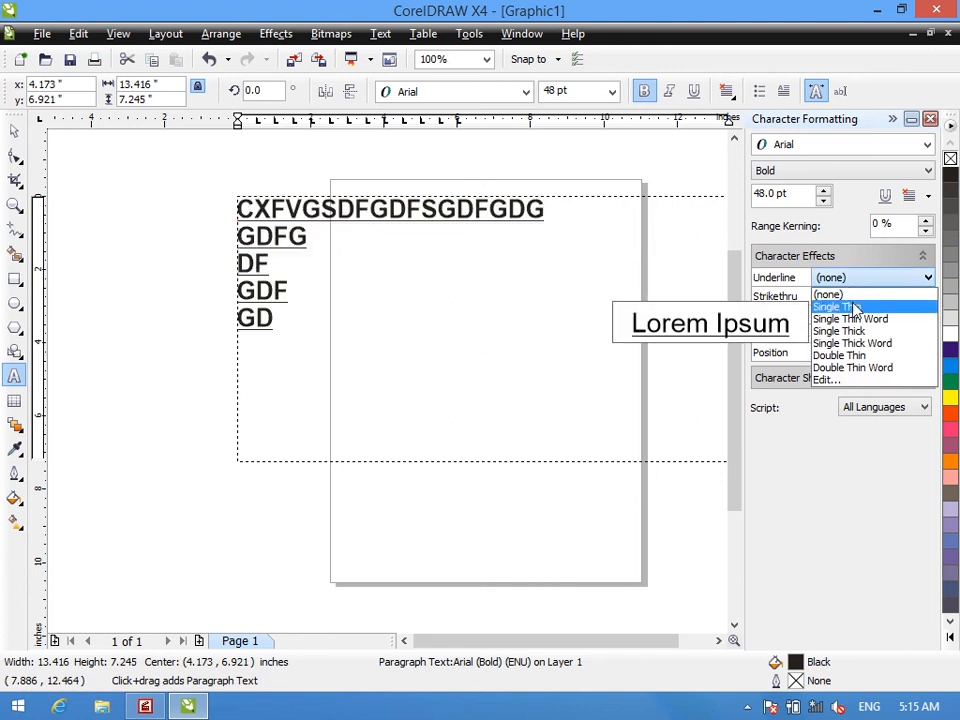
{"action": "left_click", "coordinate": [868, 368]}
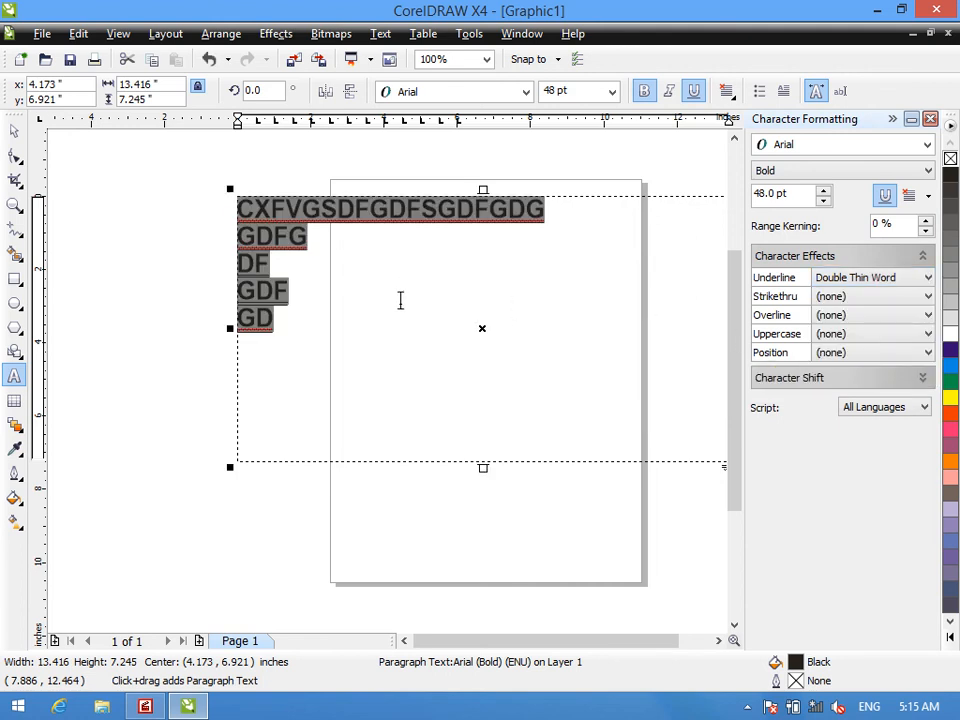
{"action": "left_click", "coordinate": [613, 92]}
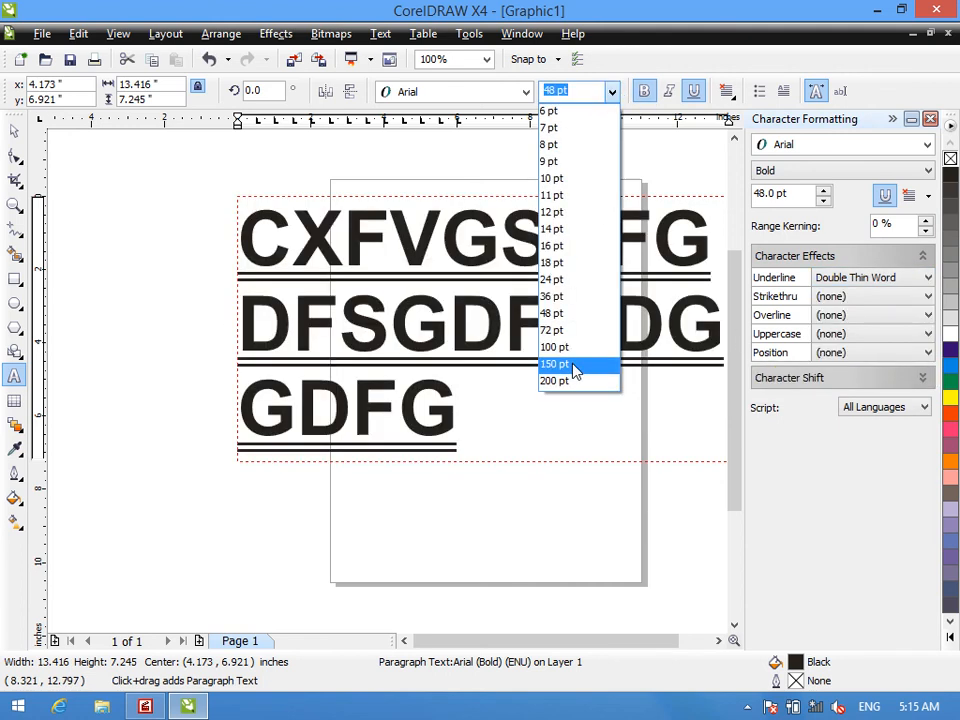
{"action": "left_click", "coordinate": [572, 346]}
- Change the underline of only the GDFG line to Double Thin
{"action": "double_click", "coordinate": [542, 324]}
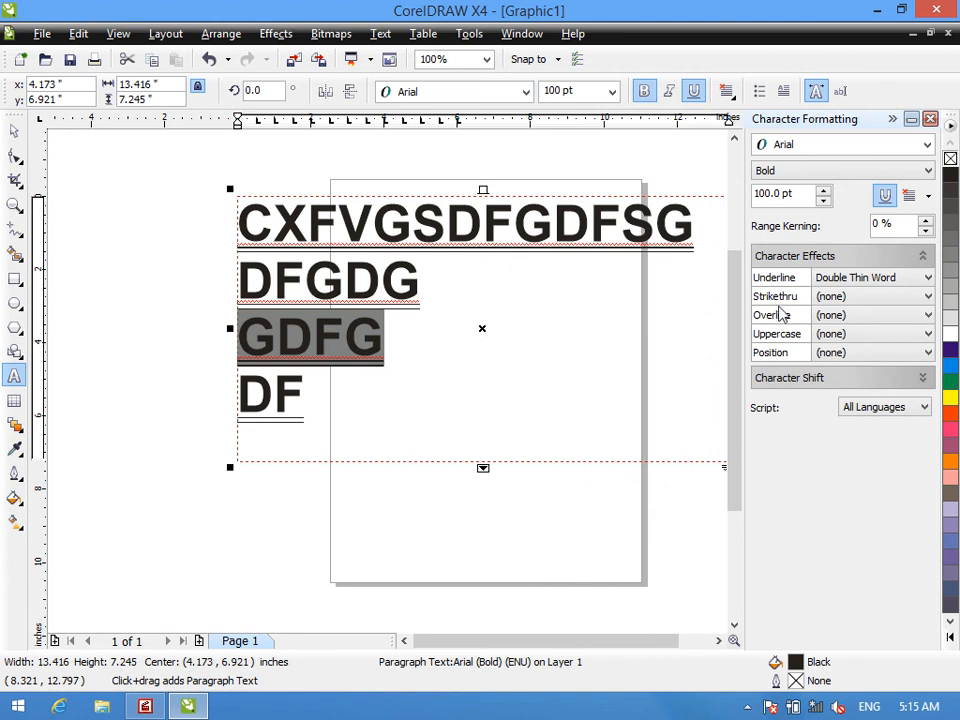
{"action": "left_click", "coordinate": [840, 280]}
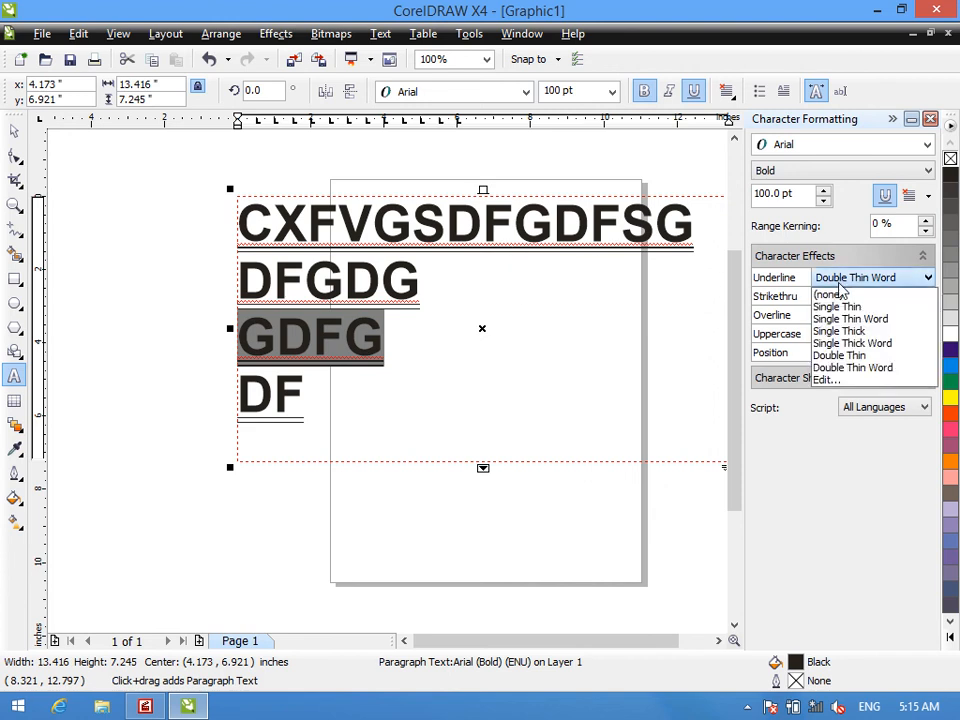
{"action": "left_click", "coordinate": [849, 356]}
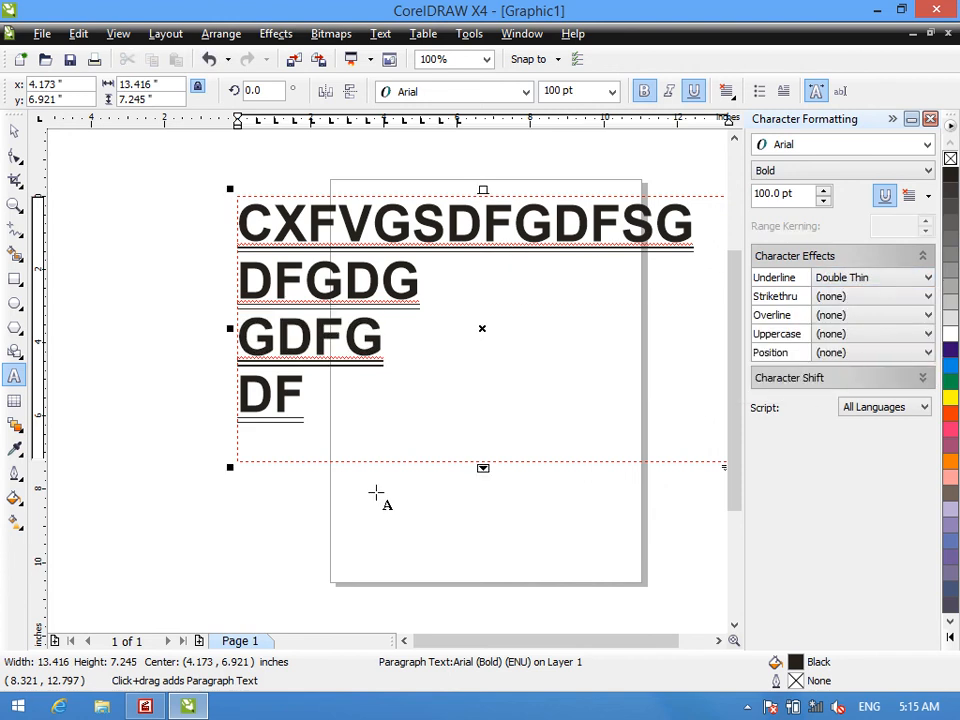
- Set the underline of all the displayed text lines to Single Thin
{"action": "left_click_drag", "start_coordinate": [333, 428], "coordinate": [234, 215]}
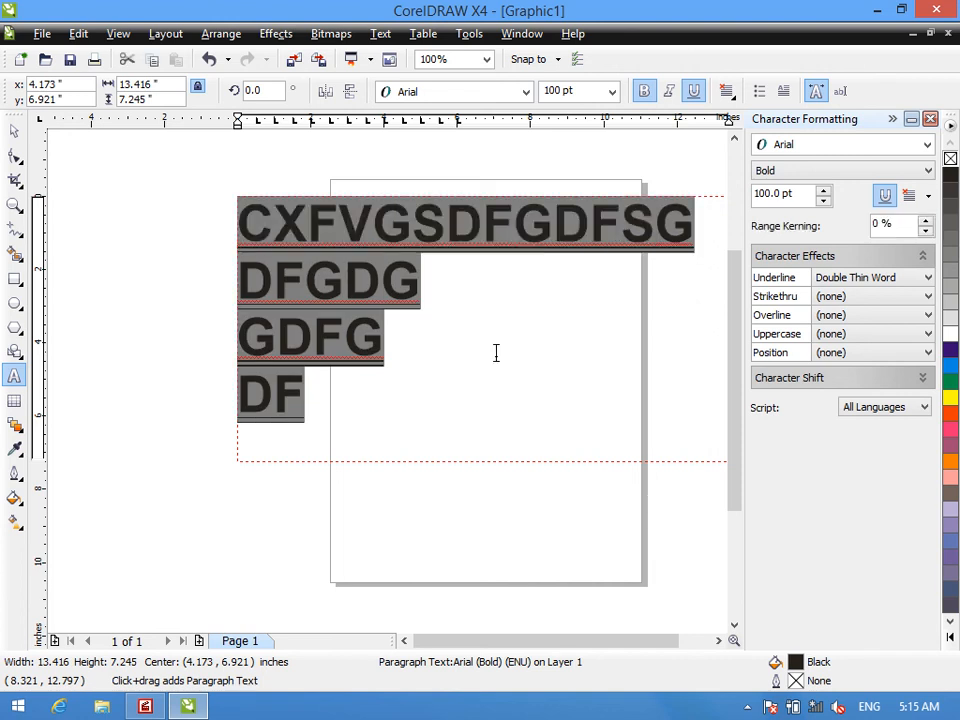
{"action": "left_click", "coordinate": [842, 280]}
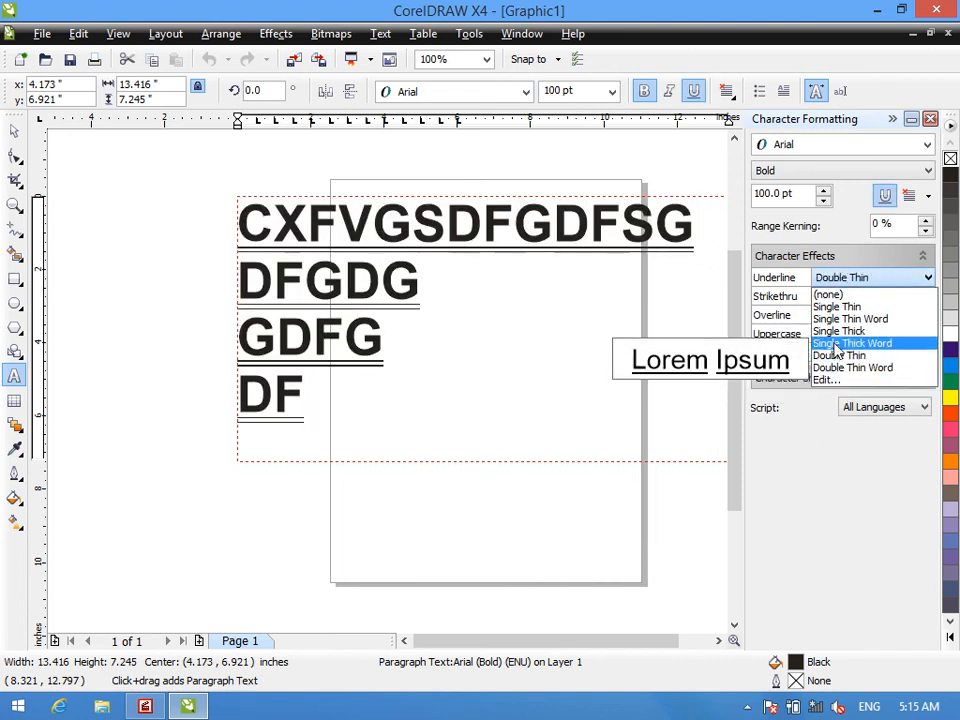
{"action": "left_click", "coordinate": [830, 307]}
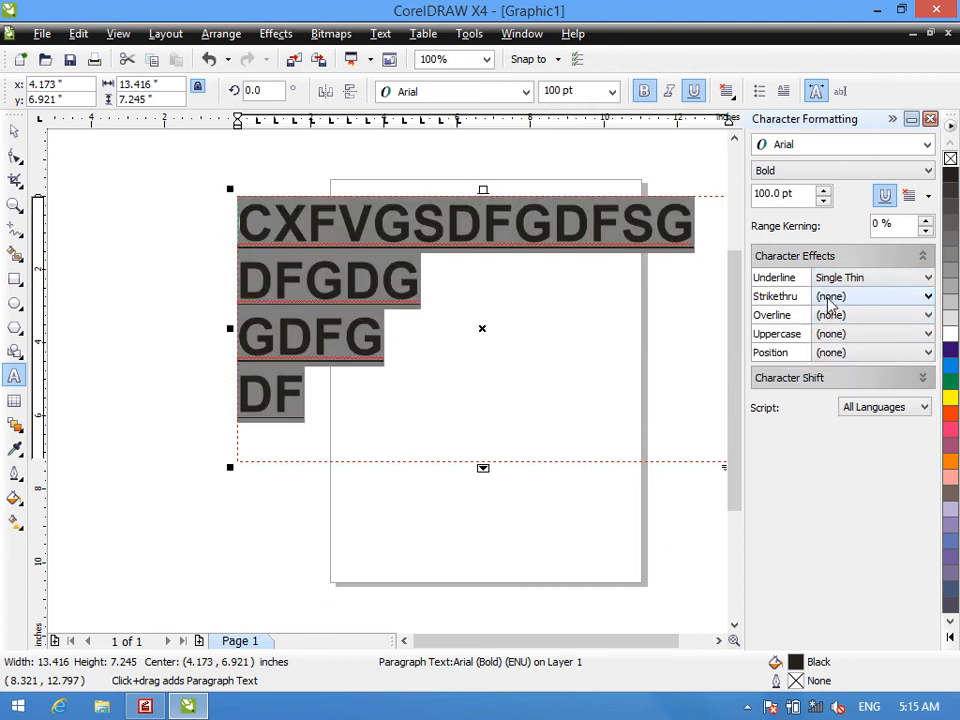
- Add a Single Thick strikethrough and a Single Thick Word overline to the selected lines
{"action": "left_click", "coordinate": [829, 302]}
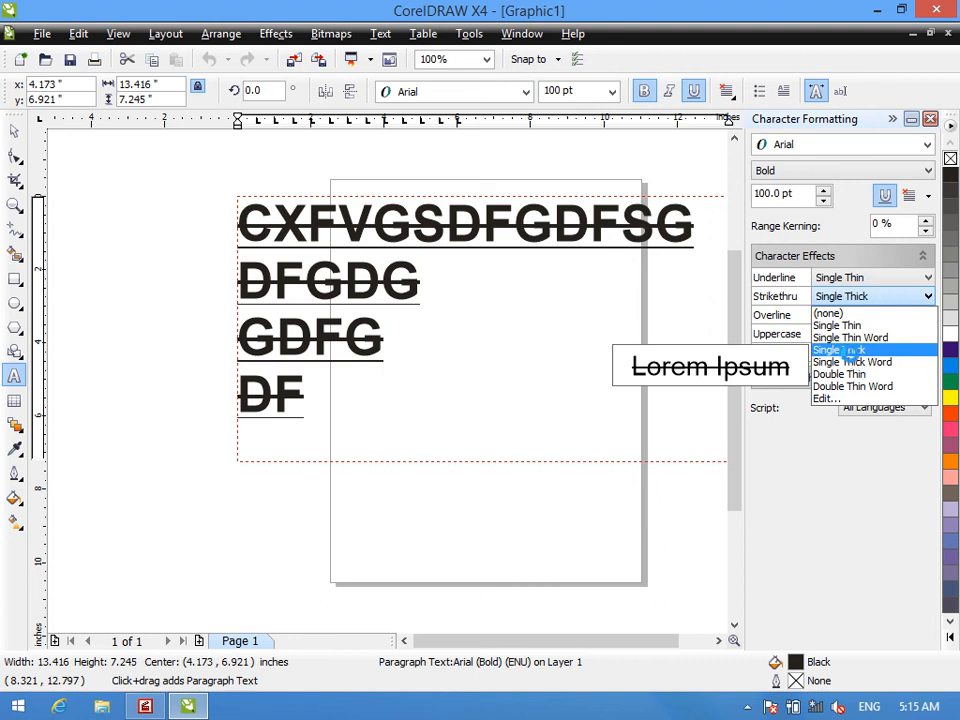
{"action": "left_click", "coordinate": [843, 349]}
{"action": "left_click", "coordinate": [835, 316]}
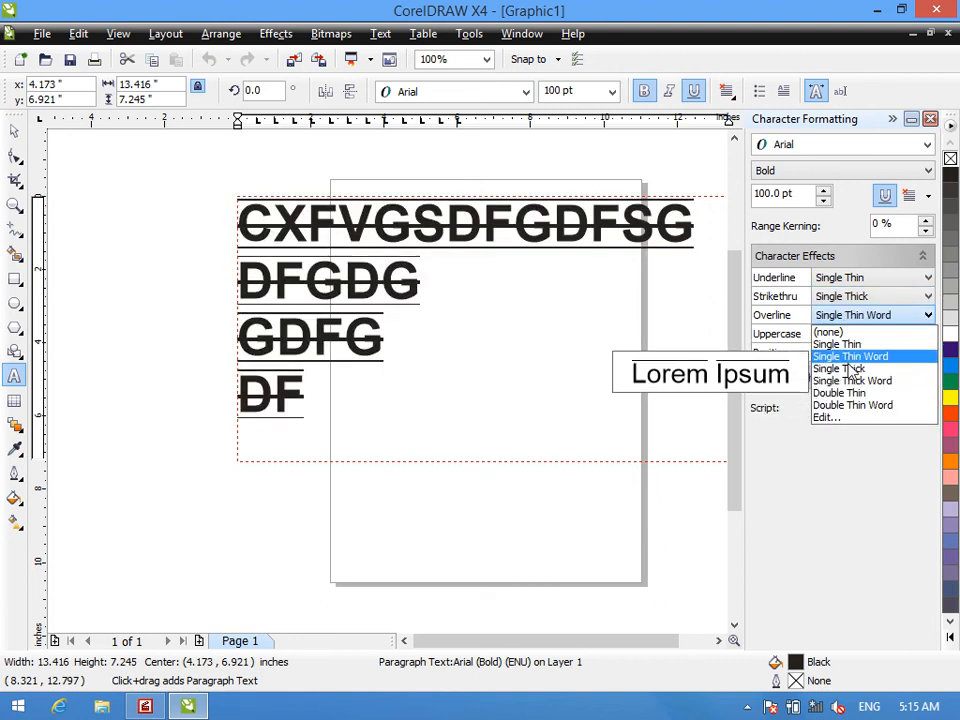
{"action": "left_click", "coordinate": [857, 382]}
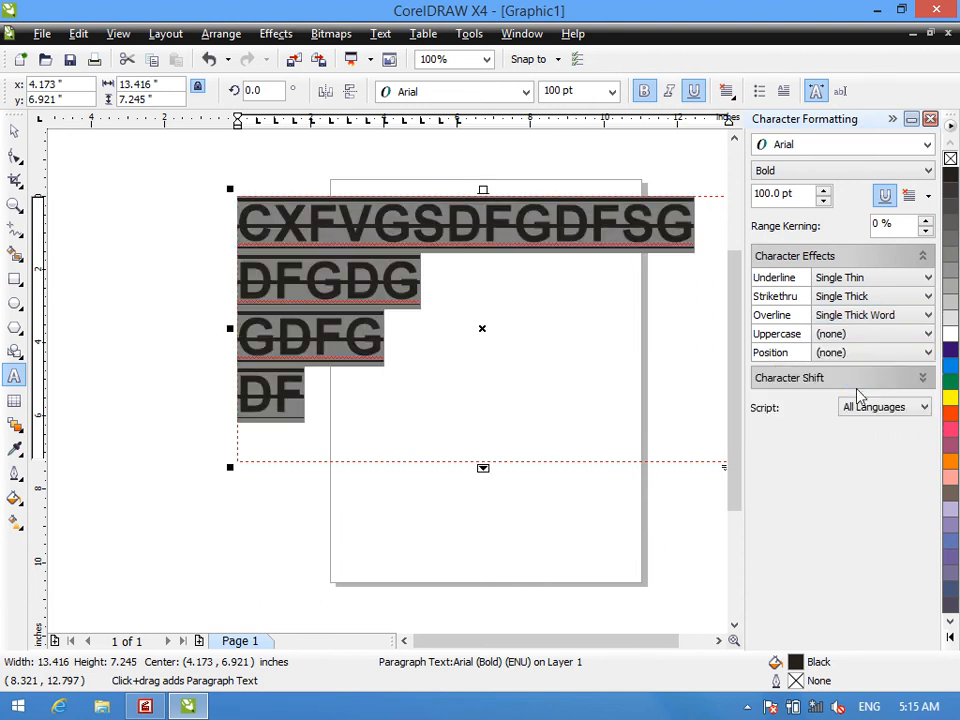
{"action": "left_click", "coordinate": [838, 335]}
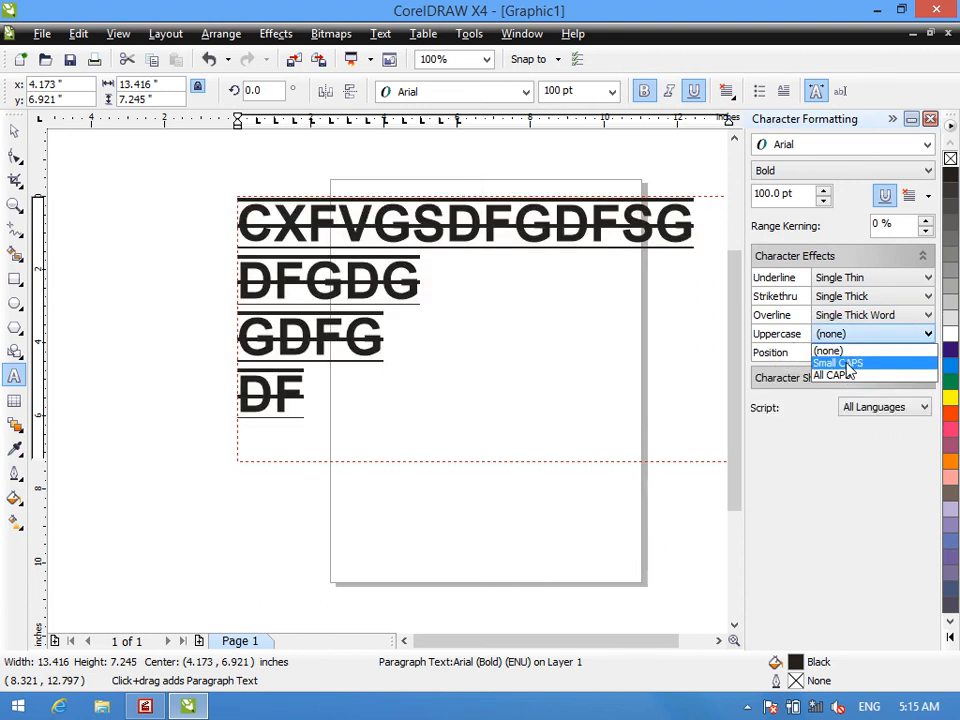
{"action": "left_click", "coordinate": [398, 430]}
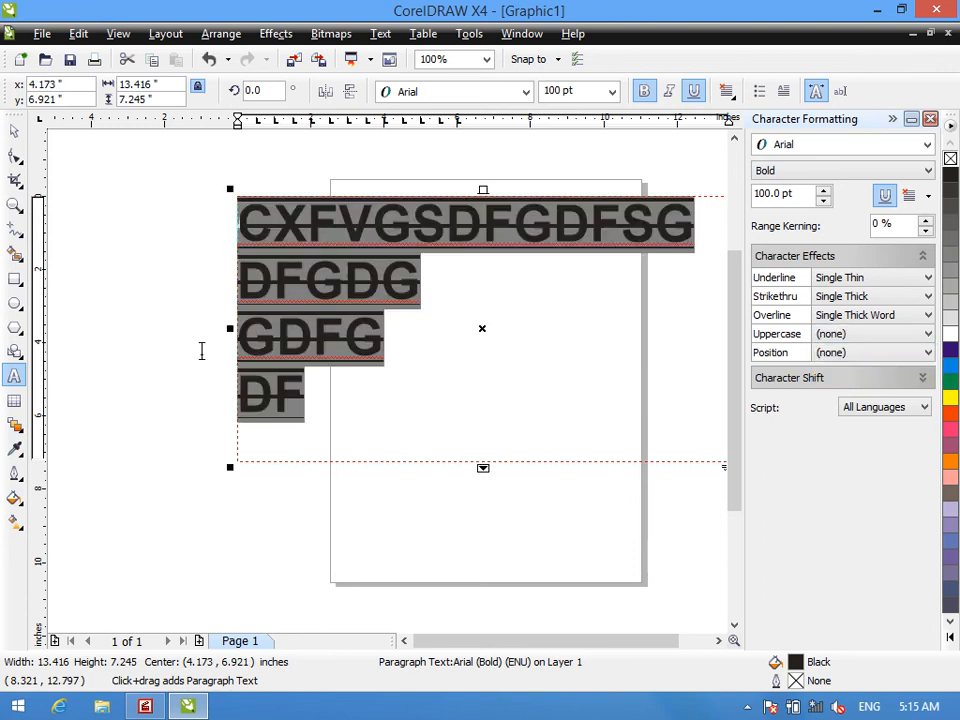
- Clear the filler lines from the frame and enter "SF SDFSDasdsda" instead
{"action": "key", "text": "Delete"}
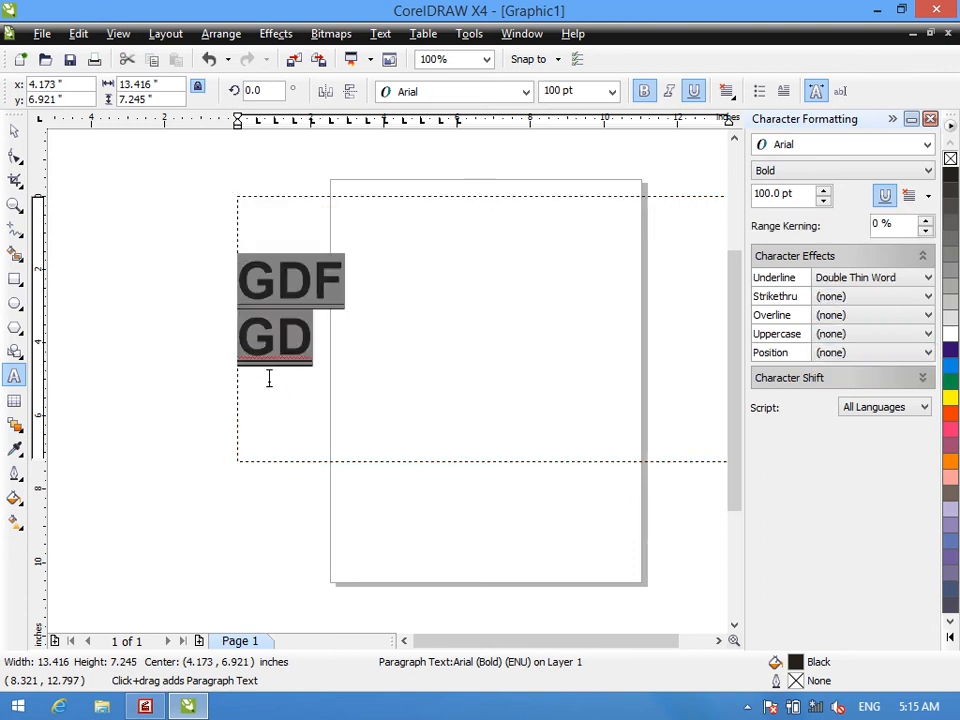
{"action": "type", "text": "SDA"}
{"action": "key", "text": "BackSpace"}
{"action": "key", "text": "BackSpace"}
{"action": "key", "text": "BackSpace"}
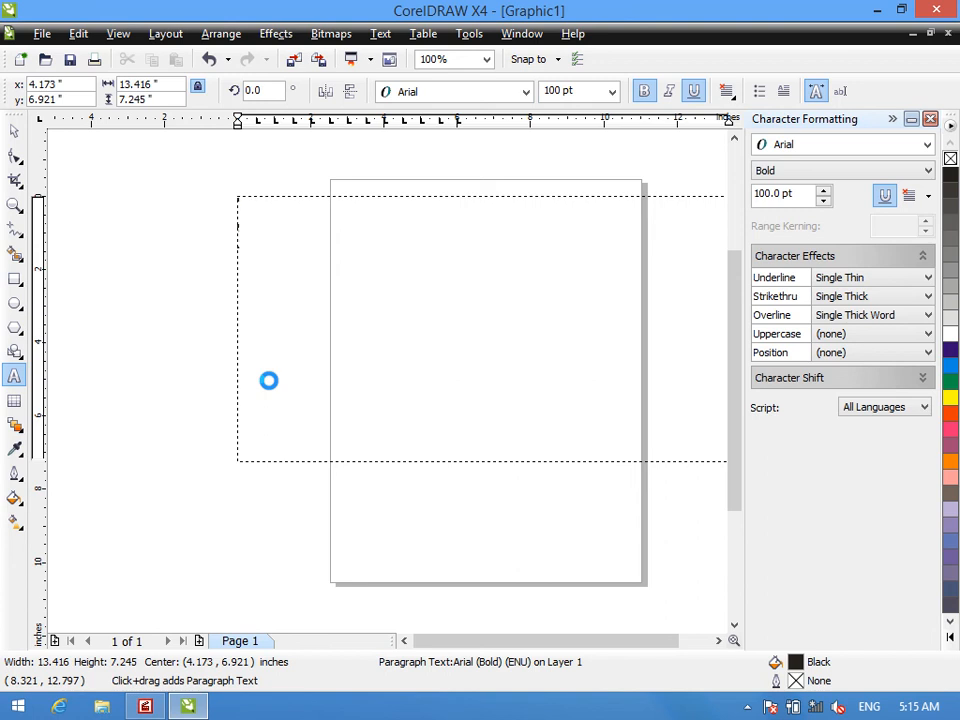
{"action": "type", "text": "SF"}
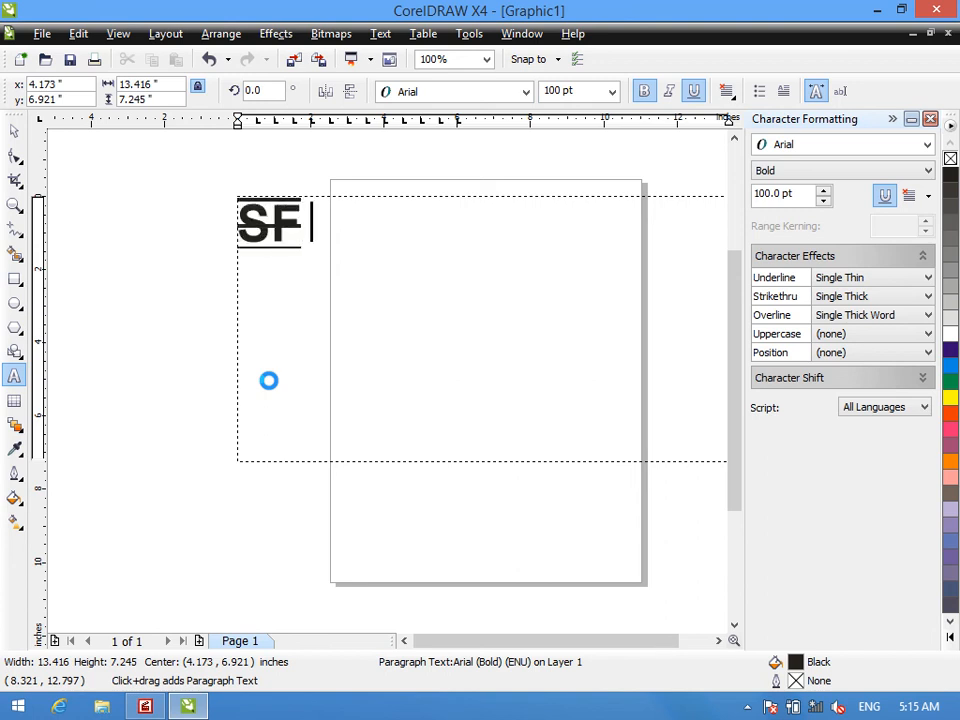
{"action": "type", "text": " SDFSD"}
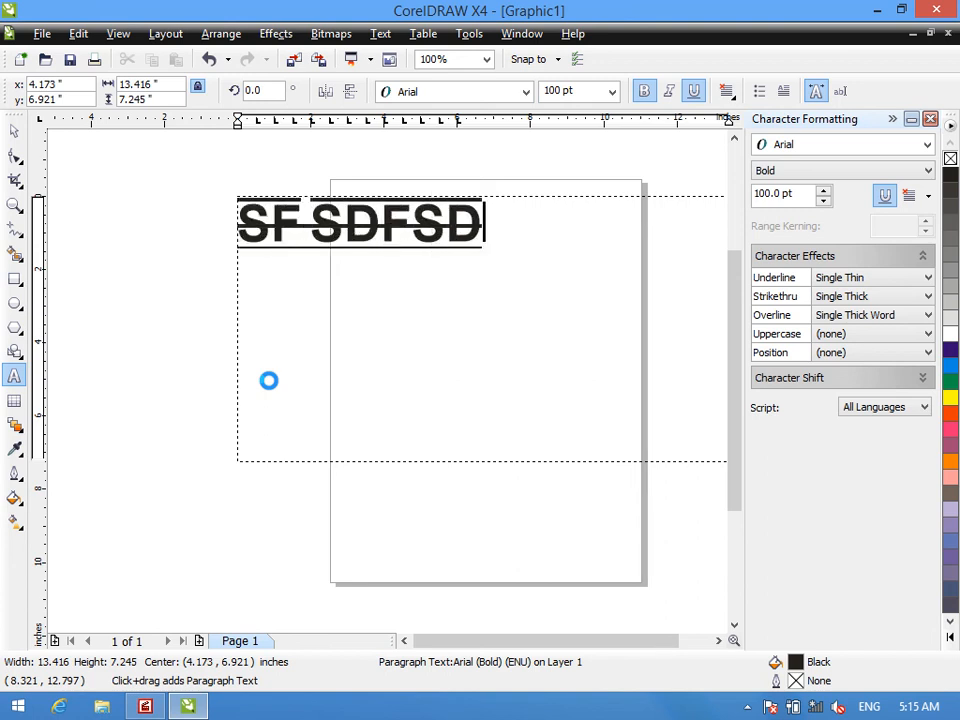
{"action": "type", "text": "asdsda"}
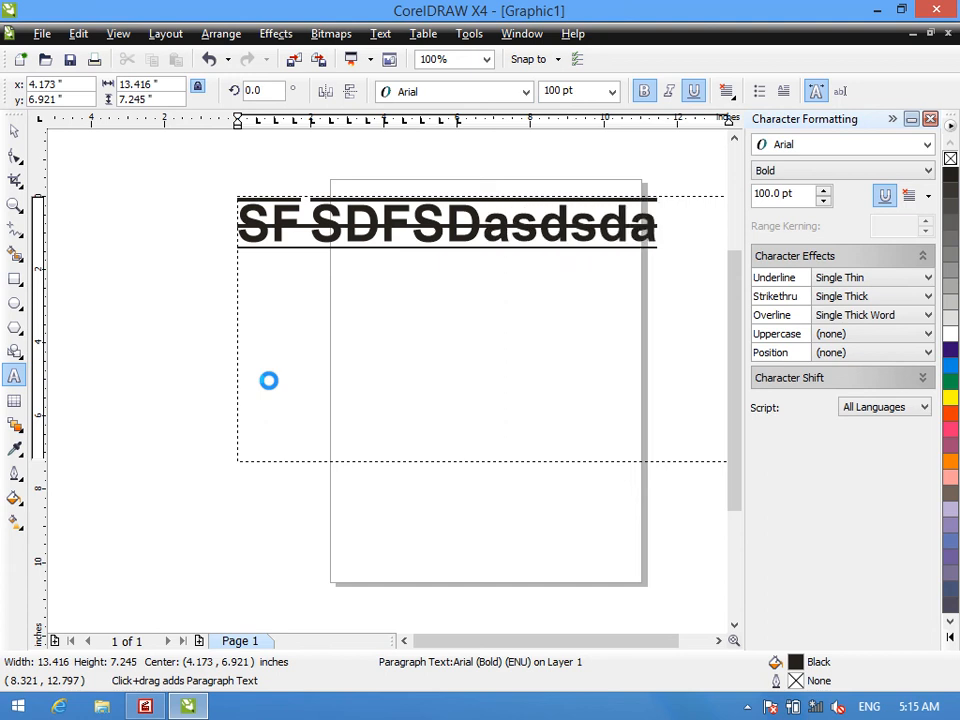
- Try the Small CAPS and All CAPS effects and the Superscript position on the "SF SDFSDasdsda" line
{"action": "key", "text": "ctrl+a"}
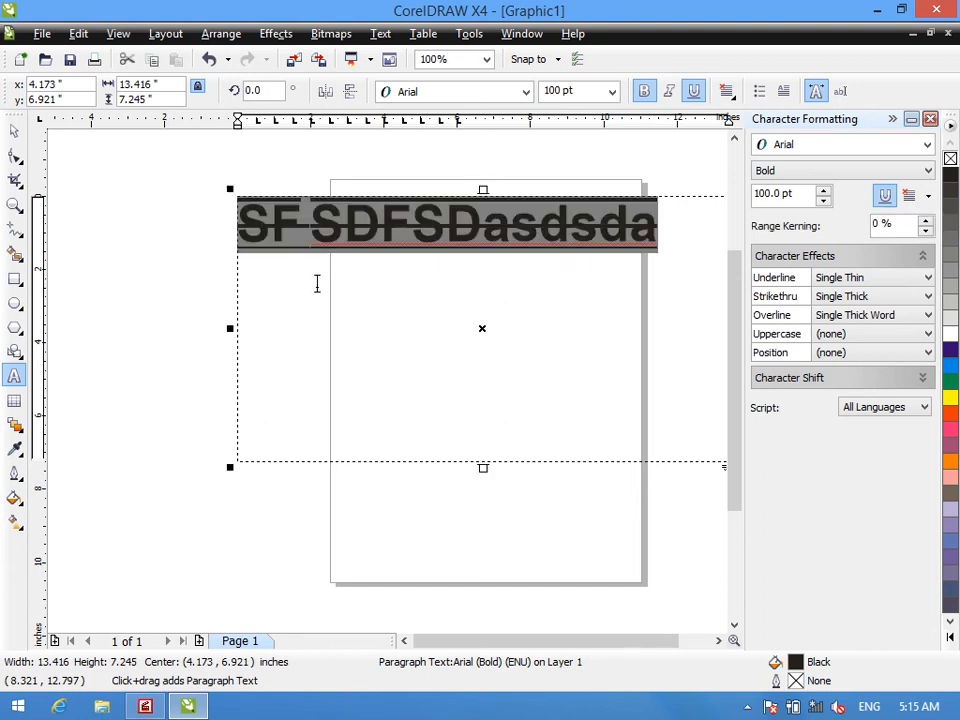
{"action": "left_click", "coordinate": [848, 334]}
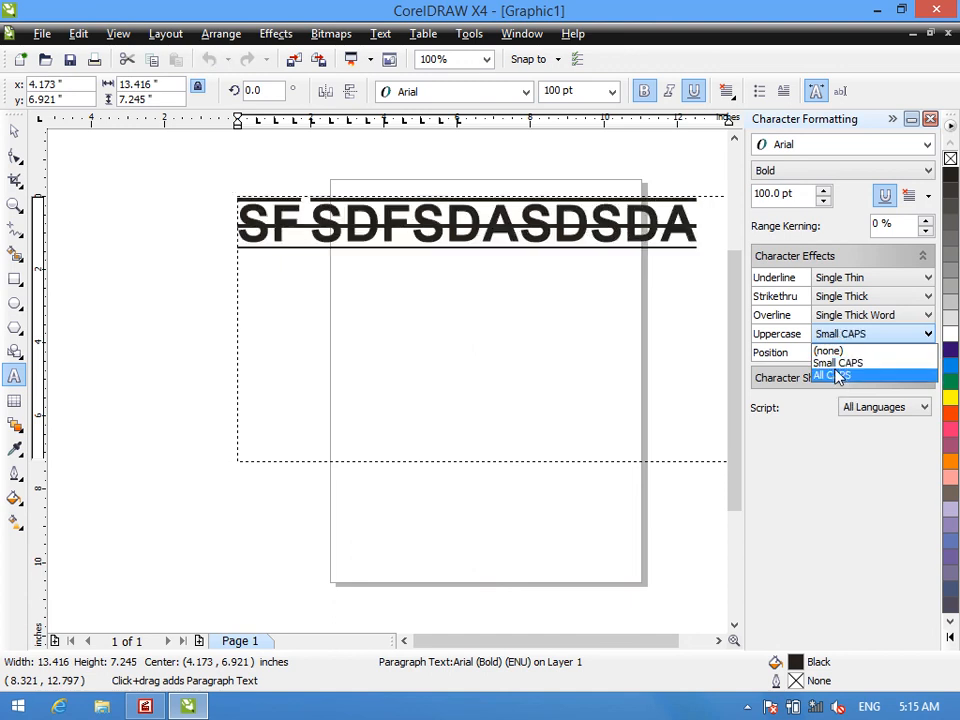
{"action": "left_click", "coordinate": [838, 377]}
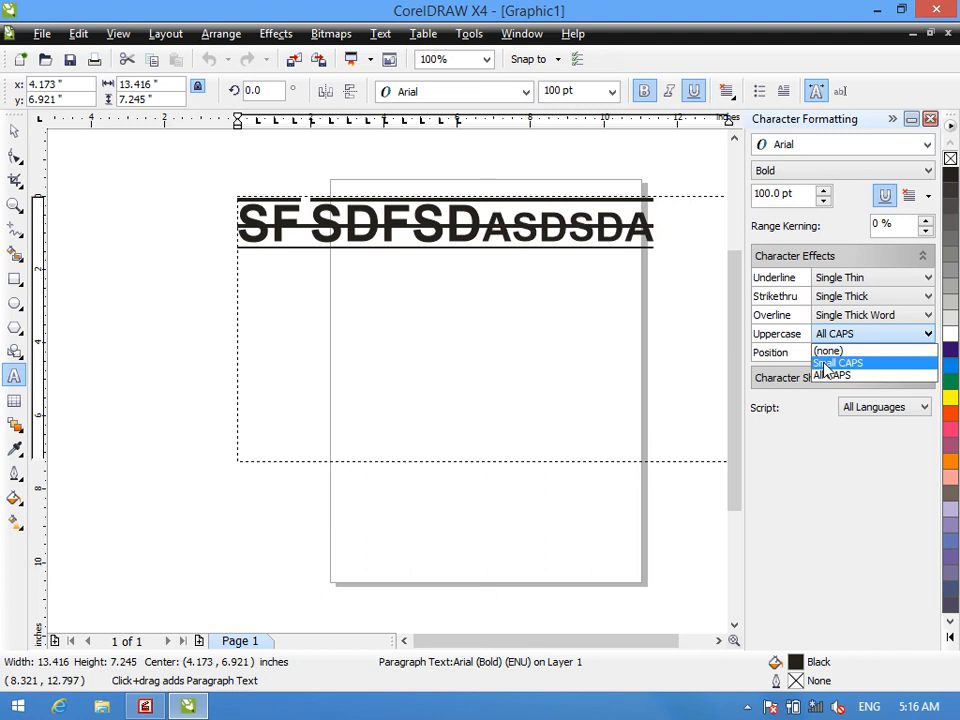
{"action": "left_click", "coordinate": [825, 365]}
{"action": "left_click", "coordinate": [822, 377]}
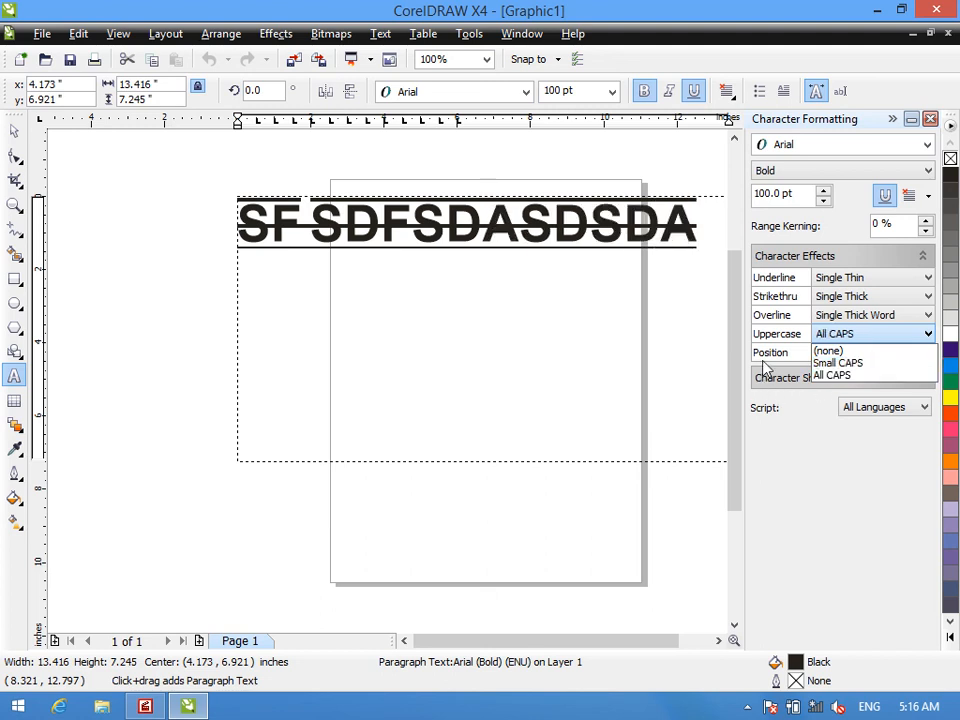
{"action": "left_click", "coordinate": [855, 352]}
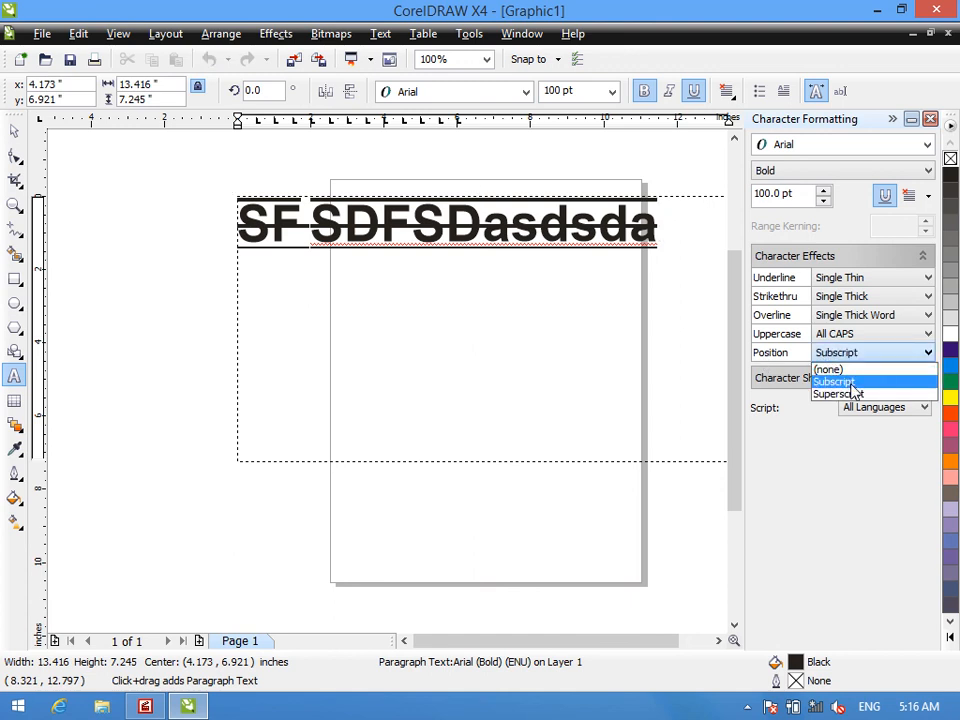
{"action": "left_click", "coordinate": [848, 393]}
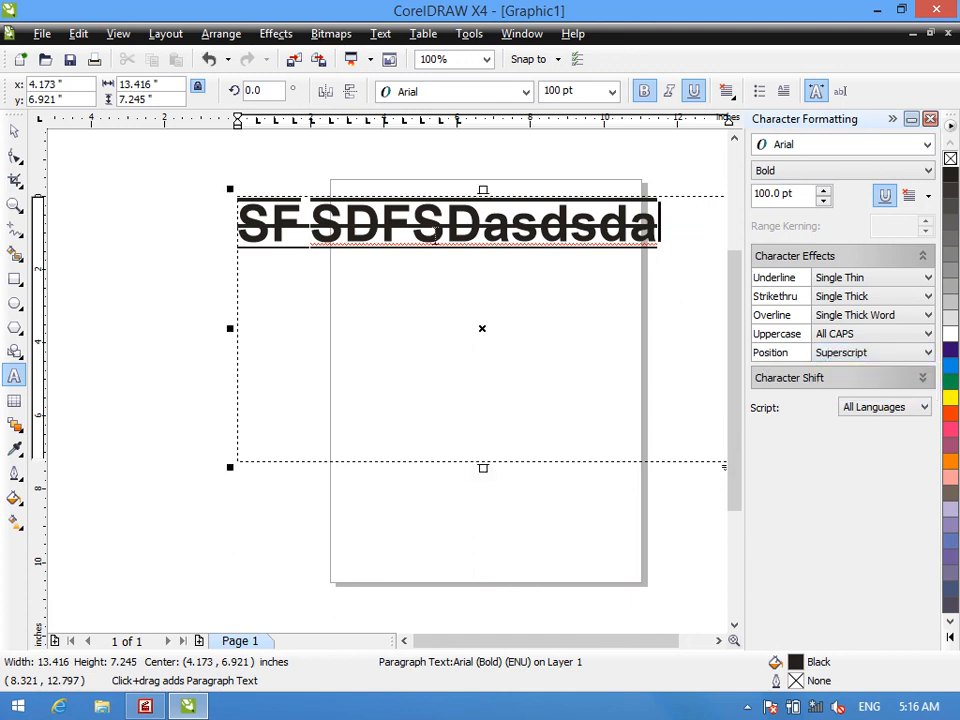
- Replace the whole text line in the frame with "22"
{"action": "left_click_drag", "start_coordinate": [688, 242], "coordinate": [137, 240]}
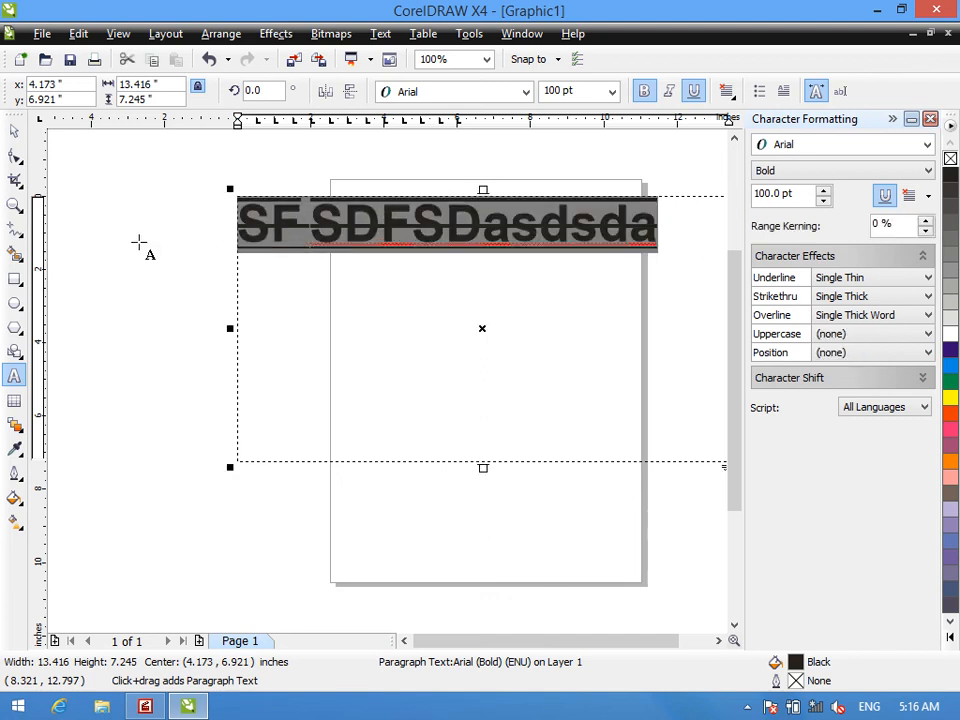
{"action": "key", "text": "Delete"}
{"action": "type", "text": "22"}
- Remove the overline, underline and strikethrough from only the second 2
{"action": "left_click_drag", "start_coordinate": [298, 240], "coordinate": [266, 236]}
{"action": "left_click", "coordinate": [843, 317]}
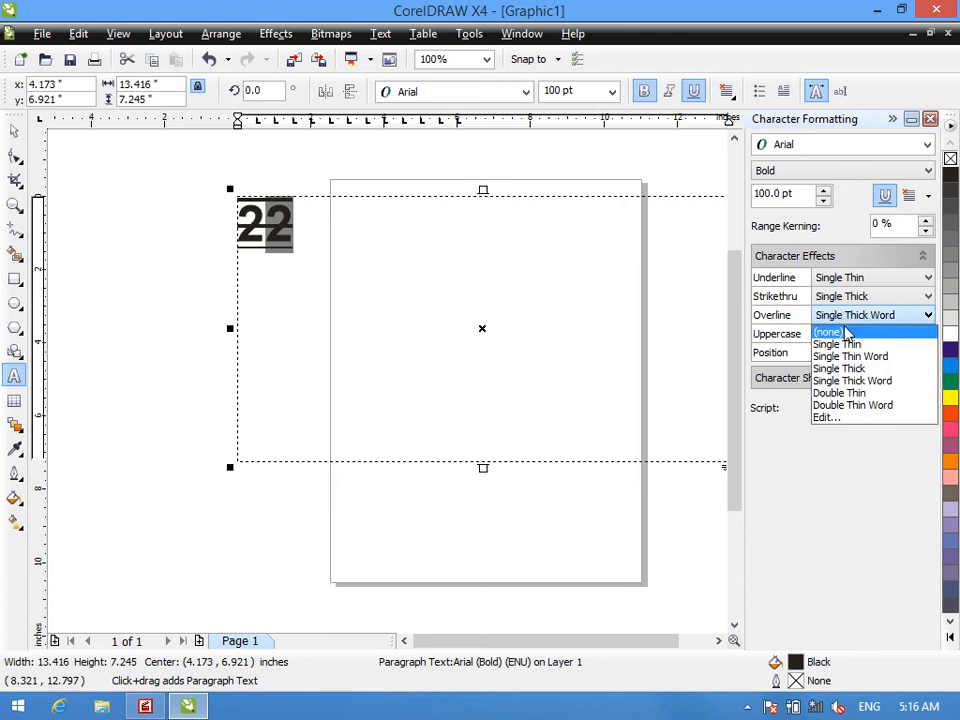
{"action": "left_click", "coordinate": [845, 331]}
{"action": "left_click", "coordinate": [870, 277]}
{"action": "left_click", "coordinate": [850, 292]}
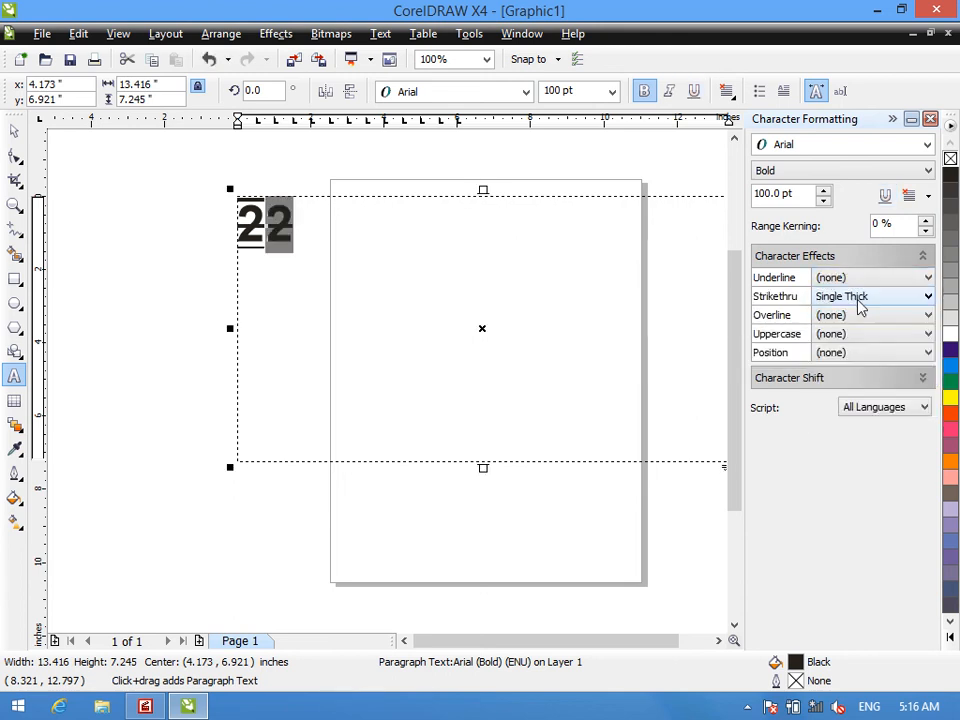
{"action": "left_click", "coordinate": [855, 296]}
{"action": "left_click", "coordinate": [836, 314]}
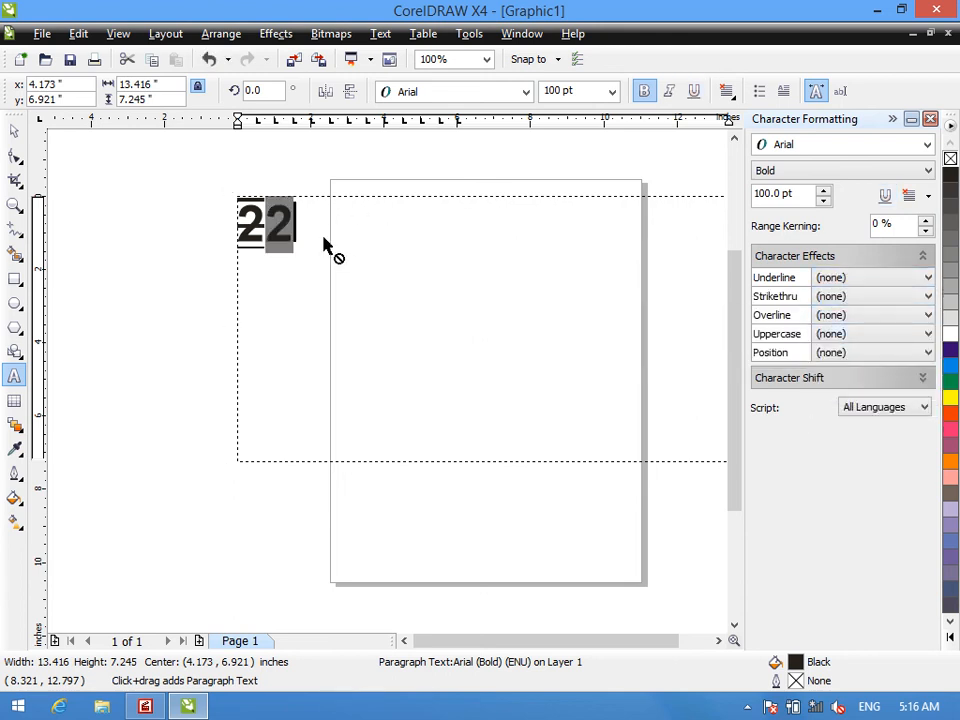
- Set the underline, strikethrough and overline of both digits to none
{"action": "left_click_drag", "start_coordinate": [300, 246], "coordinate": [238, 212]}
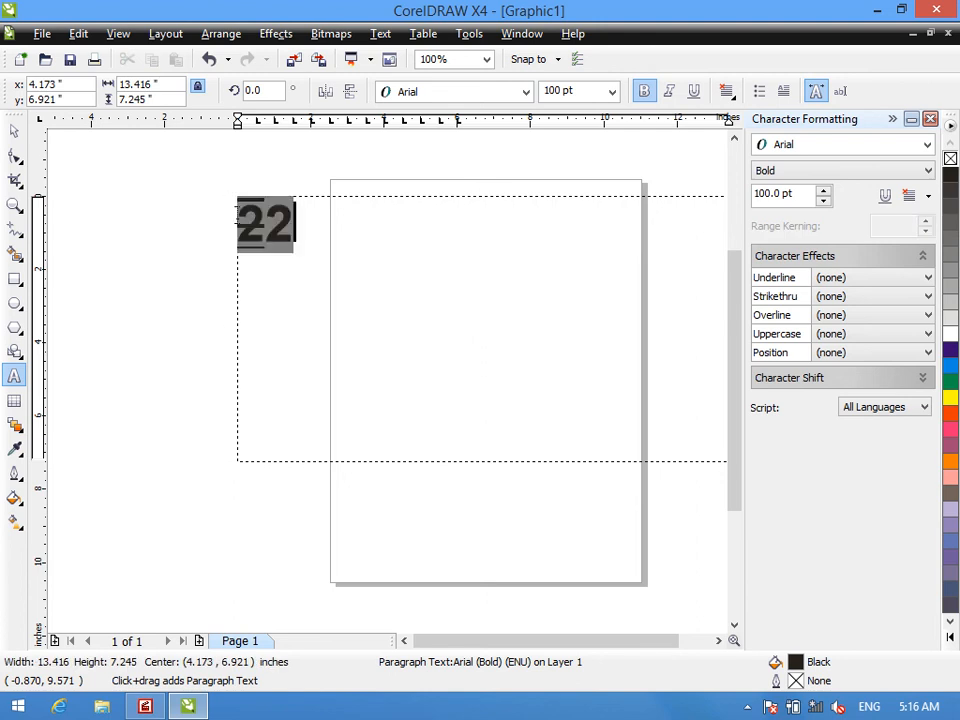
{"action": "left_click", "coordinate": [836, 279]}
{"action": "left_click", "coordinate": [830, 295]}
{"action": "left_click", "coordinate": [831, 297]}
{"action": "left_click", "coordinate": [828, 312]}
{"action": "left_click", "coordinate": [834, 316]}
{"action": "left_click", "coordinate": [835, 336]}
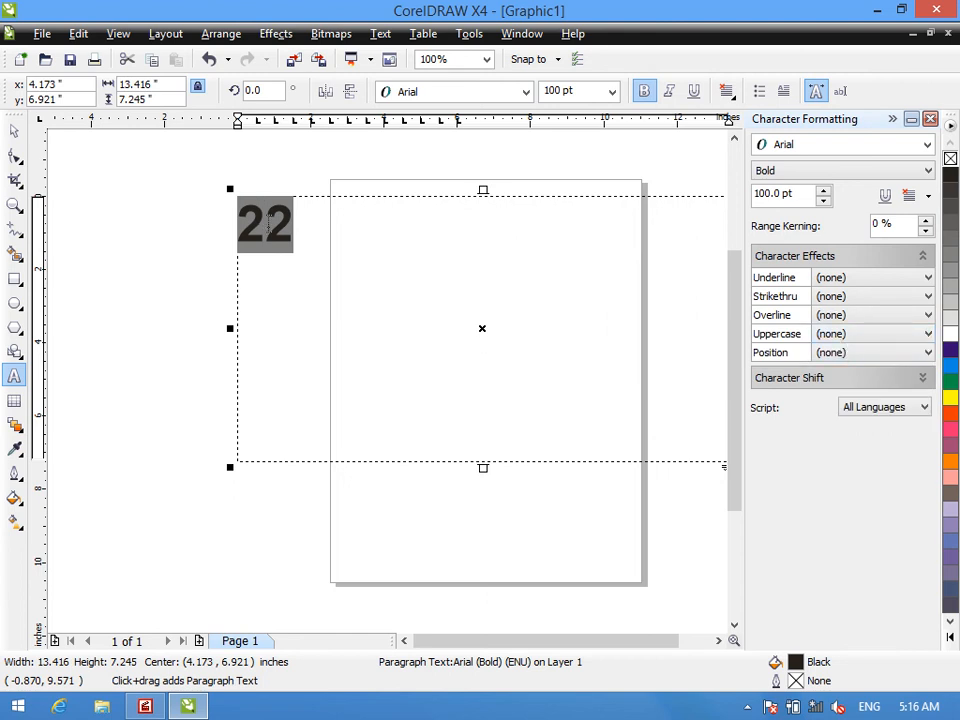
- Set the position of only the second 2 to Subscript and close the character formatting settings
{"action": "left_click", "coordinate": [269, 224]}
{"action": "left_click_drag", "start_coordinate": [269, 224], "coordinate": [315, 236]}
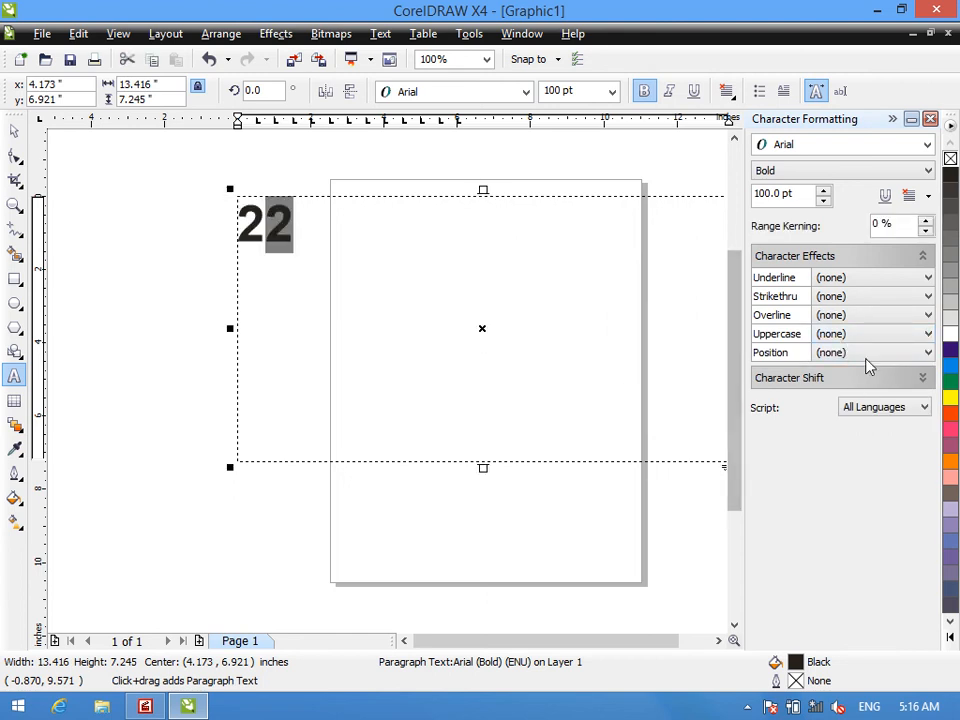
{"action": "left_click", "coordinate": [870, 352]}
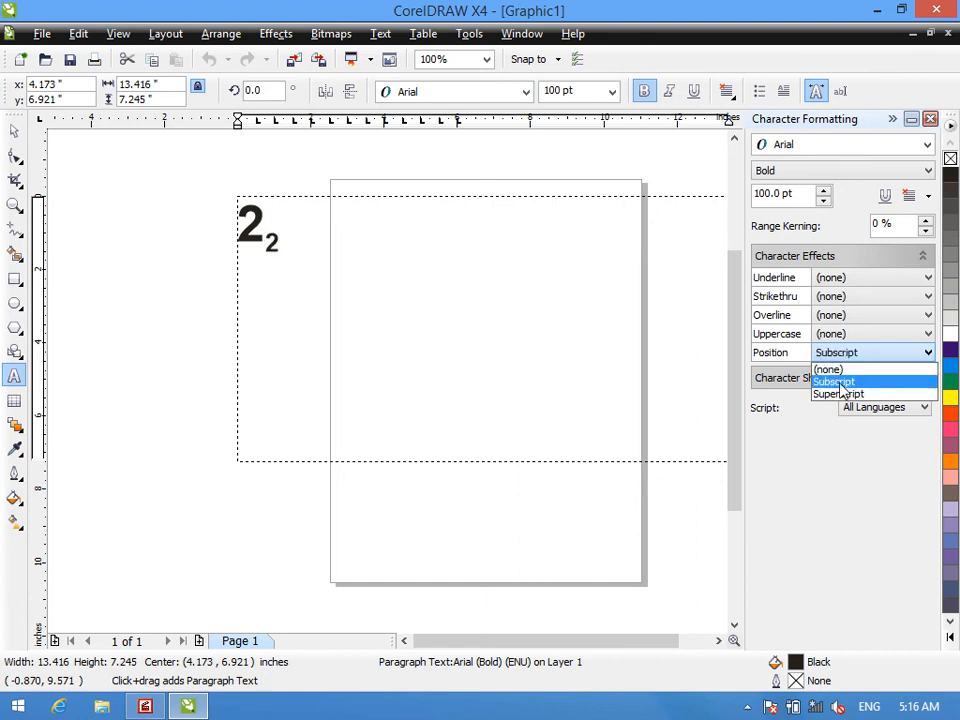
{"action": "left_click", "coordinate": [841, 383]}
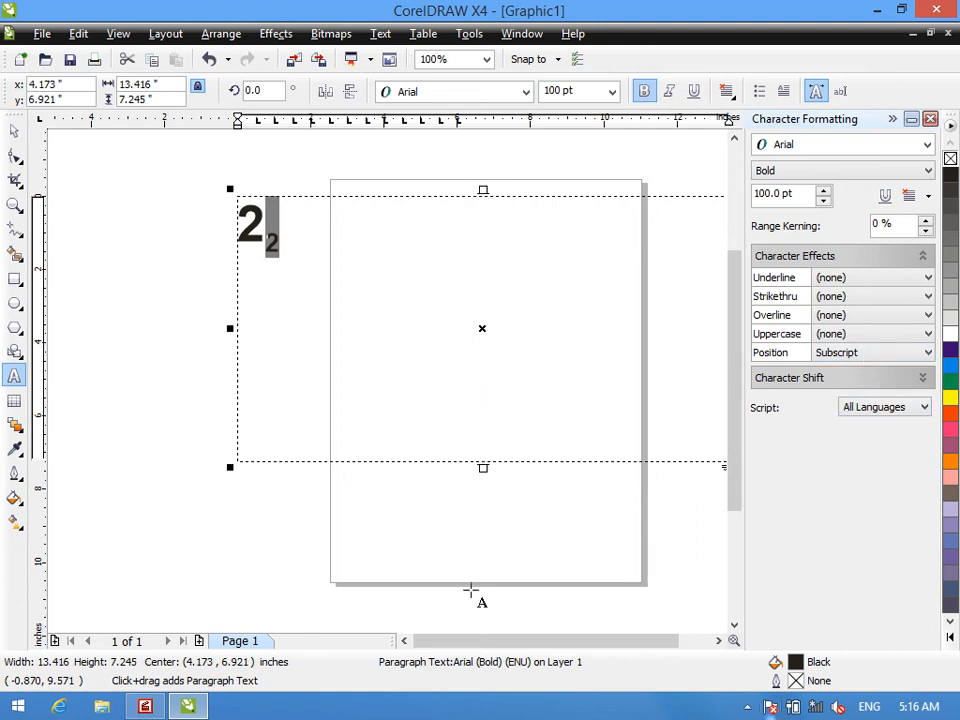
{"action": "left_click", "coordinate": [930, 118]}
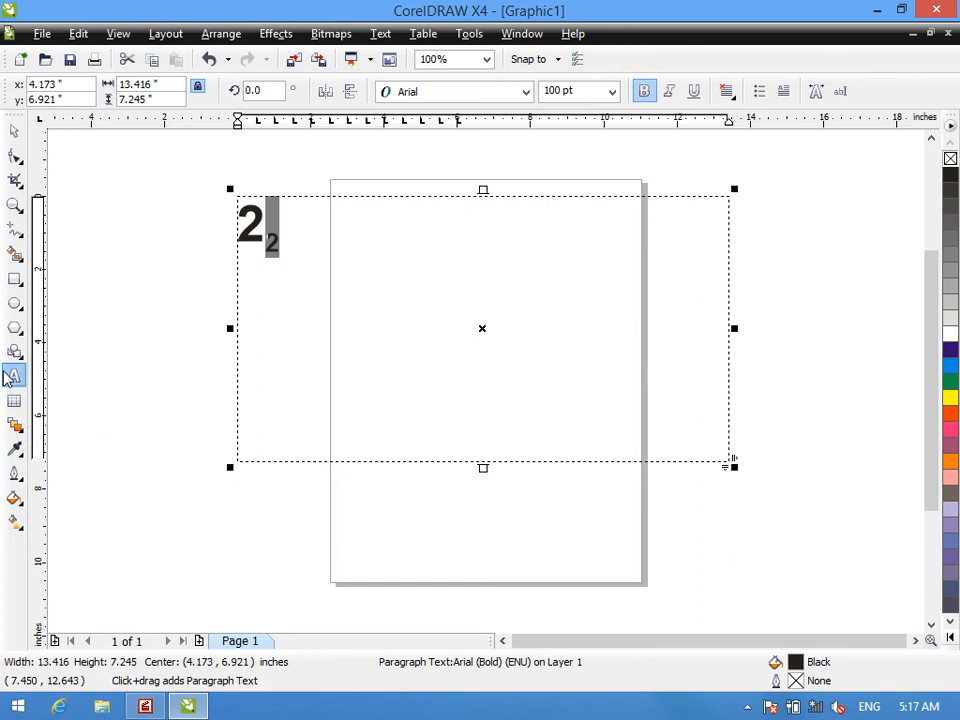
{"action": "left_click", "coordinate": [145, 706]}
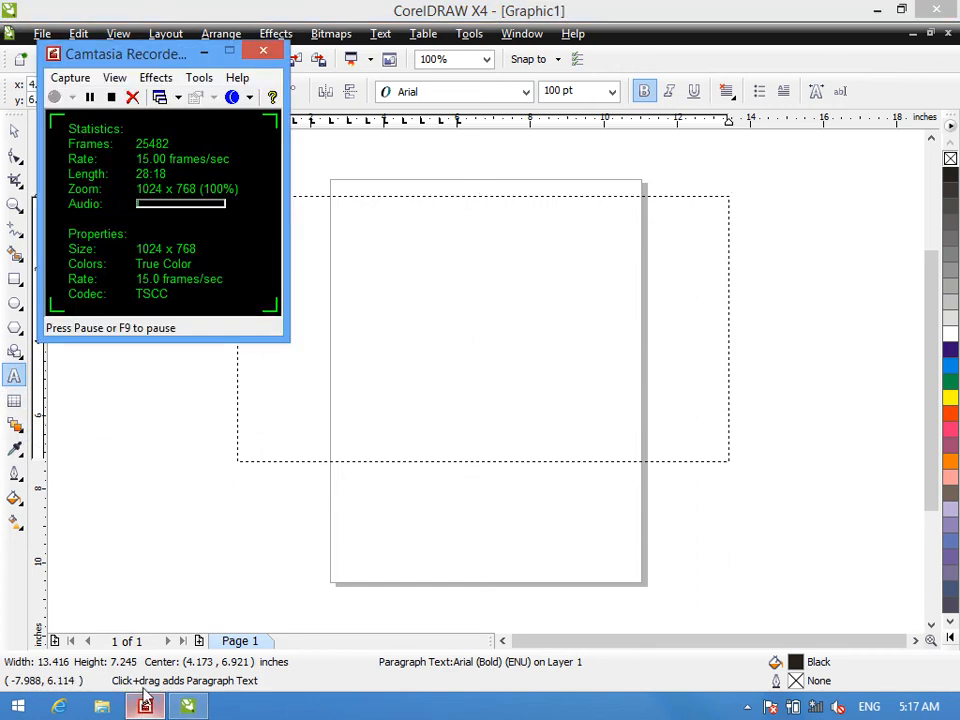